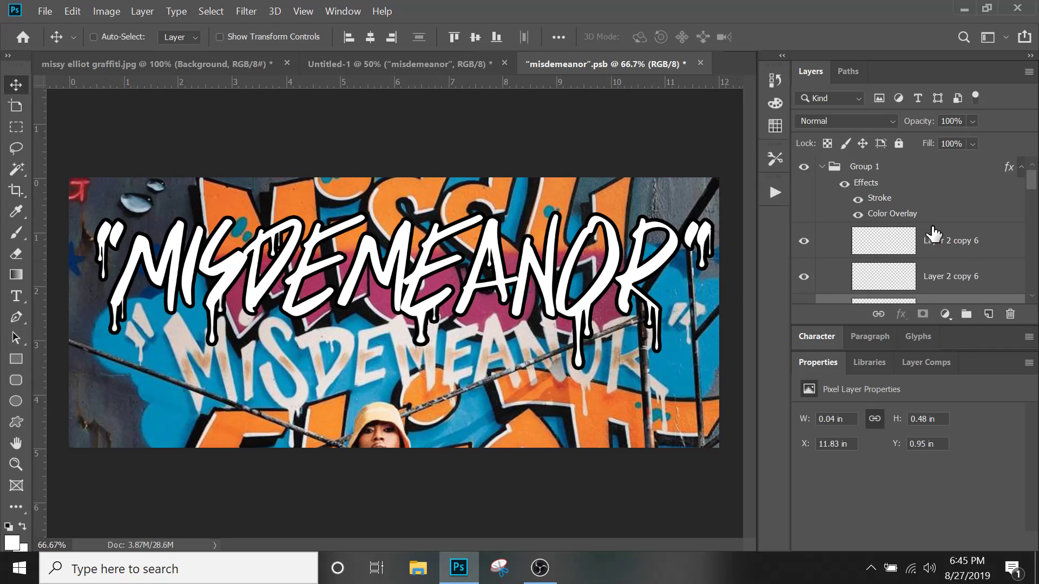
- Clear the layer style from Group 1 to remove its stroke and color overlay
click(904, 199)
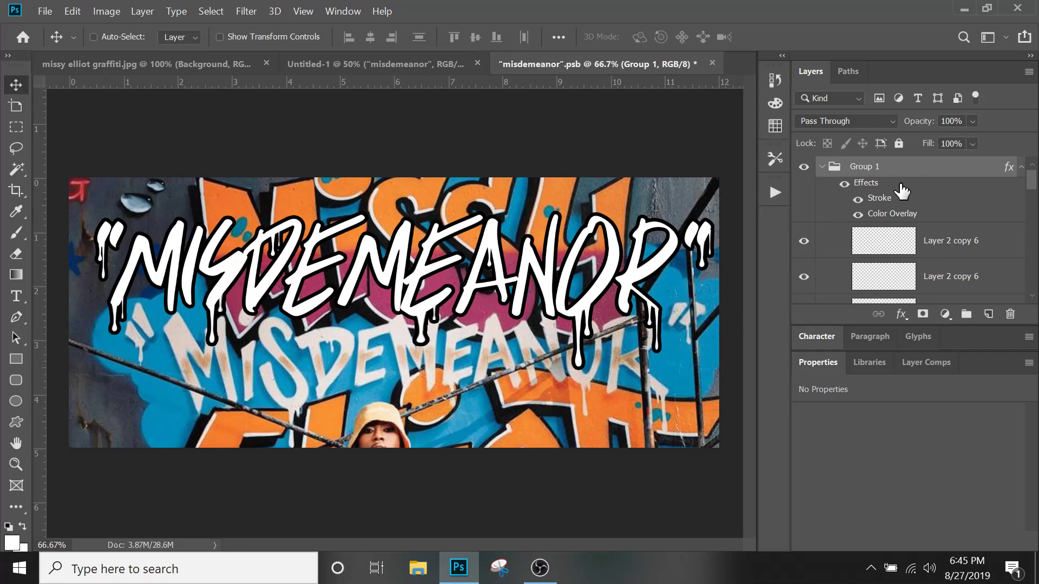
right_click(889, 183)
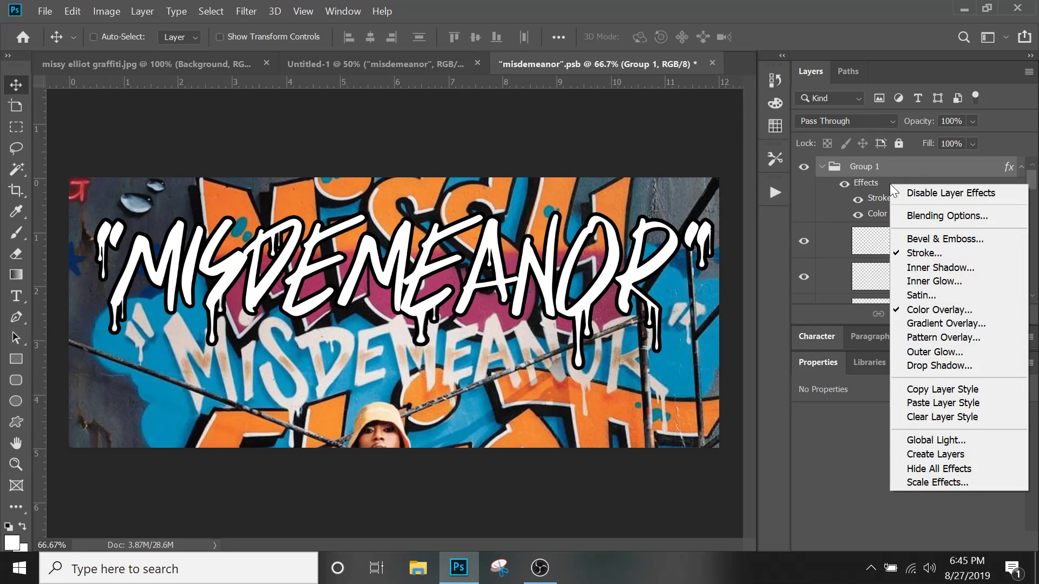
click(888, 183)
right_click(891, 166)
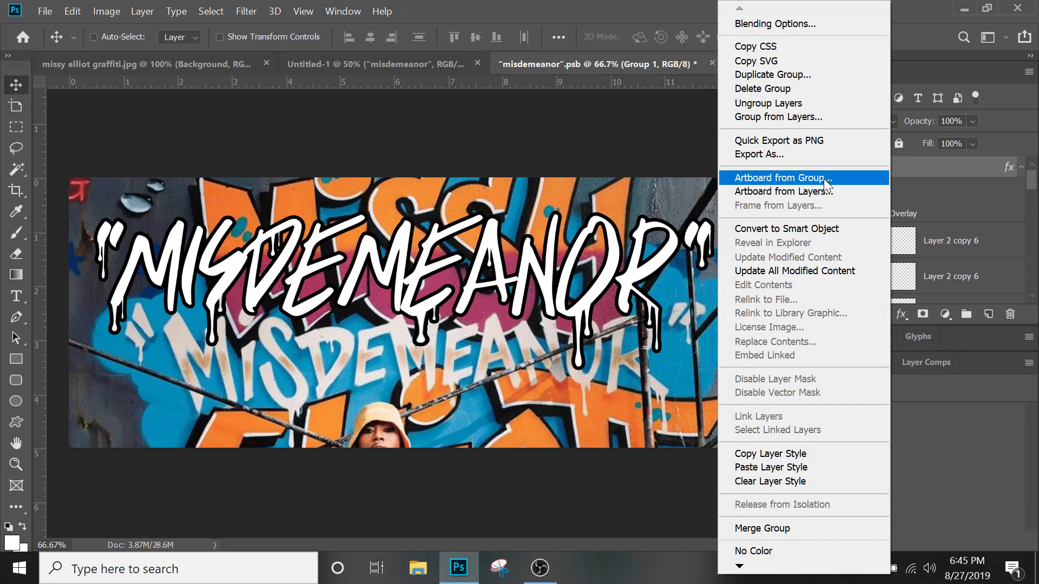
click(771, 482)
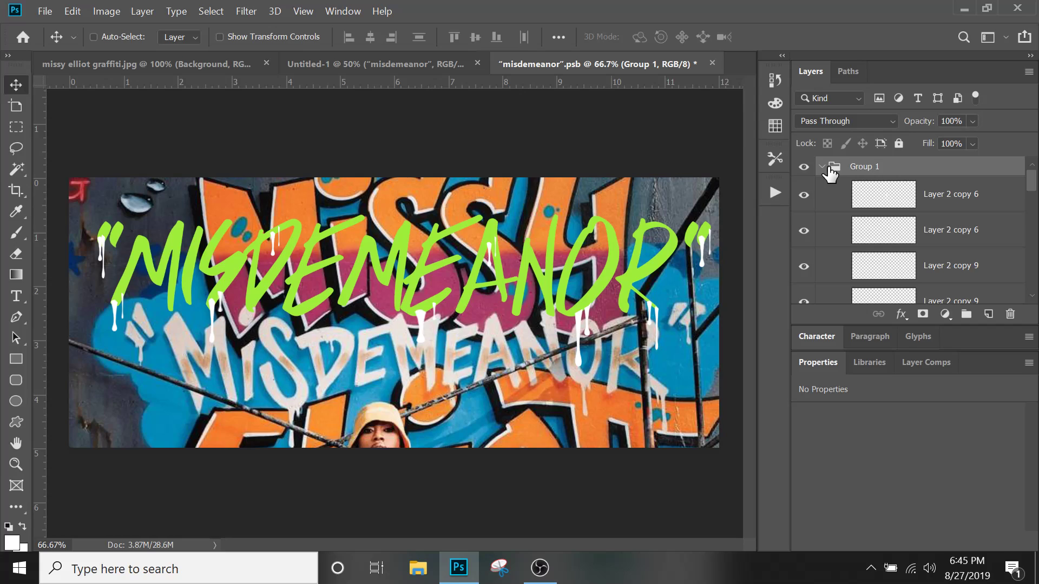
- Delete Layer 1, the graffiti reference photo at the bottom of the layer stack
click(885, 196)
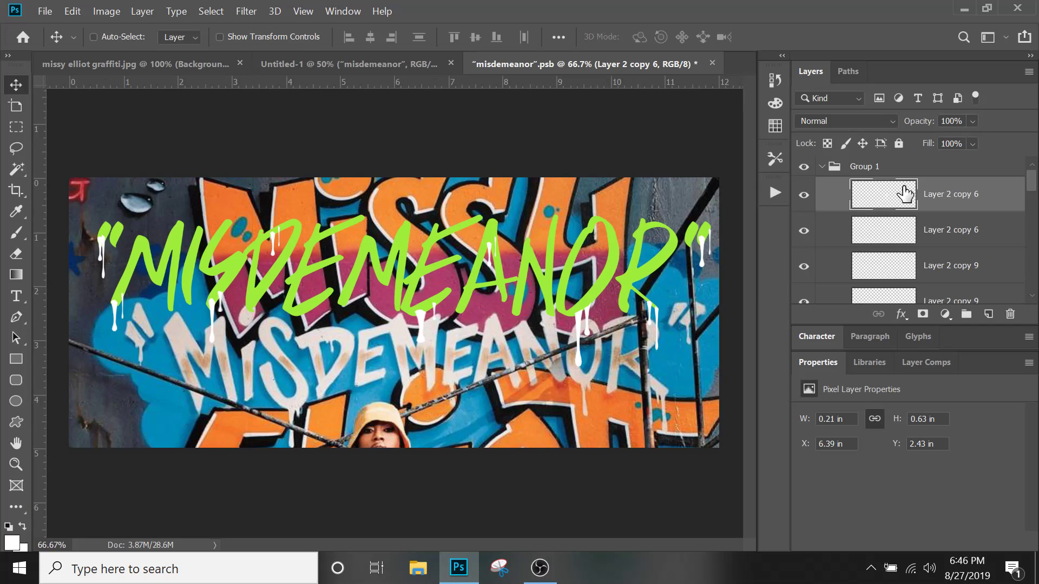
scroll(905, 198, down, 8)
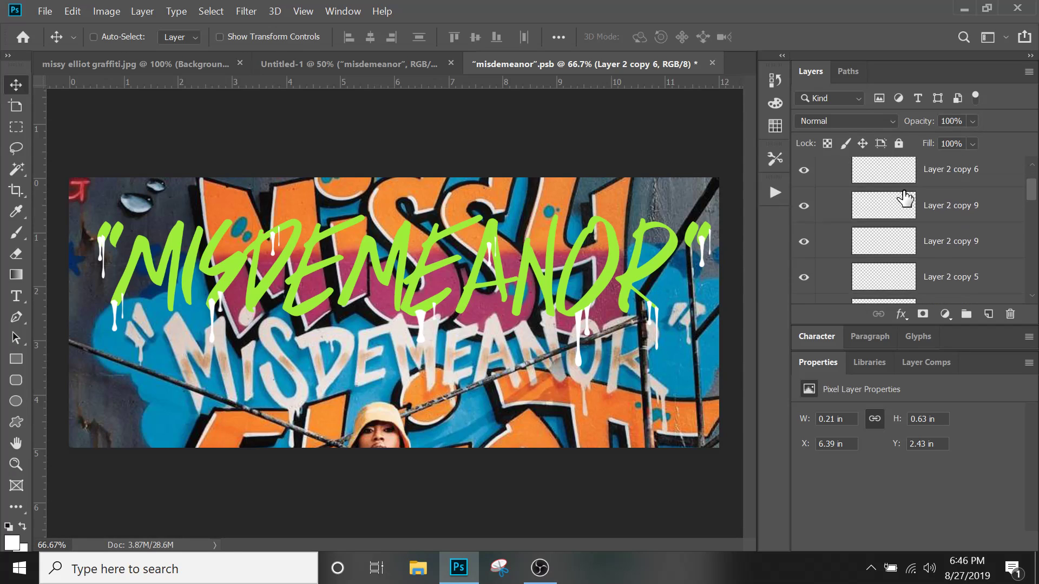
scroll(904, 198, down, 6)
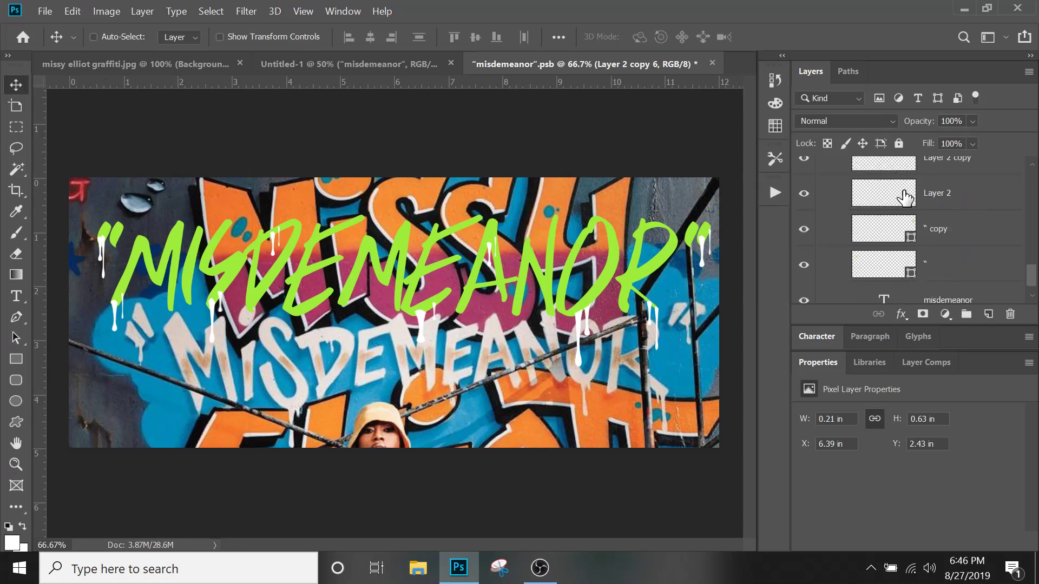
click(946, 261)
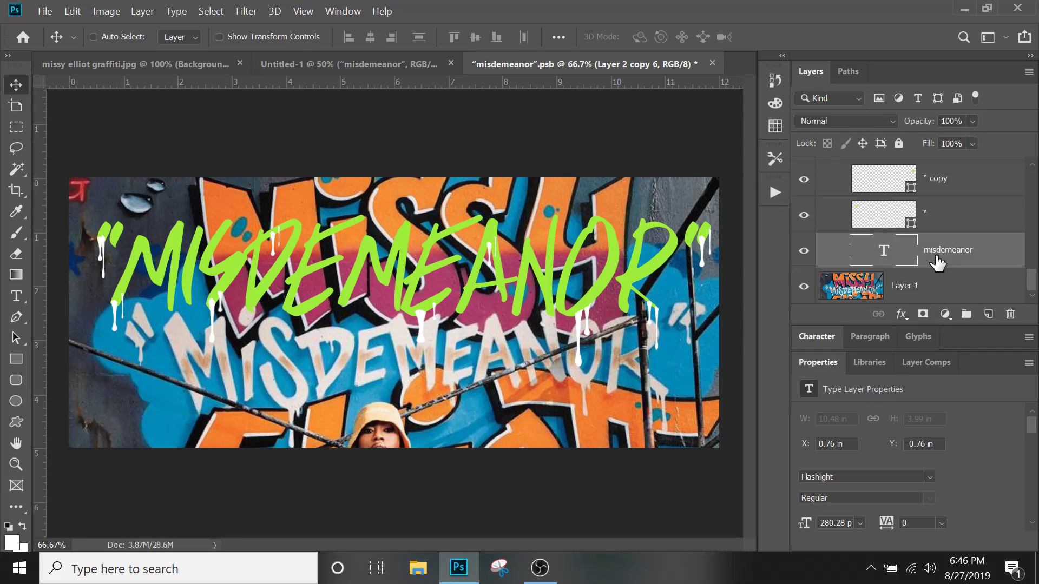
click(935, 291)
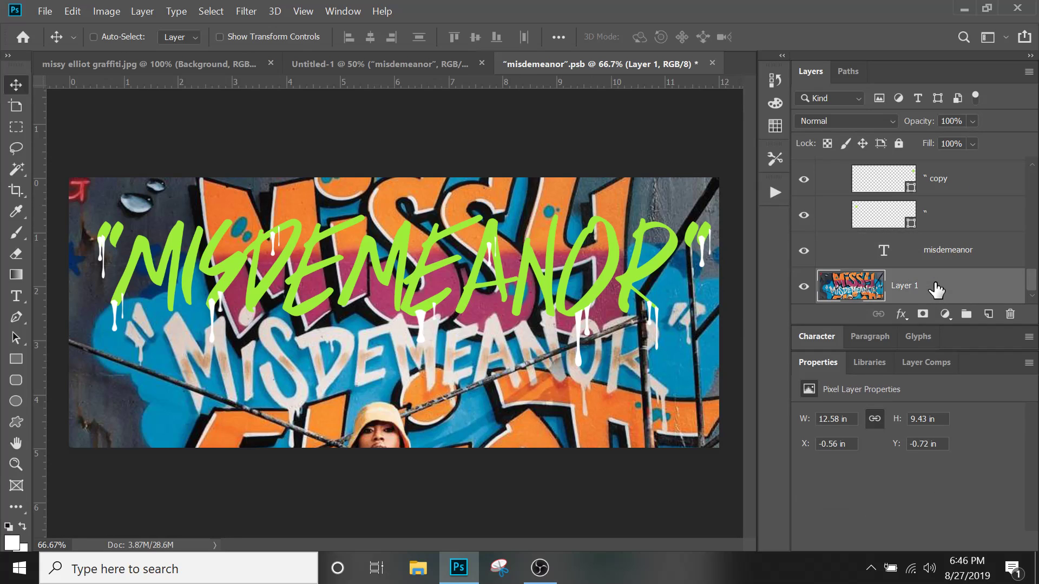
key(Delete)
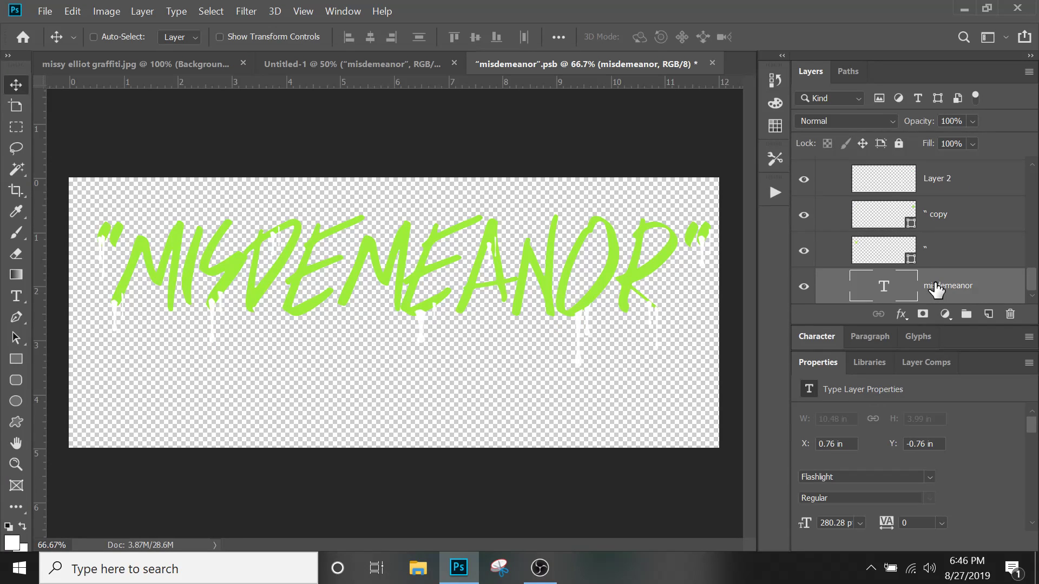
- Collapse Group 1, and save and close the "misdemeanor".psb smart object document
drag(1034, 278, 1034, 176)
click(823, 170)
click(821, 167)
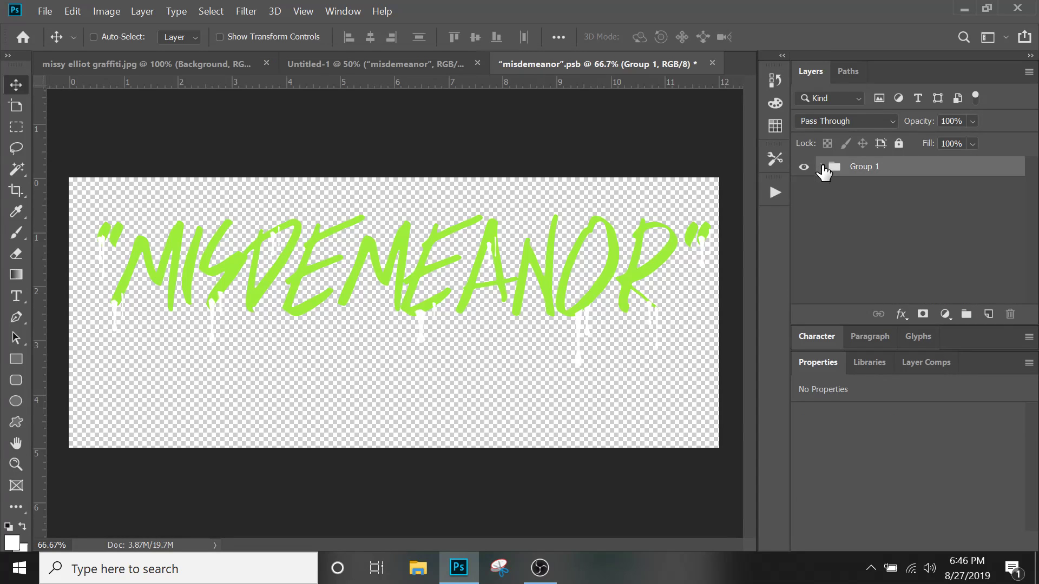
key(ctrl+s)
click(712, 64)
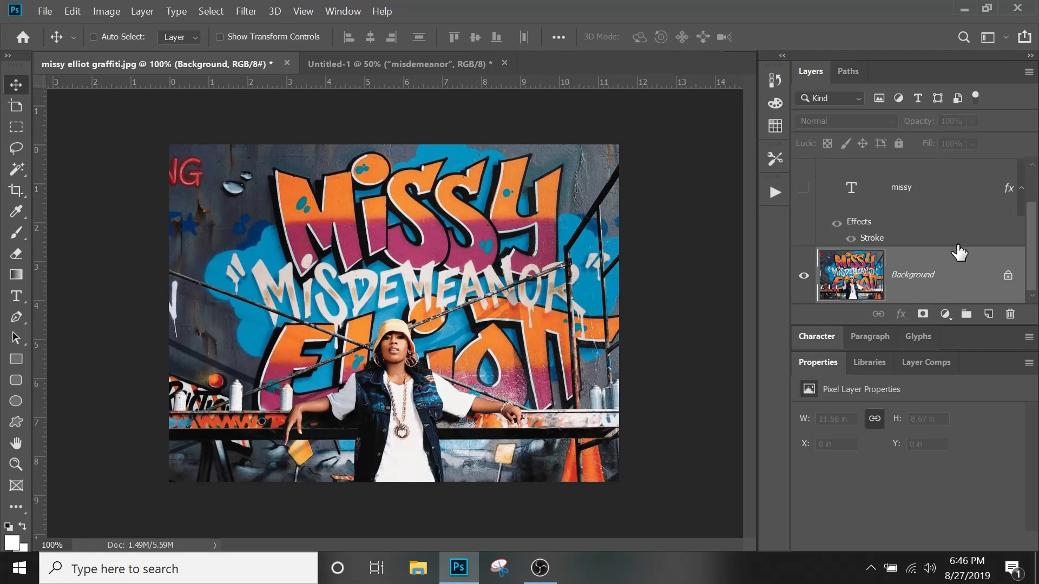
- Close the missy elliot graffiti.jpg document
scroll(958, 252, up, 2)
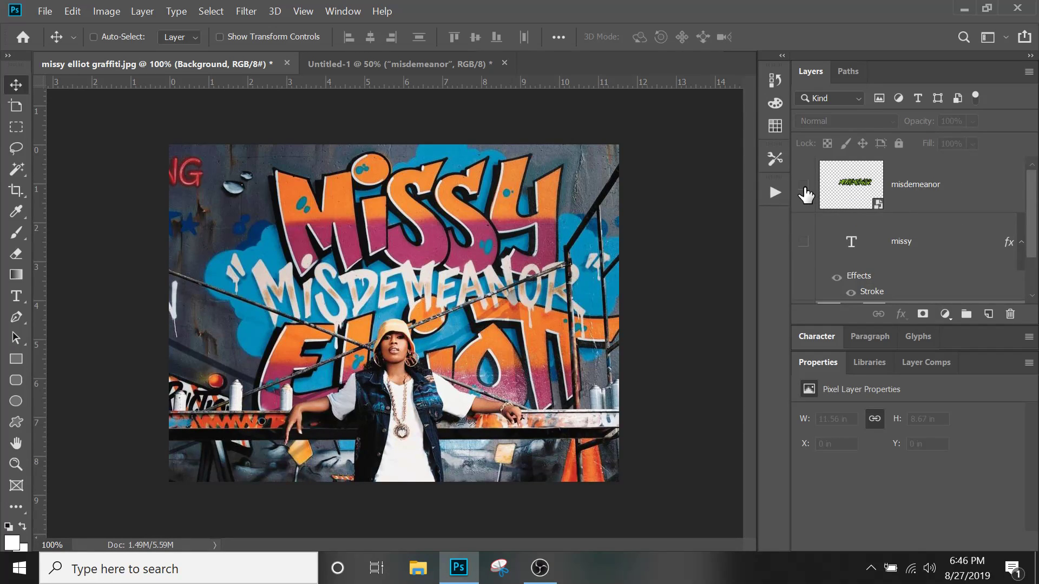
scroll(927, 202, down, 1)
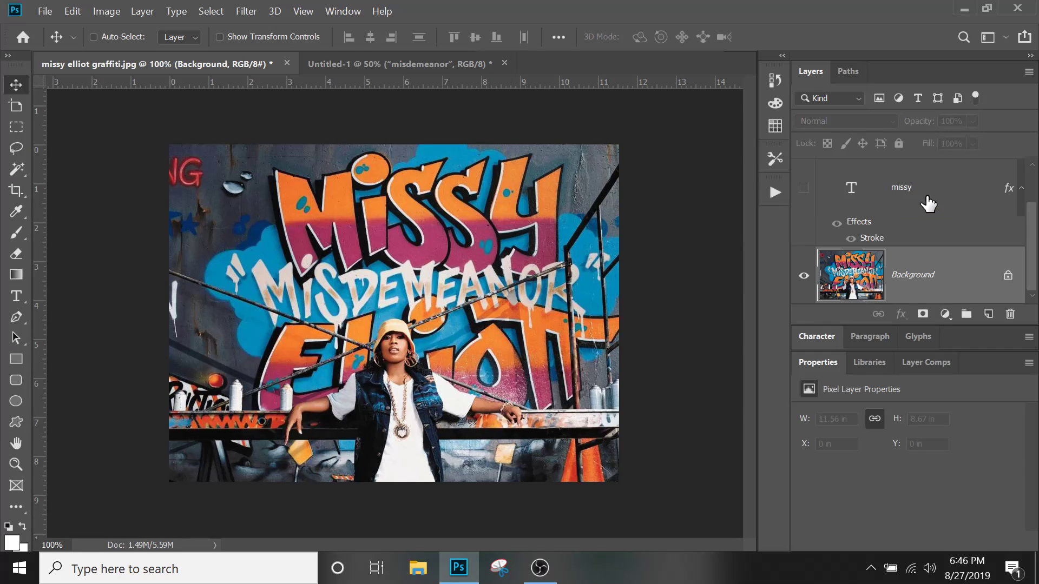
scroll(927, 203, up, 1)
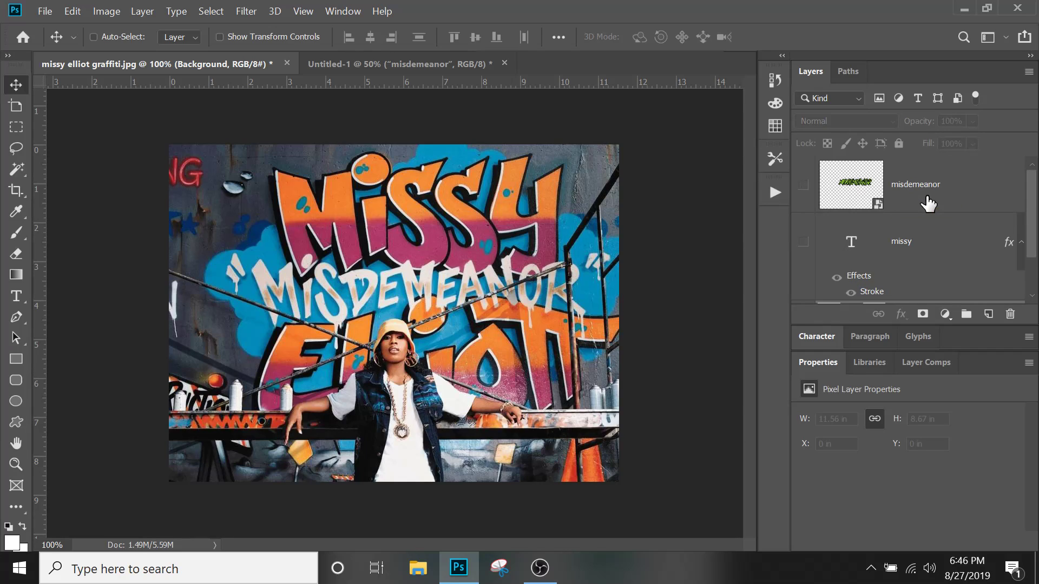
click(287, 64)
click(551, 235)
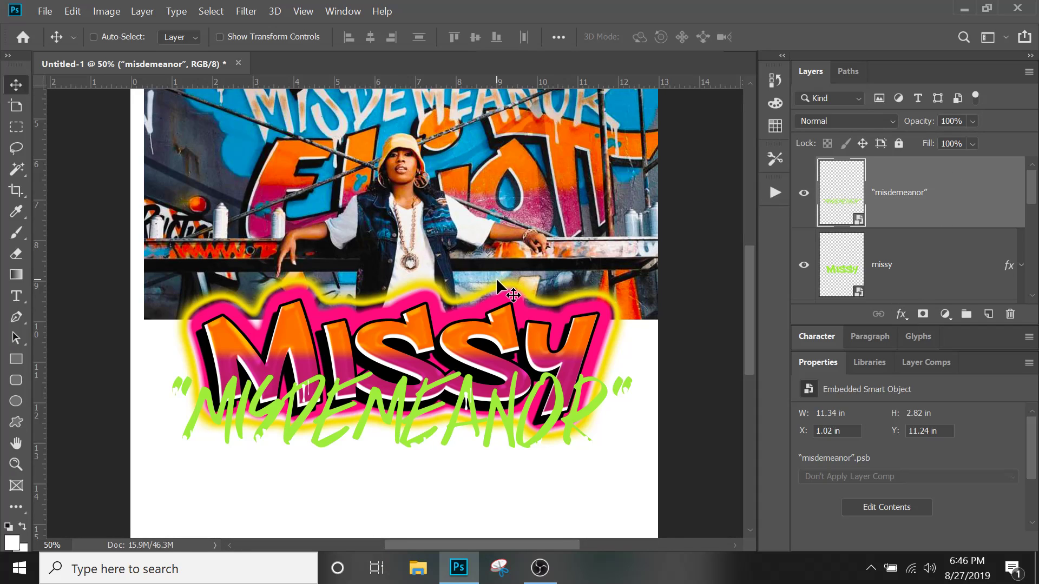
- Add a Gradient Overlay to the "misdemeanor" layer, keeping the photo's lettering in view beside the layer style settings
scroll(498, 290, up, 2)
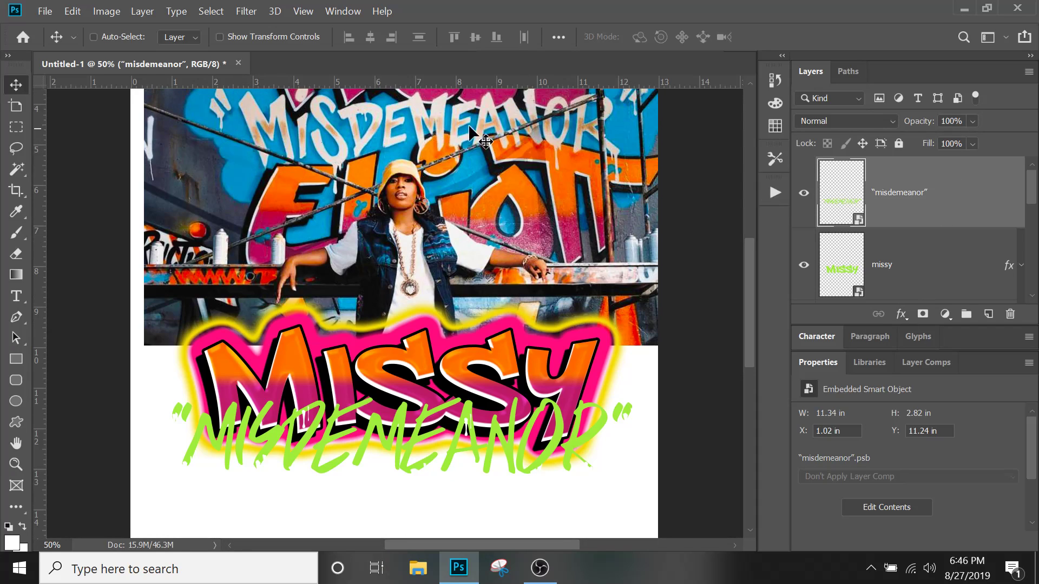
click(894, 317)
click(947, 440)
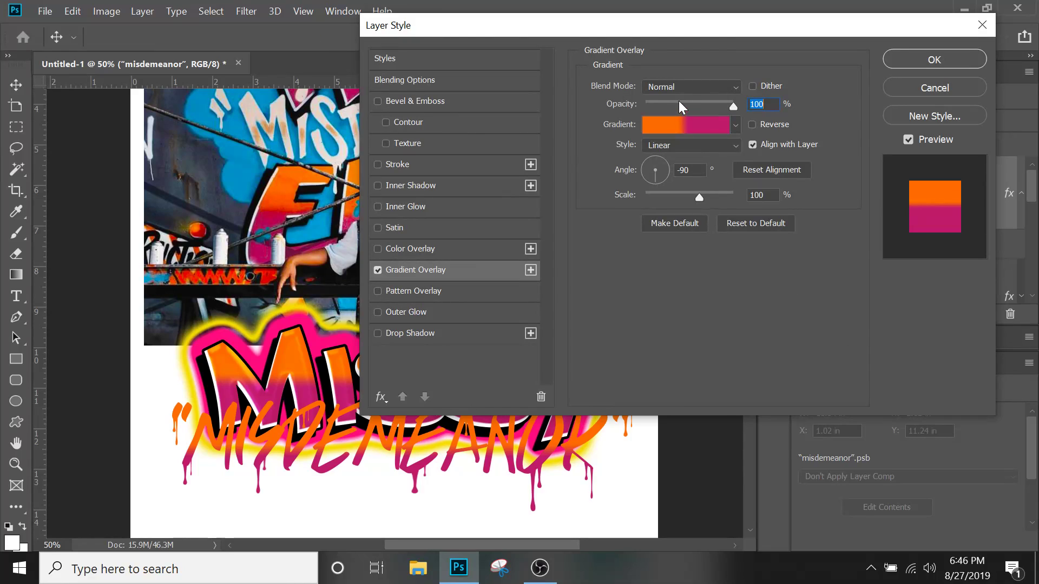
drag(651, 16, 911, 92)
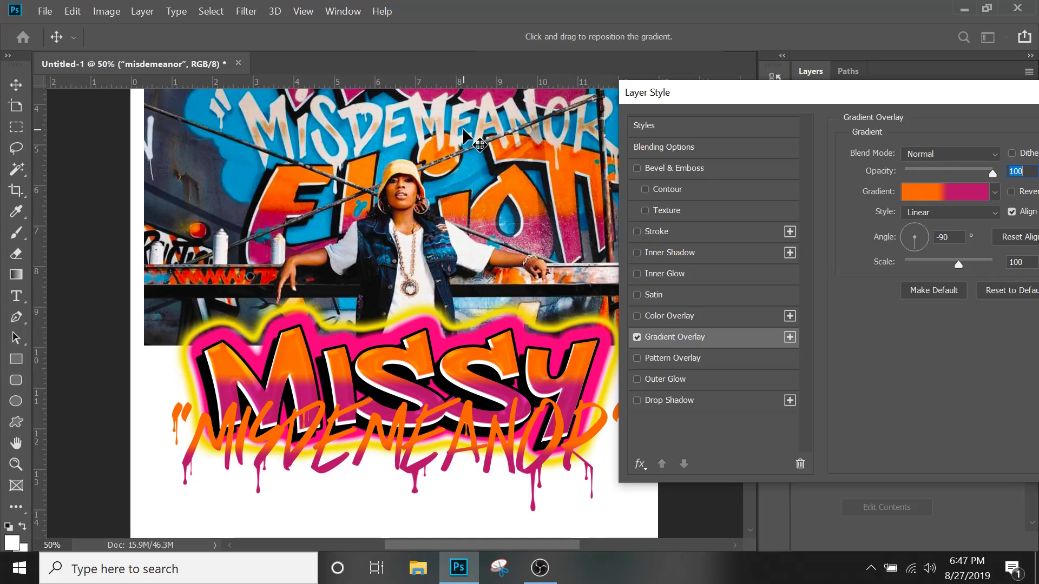
- Recolor the overlay gradient's orange stop with a cream tone sampled from the photo's "Misdemeanor" lettering
click(917, 191)
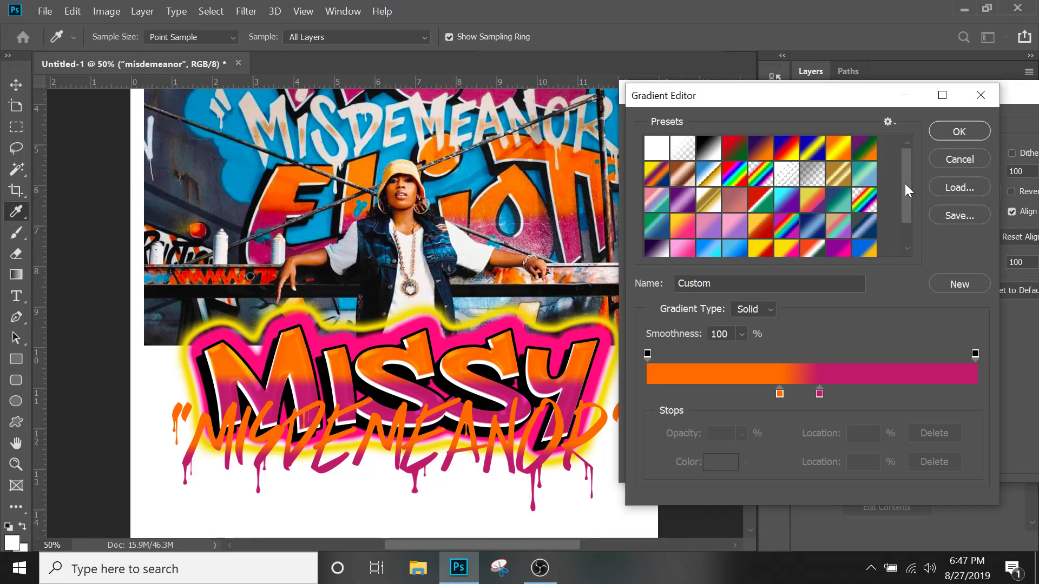
scroll(905, 184, down, 1)
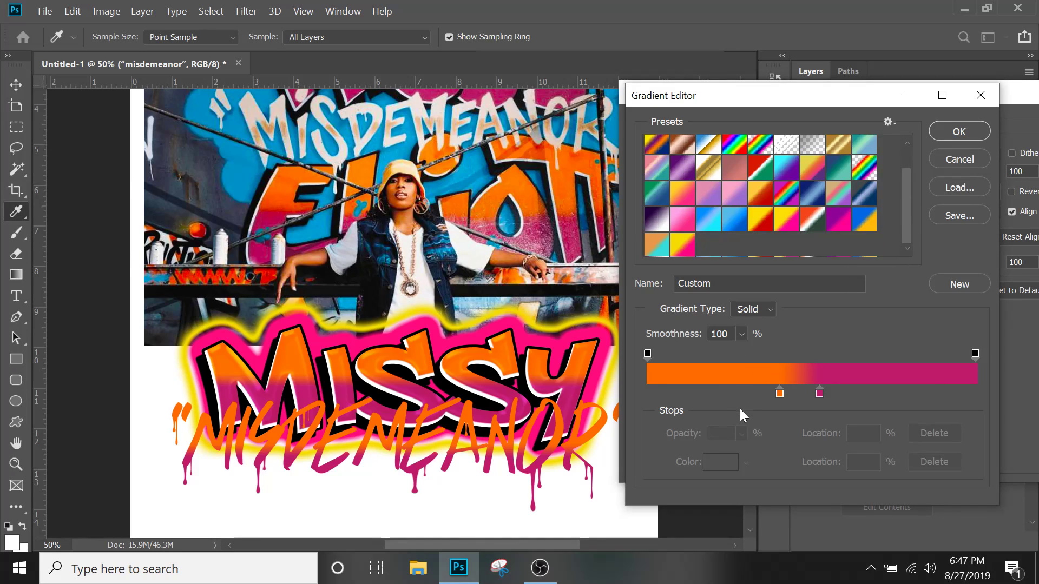
click(780, 395)
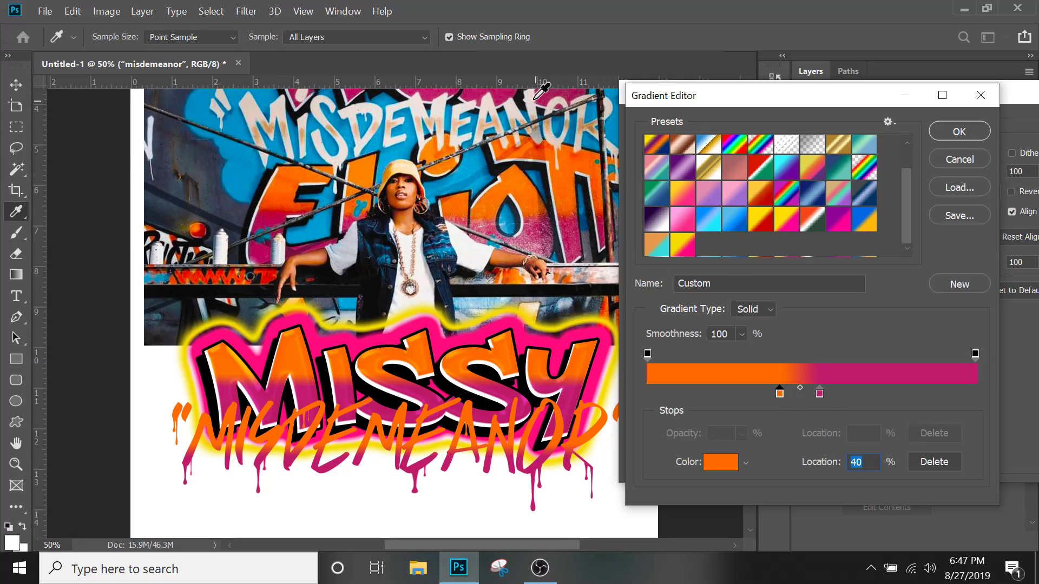
click(456, 110)
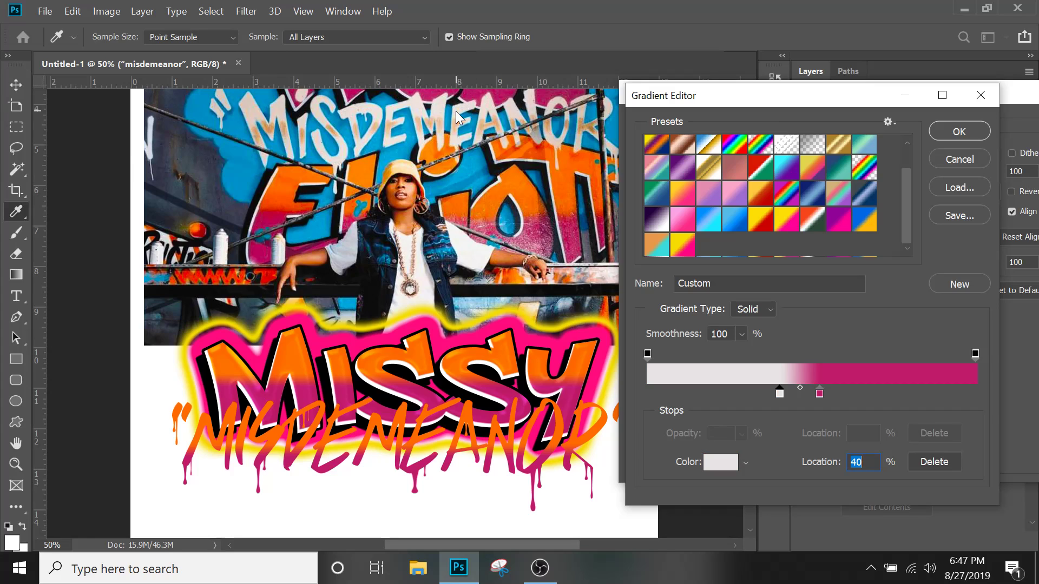
click(458, 124)
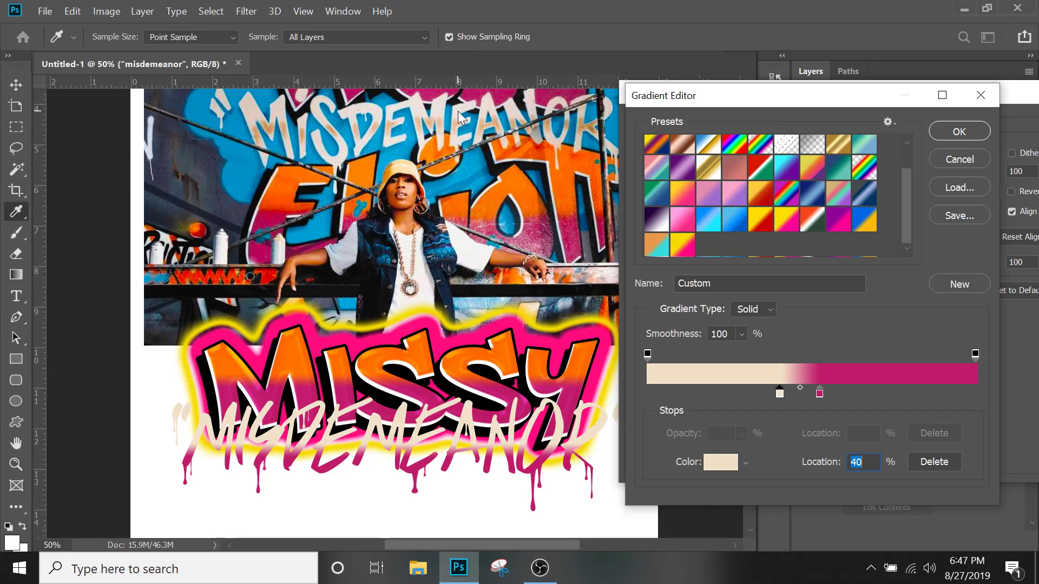
- Recolor the gradient's magenta stop to tan cc8c5a, sampled from the photo's "Misdemeanor" lettering
click(819, 393)
click(723, 461)
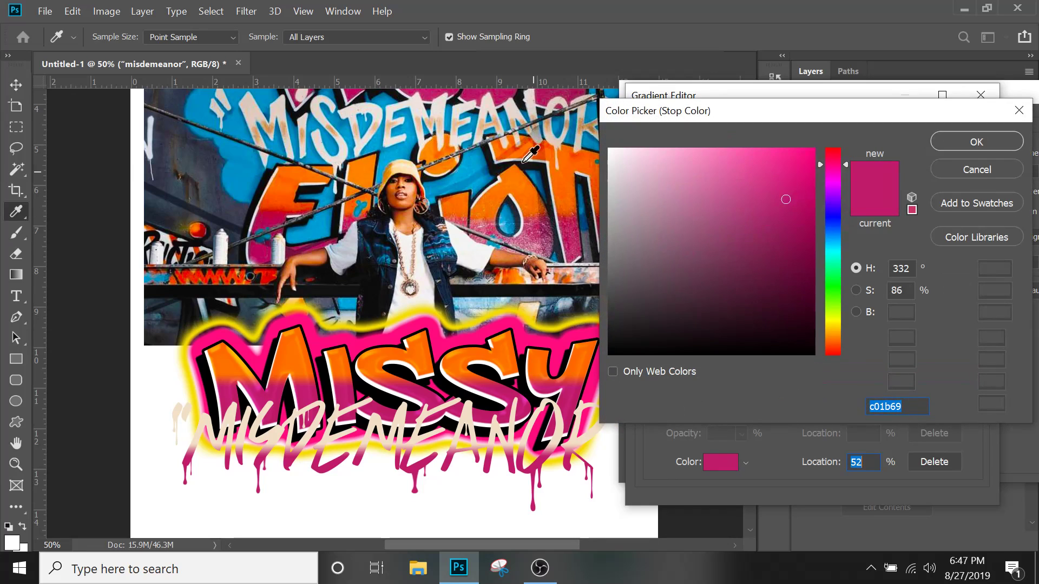
click(419, 126)
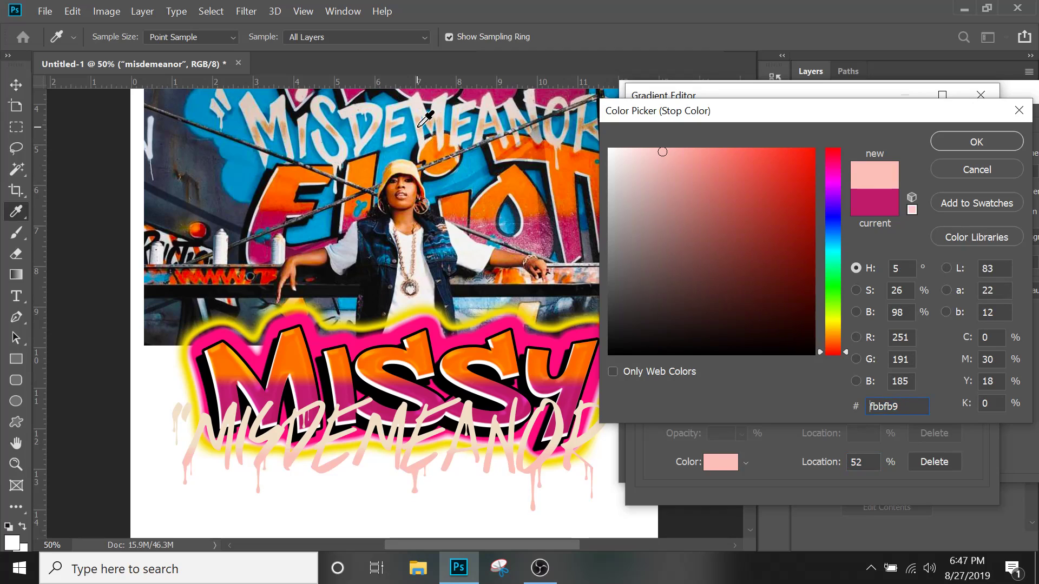
click(221, 123)
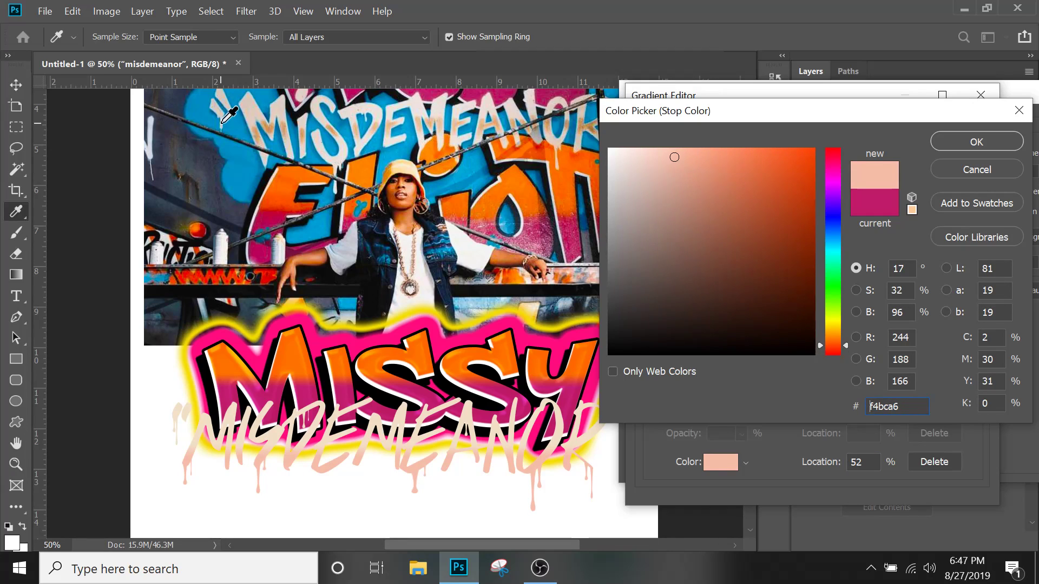
click(270, 129)
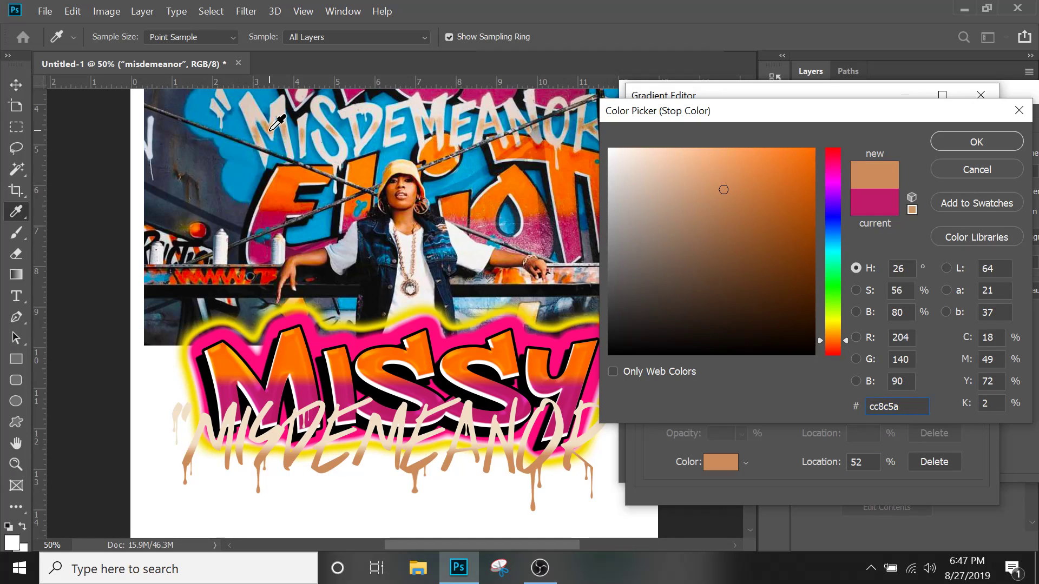
click(947, 141)
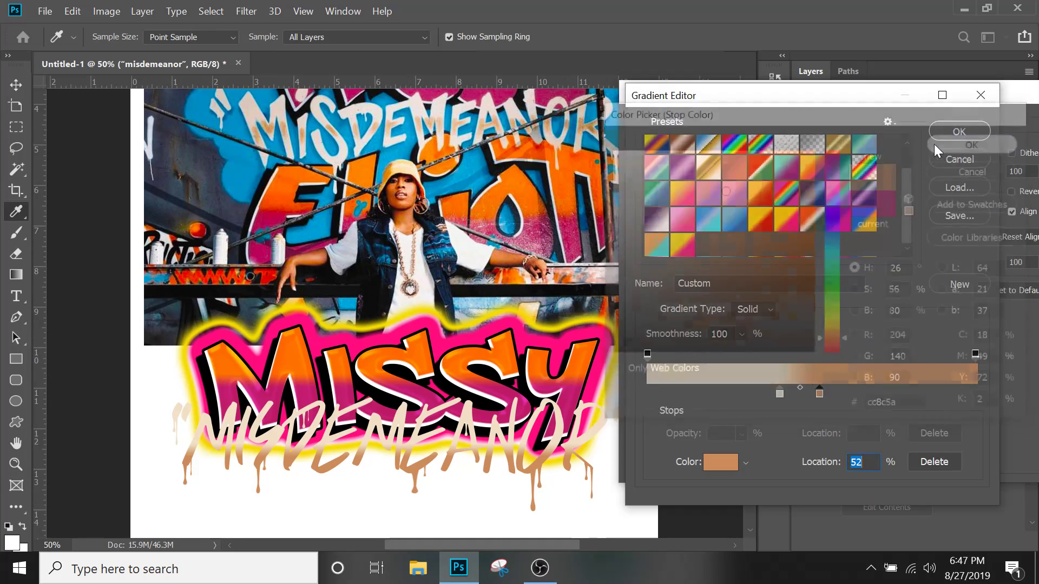
- Move the cream stop to 14% and the tan stop to 33%, and add a second cream stop at 75%
drag(781, 395, 696, 395)
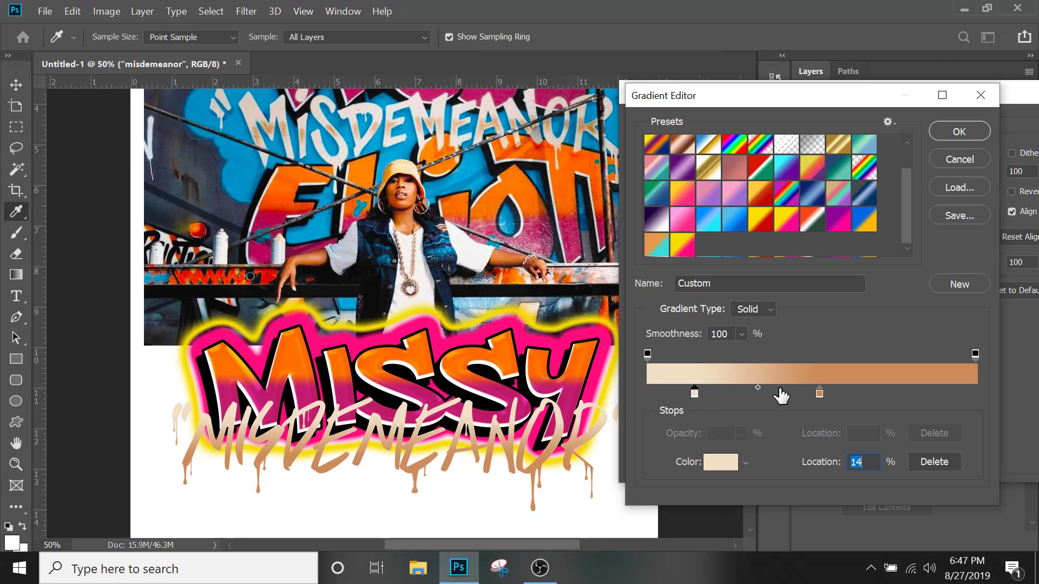
drag(819, 394, 758, 394)
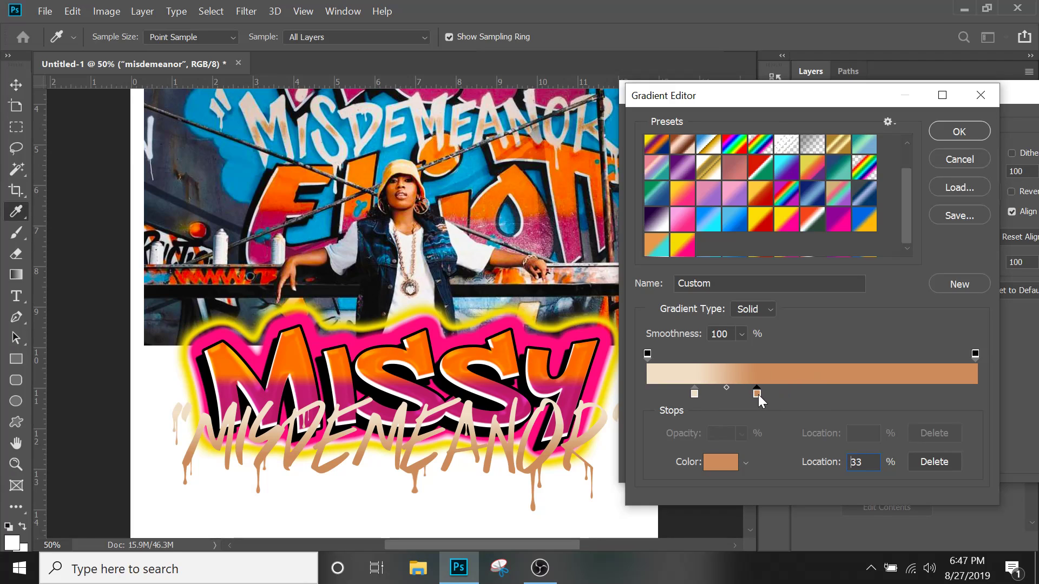
click(694, 395)
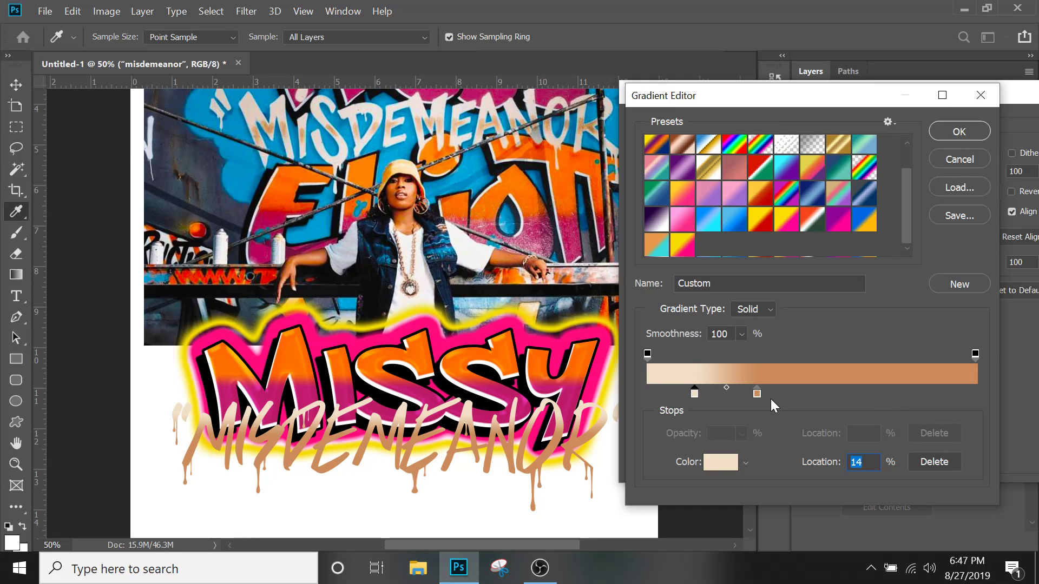
click(895, 393)
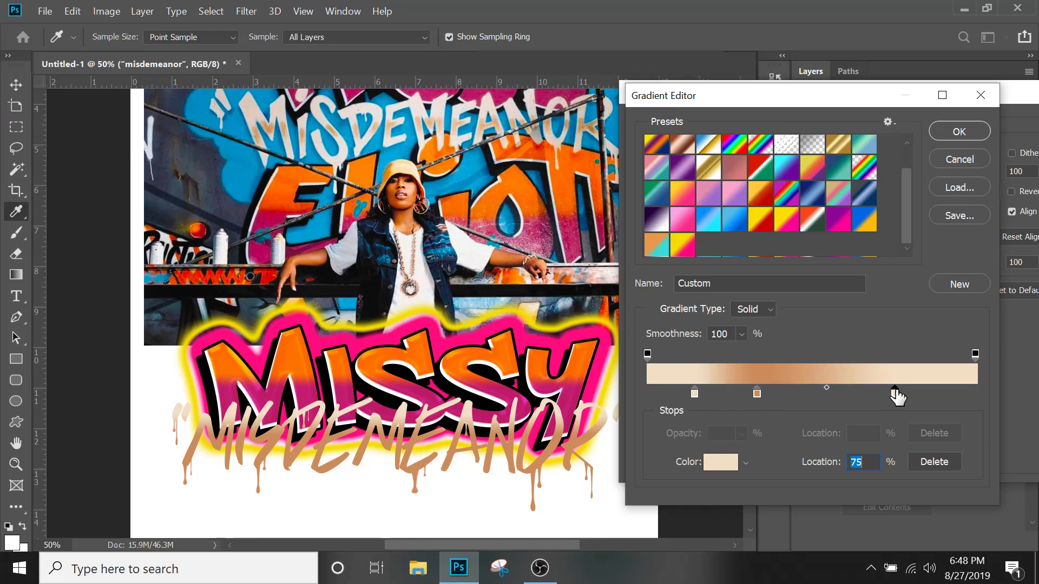
- Narrow the tan band by moving the first cream stop to 28%, the tan stop nearer the middle and the second cream stop to 51%
drag(893, 398, 858, 397)
drag(757, 393, 790, 394)
drag(692, 392, 739, 393)
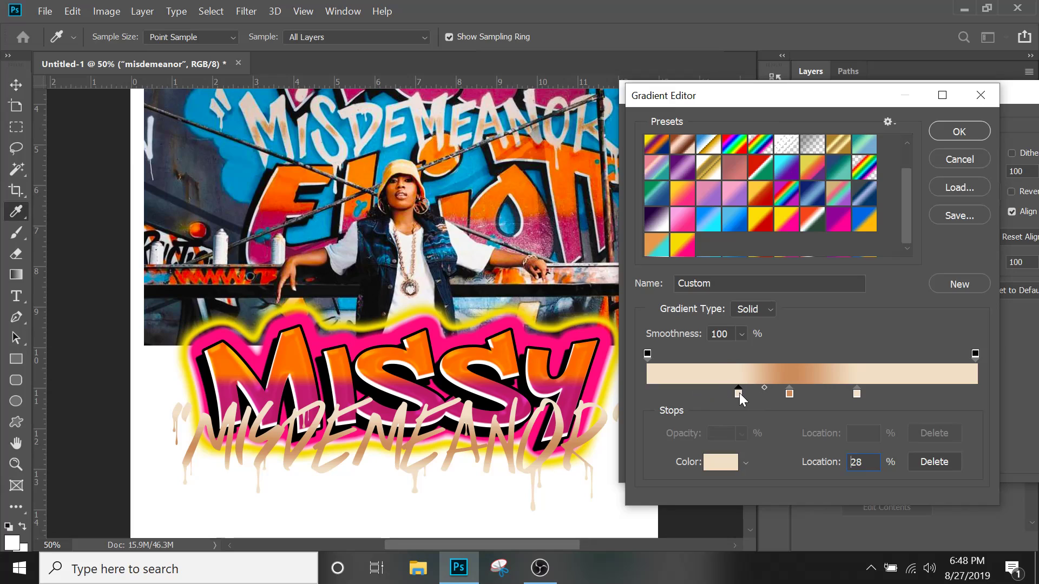
drag(861, 394, 817, 398)
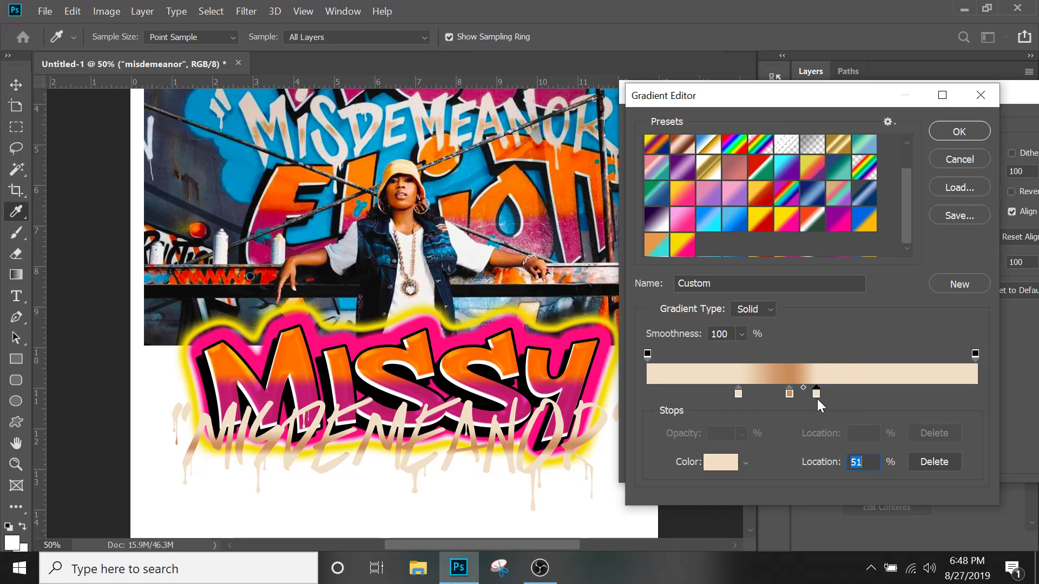
- Tighten the tan band by repositioning both cream stops, the first to 35%, and setting the midpoints before and after tan to 59% and 21%
drag(816, 397, 802, 395)
drag(738, 393, 763, 394)
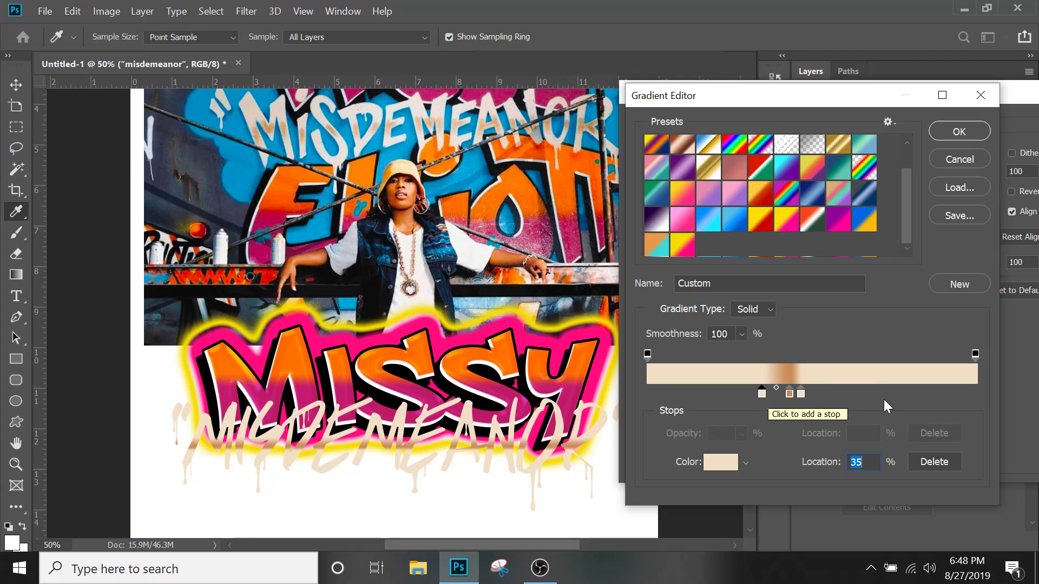
mouse_move(801, 394)
mouse_down()
mouse_move(833, 394)
mouse_move(787, 390)
mouse_move(802, 396)
mouse_up()
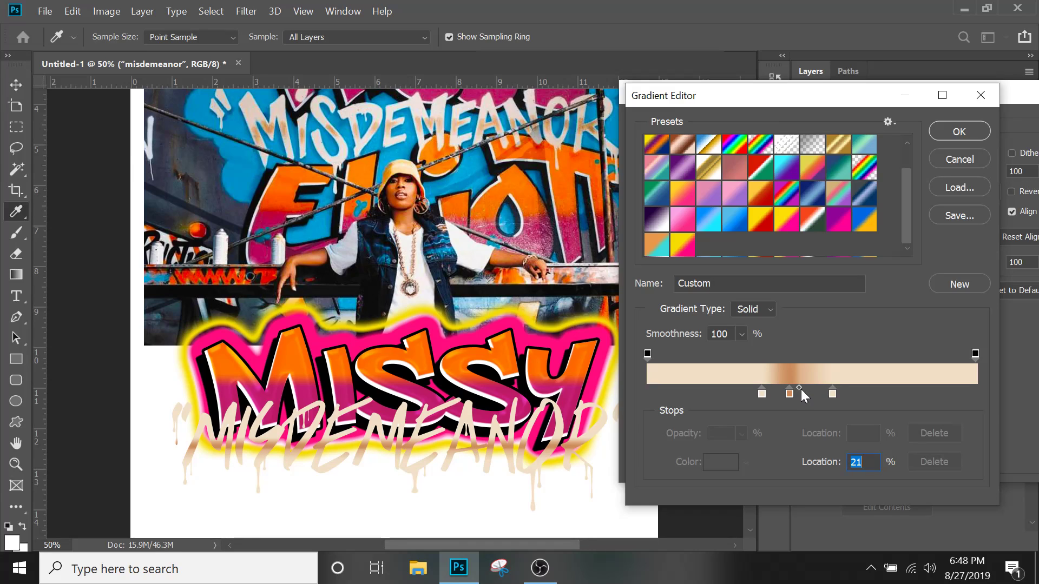
click(790, 393)
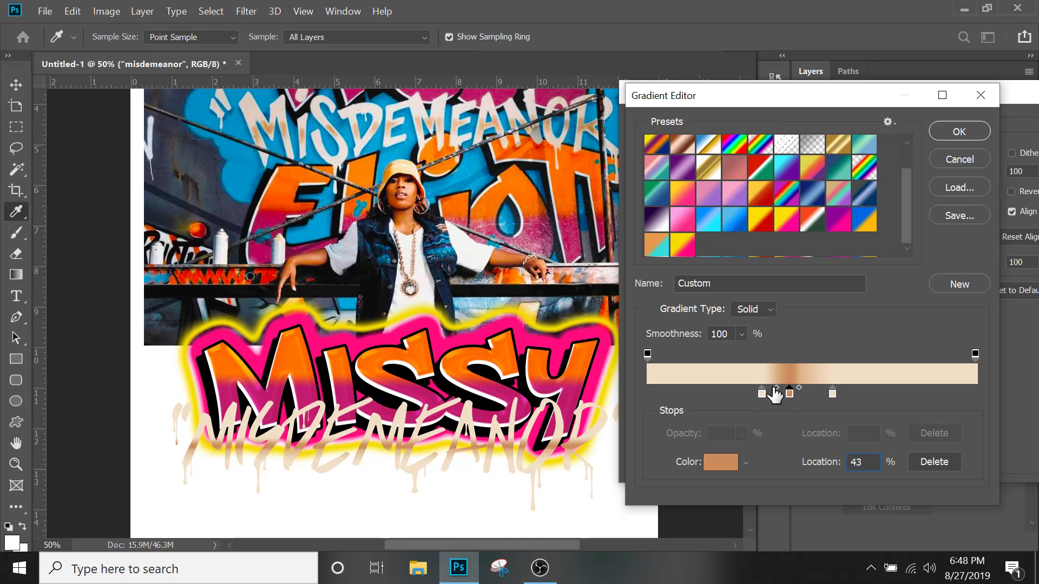
drag(775, 387, 779, 388)
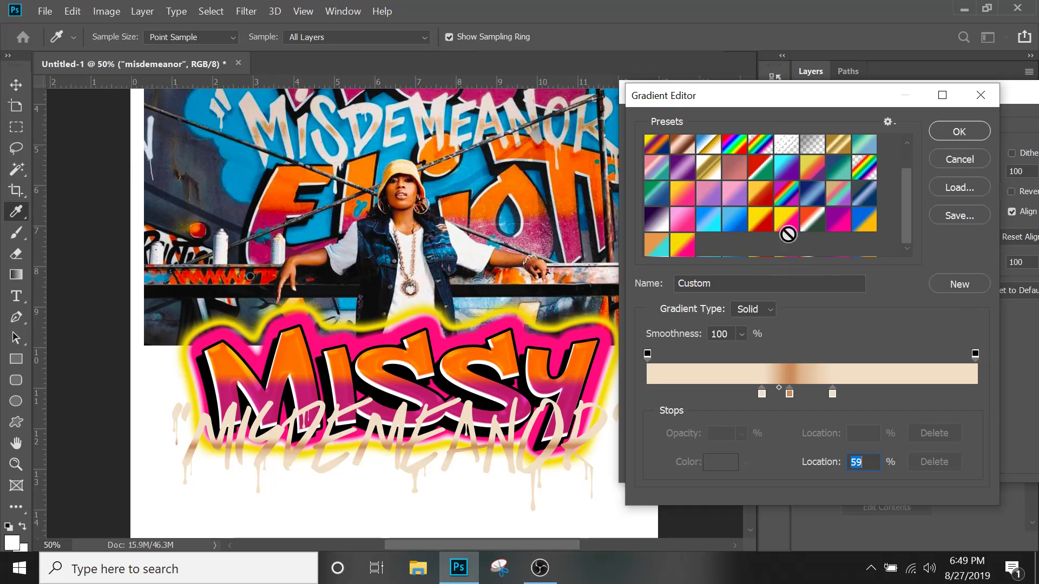
- Save the cream and tan gradient as a new preset and apply the gradient overlay to the "misdemeanor" layer
click(961, 285)
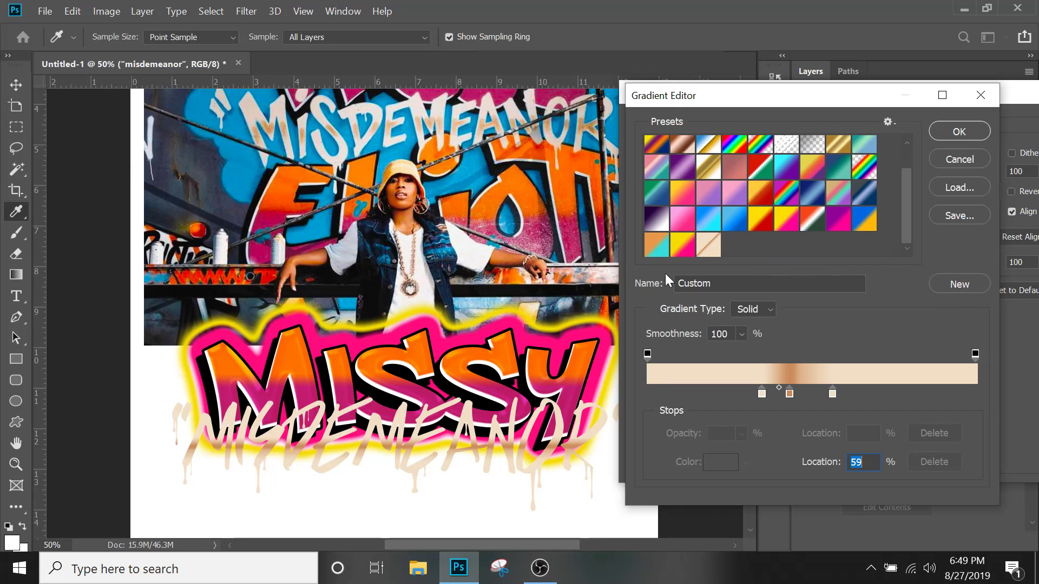
click(951, 126)
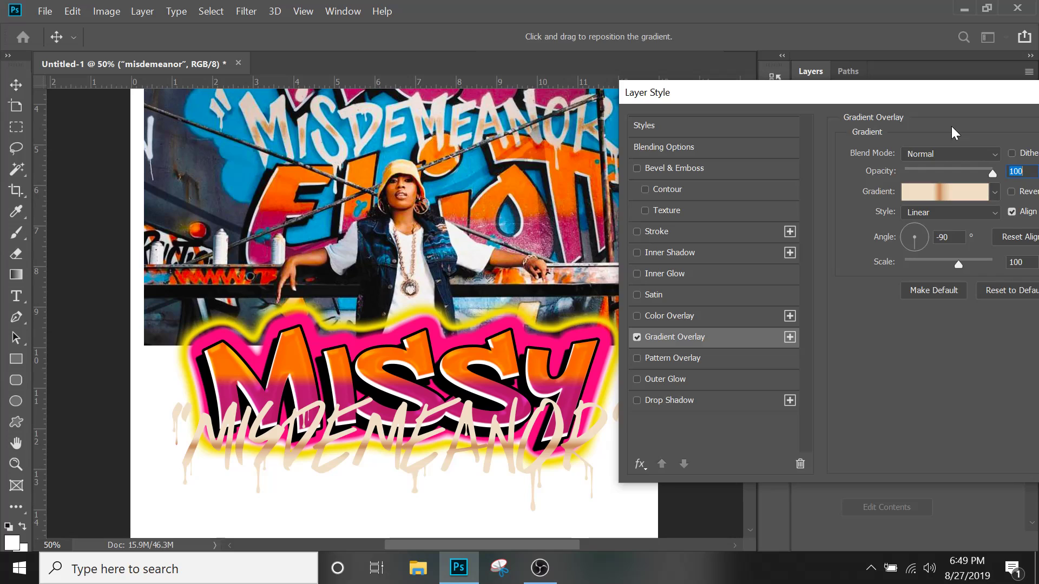
drag(831, 102, 564, 110)
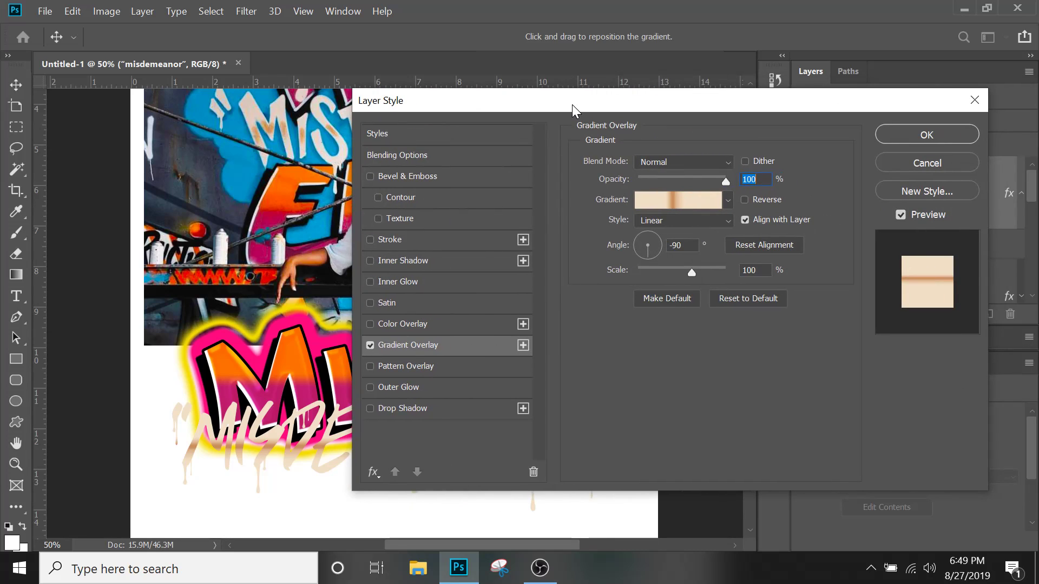
click(927, 136)
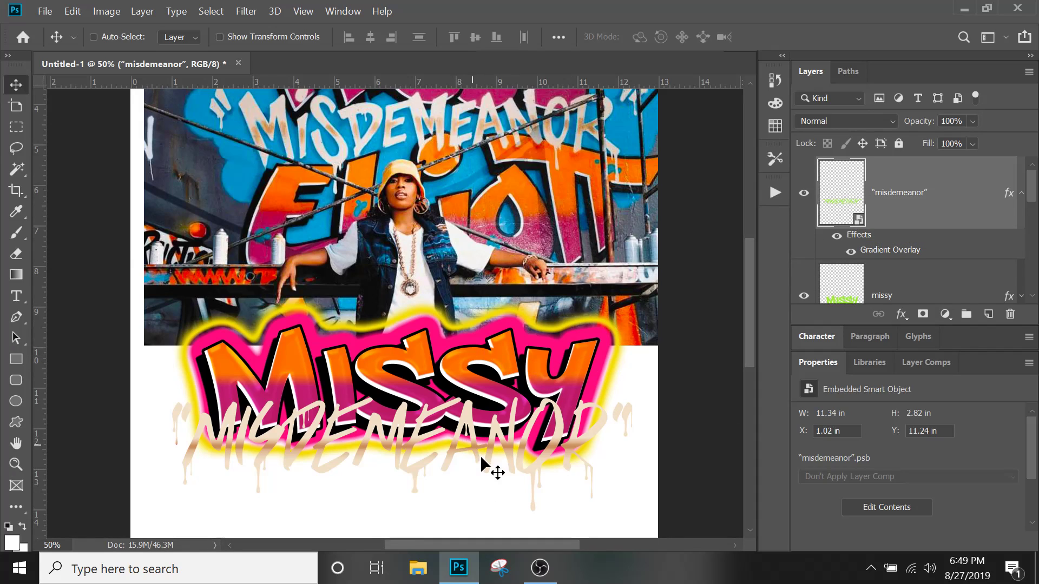
- Add a 3 px black outside stroke to Group 1 inside the "misdemeanor" smart object, and save and close it
double_click(825, 216)
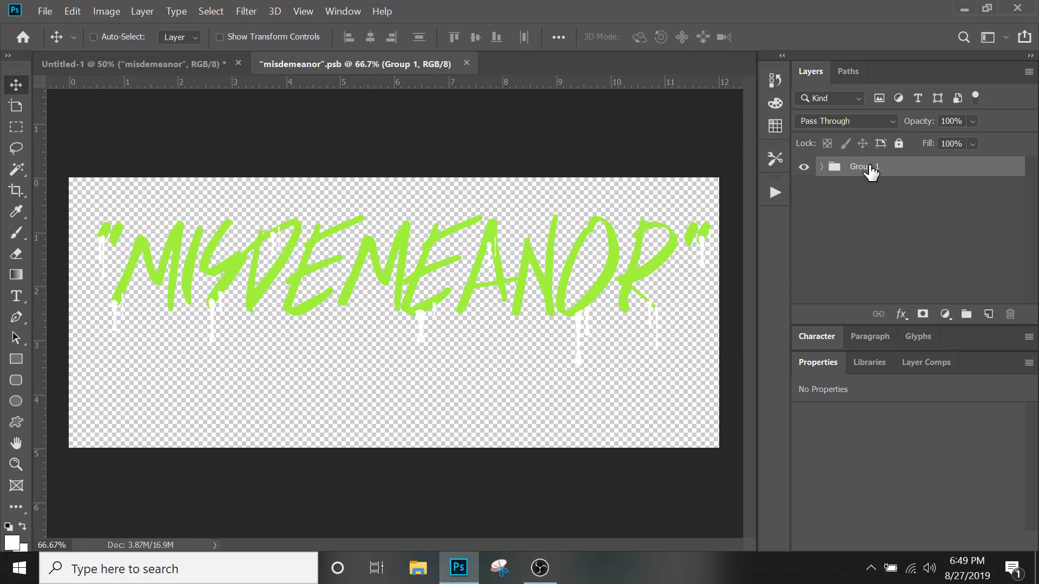
click(901, 315)
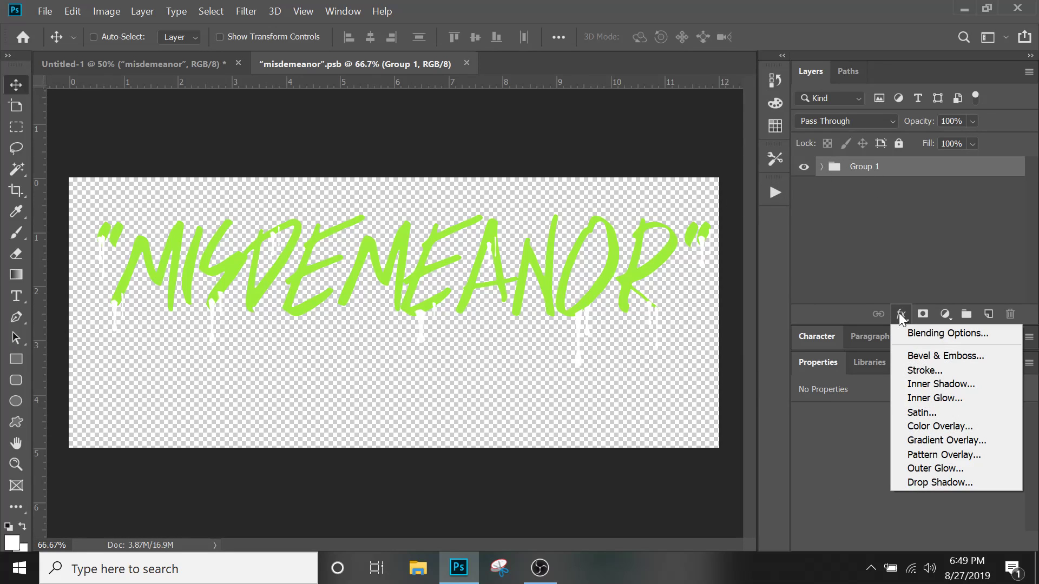
click(920, 371)
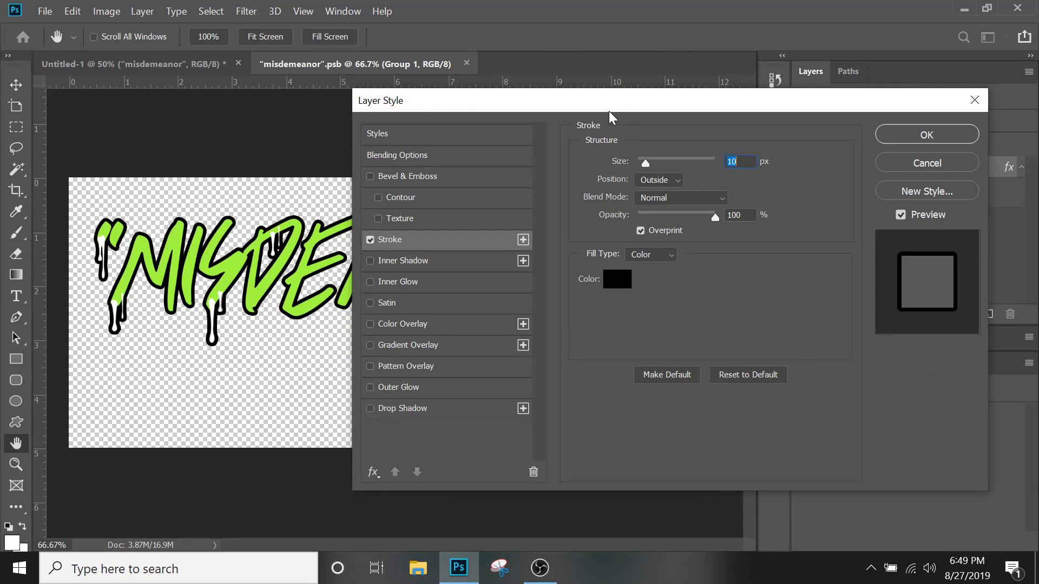
drag(609, 111, 813, 115)
drag(852, 172, 845, 172)
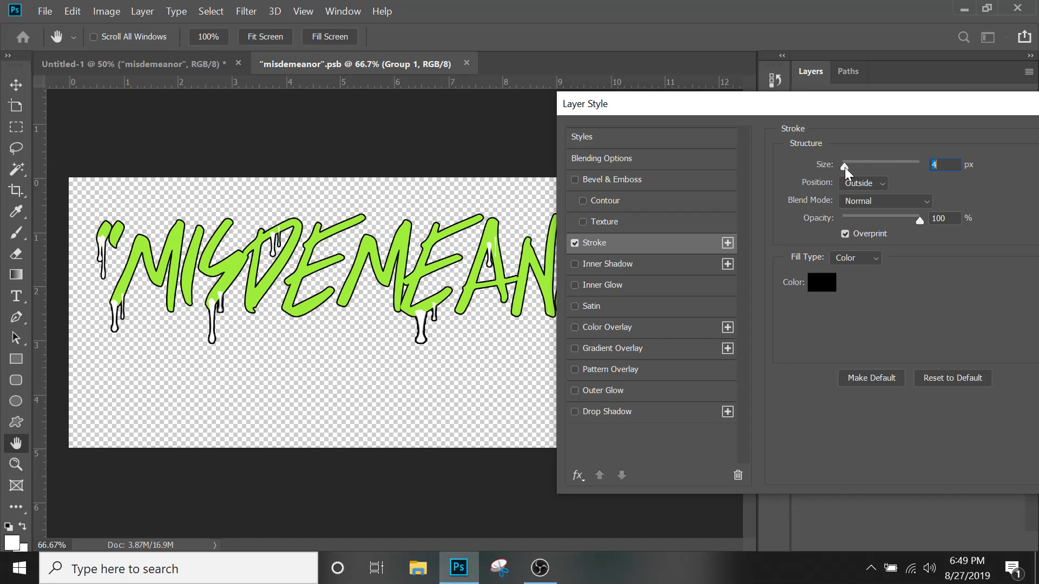
drag(846, 172, 845, 172)
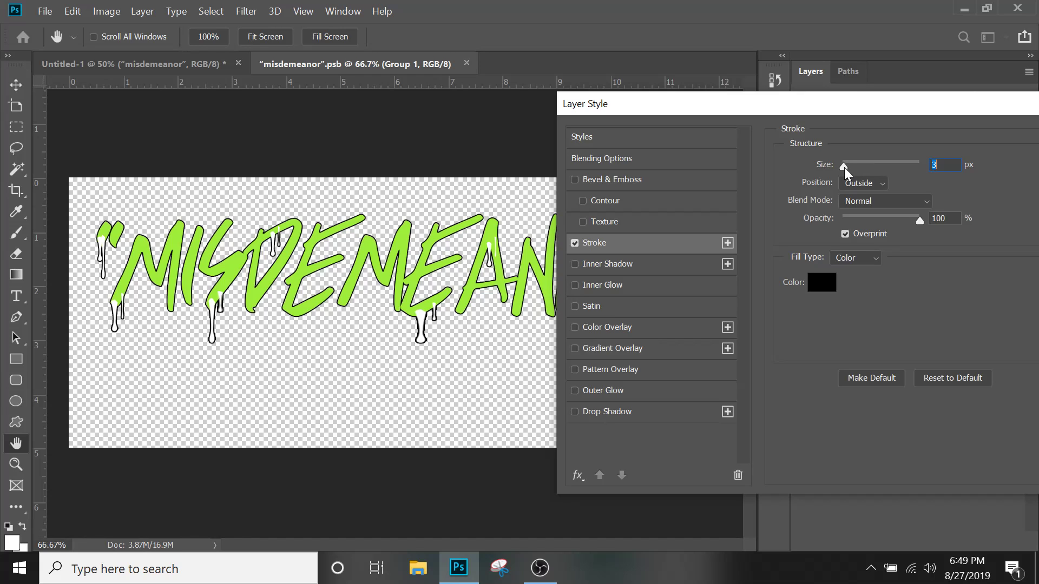
drag(874, 109, 601, 96)
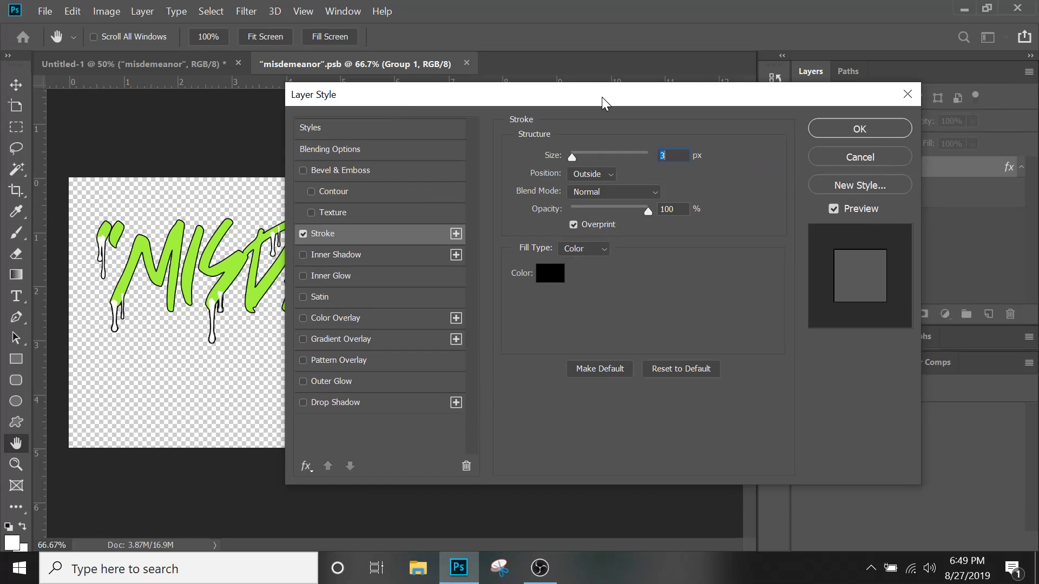
click(899, 132)
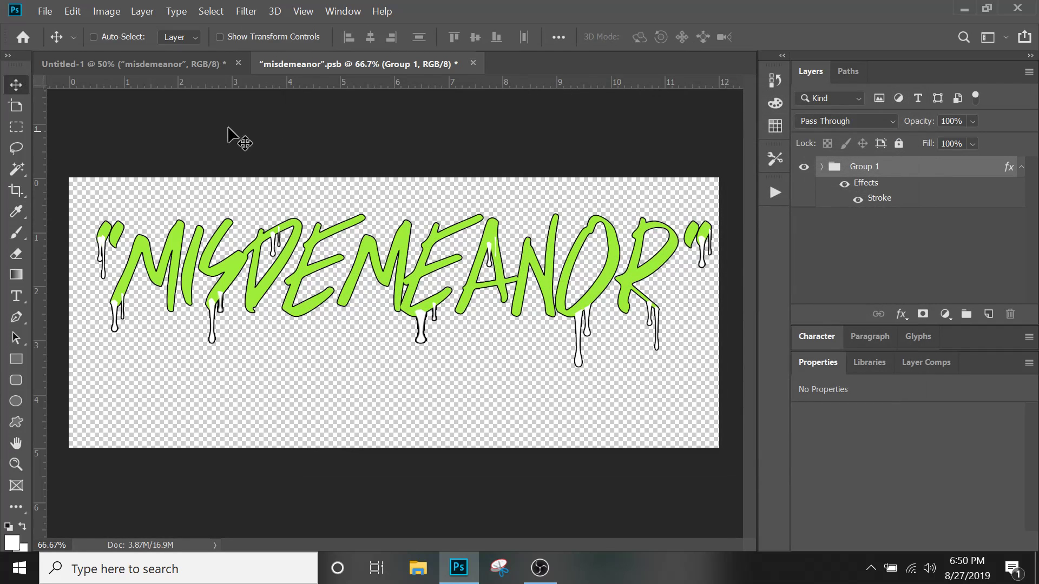
click(472, 64)
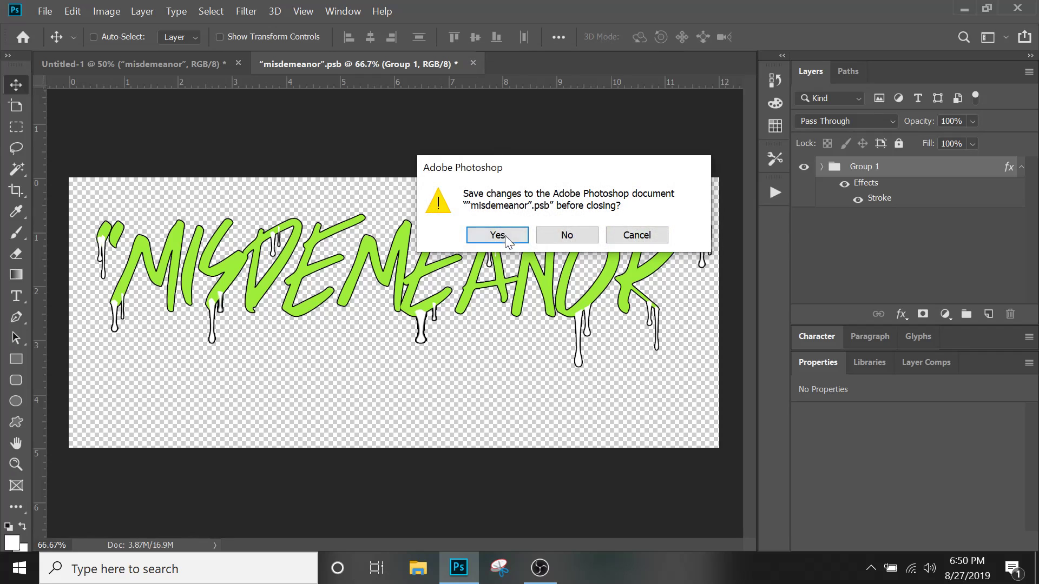
click(504, 237)
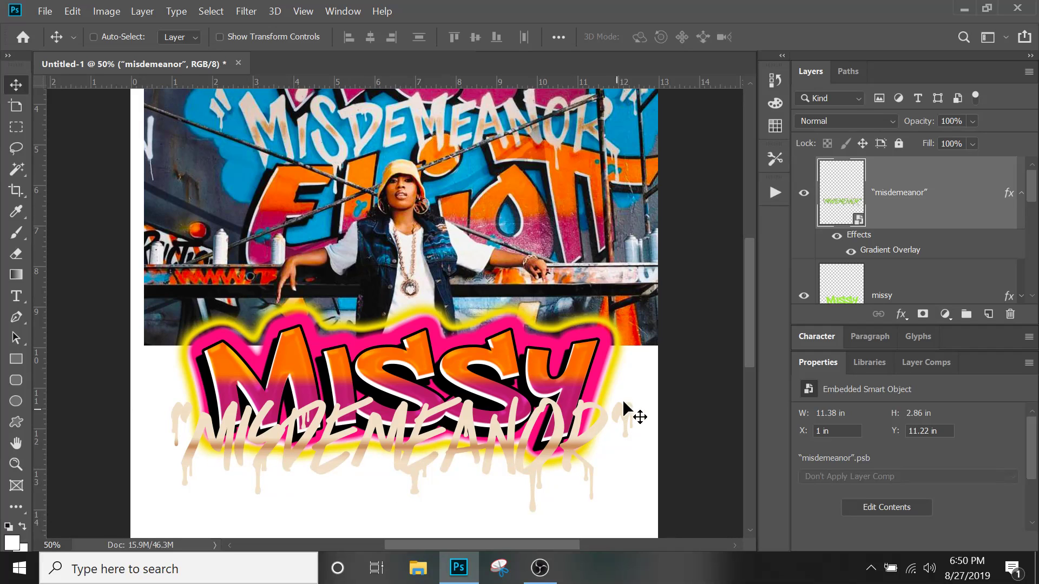
- Reopen the "misdemeanor" smart object, set Group 1's stroke size to 2 px, and save and close it
double_click(854, 209)
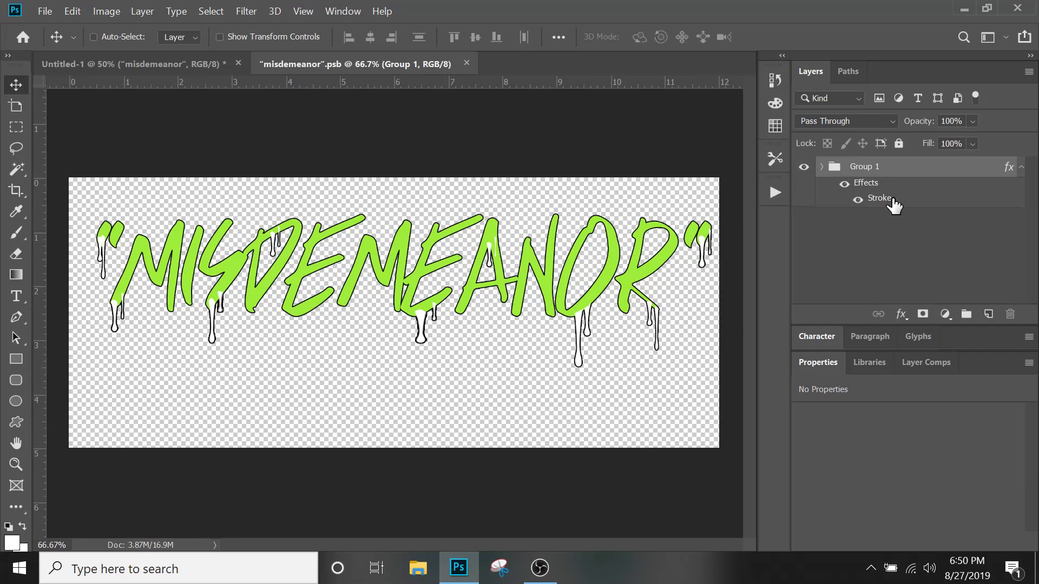
double_click(879, 198)
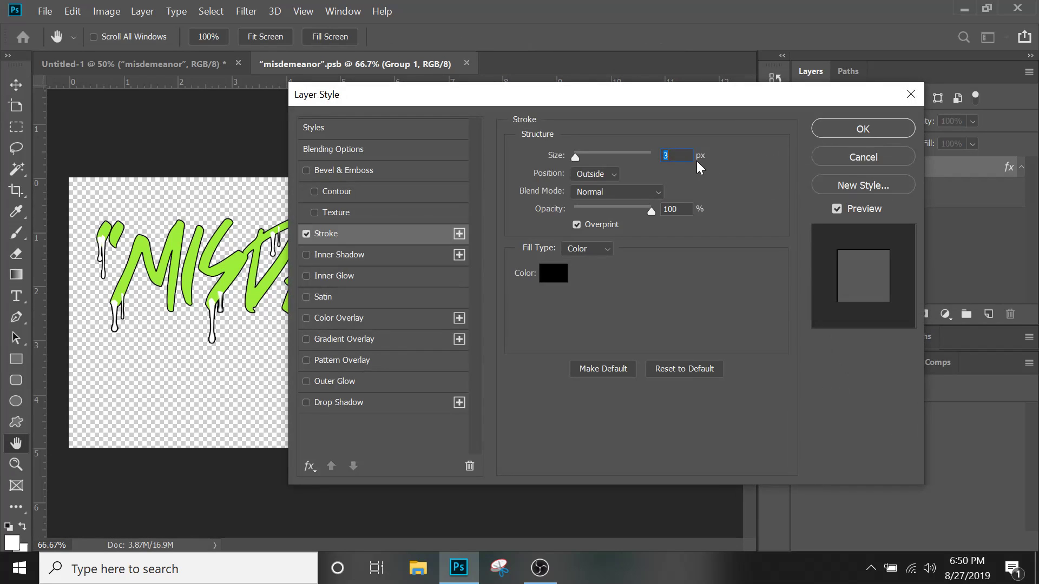
text(2)
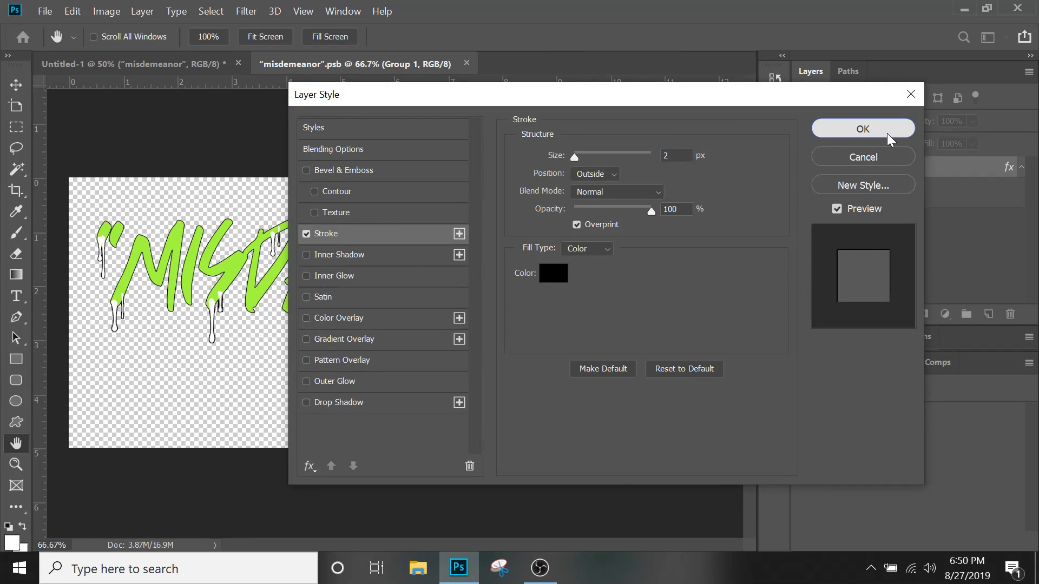
click(887, 130)
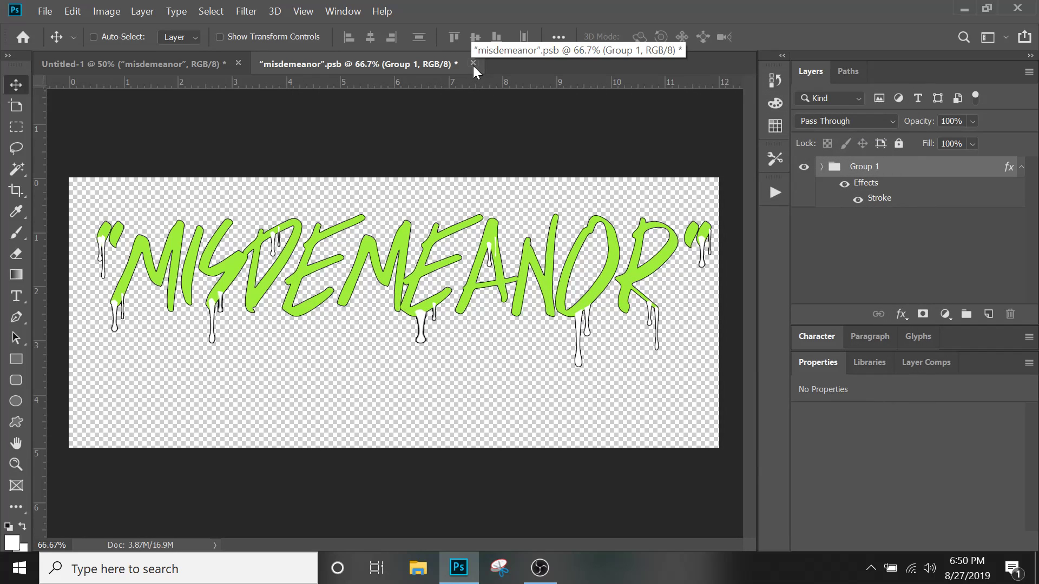
click(473, 64)
click(501, 237)
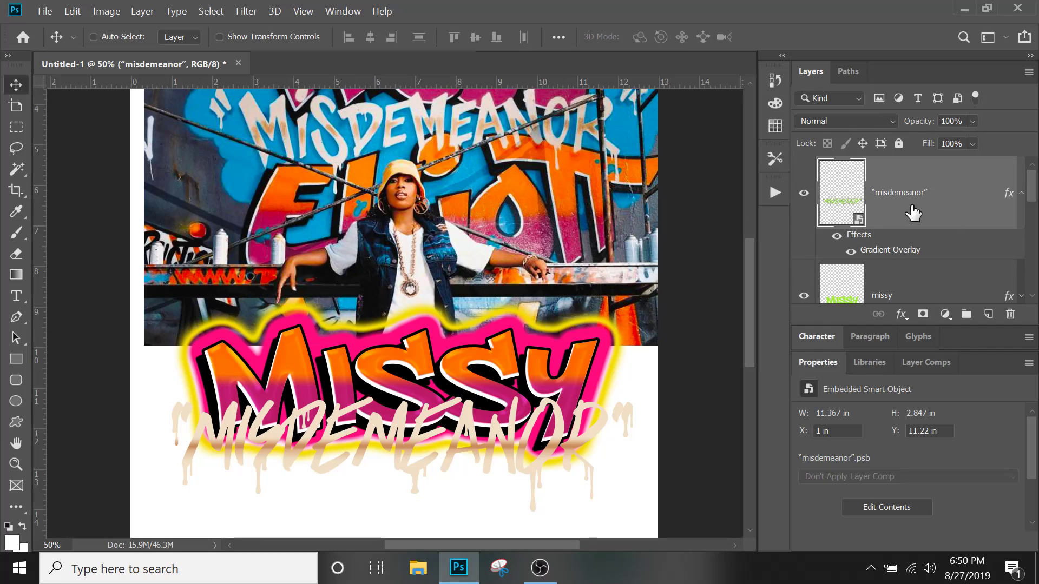
- Add a stroke to the "misdemeanor" layer in the main document and set its color to white ffffff
click(900, 314)
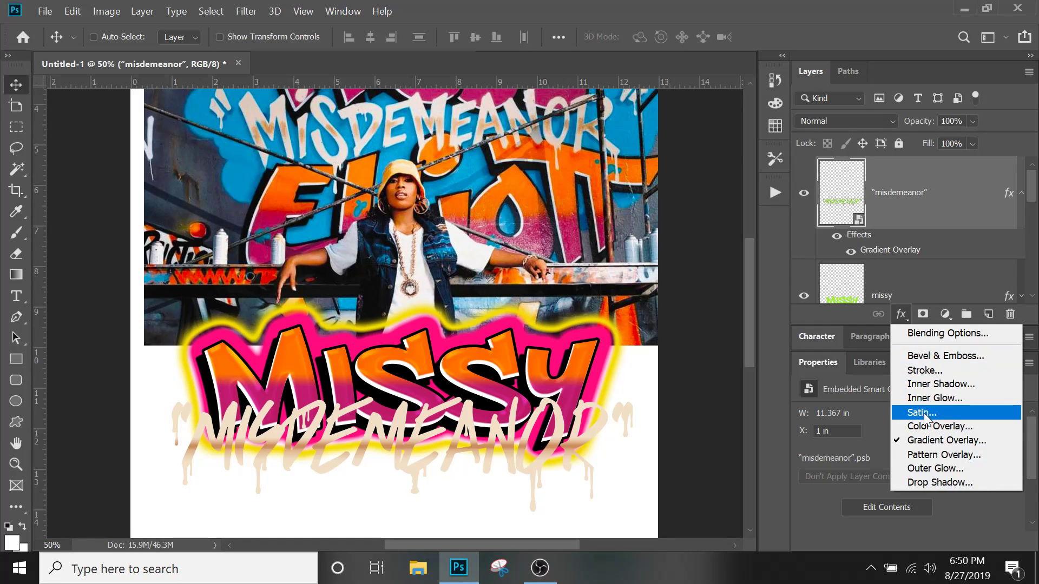
click(920, 370)
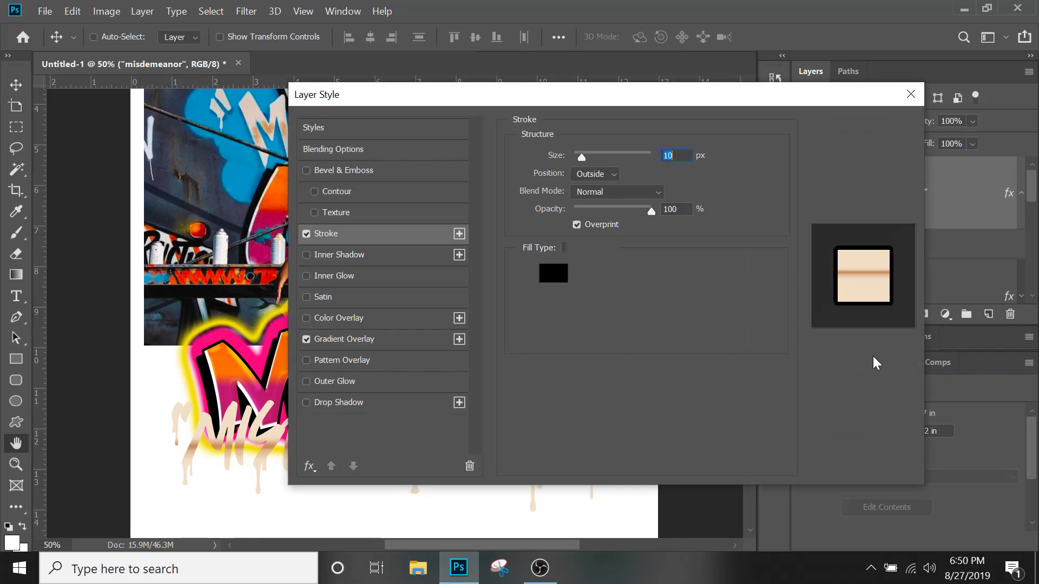
mouse_move(620, 103)
mouse_down()
mouse_move(930, 129)
mouse_move(850, 85)
mouse_move(851, 120)
mouse_move(875, 124)
mouse_up()
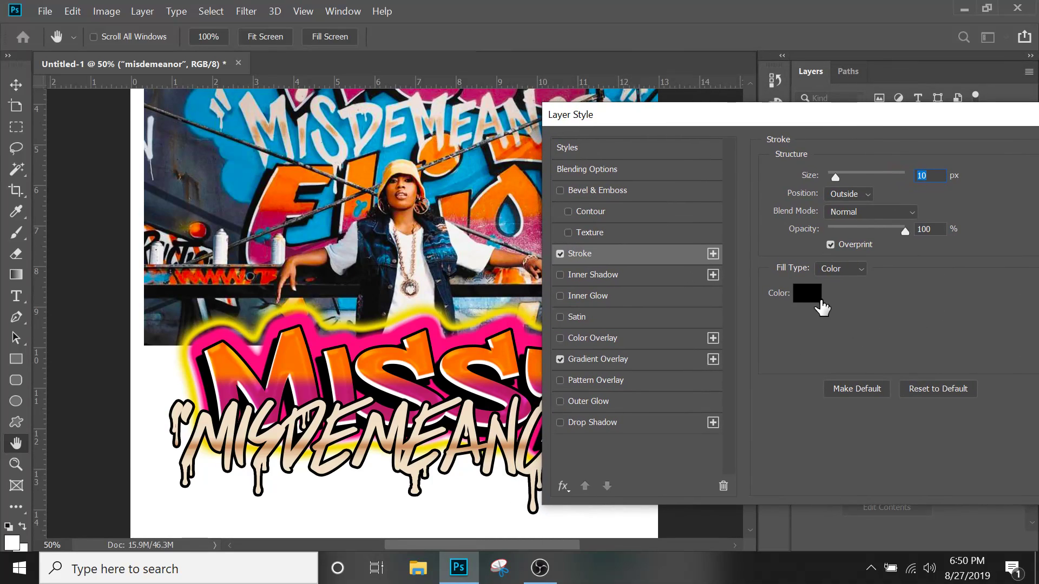
click(813, 292)
mouse_move(674, 226)
mouse_down()
mouse_move(633, 162)
mouse_move(589, 132)
mouse_up()
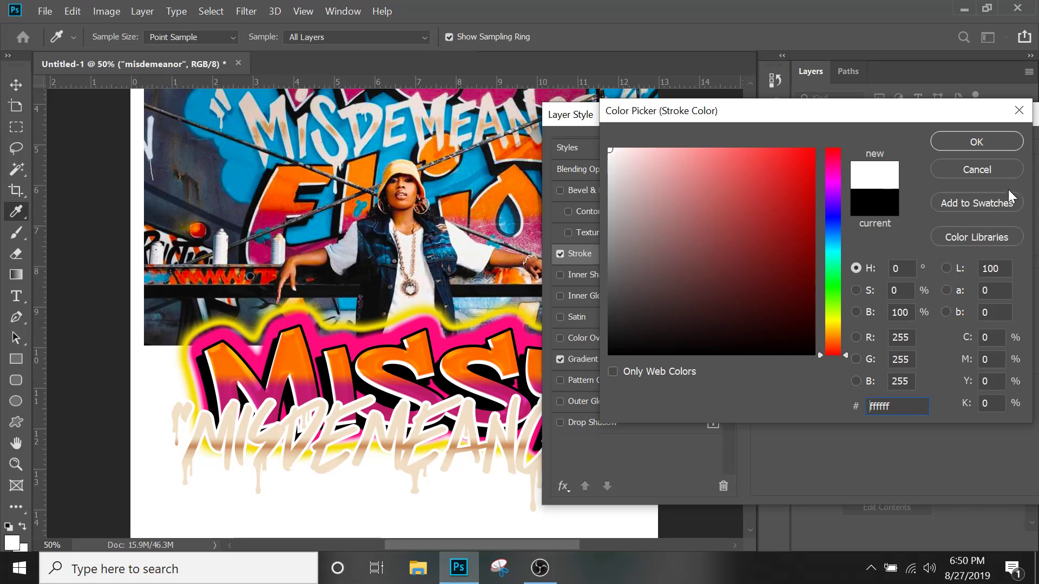
click(971, 143)
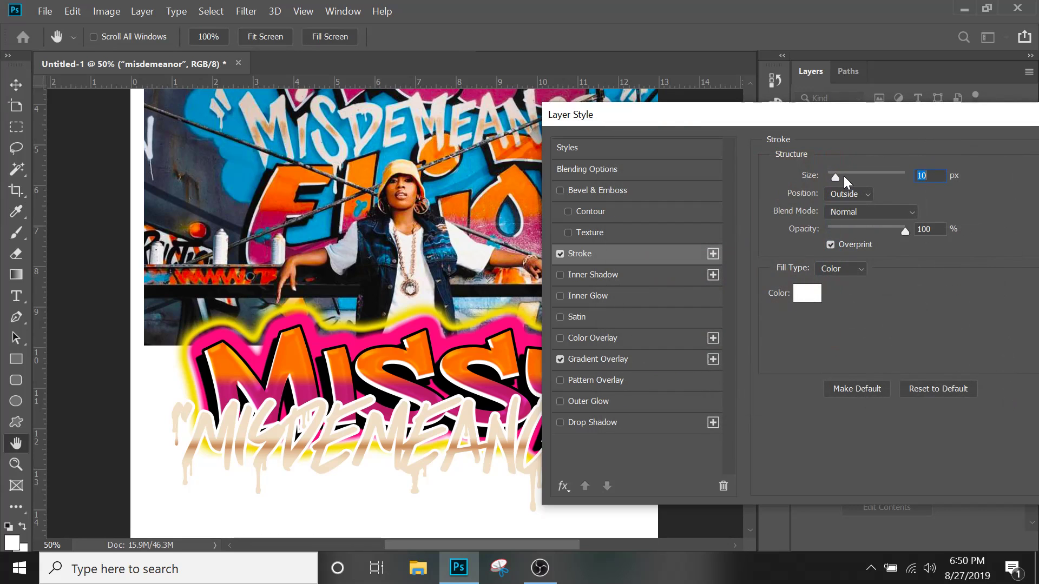
- Try the white stroke at 4 px with its position set to Inside
drag(835, 178, 831, 179)
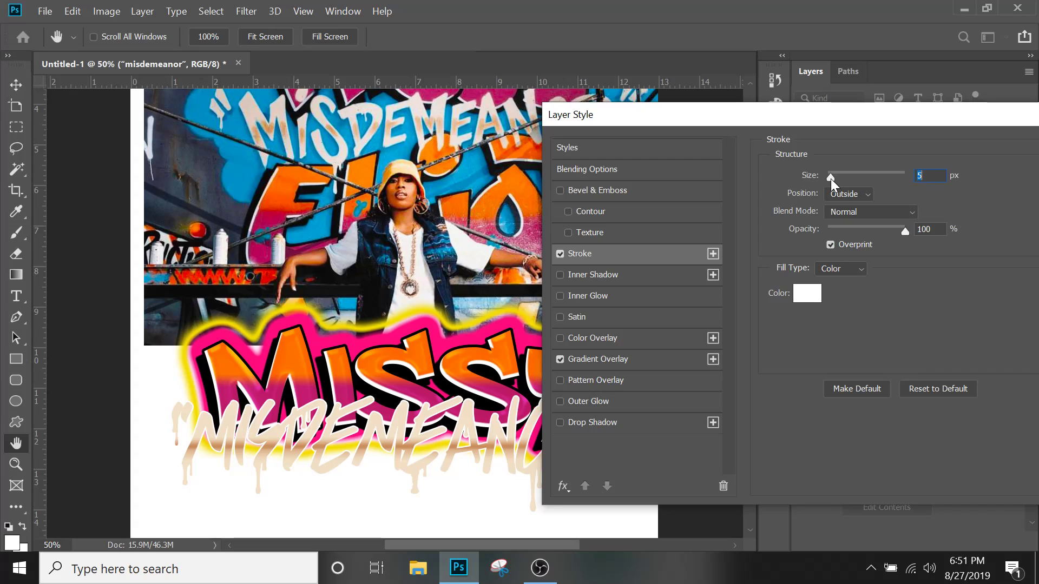
drag(830, 177, 829, 177)
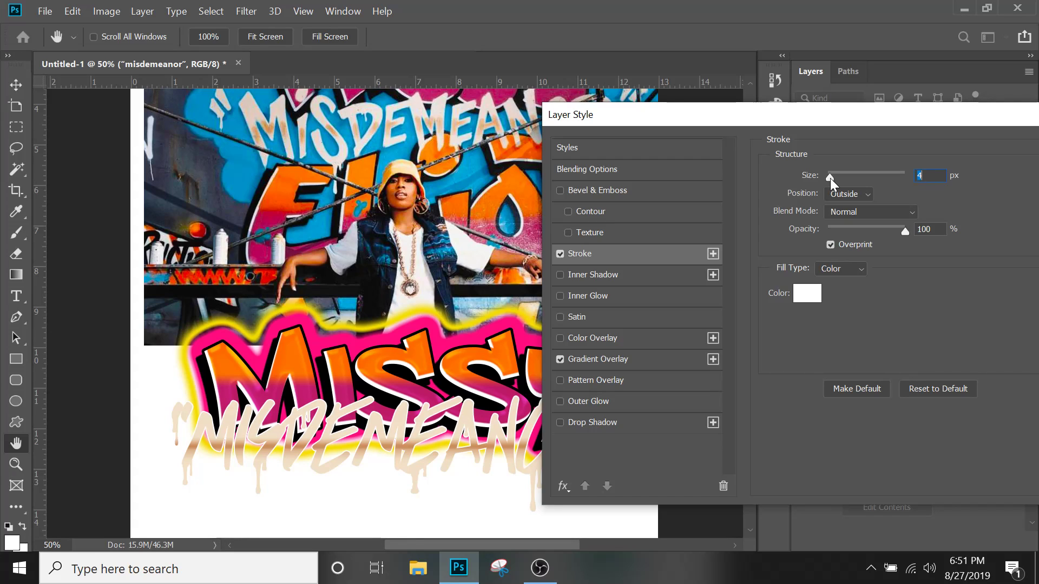
click(848, 193)
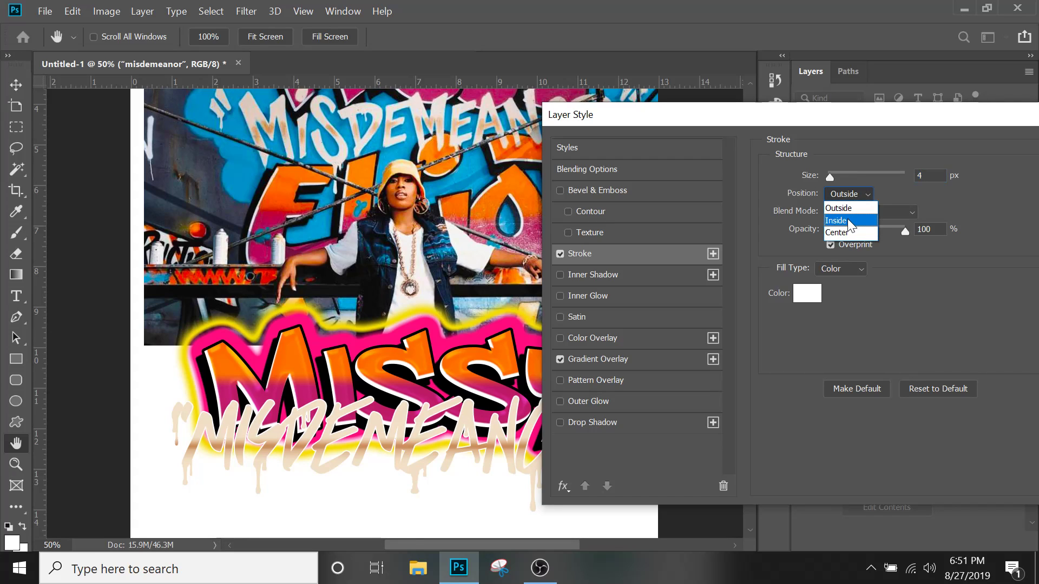
click(848, 219)
click(833, 176)
drag(834, 176, 829, 175)
- Set the white stroke's position to Center and its size to 5 px
click(848, 194)
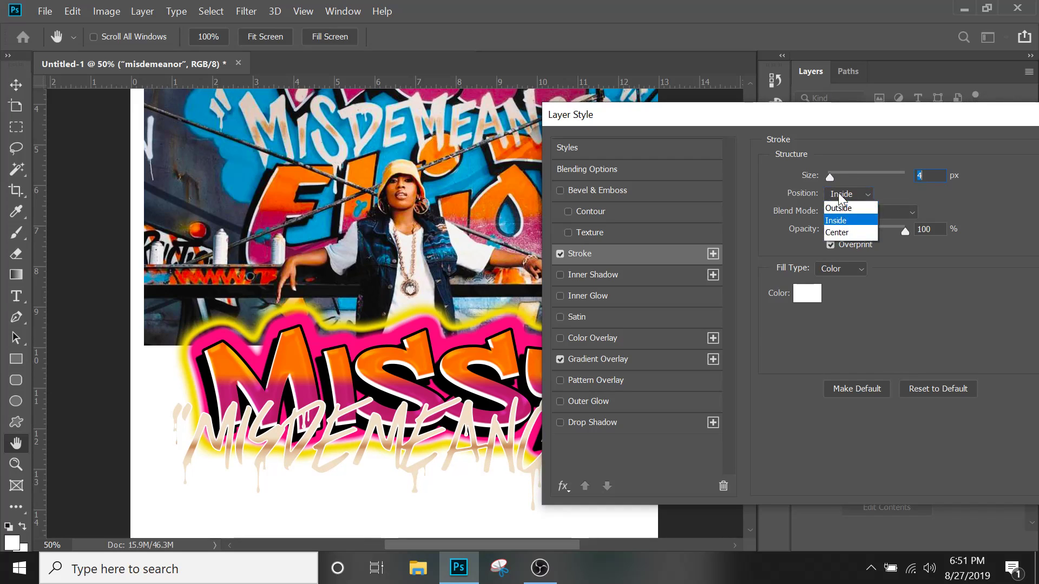
click(843, 230)
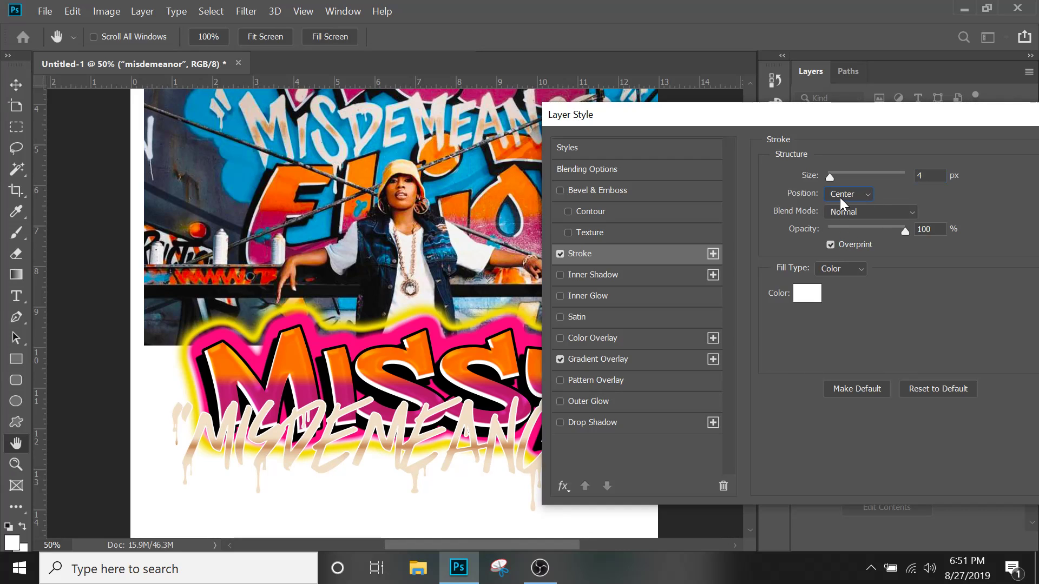
click(833, 178)
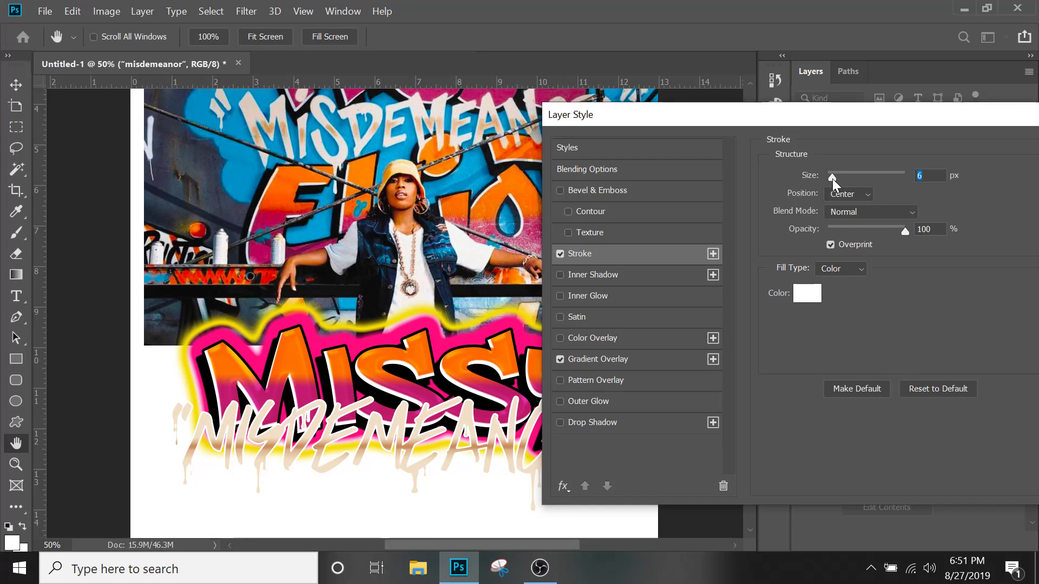
drag(832, 177, 831, 178)
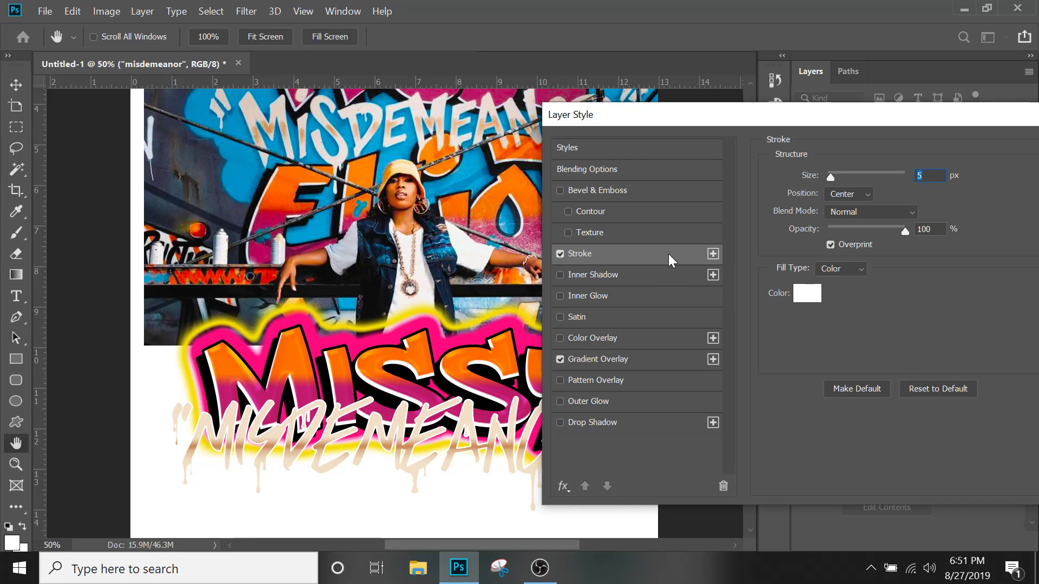
- Add a second stroke to the "misdemeanor" layer style and set the upper stroke's position to Inside with a size of 1 px
click(713, 253)
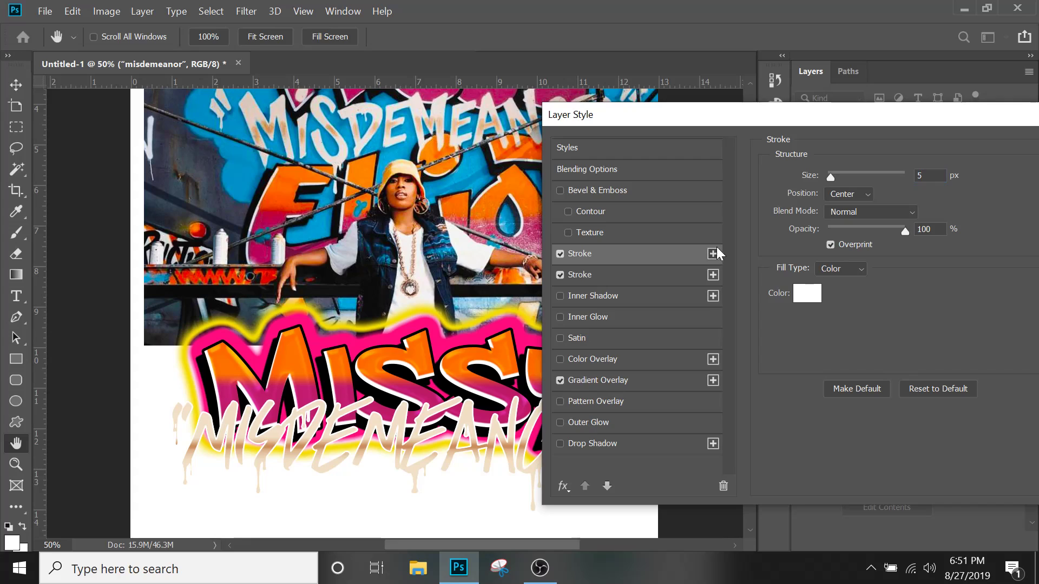
click(673, 280)
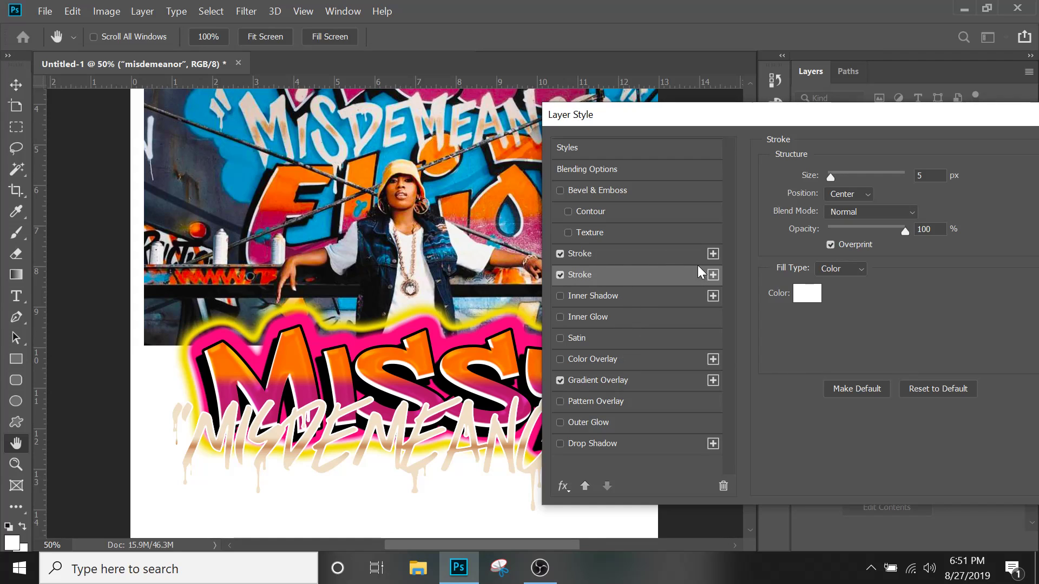
click(677, 261)
click(861, 195)
click(857, 215)
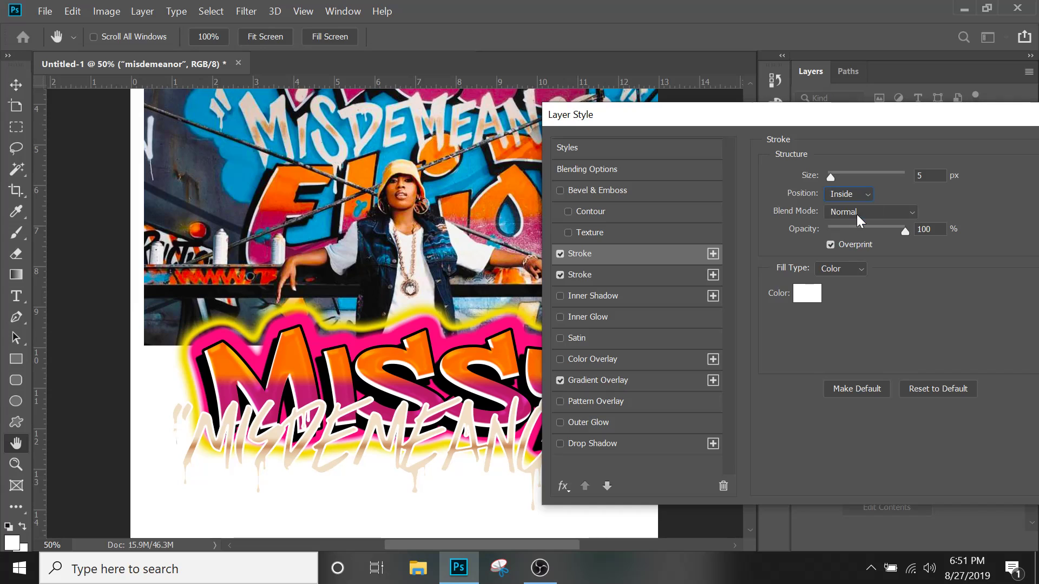
drag(830, 178, 827, 177)
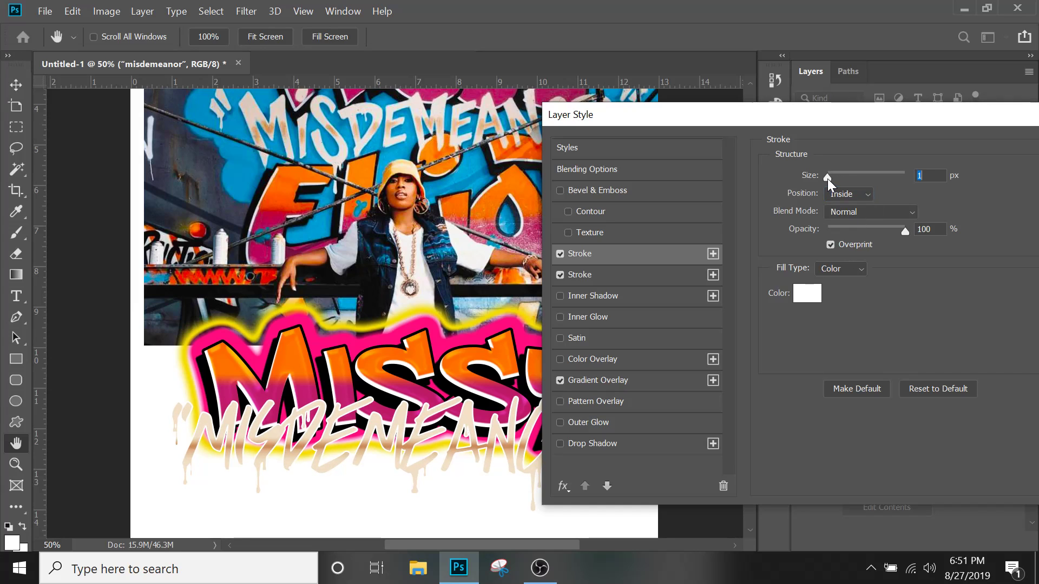
- Set the lower white stroke's position to Outside and its size to 5 px
click(596, 275)
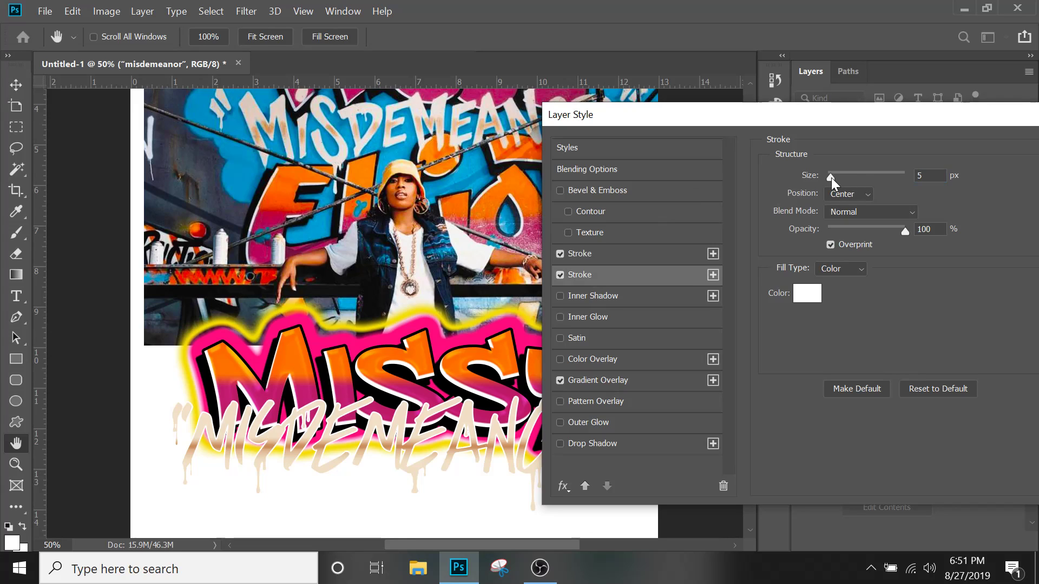
click(836, 194)
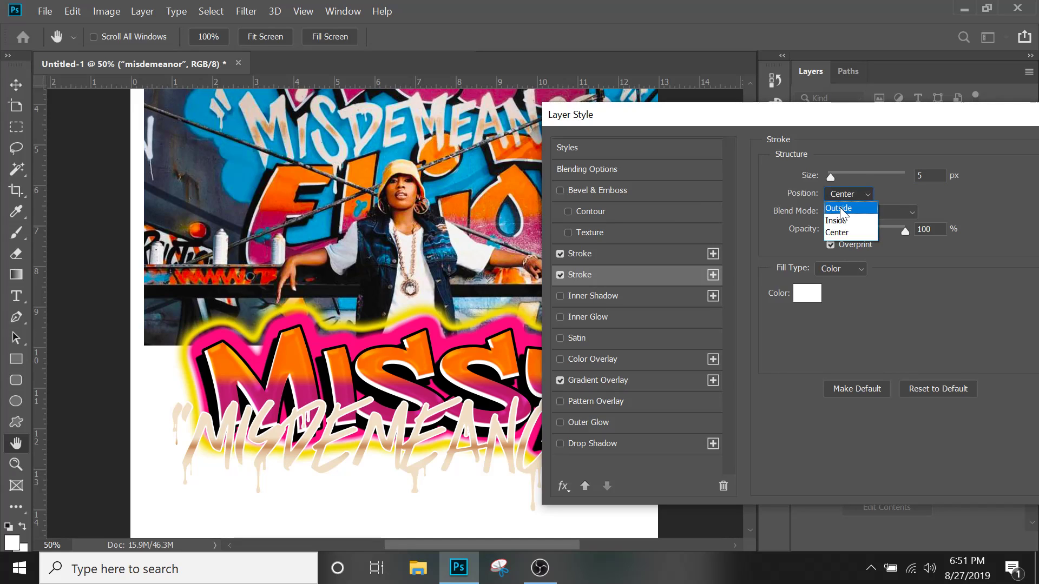
click(839, 205)
drag(830, 177, 829, 177)
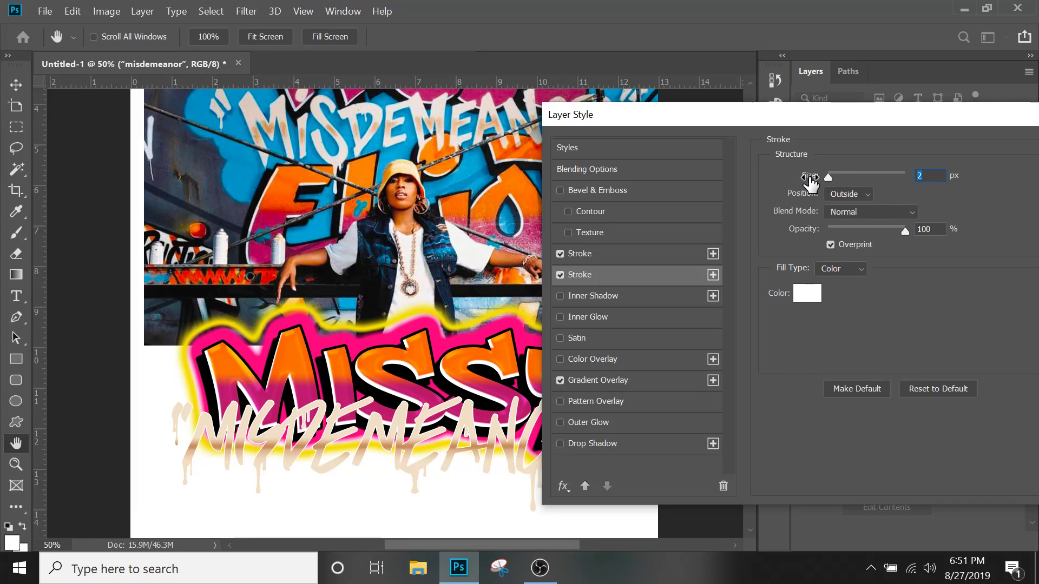
drag(827, 176, 831, 177)
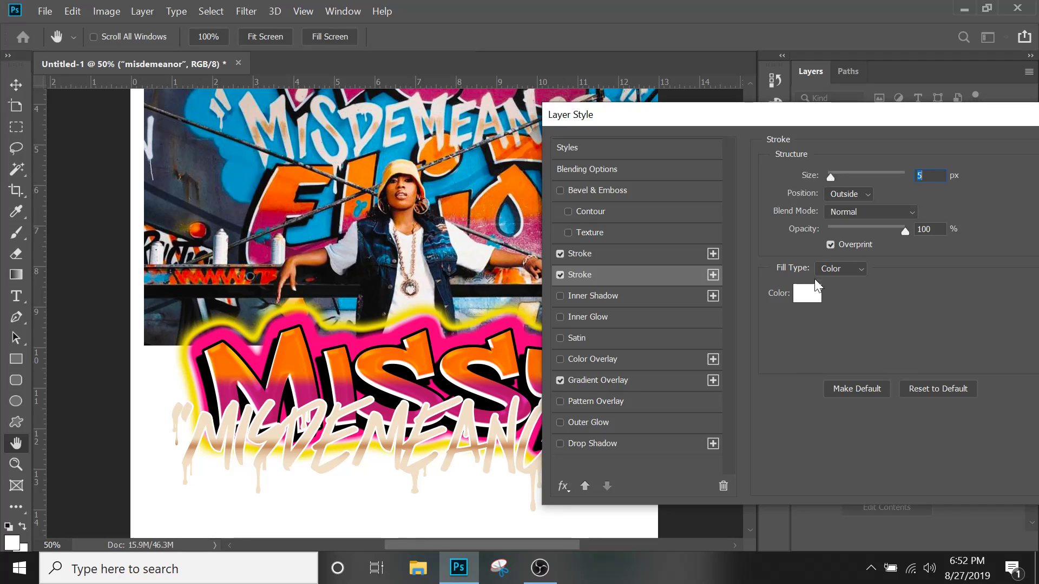
- Try a gradient fill for the outside stroke using the cream and tan gradient preset
click(836, 271)
click(832, 295)
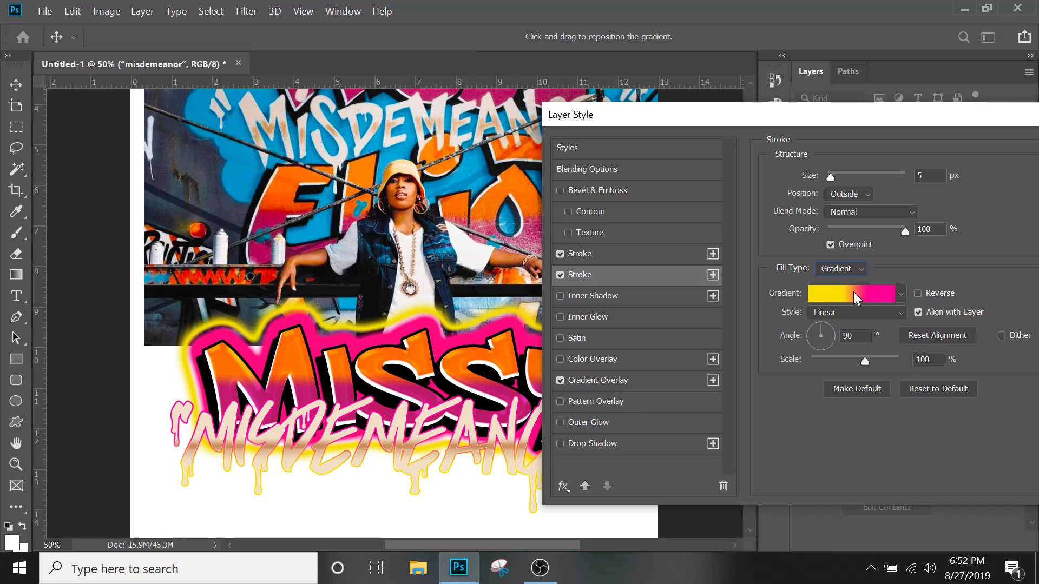
click(876, 294)
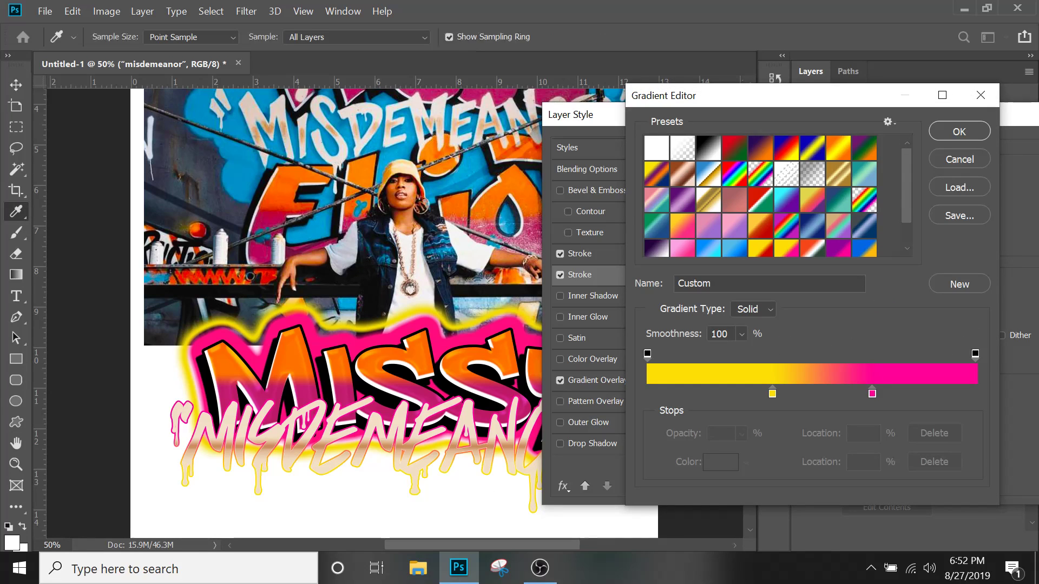
scroll(909, 234, down, 1)
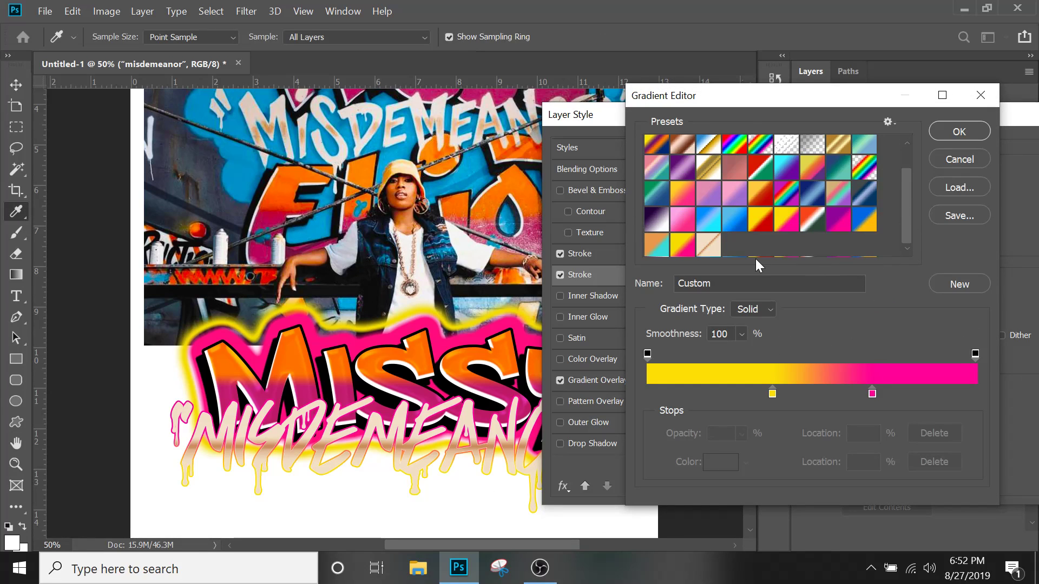
click(709, 245)
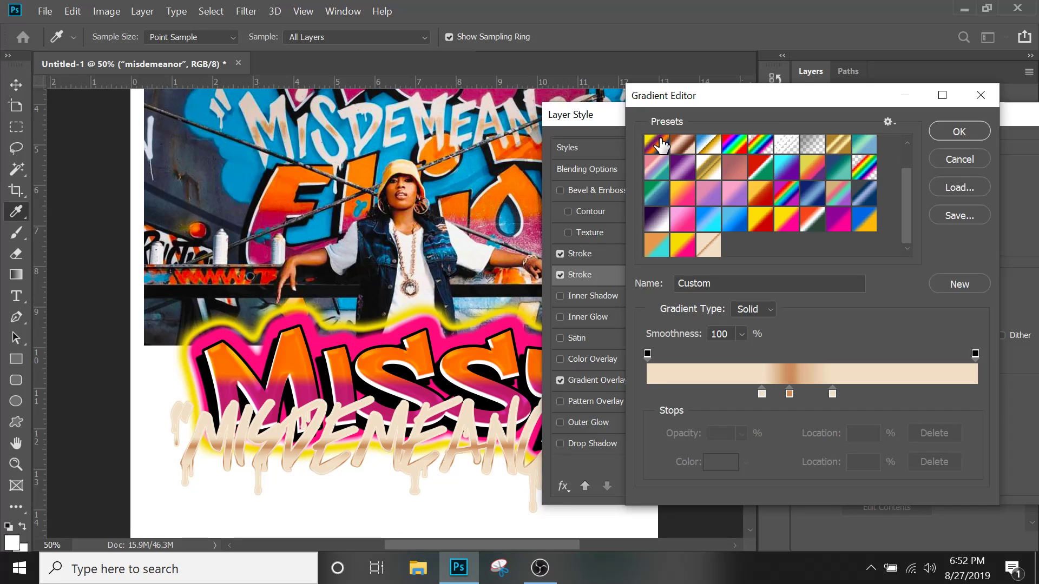
click(952, 130)
- Return the outside stroke's fill type to Color and apply the layer style to "misdemeanor"
click(843, 267)
click(847, 280)
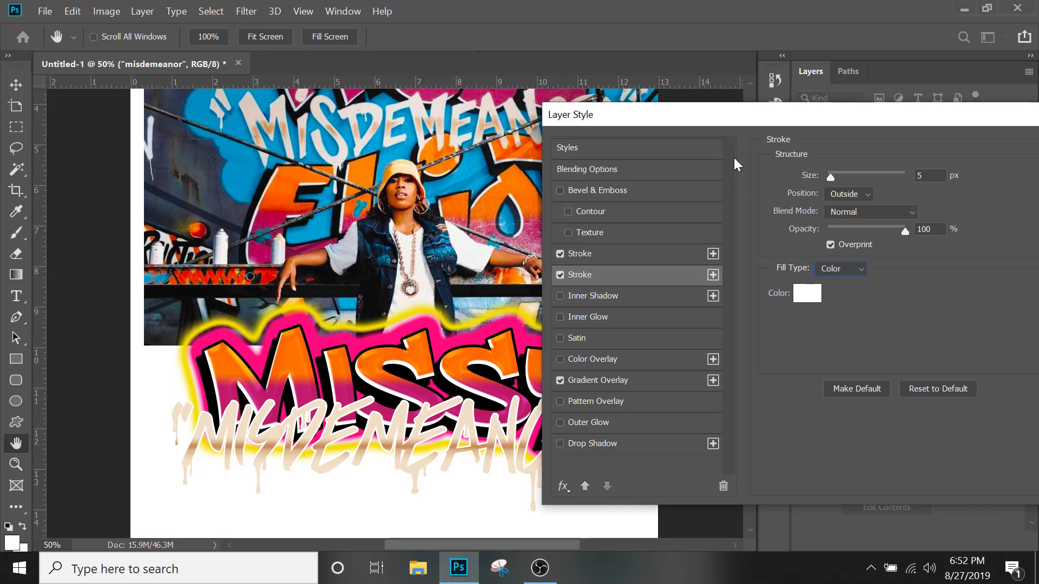
drag(763, 128, 560, 102)
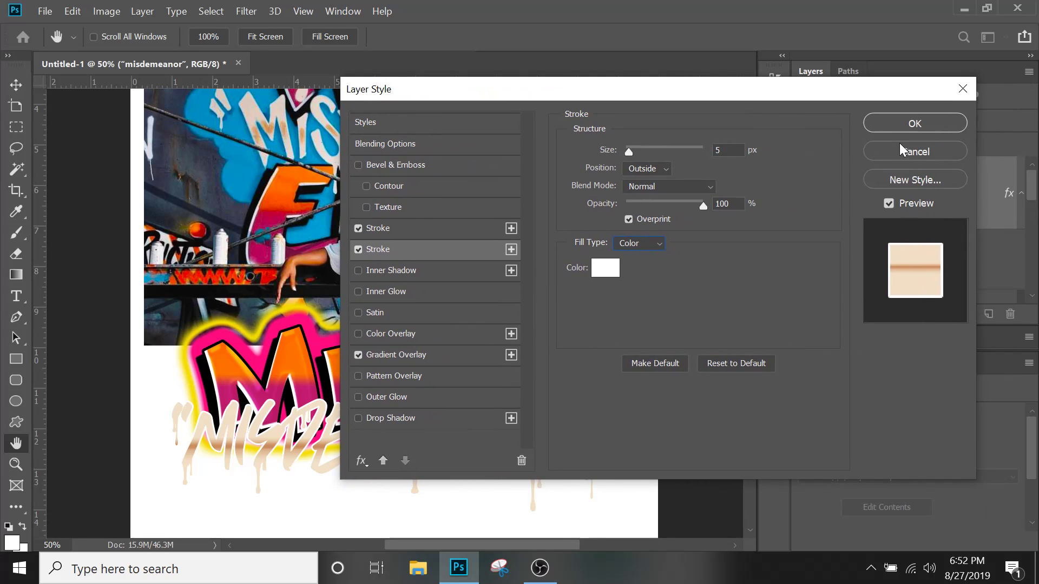
click(900, 122)
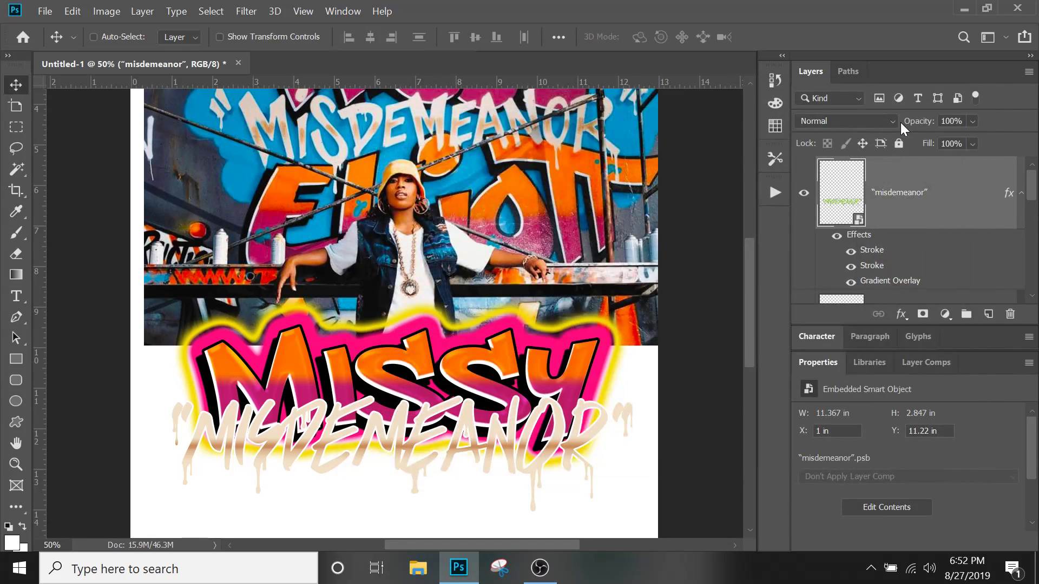
- Move the "misdemeanor" lettering down to about Y 12.65 in, clear of the Missy lettering
scroll(480, 325, down, 5)
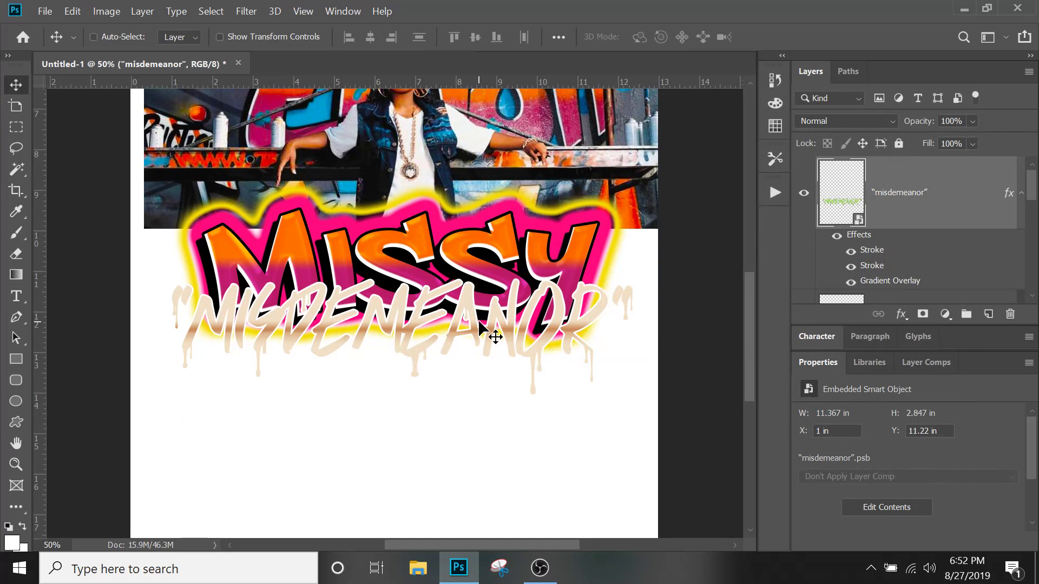
drag(506, 327, 491, 375)
- Select the missy middle glow layer from the canvas and hide it
right_click(601, 228)
right_click(595, 238)
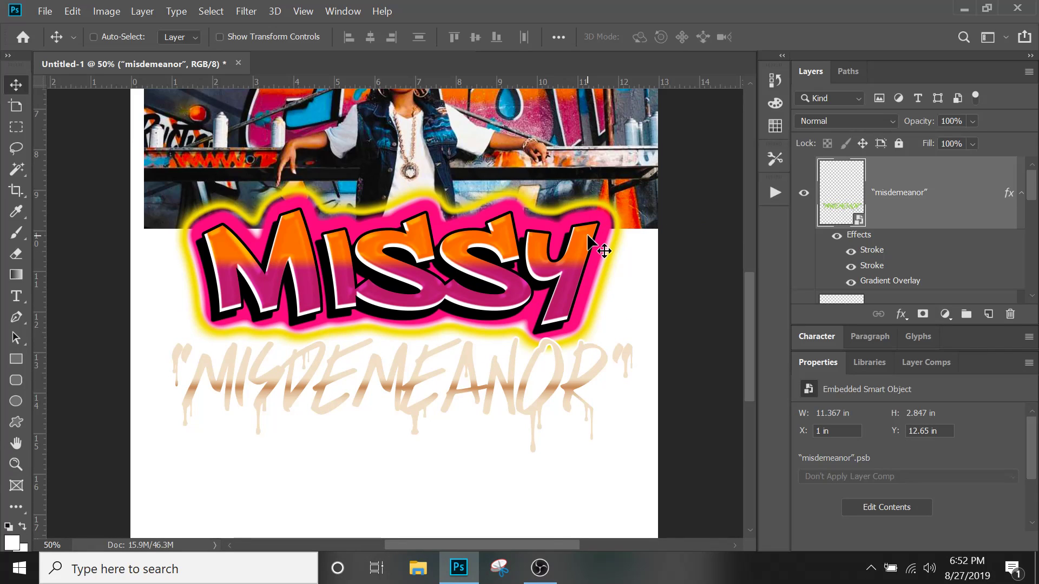
right_click(597, 238)
click(608, 259)
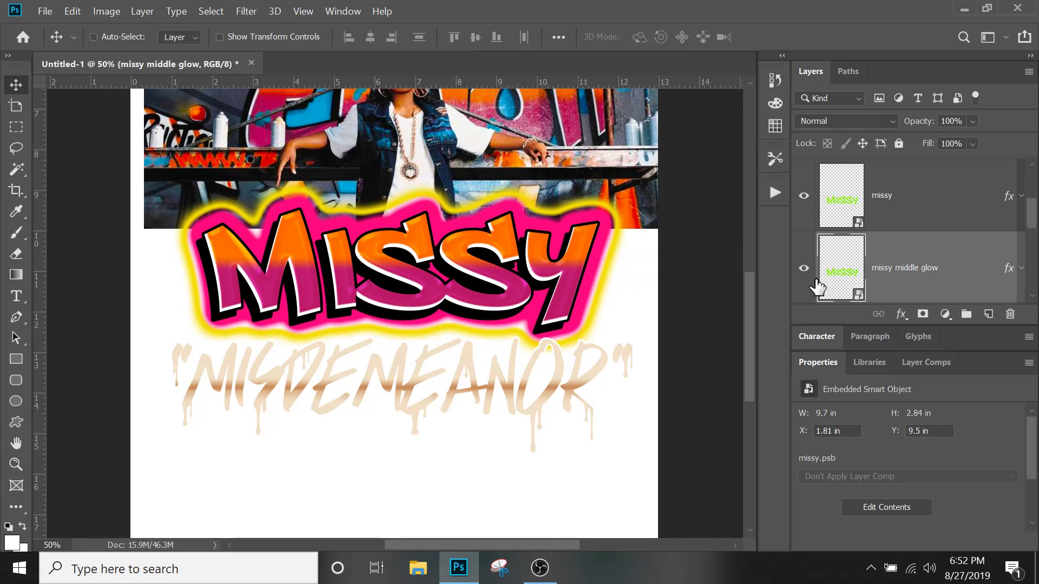
click(804, 268)
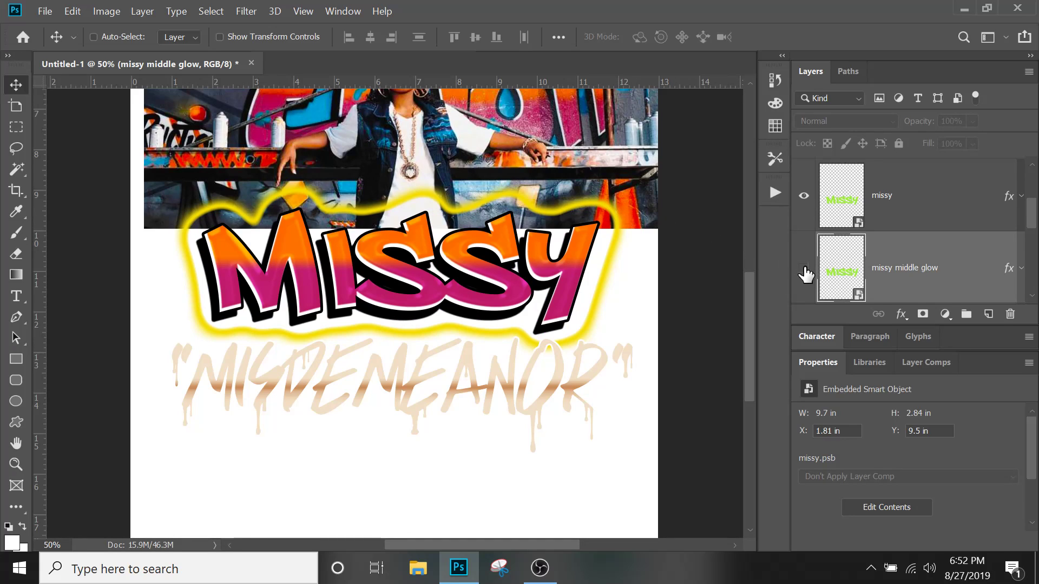
- Find the missy outer glow layer and hide it
right_click(613, 219)
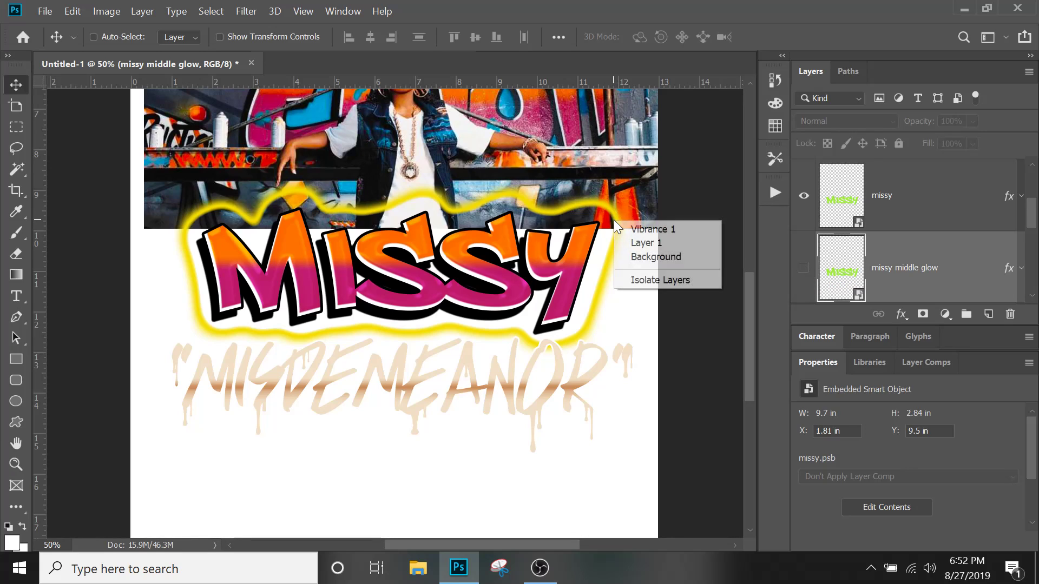
click(929, 273)
scroll(930, 273, down, 5)
scroll(929, 273, up, 5)
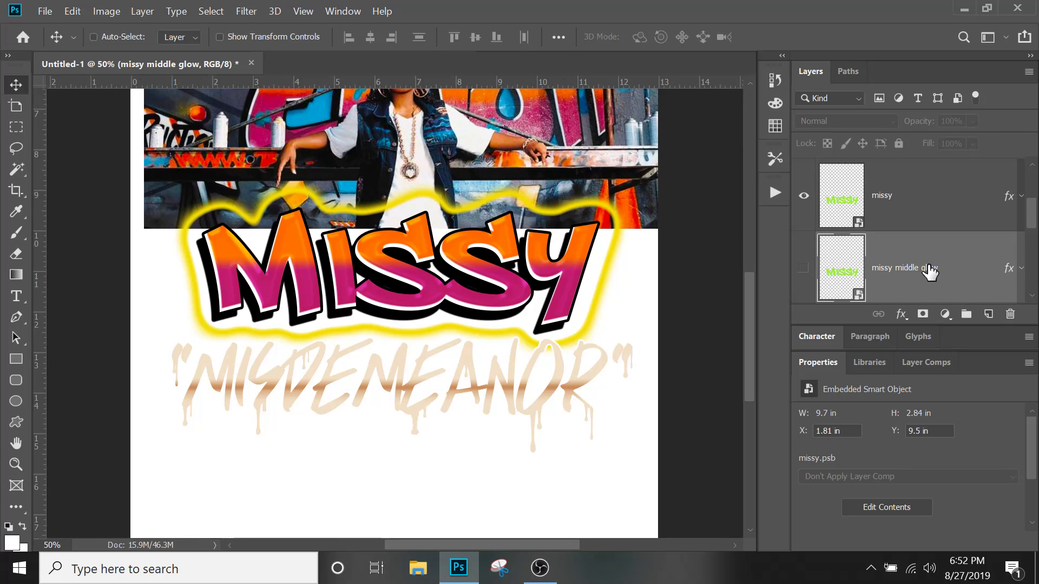
scroll(929, 273, down, 2)
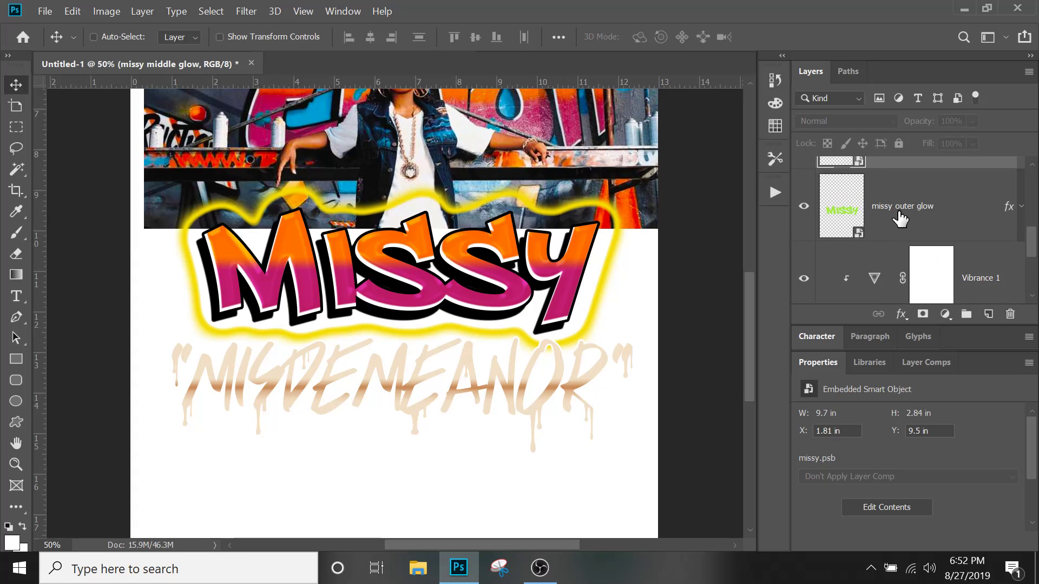
click(838, 218)
click(804, 206)
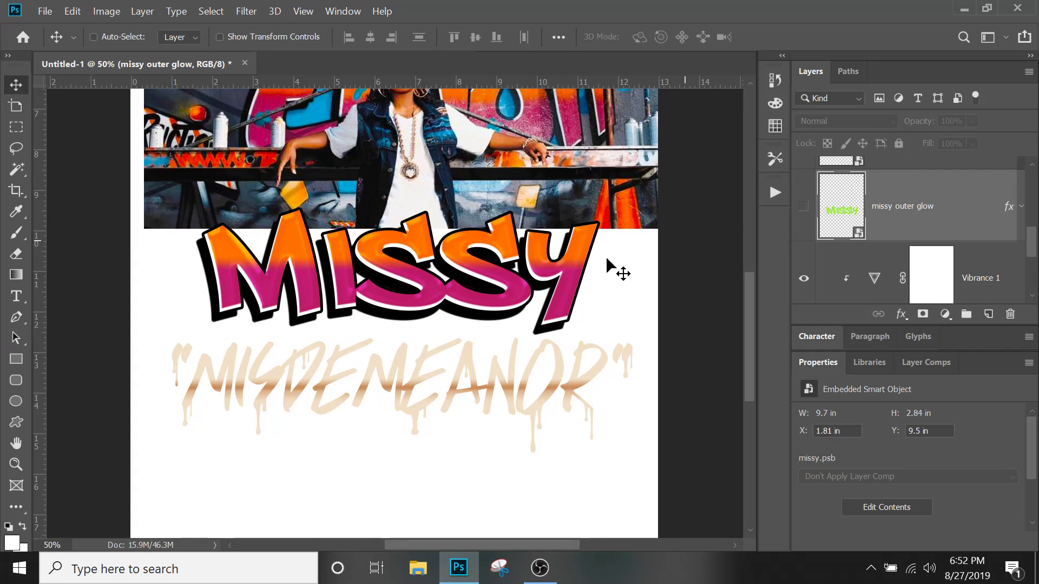
- Compare the Missy and "misdemeanor" lettering with the graffiti in the reference photo
scroll(610, 343, up, 6)
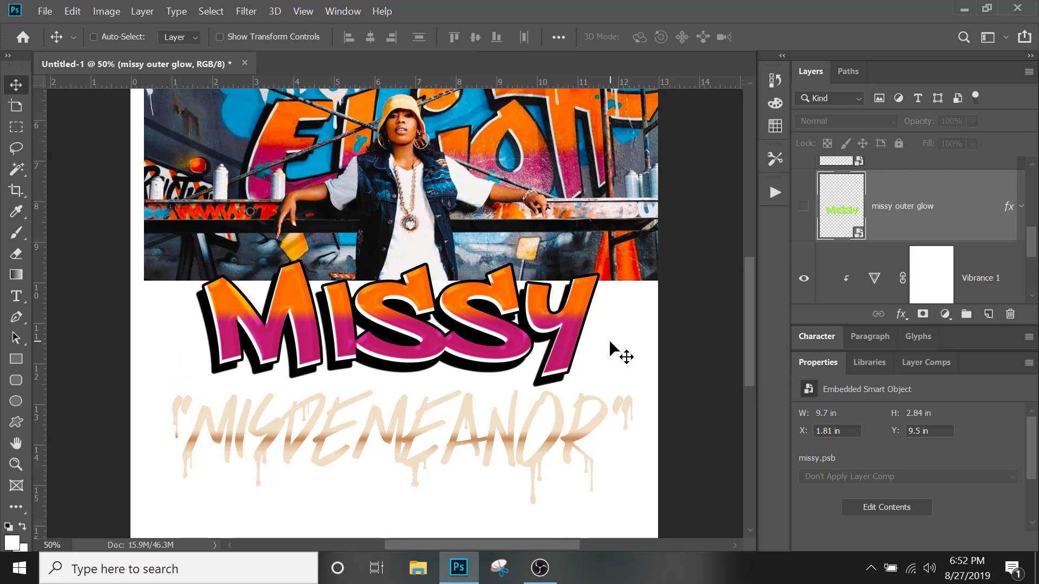
scroll(610, 343, up, 2)
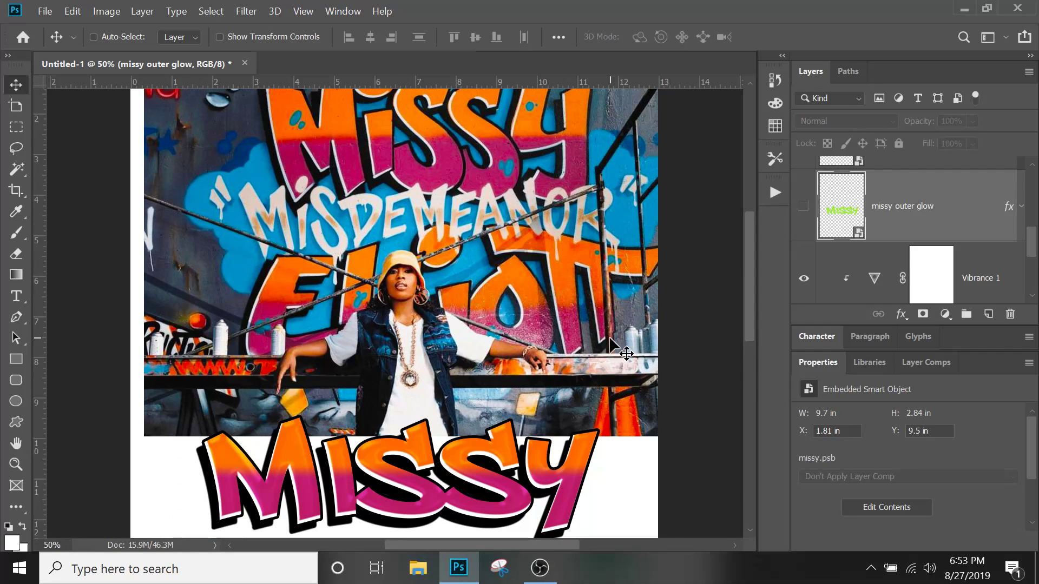
scroll(610, 342, up, 2)
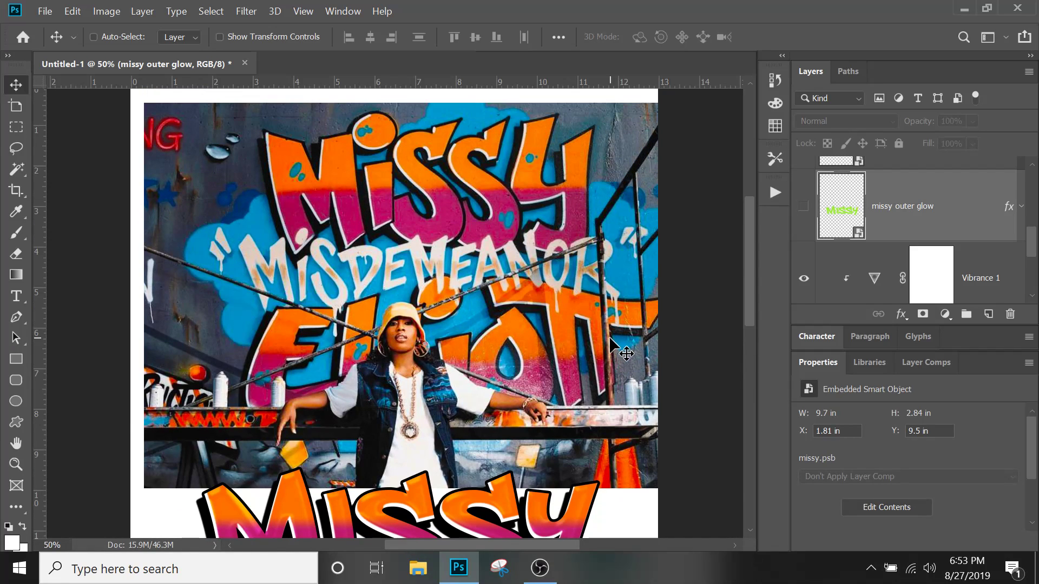
scroll(610, 342, down, 1)
key(ctrl)
scroll(610, 343, down, 3)
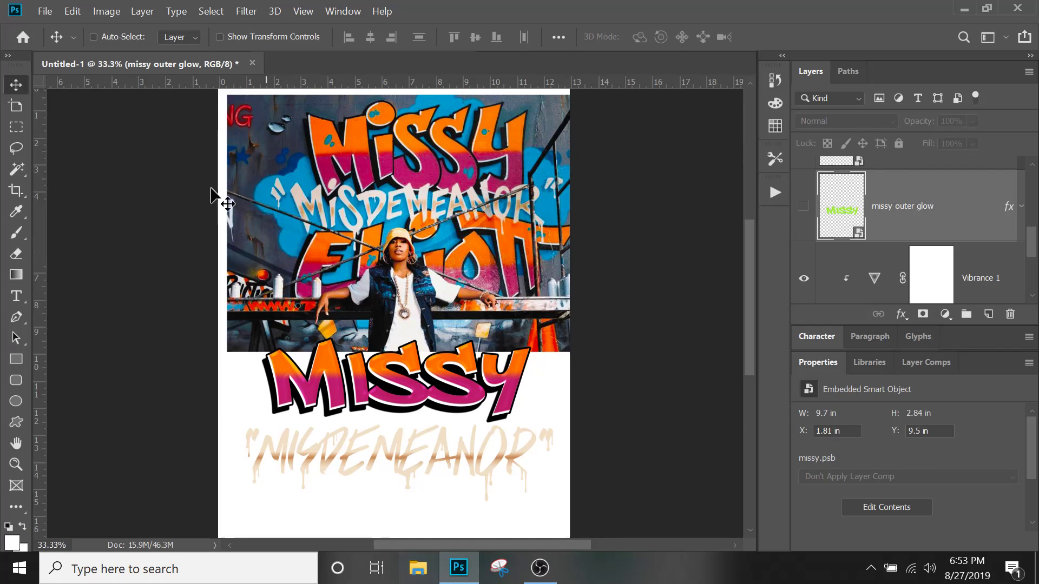
- Examine the drip and drop presets in Dripping Gold_Brushes 2 for the Brush tool, leaving the current brush selected
click(17, 234)
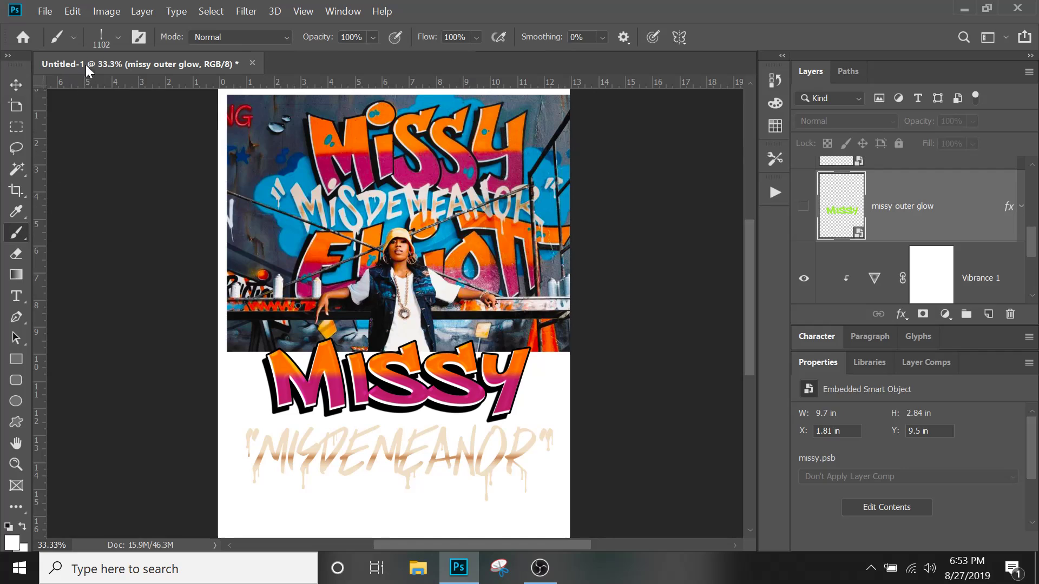
click(75, 43)
click(75, 43)
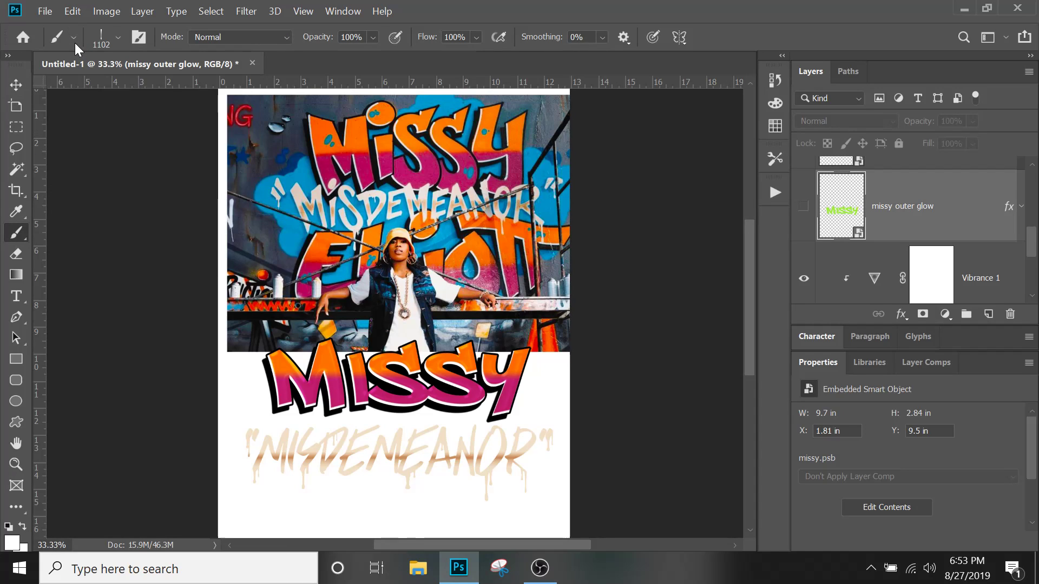
click(118, 38)
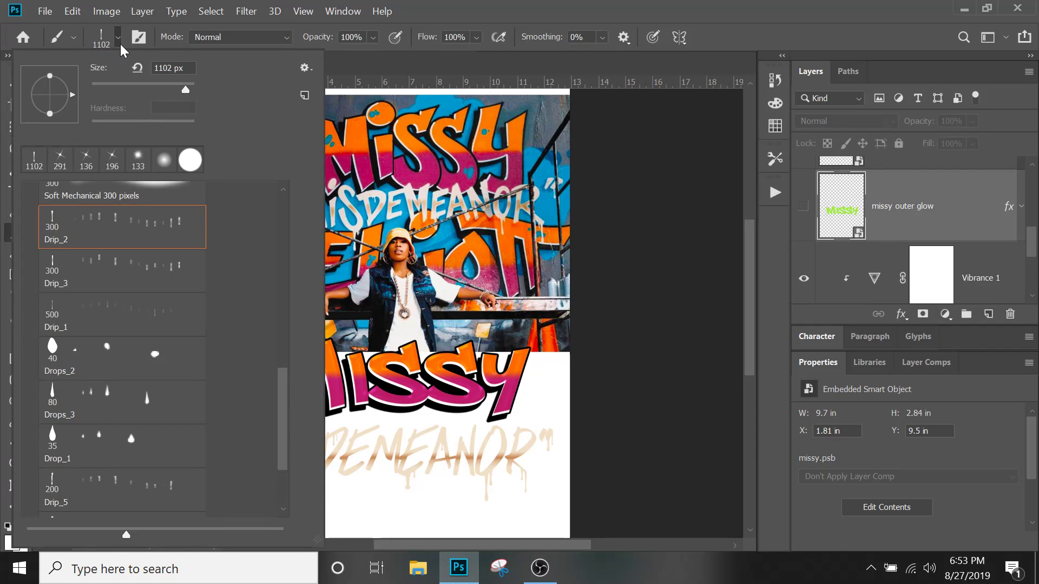
mouse_move(286, 400)
mouse_down()
mouse_move(284, 458)
mouse_move(295, 297)
mouse_move(291, 347)
mouse_up()
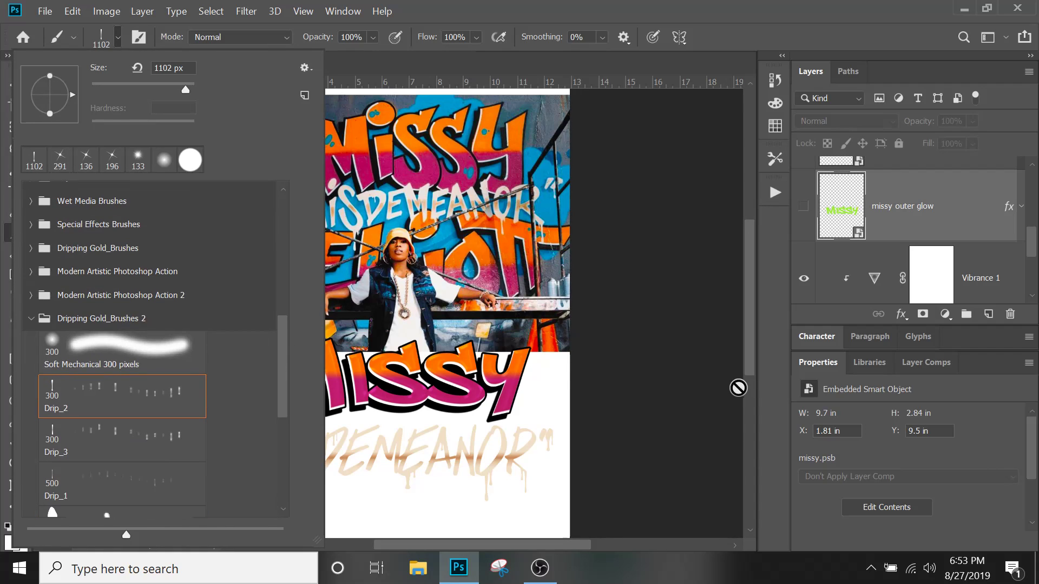
click(600, 192)
click(558, 234)
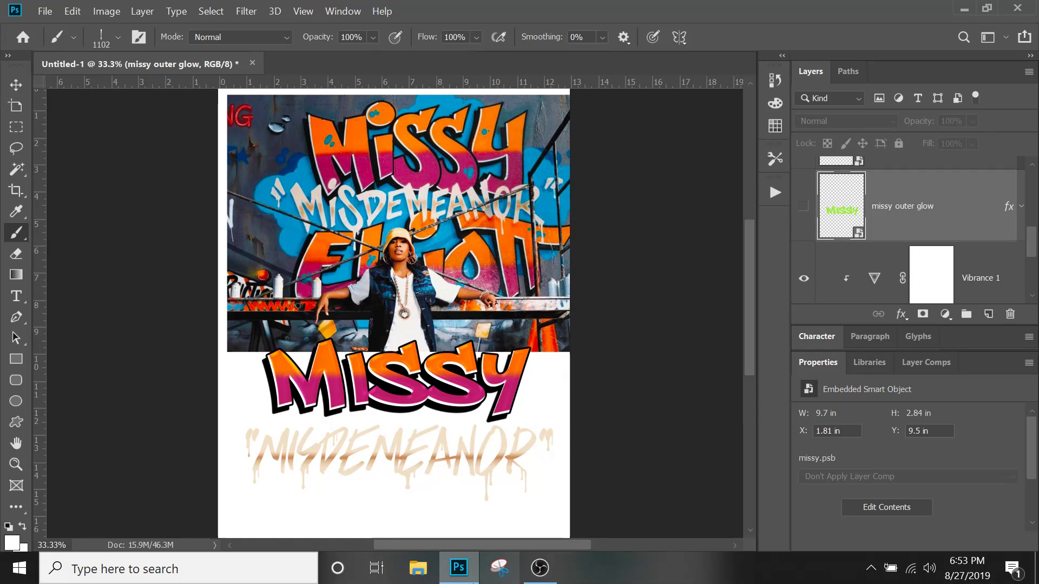
- Switch to Google Chrome and search Google for "airbrush spray vector"
click(20, 569)
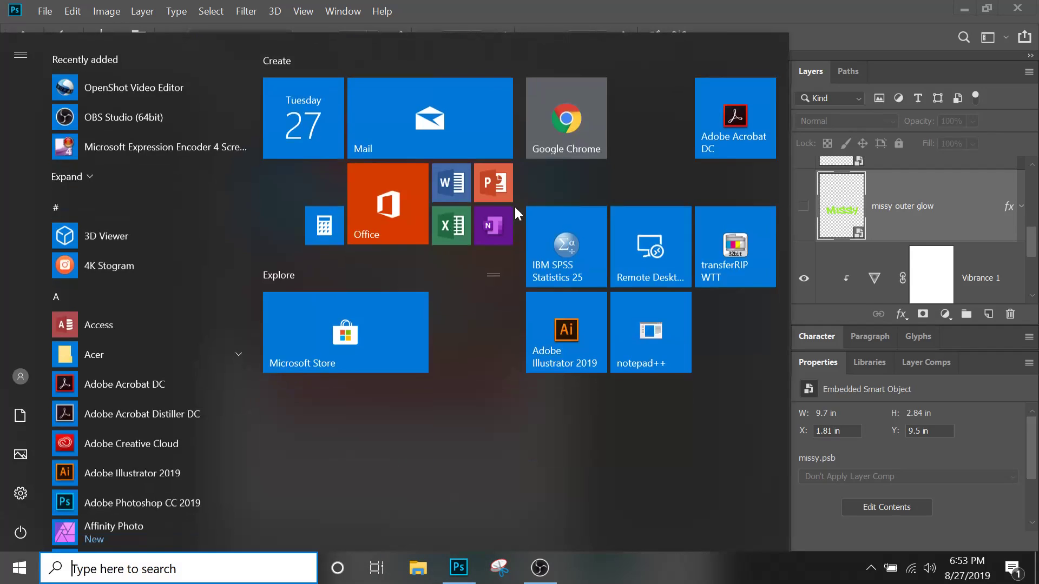
click(582, 134)
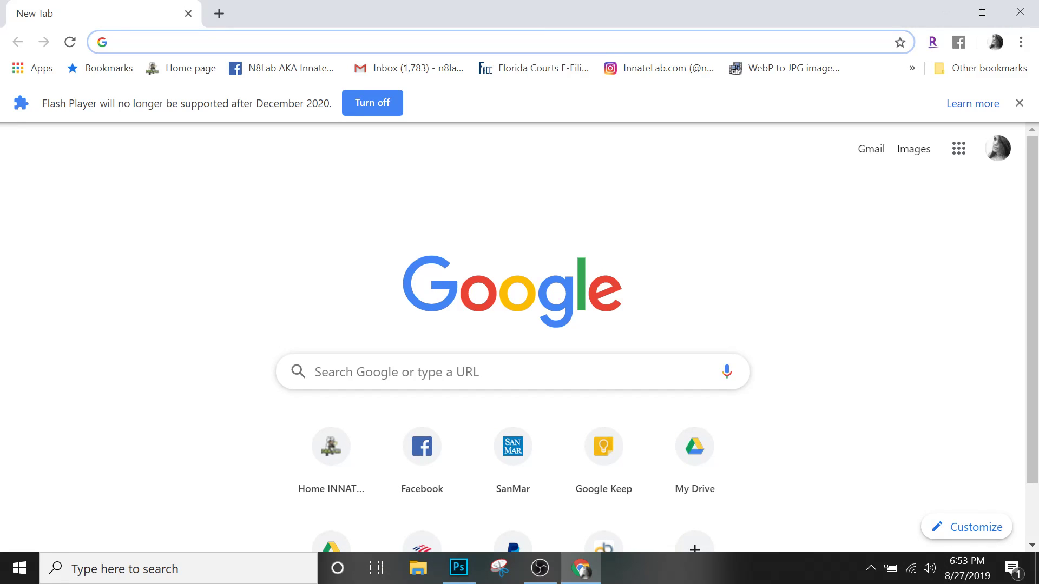
text(airbrush )
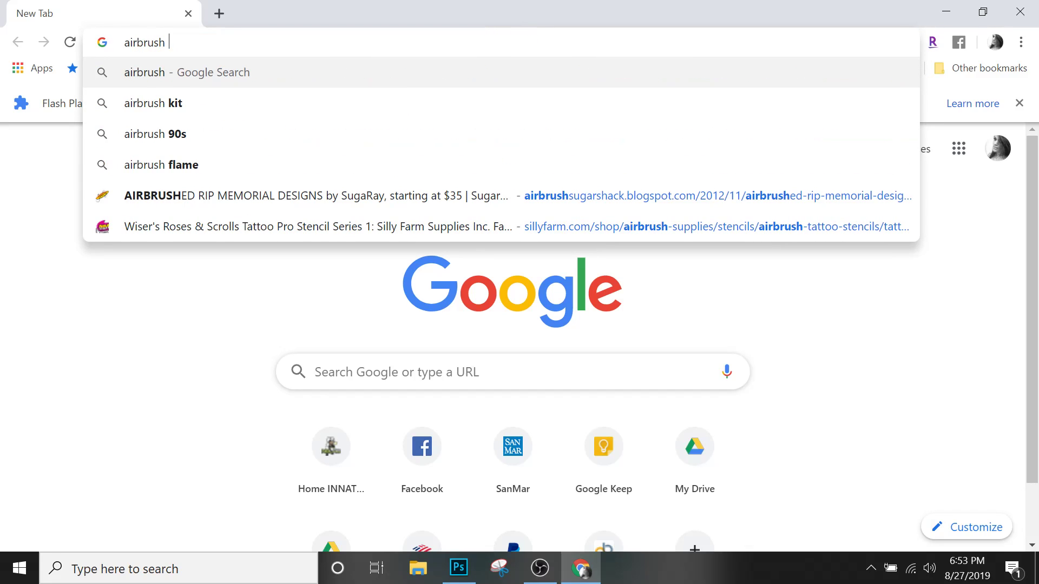
text(spray)
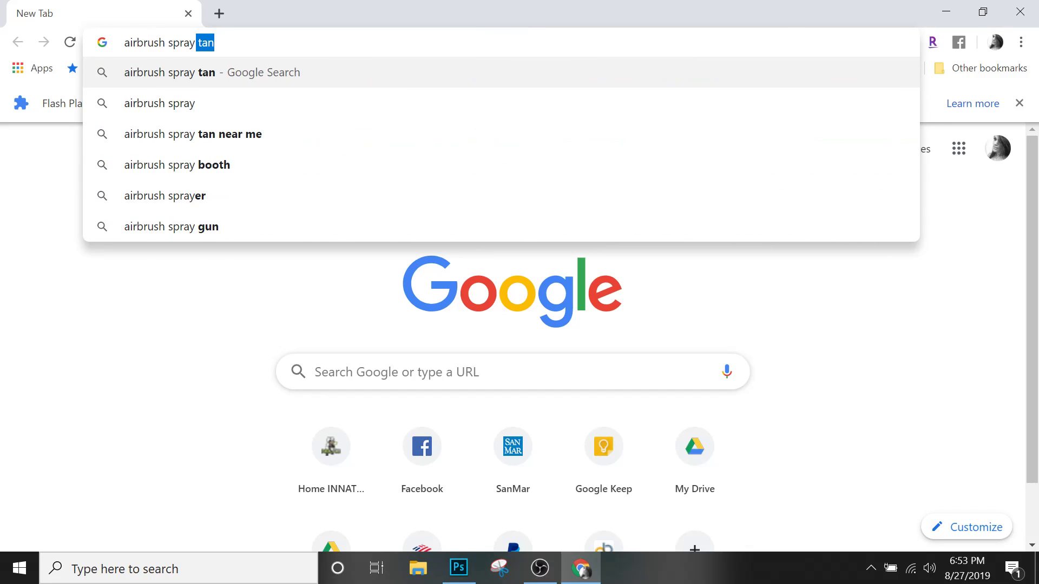
text(er)
key(BackSpace)
key(BackSpace)
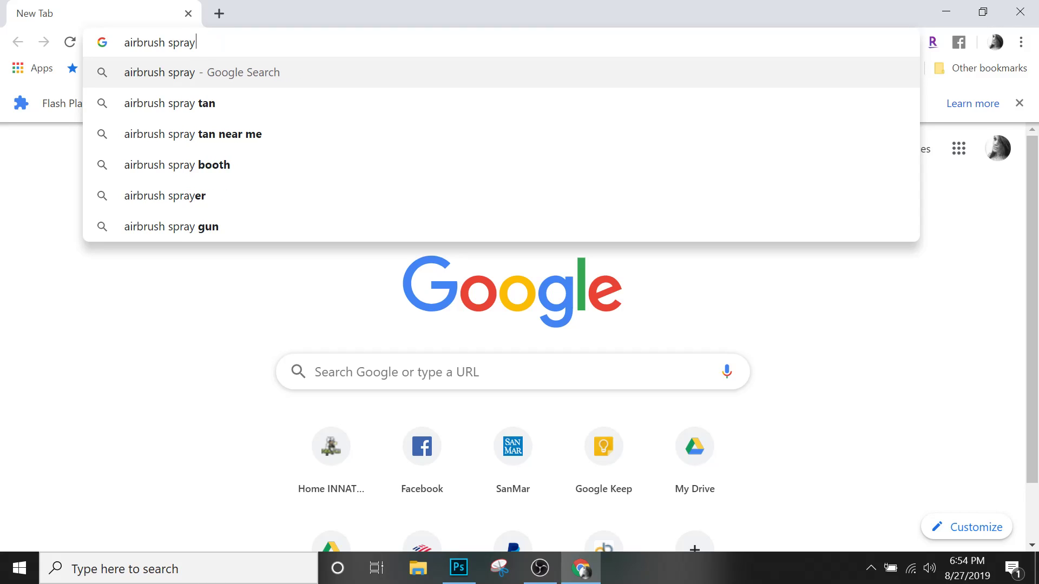
text(vector)
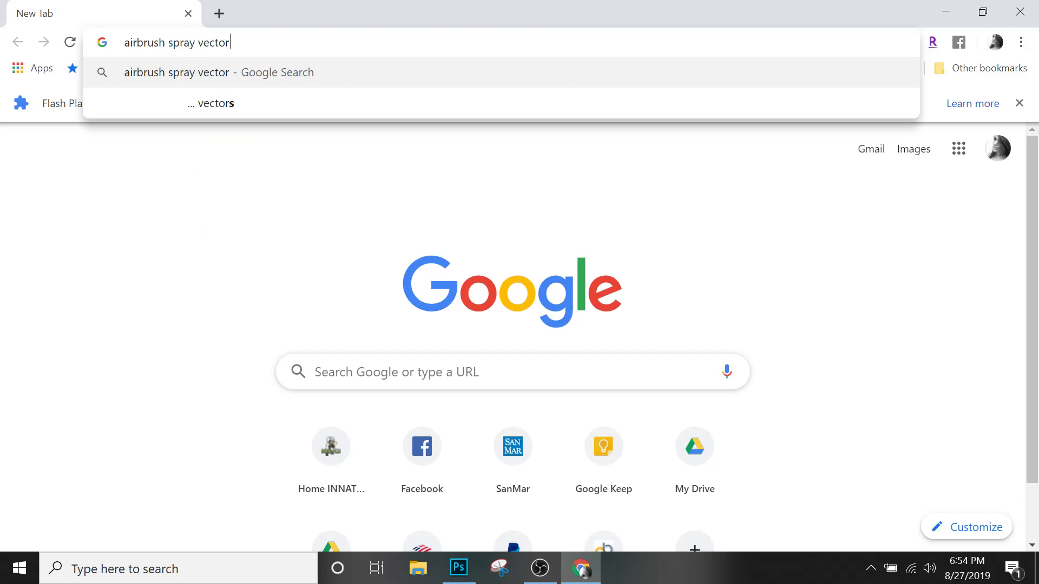
key(Return)
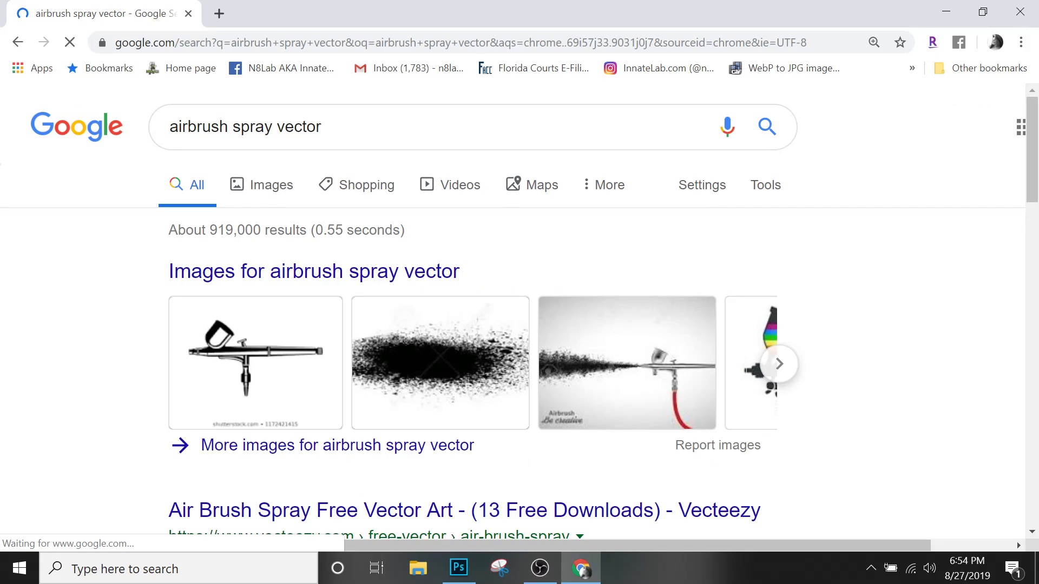
- Show the image results for the airbrush spray vector search and look over them
click(271, 194)
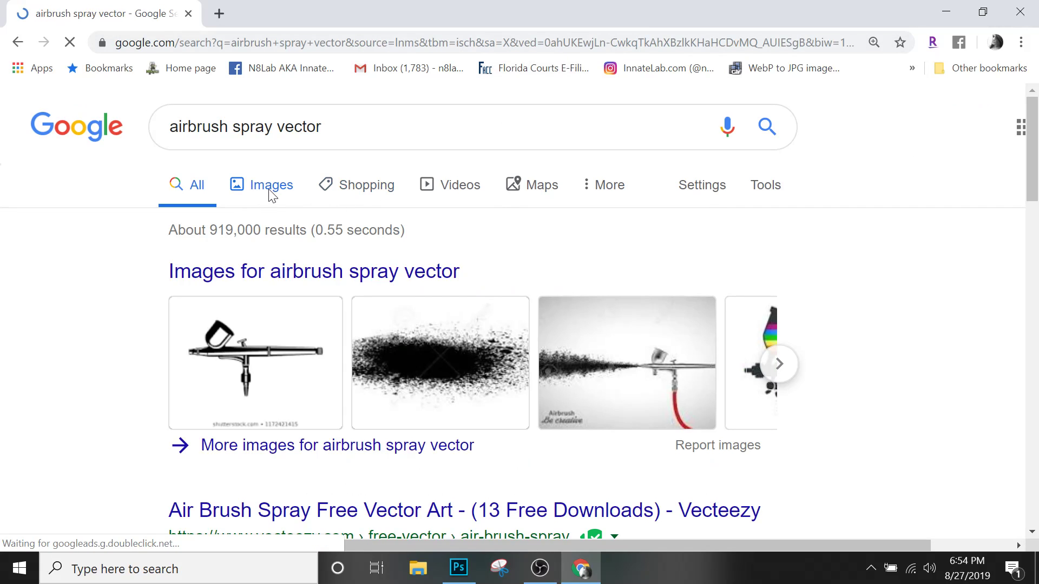
scroll(269, 195, down, 8)
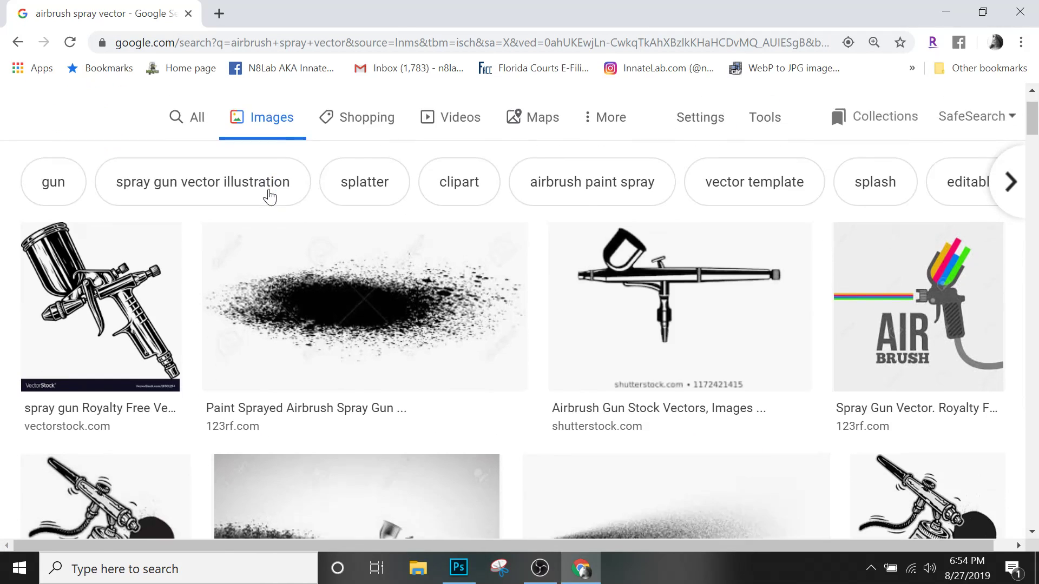
scroll(269, 196, up, 8)
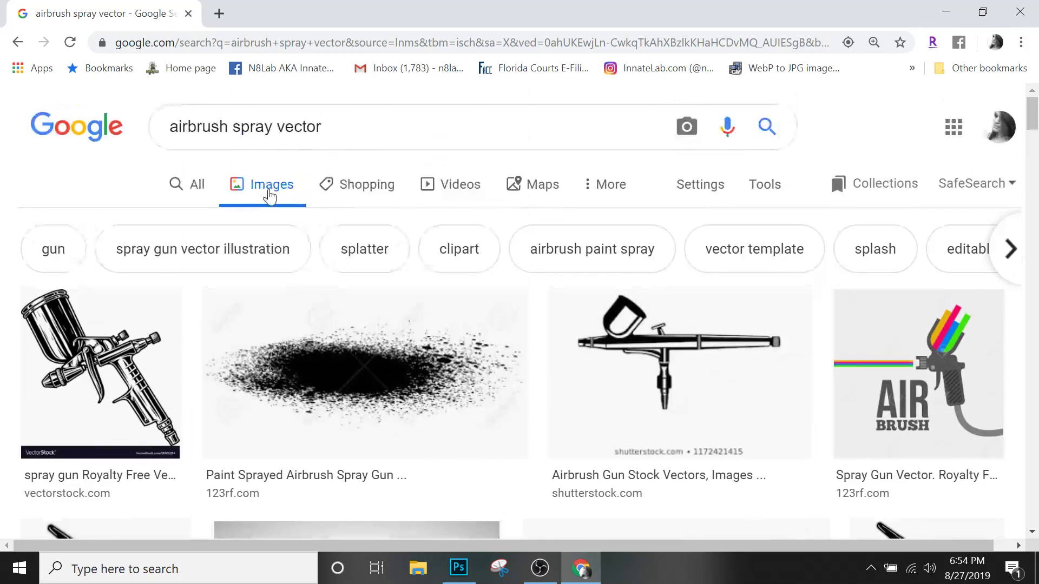
- Shorten the image search query to "spray vector" and run it
double_click(216, 126)
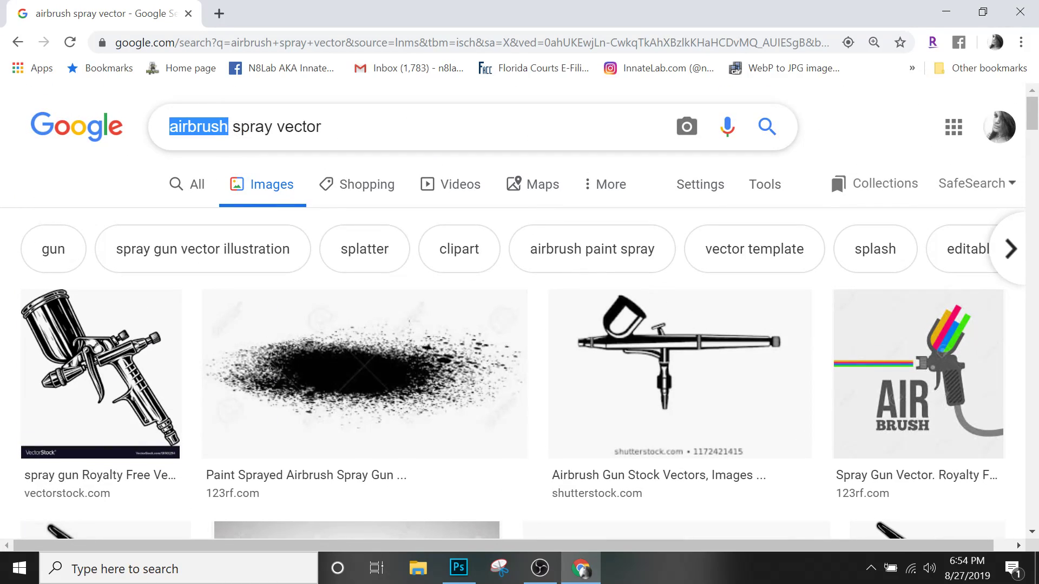
key(BackSpace)
key(Delete)
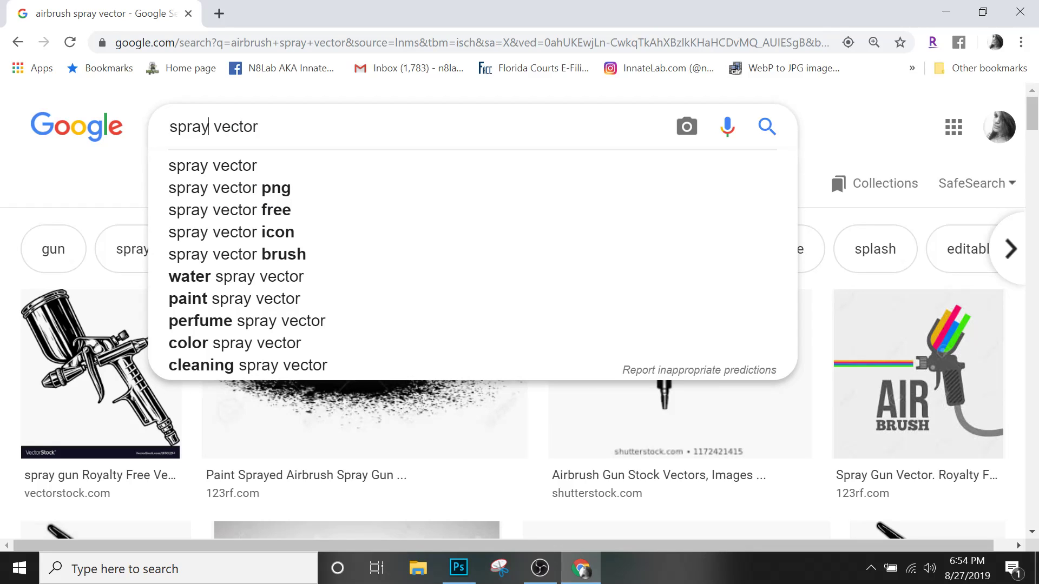
key(Return)
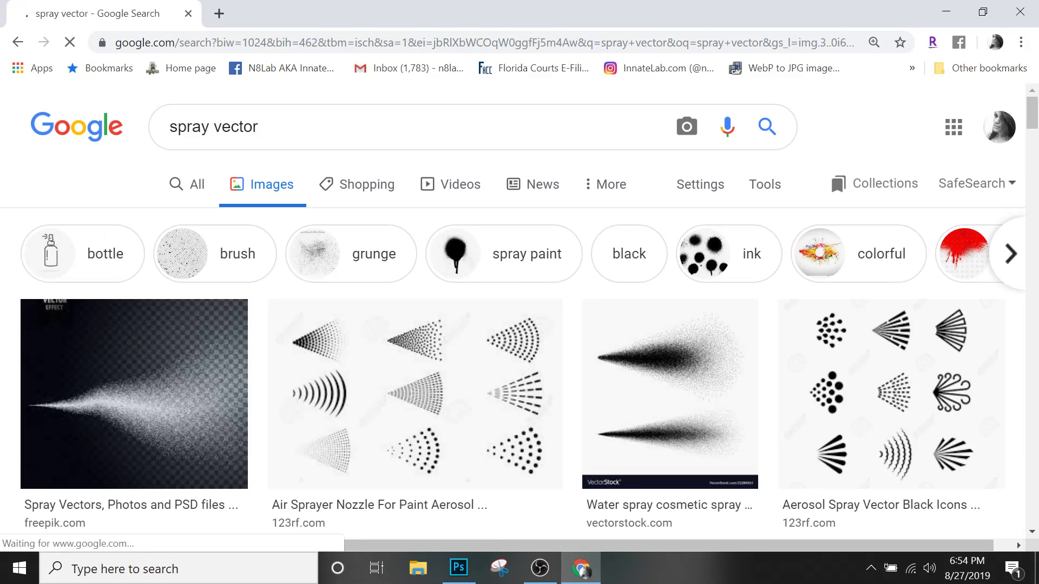
- Change the image search query to "spray paint vector" and run it
click(213, 126)
text(paint)
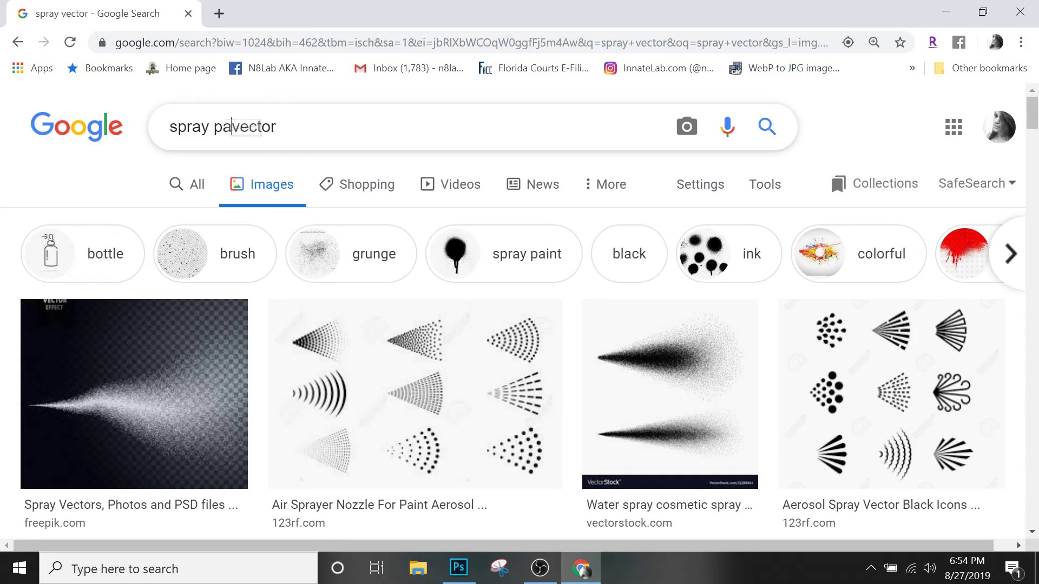
key(Return)
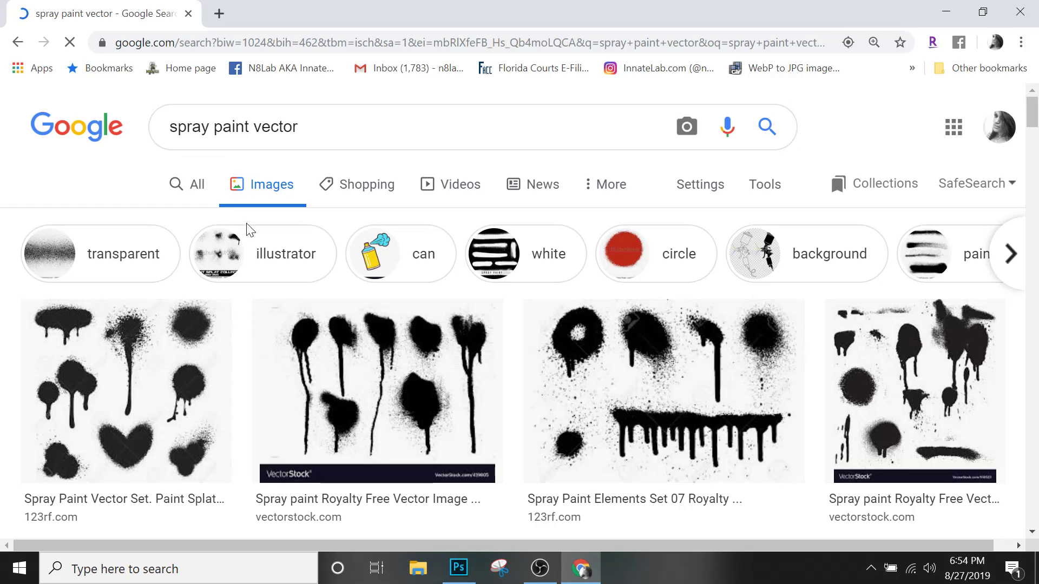
- Examine the spray paint vector image results for suitable drips, splatters and spray textures
scroll(250, 232, down, 8)
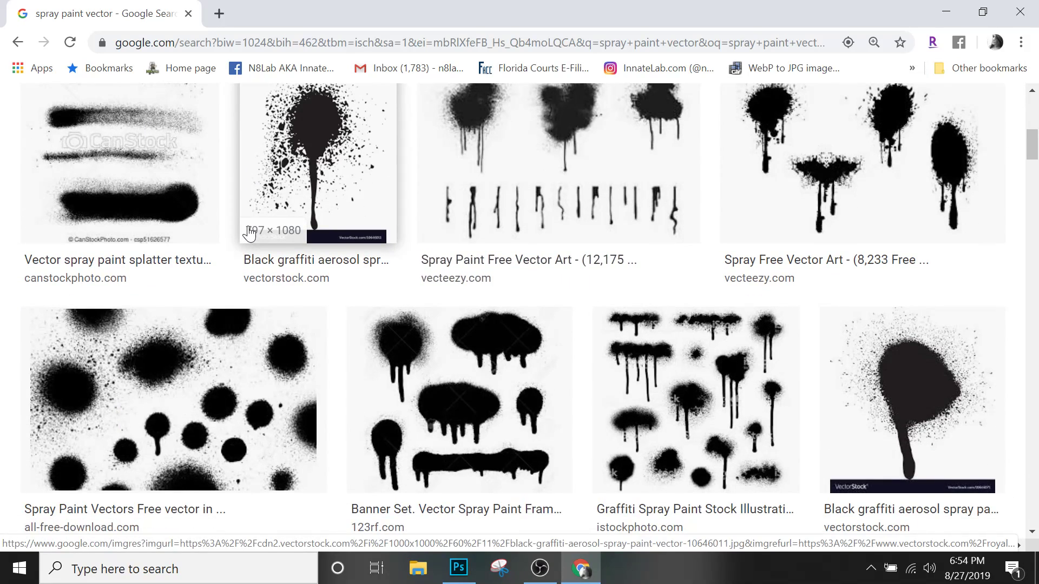
scroll(324, 308, down, 3)
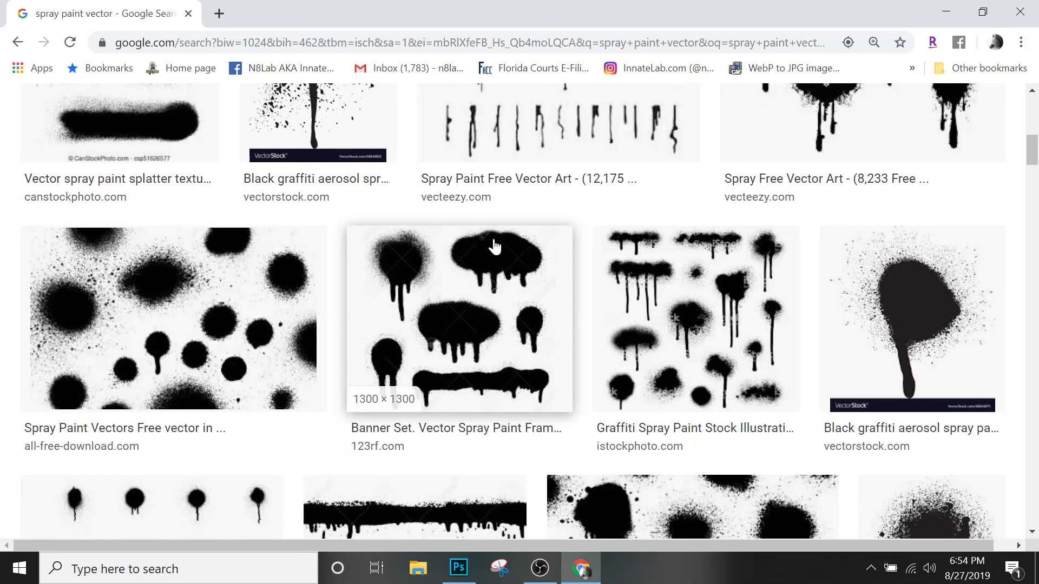
scroll(492, 246, down, 4)
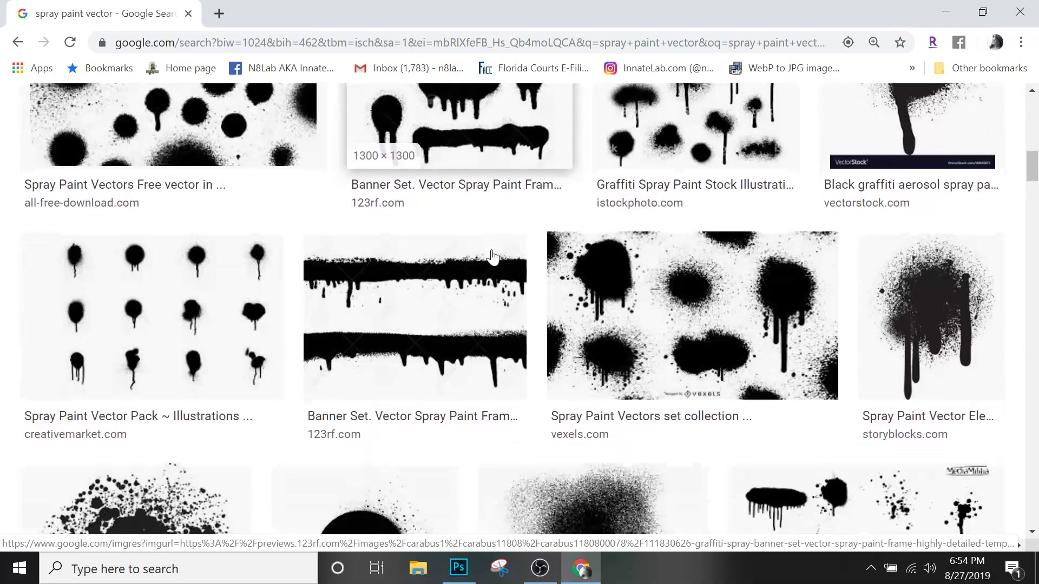
scroll(491, 257, down, 3)
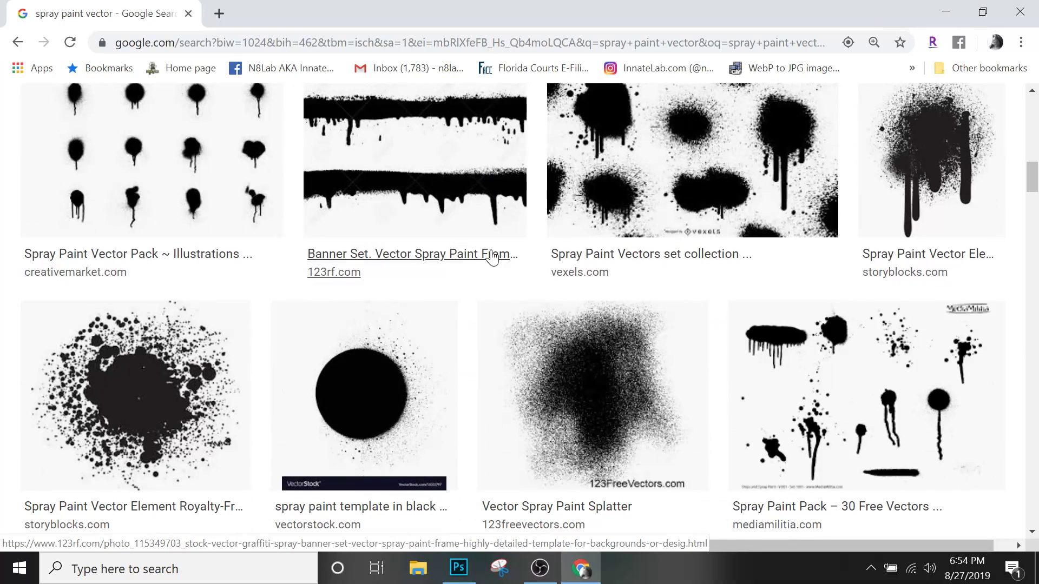
scroll(492, 257, down, 2)
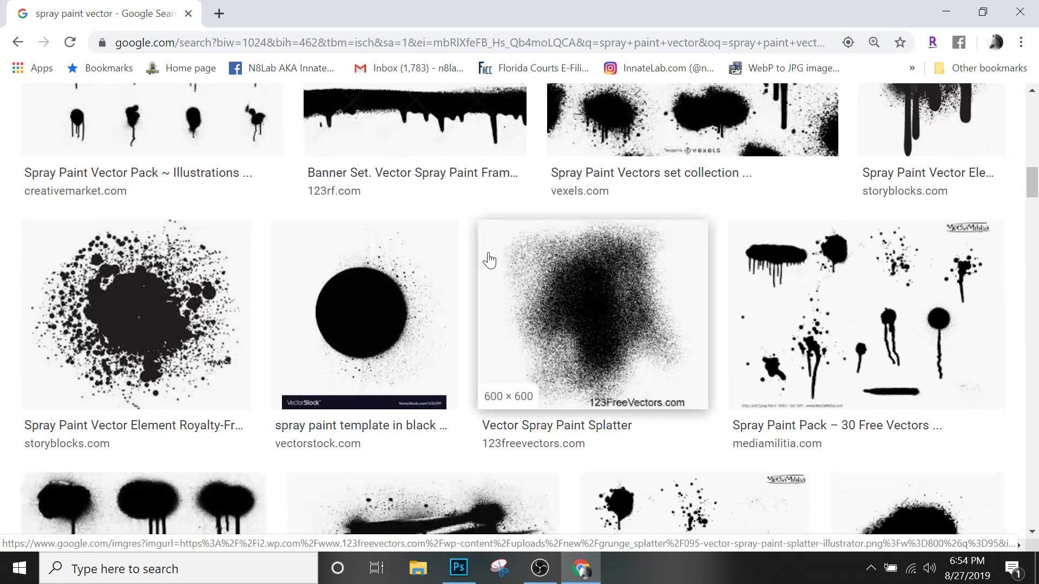
scroll(489, 262, down, 4)
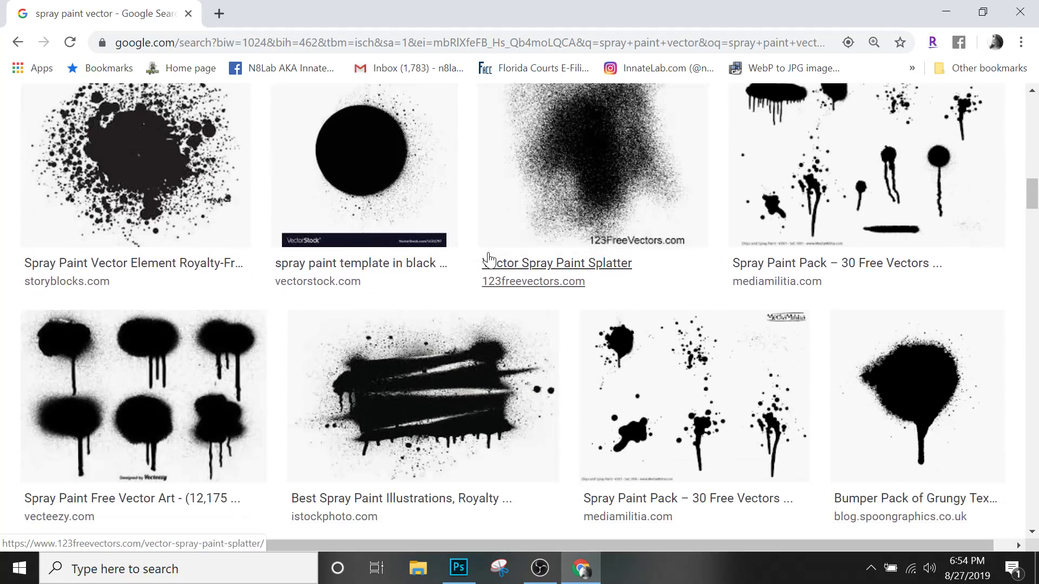
scroll(488, 263, down, 3)
scroll(488, 264, down, 1)
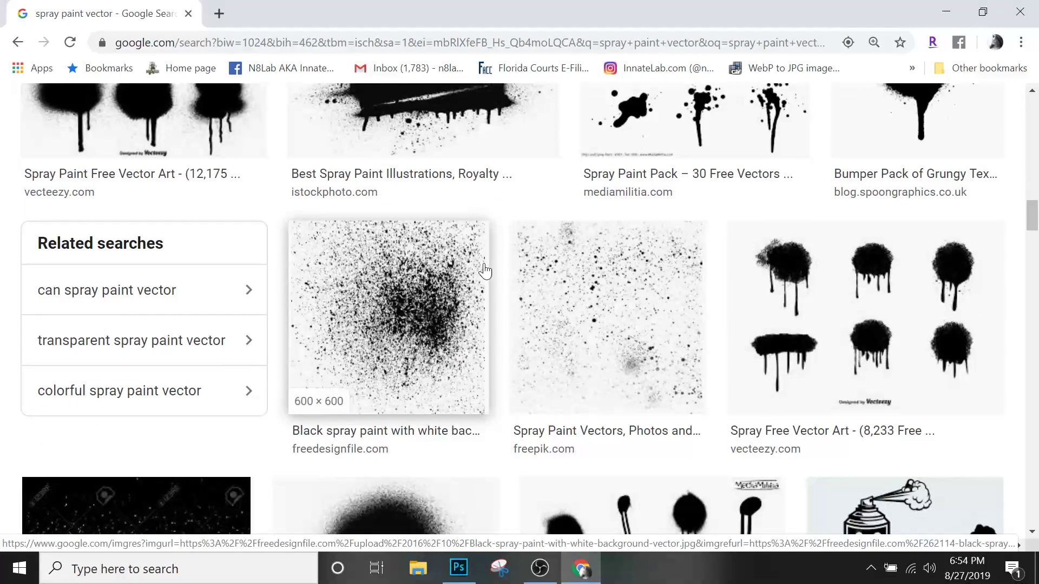
- Open the Vecteezy "Spray Free Vector Art" result with six drips and the Freepik speckle texture result in new tabs
right_click(829, 261)
click(842, 274)
scroll(431, 294, down, 2)
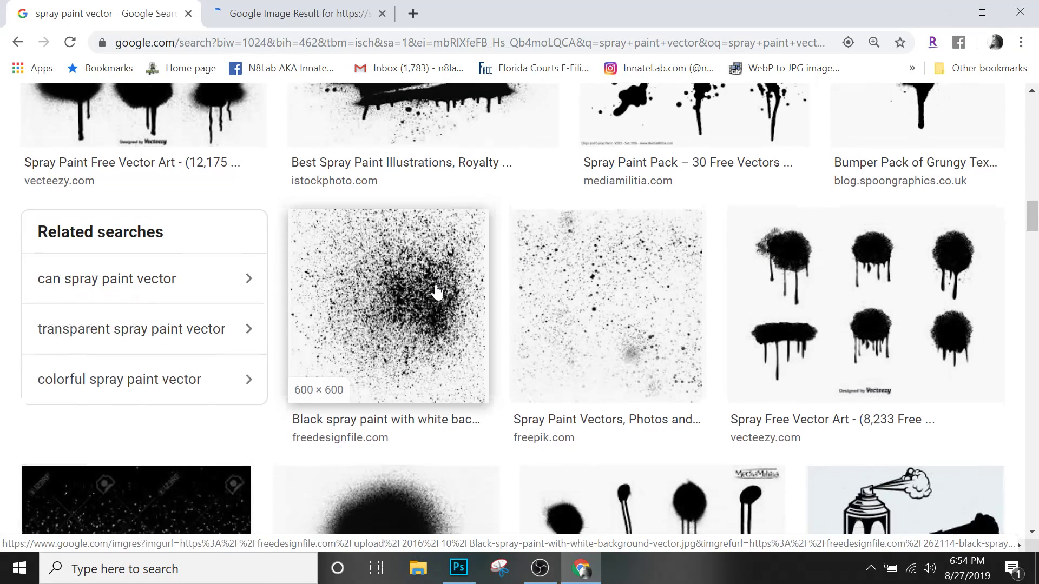
right_click(563, 217)
click(563, 221)
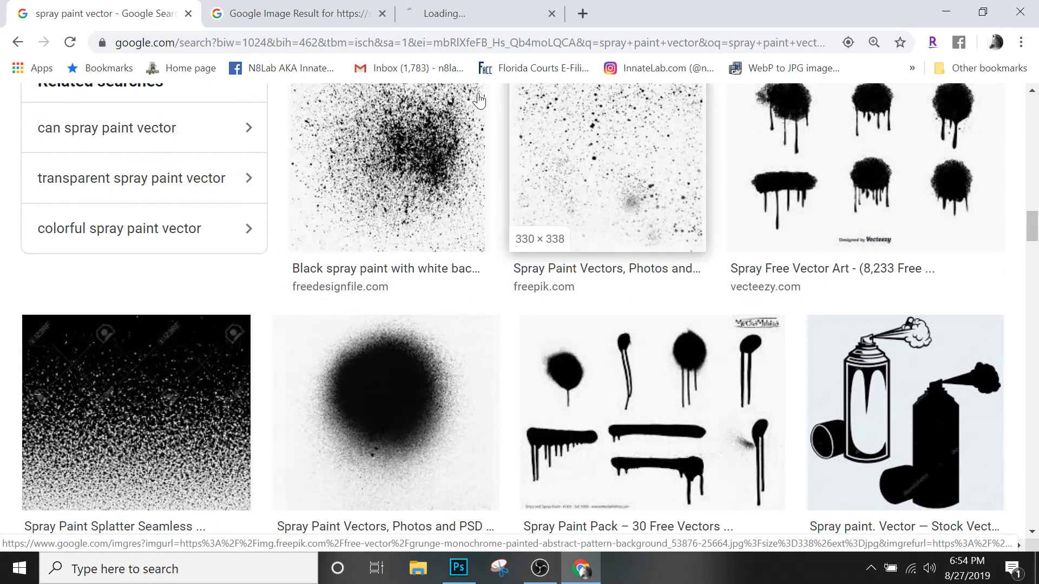
- Open the Vecteezy source page of the six-drip image in a new tab and examine its spray, drip and splatter vectors
click(314, 13)
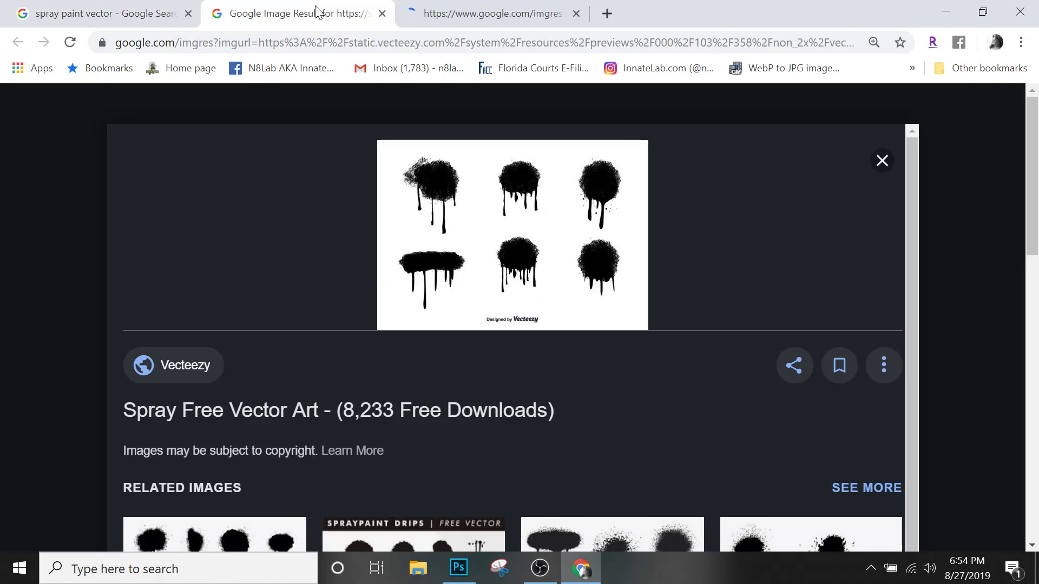
click(541, 296)
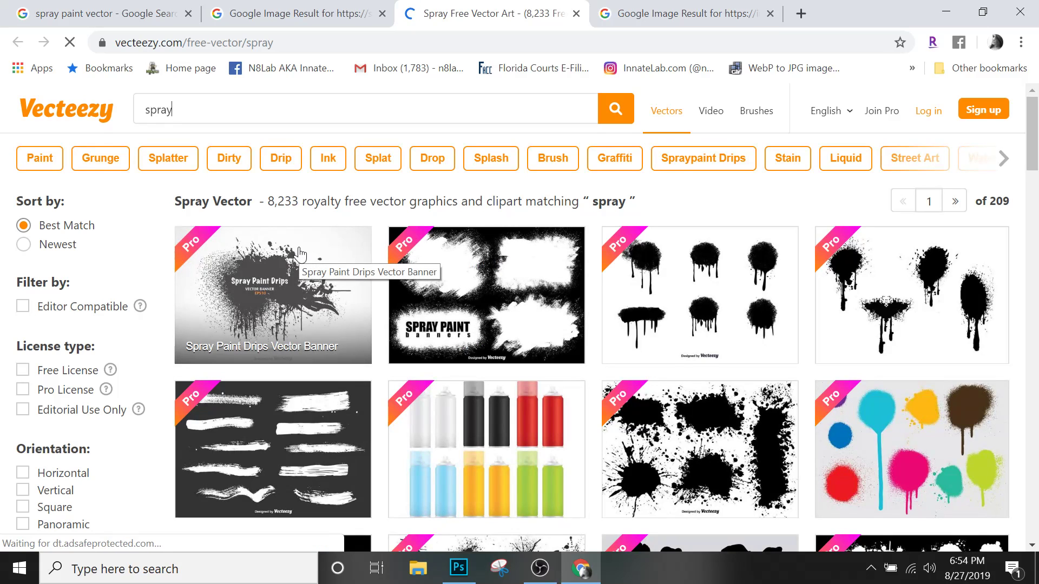
scroll(299, 252, down, 2)
scroll(300, 252, down, 2)
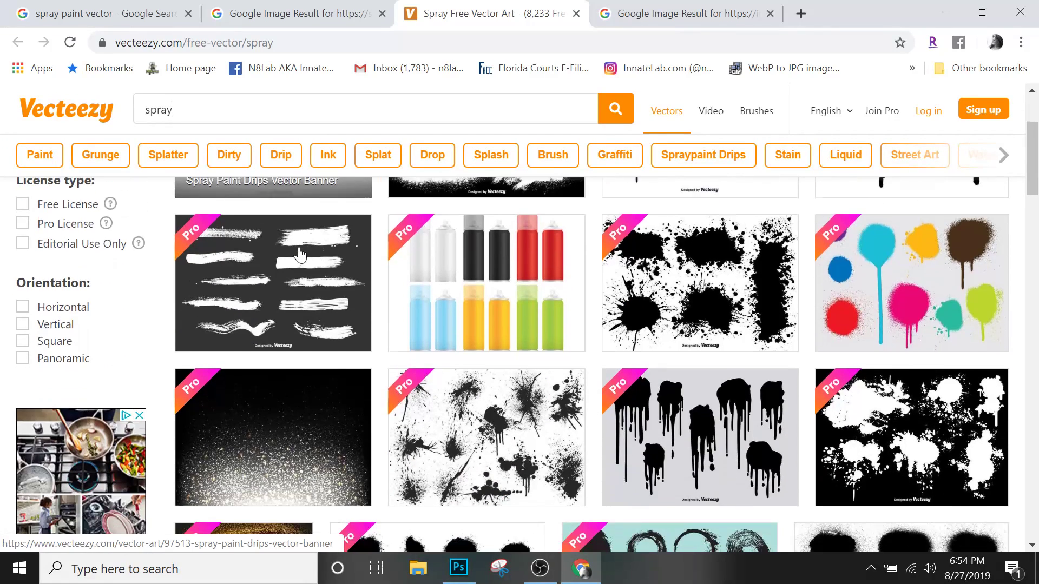
scroll(299, 253, down, 2)
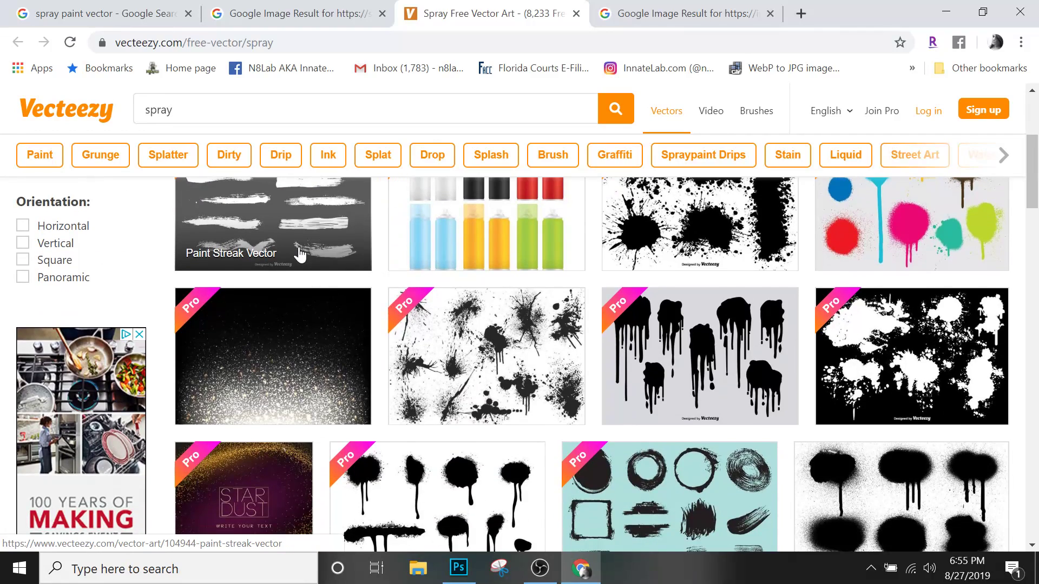
scroll(299, 252, down, 2)
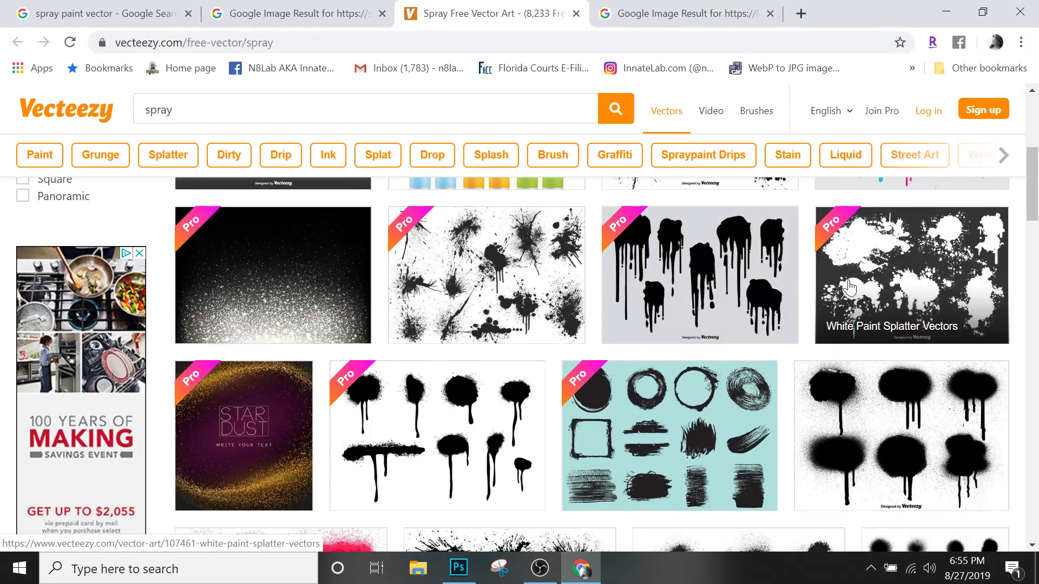
scroll(836, 284, down, 2)
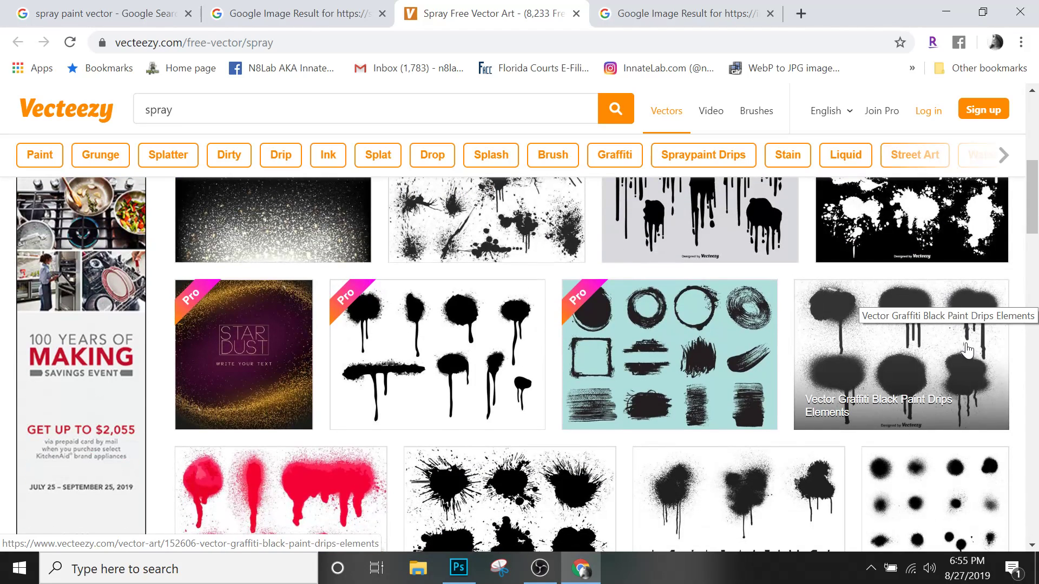
scroll(969, 357, down, 2)
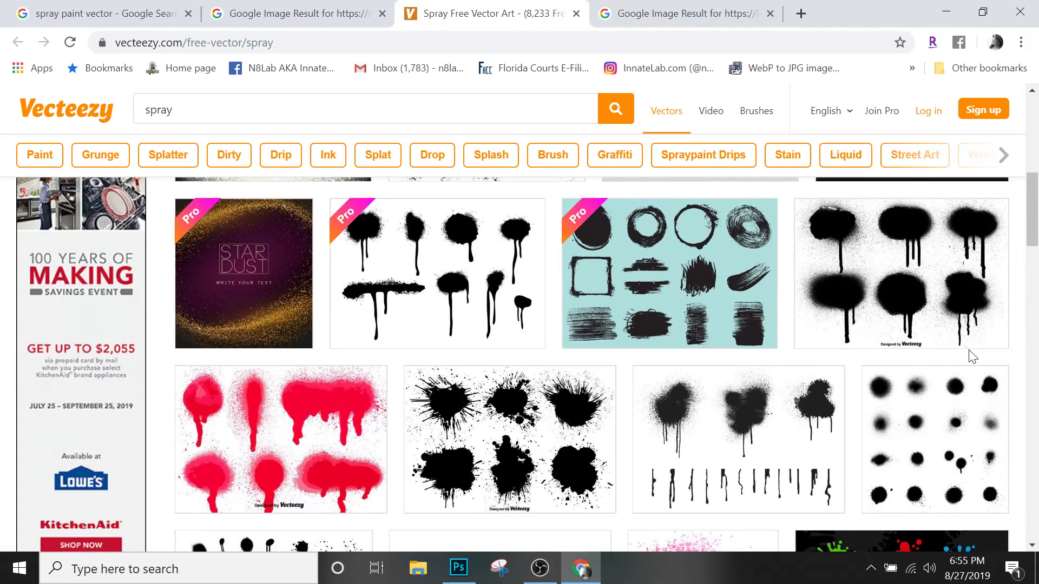
scroll(969, 357, down, 2)
scroll(969, 354, up, 4)
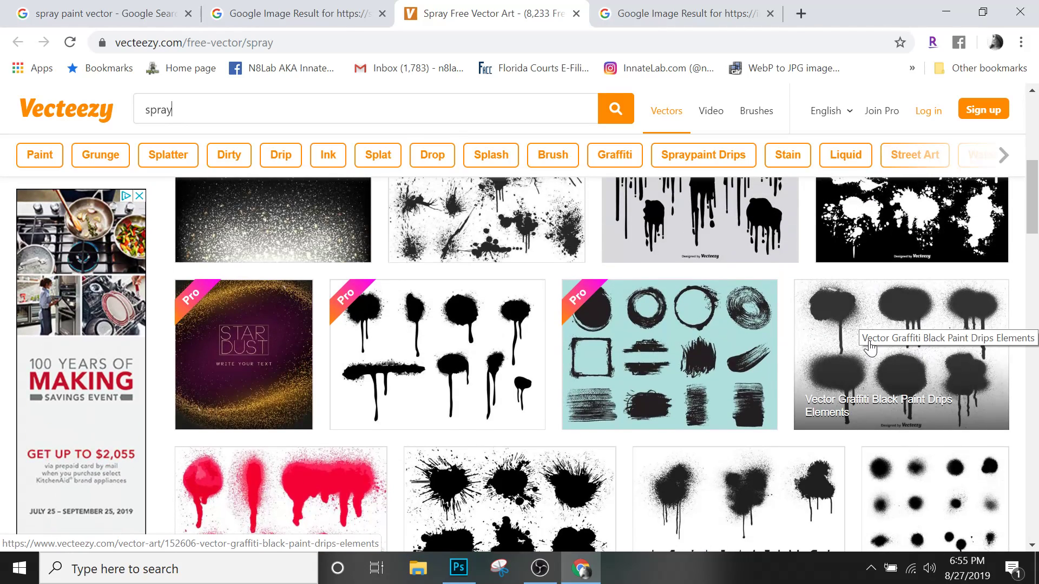
scroll(920, 357, down, 8)
scroll(870, 349, down, 6)
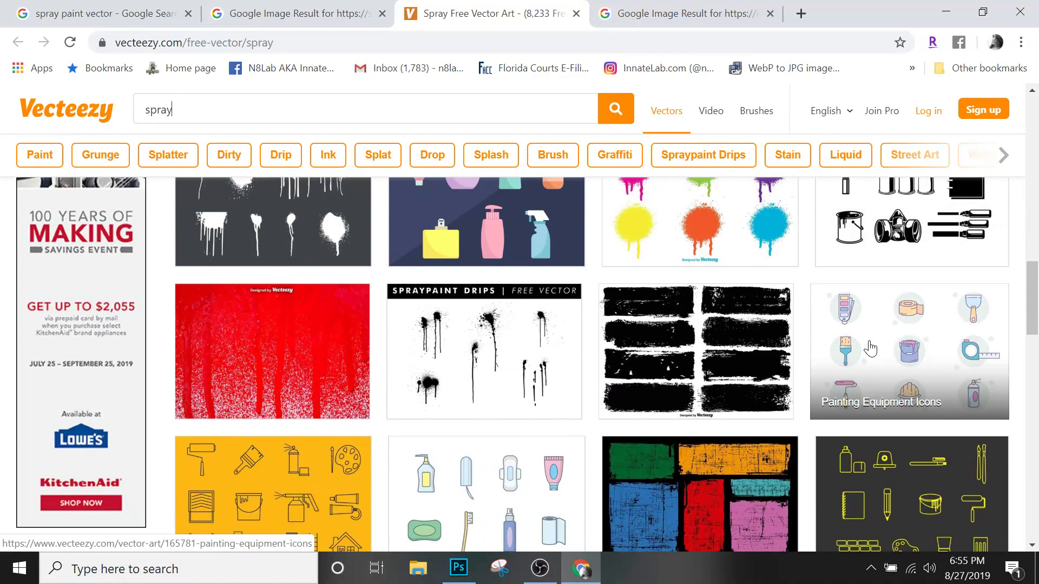
scroll(870, 349, up, 7)
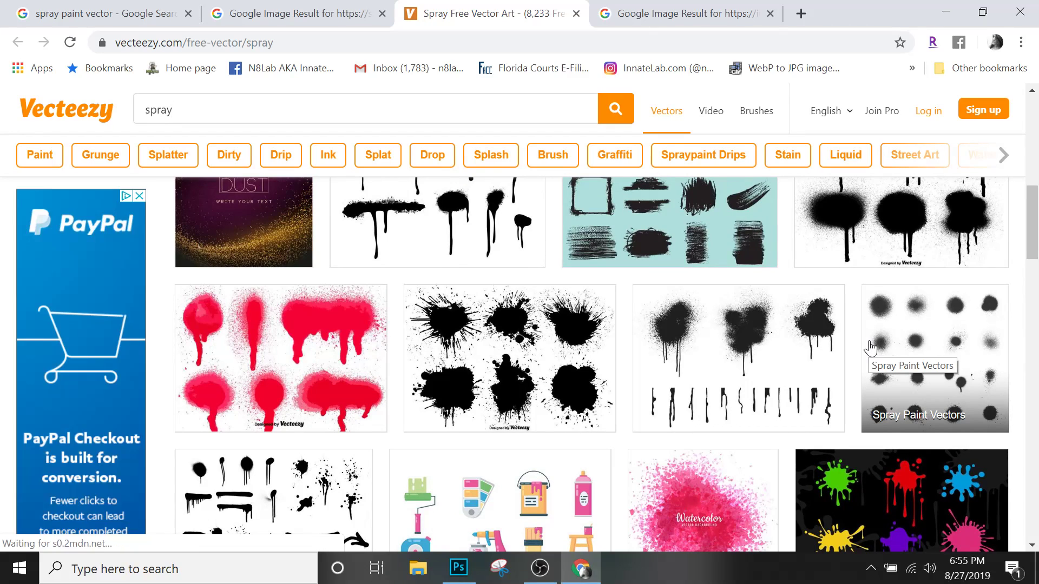
scroll(870, 349, up, 5)
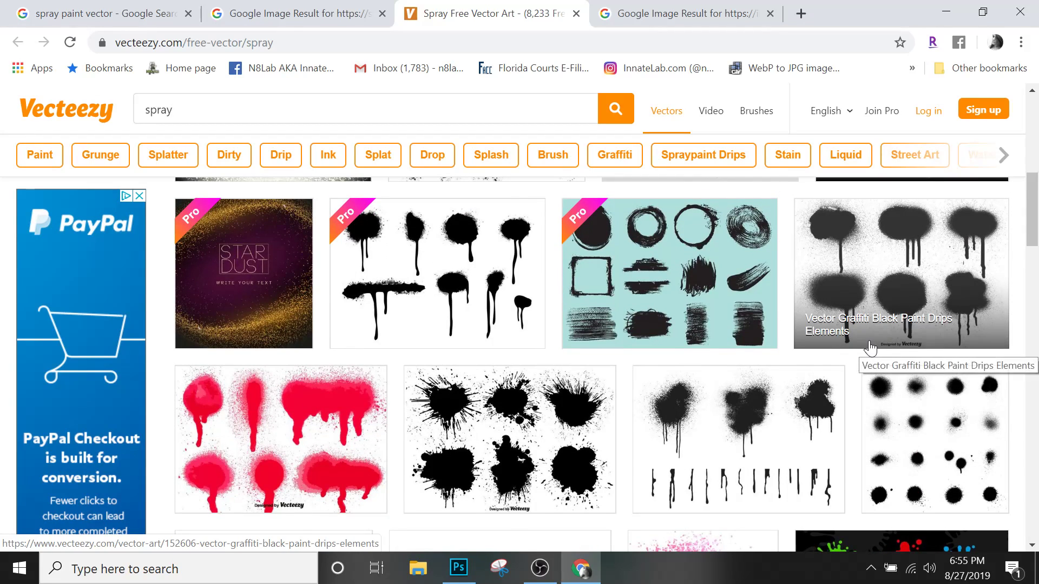
- Examine the Vecteezy spray results for suitable paint drip, splatter and spray dot vectors
scroll(870, 349, up, 5)
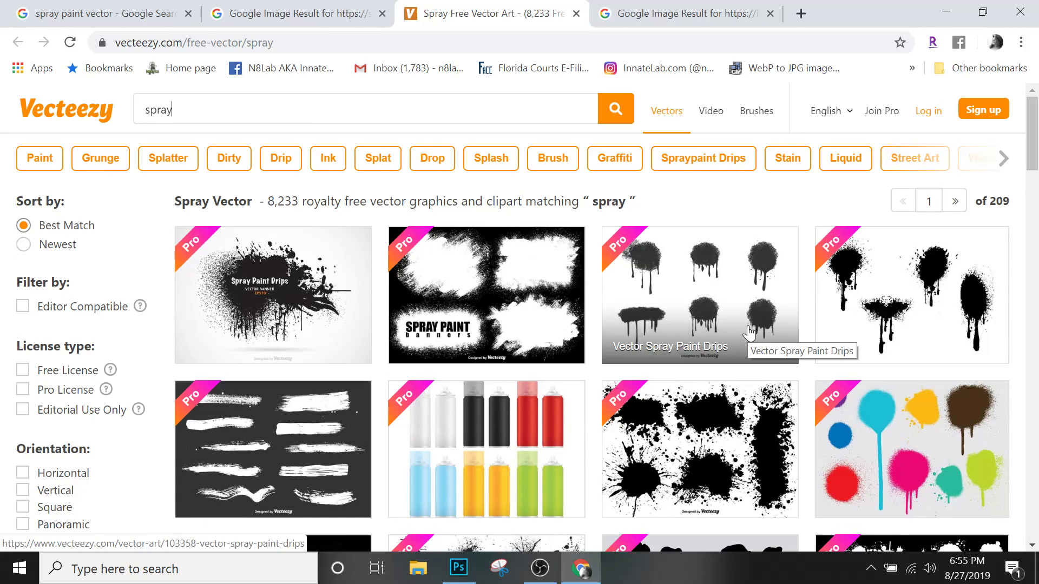
scroll(748, 332, down, 5)
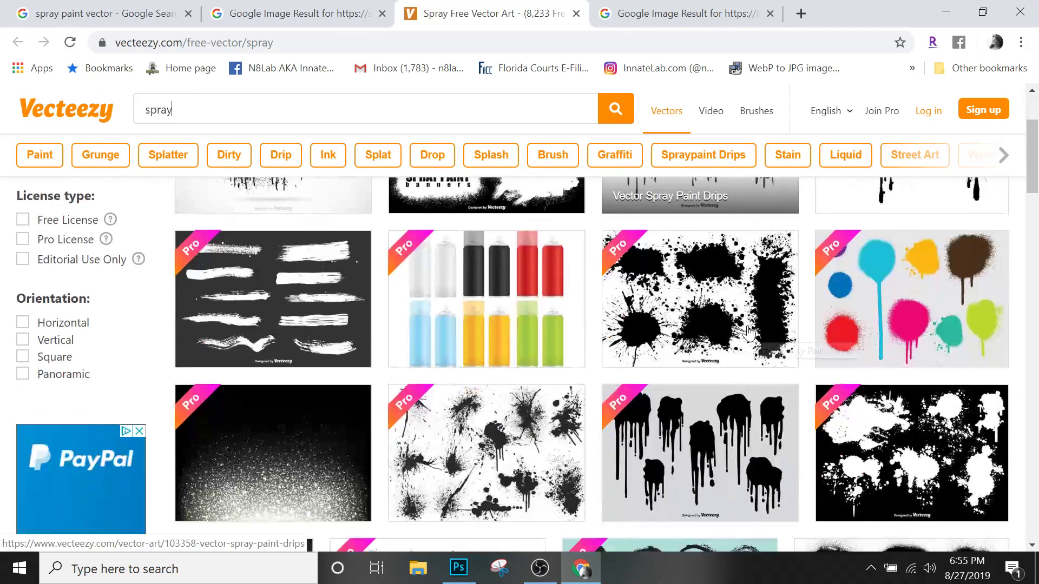
scroll(748, 332, down, 6)
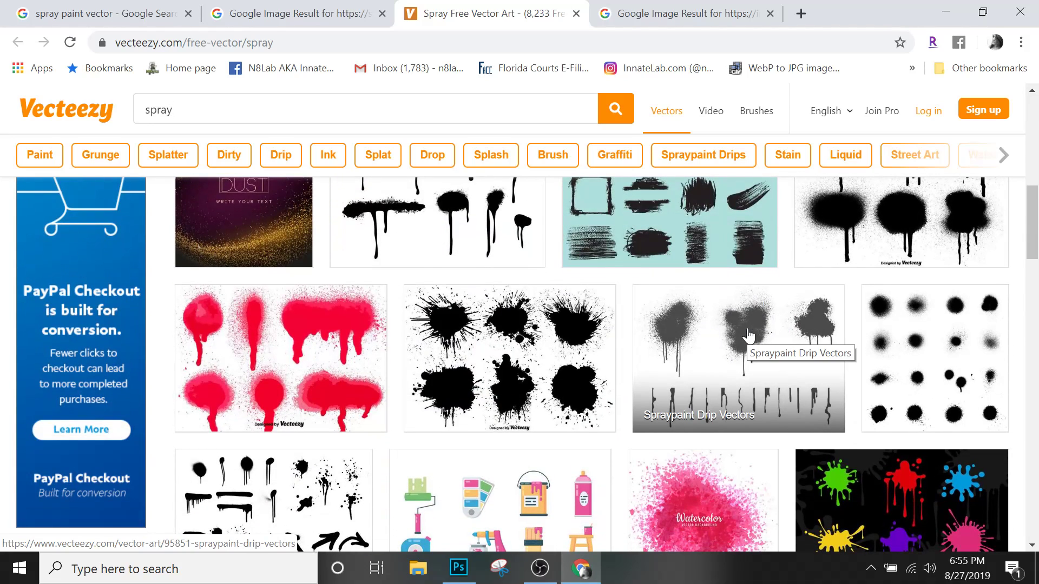
scroll(887, 354, down, 2)
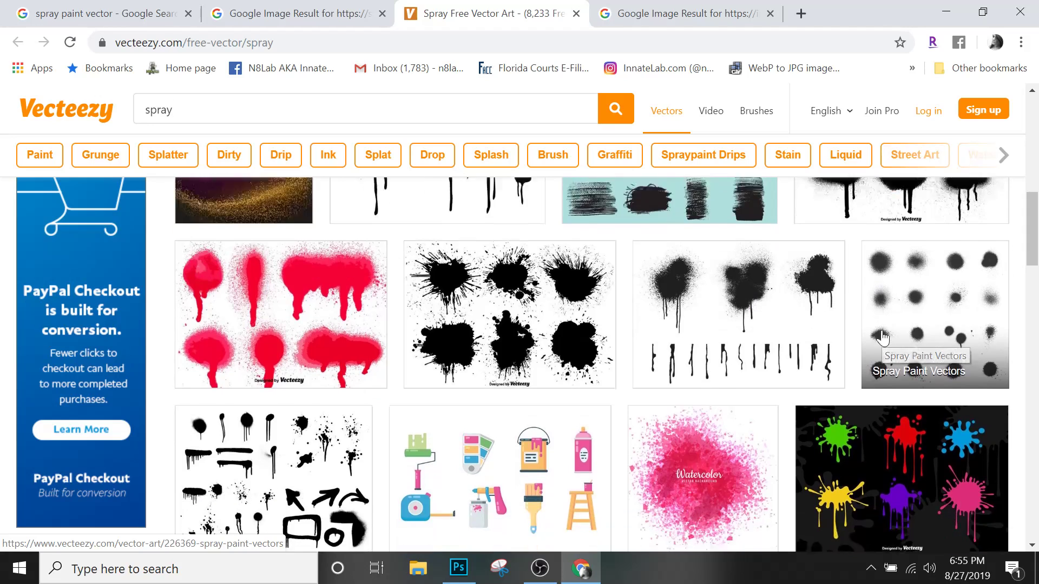
scroll(756, 330, down, 4)
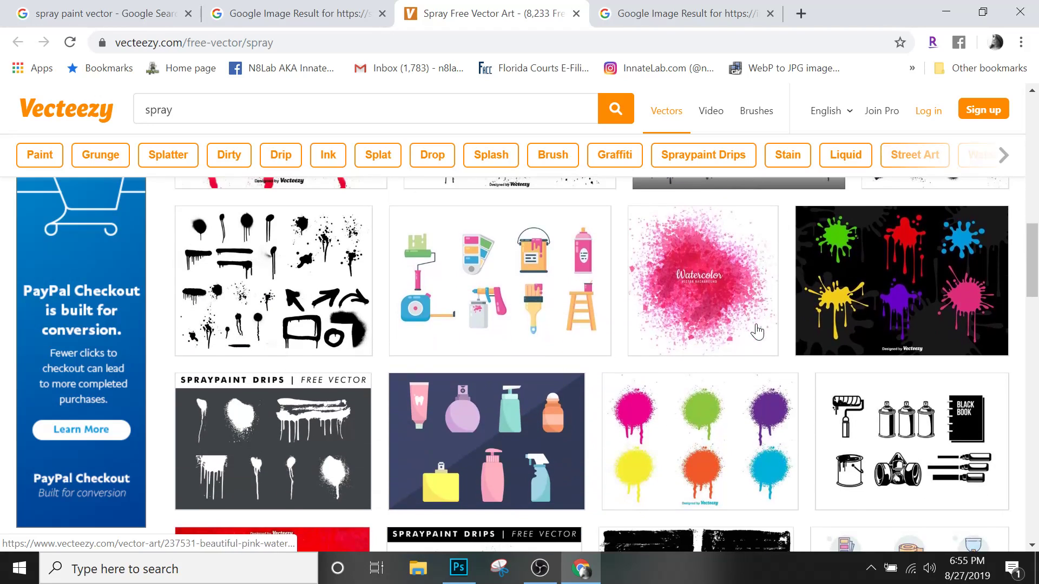
scroll(757, 330, down, 9)
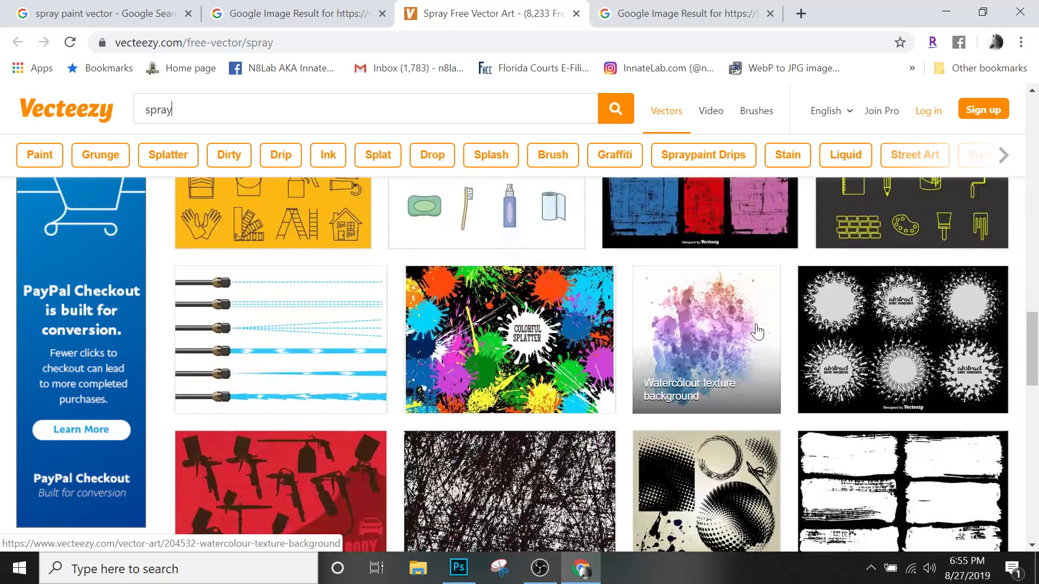
scroll(756, 330, up, 8)
scroll(757, 330, up, 2)
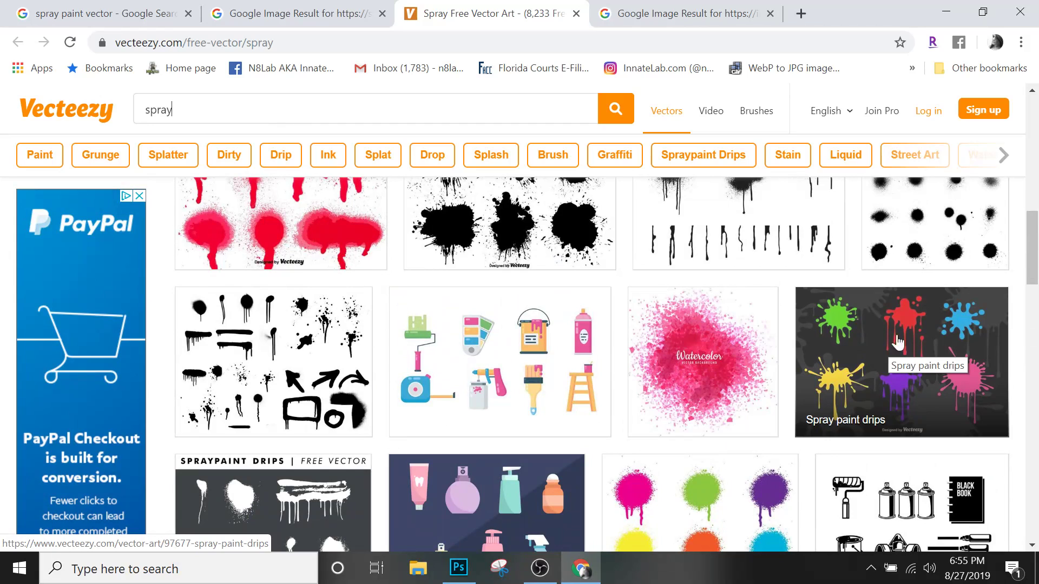
- View the "Spray Paint Vectors" page with the rows of spray dots and return to the spray results
scroll(926, 357, up, 2)
click(925, 269)
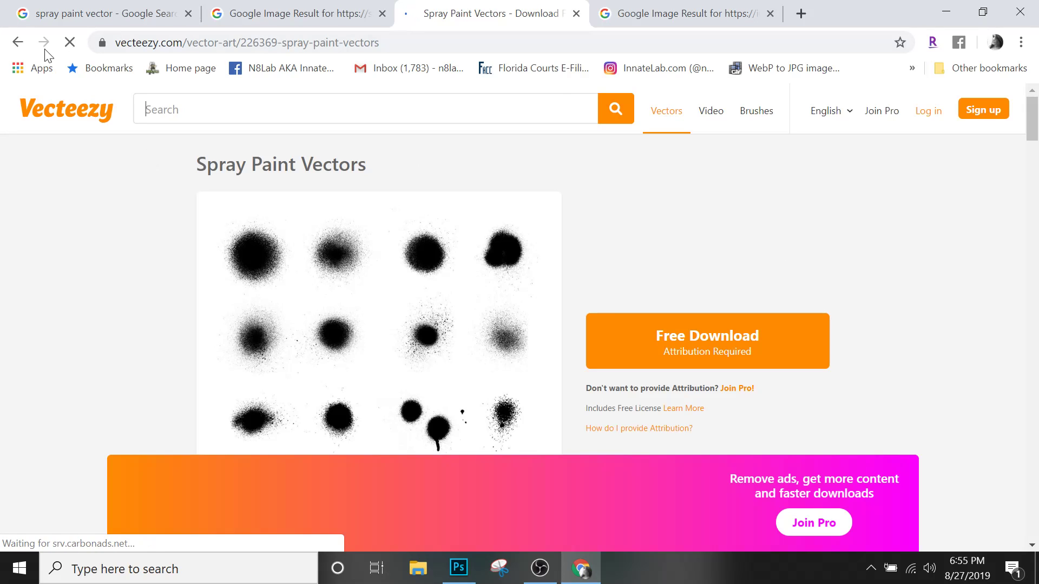
click(18, 42)
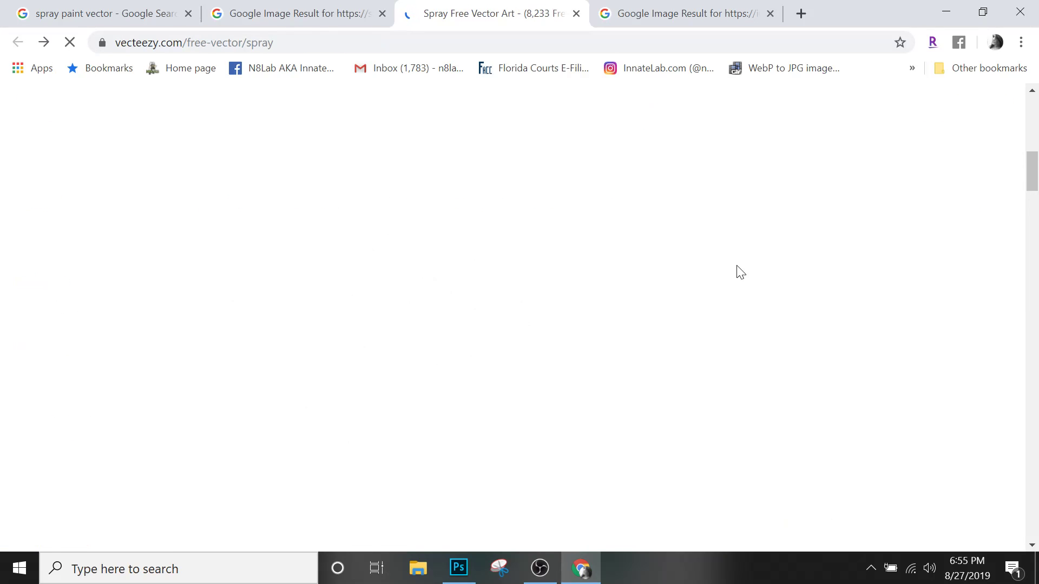
- Open the "Spraypaint Drip Vectors" result with three dripping sprays above a row of separate drips
scroll(756, 331, down, 5)
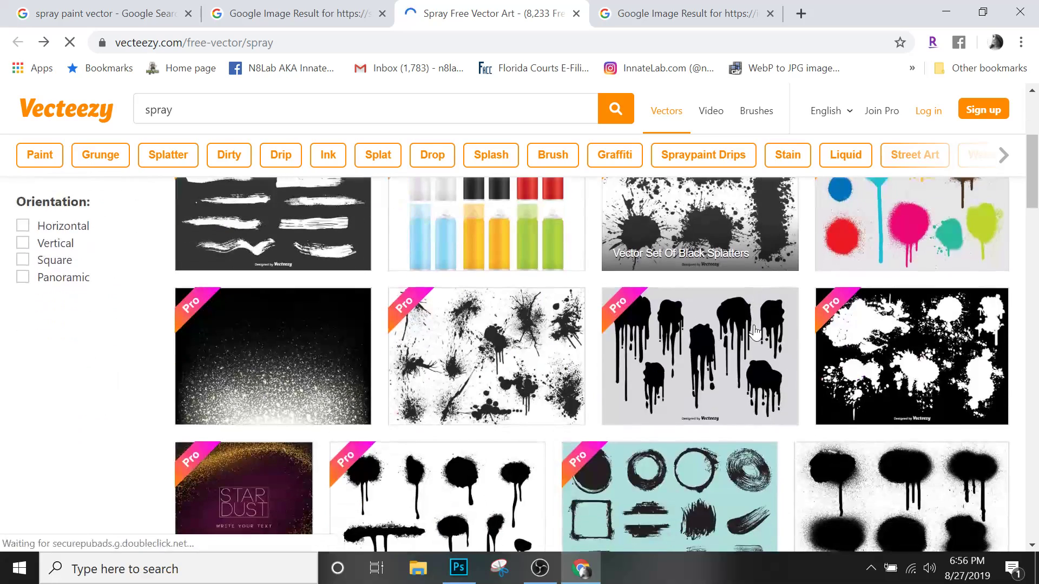
scroll(756, 332, down, 2)
scroll(755, 328, down, 3)
scroll(755, 333, down, 1)
click(752, 331)
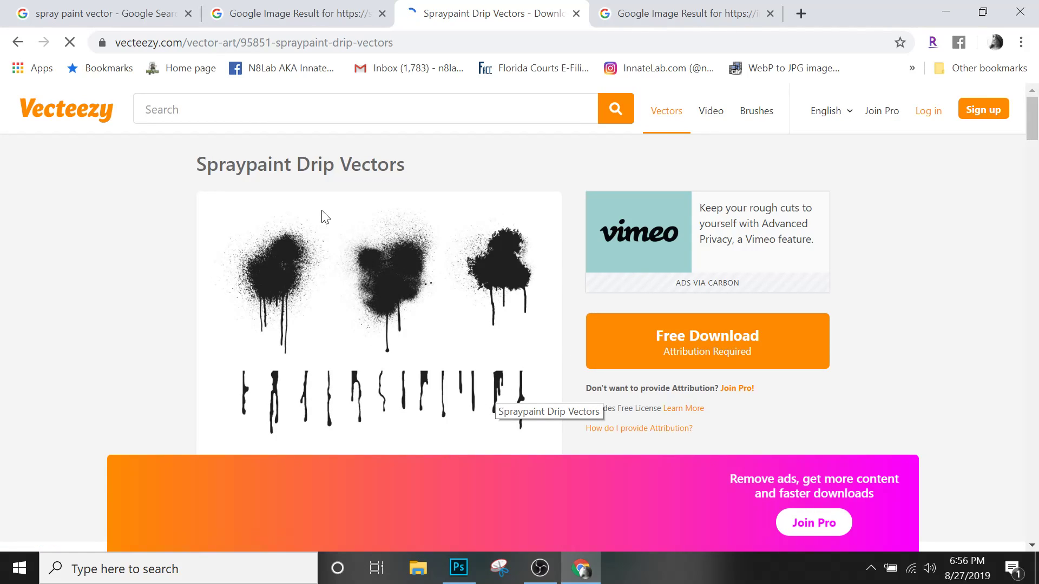
- Copy the web address of the "Spraypaint Drip Vectors" page
scroll(342, 215, down, 4)
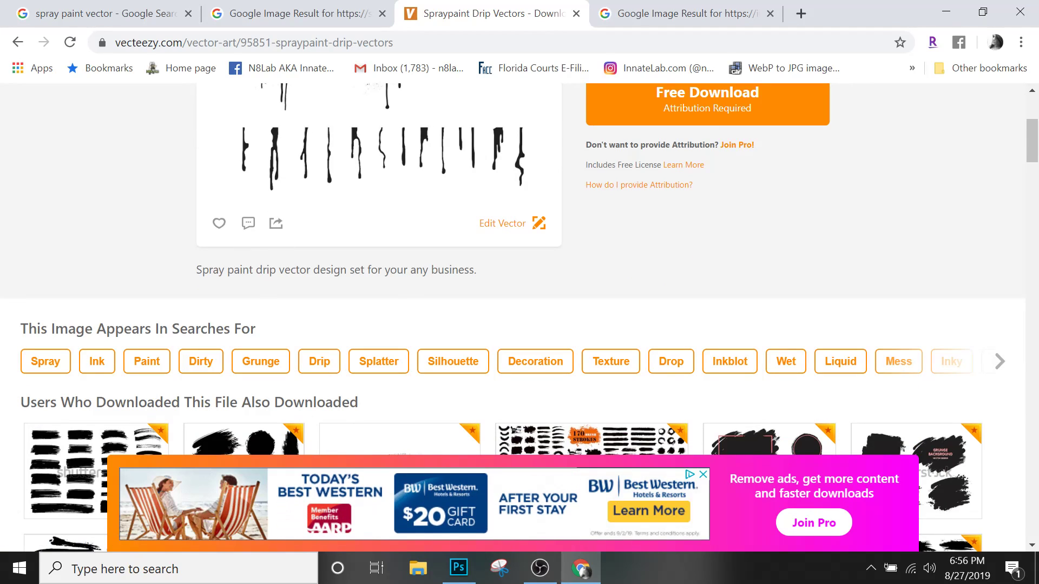
click(318, 42)
right_click(318, 42)
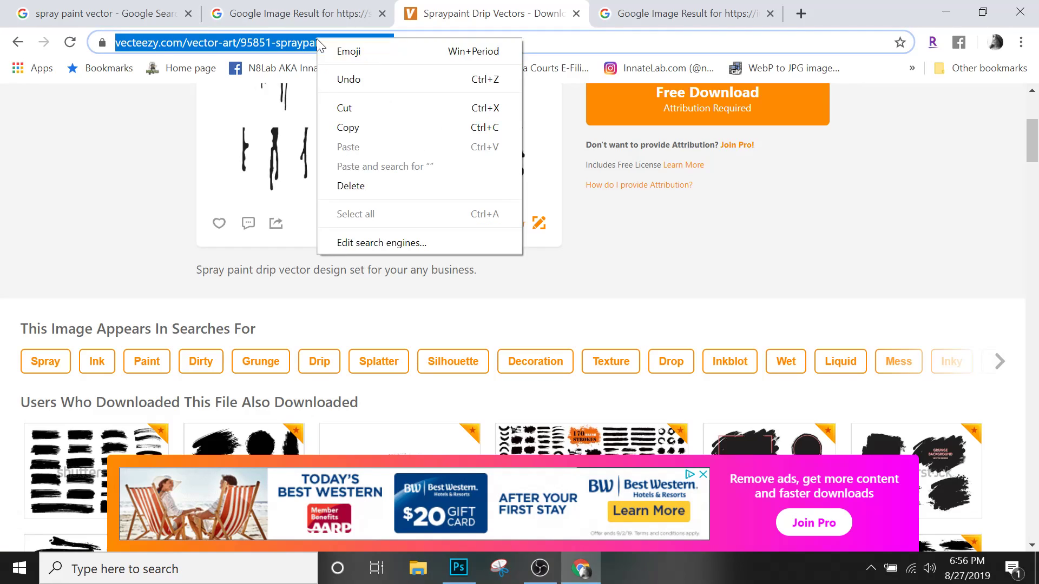
click(347, 128)
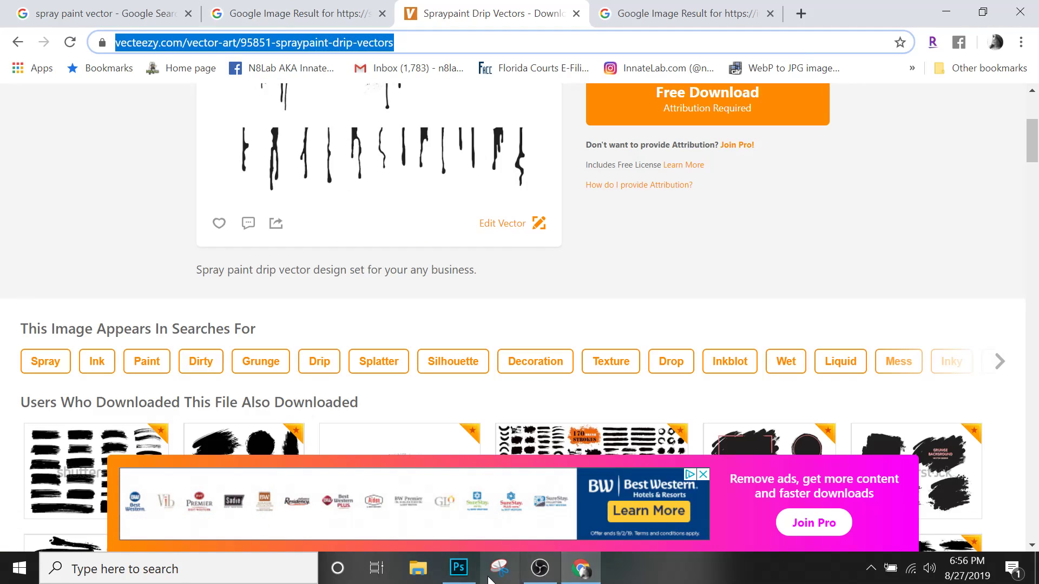
- Switch to Photoshop and paste the copied Vecteezy address as a text layer above the "misdemeanor" layer, placed beneath the lettering
click(459, 568)
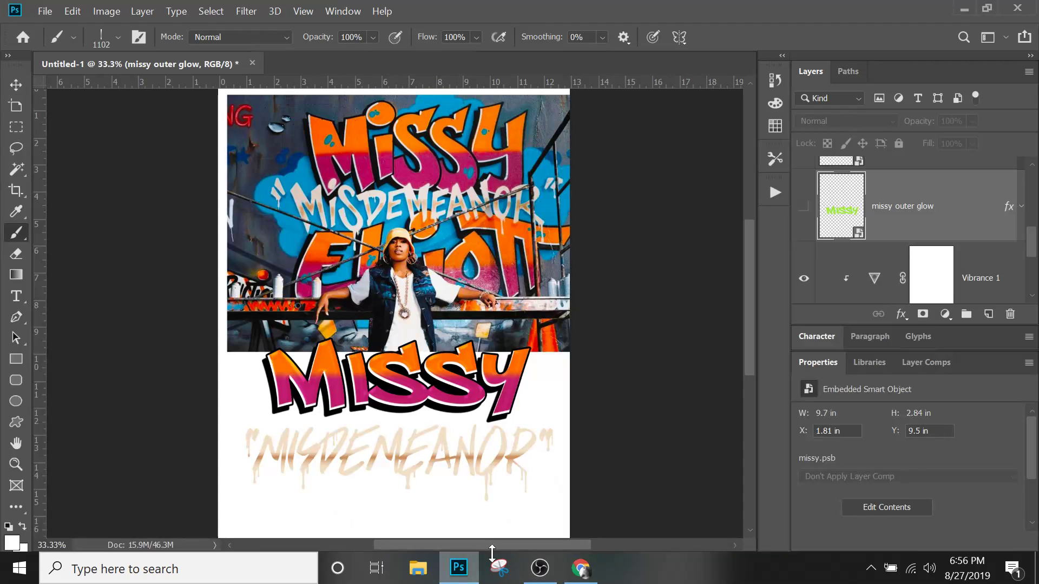
scroll(935, 198, up, 3)
click(935, 193)
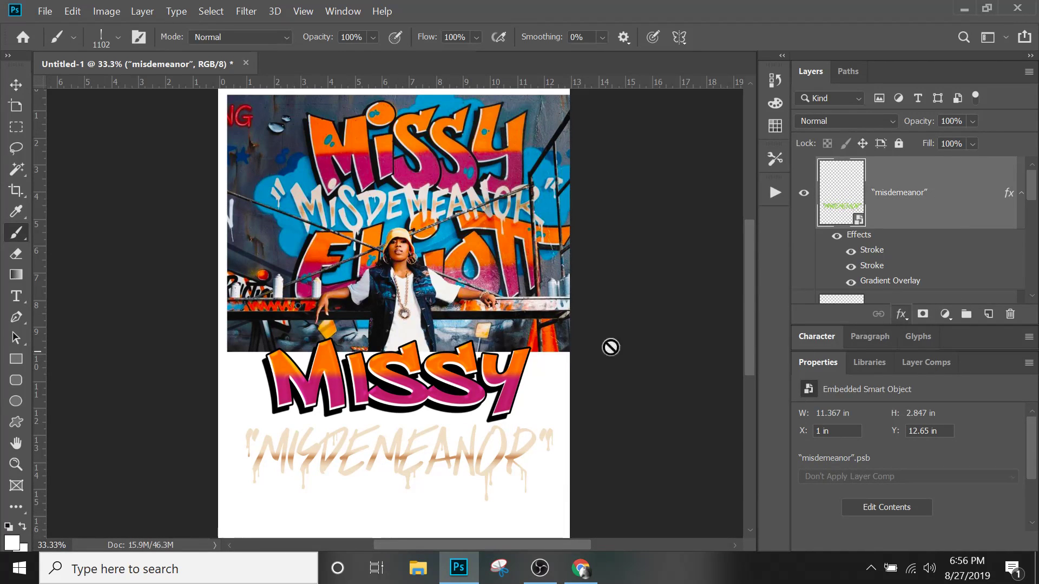
click(16, 296)
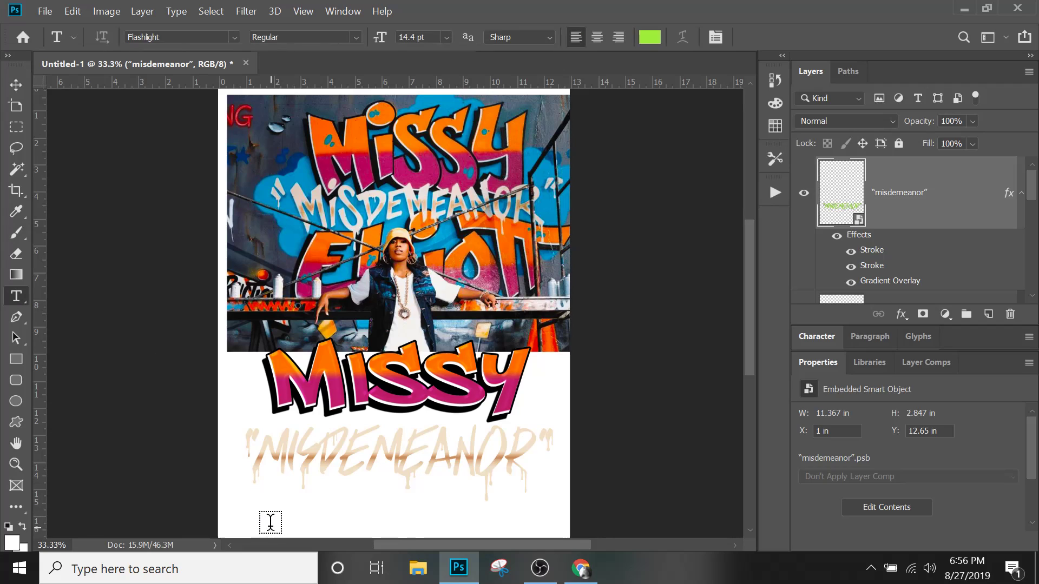
click(268, 518)
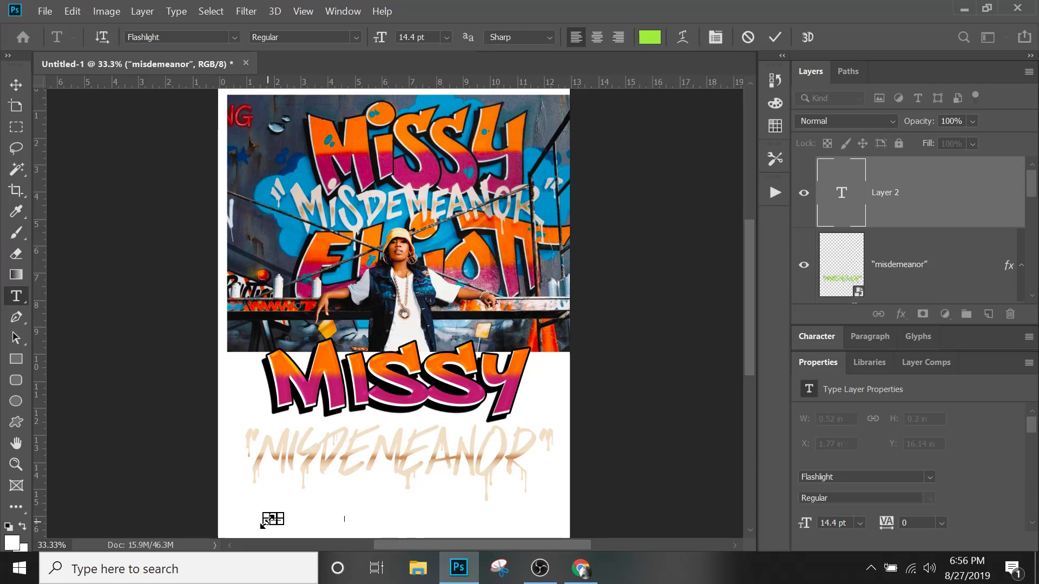
click(25, 82)
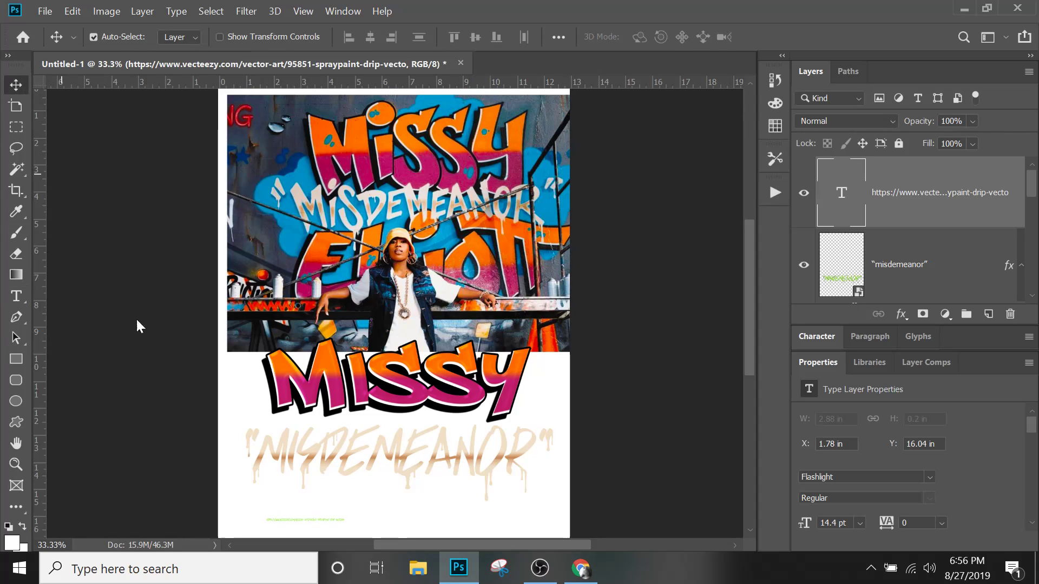
- Enlarge the web address text to about 10.58 in wide and 1 in high beneath the Misdemeanor lettering
key(ctrl+t)
drag(341, 514, 543, 491)
key(Return)
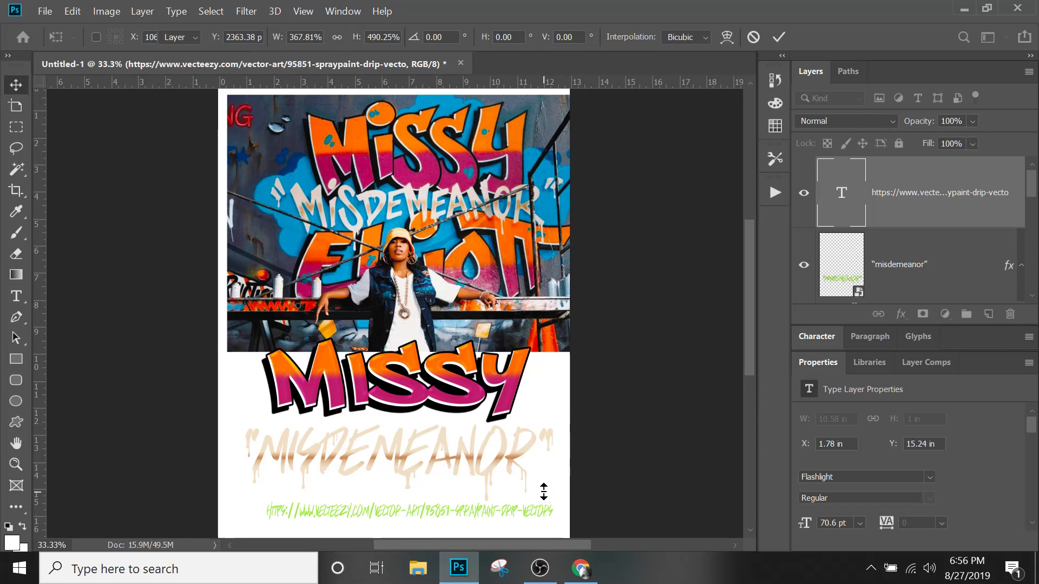
- Switch to Chrome and download the drip vectors under the Free License, saving spray_paint_drips.zip in the temp n8 innatelab folder
click(580, 568)
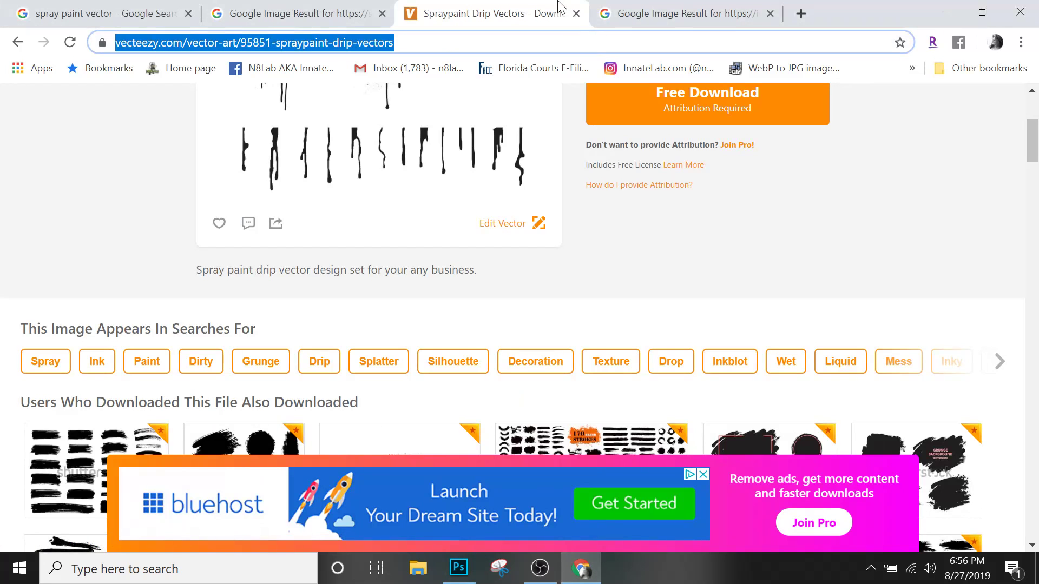
scroll(616, 105, up, 3)
click(710, 264)
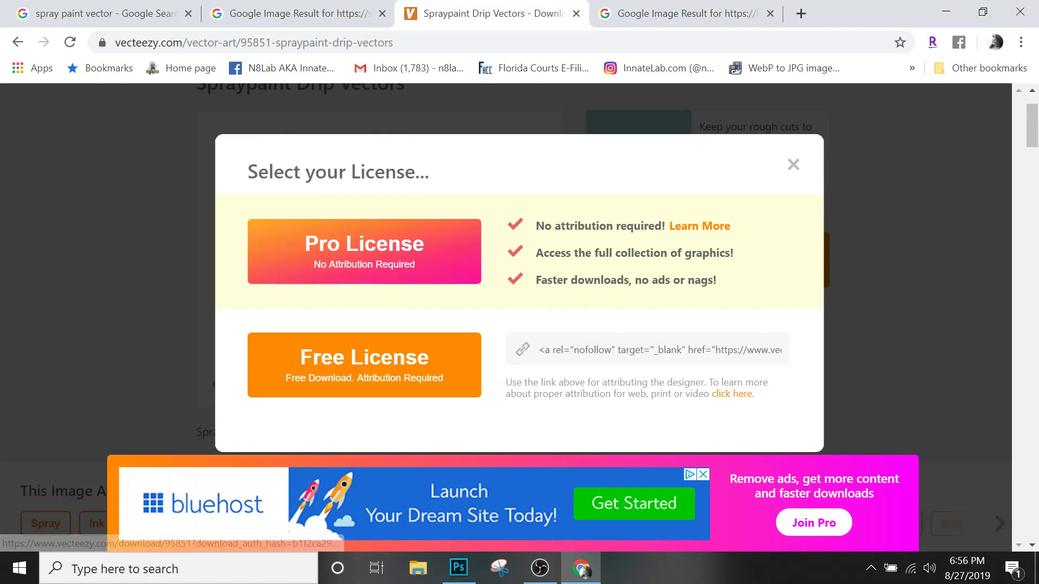
click(428, 366)
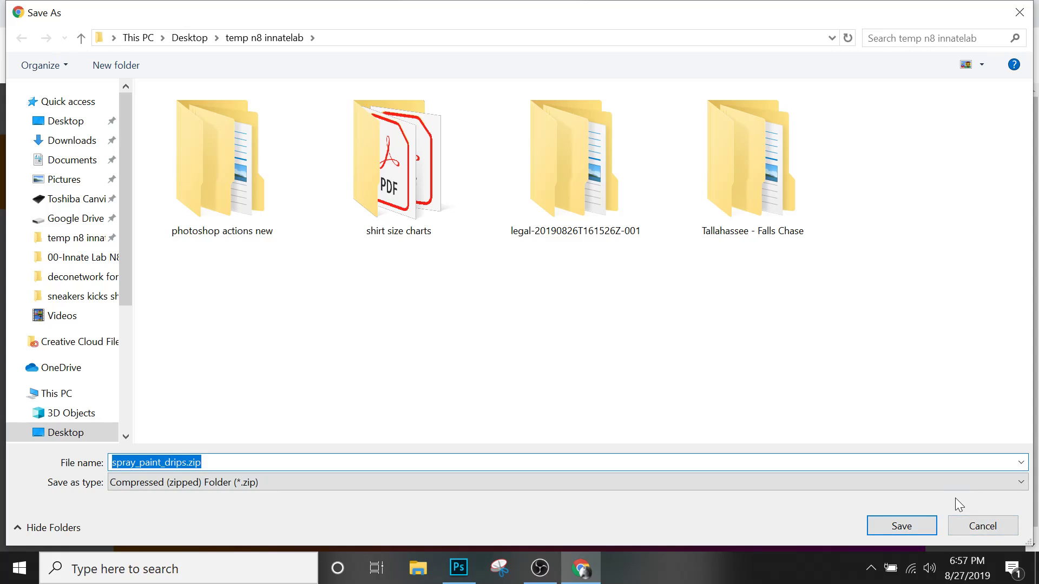
click(901, 525)
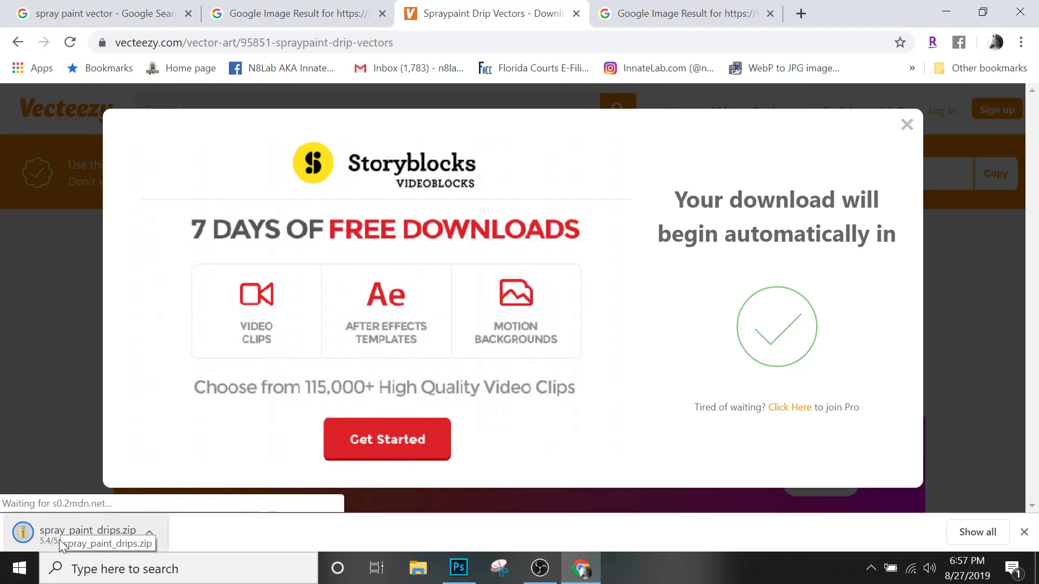
- Show spray_paint_drips.zip in its folder and extract it to the suggested spray_paint_drips folder
right_click(64, 537)
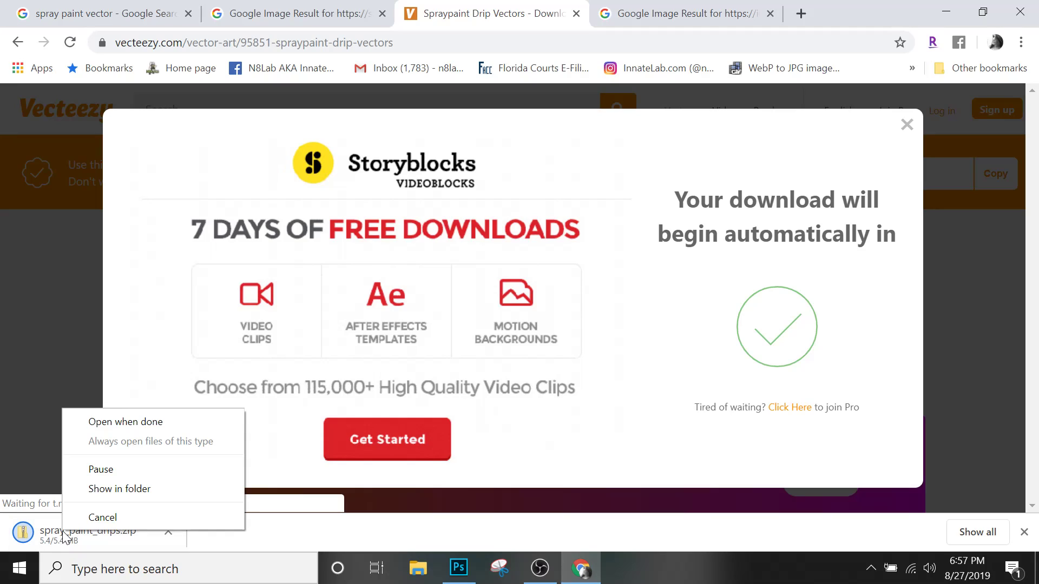
click(107, 496)
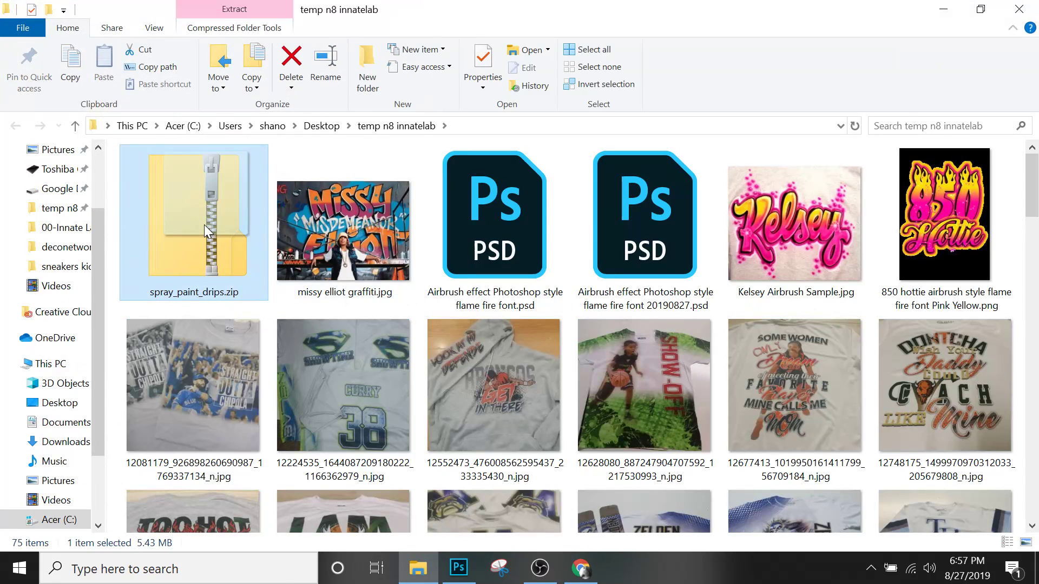
right_click(204, 225)
click(243, 235)
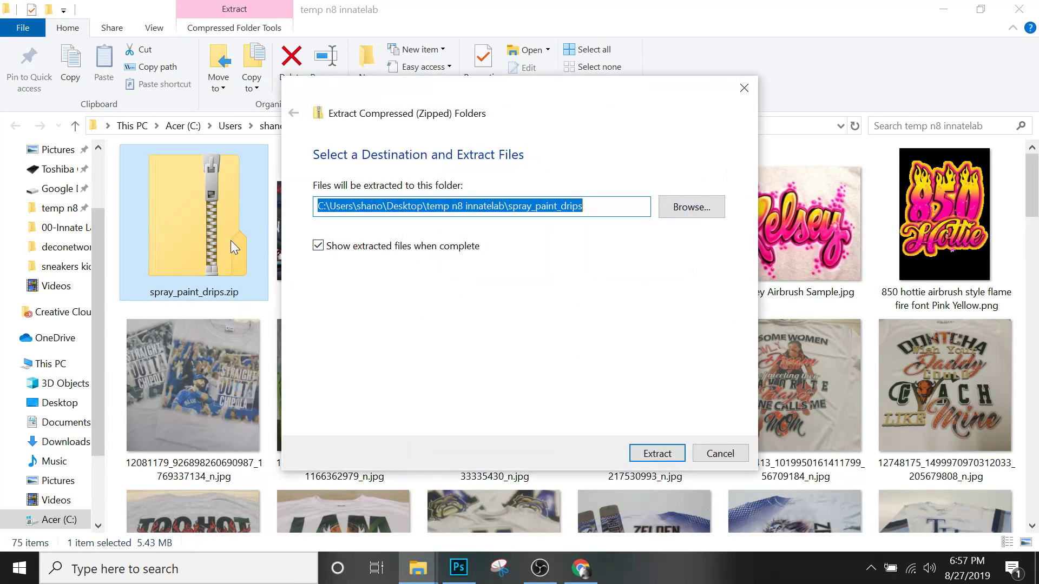
key(Return)
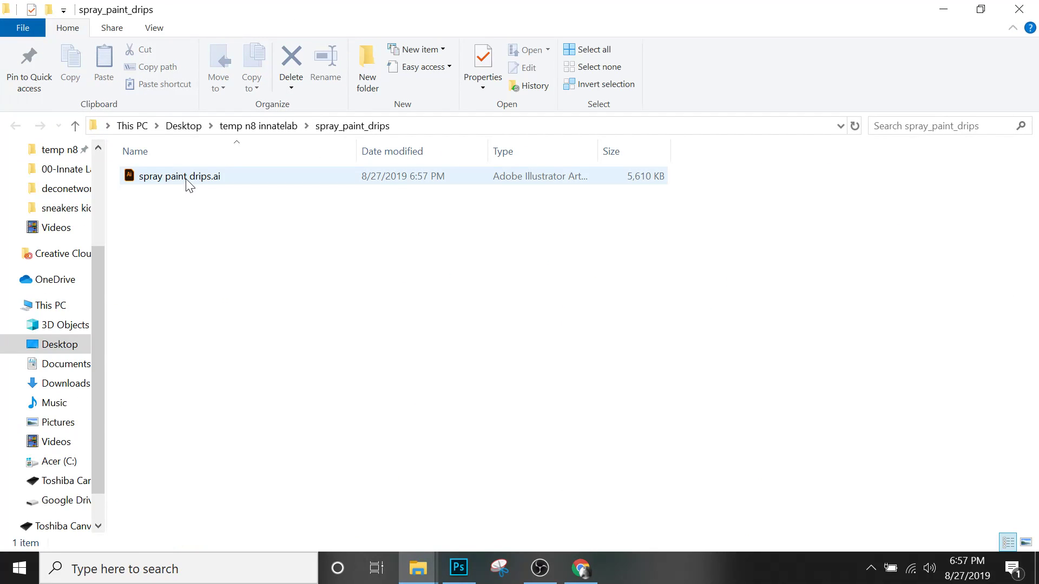
- Open the extracted spray paint drips.ai in Illustrator and acknowledge the preferences reset notice
double_click(182, 183)
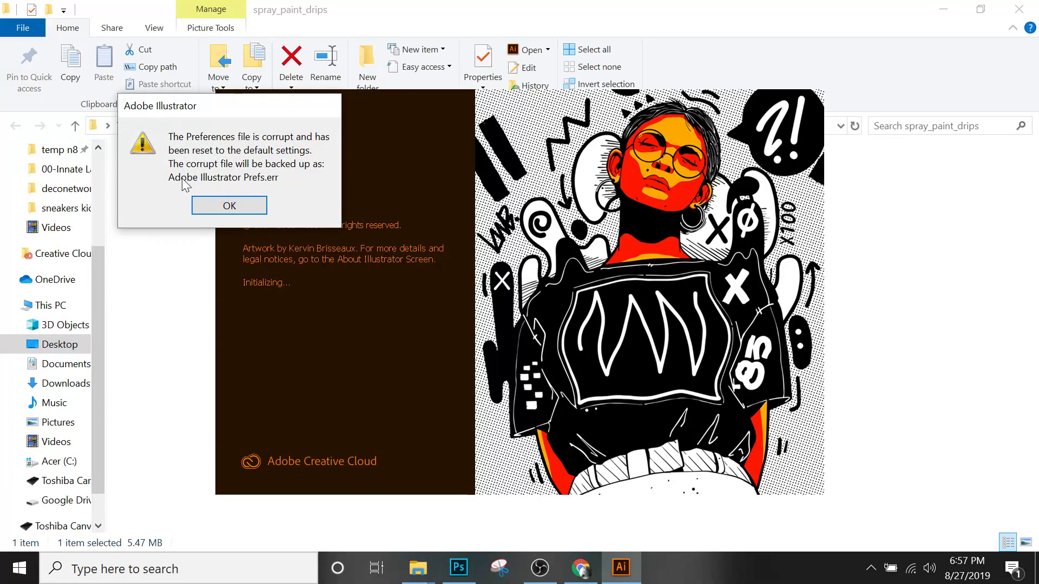
click(246, 210)
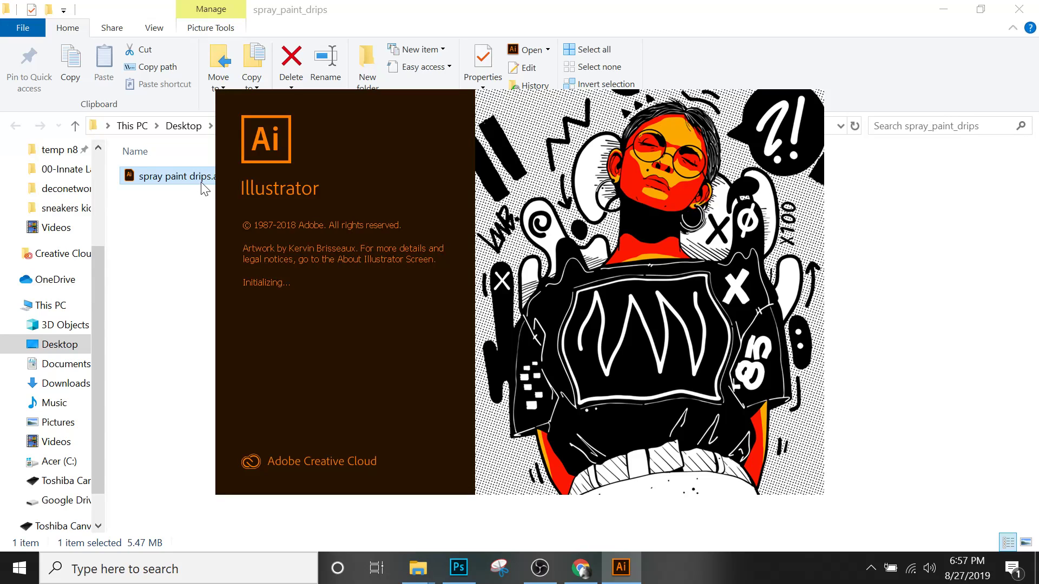
- Bring the Chrome window forward and close it
mouse_move(622, 568)
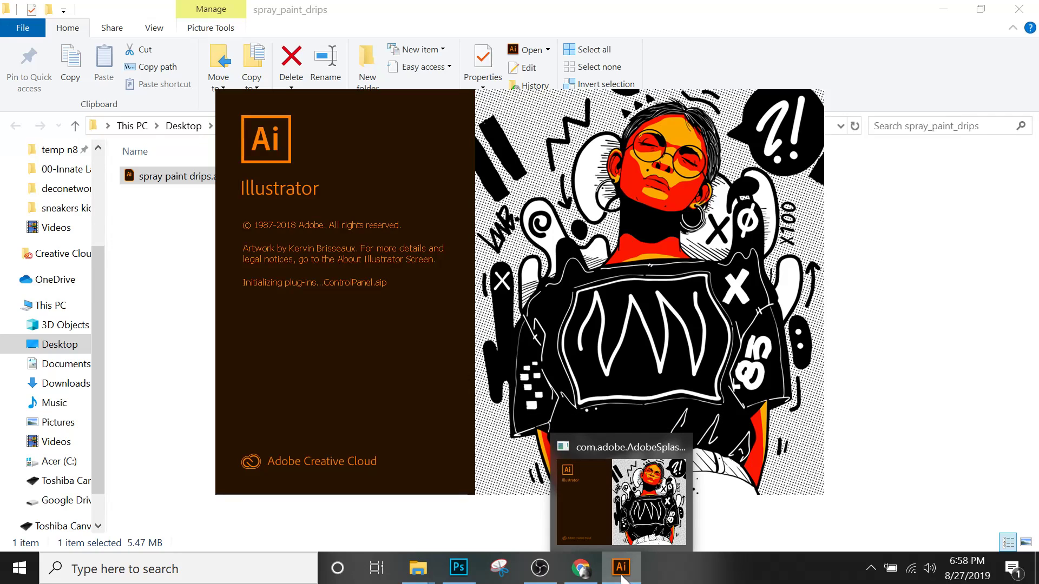
click(577, 533)
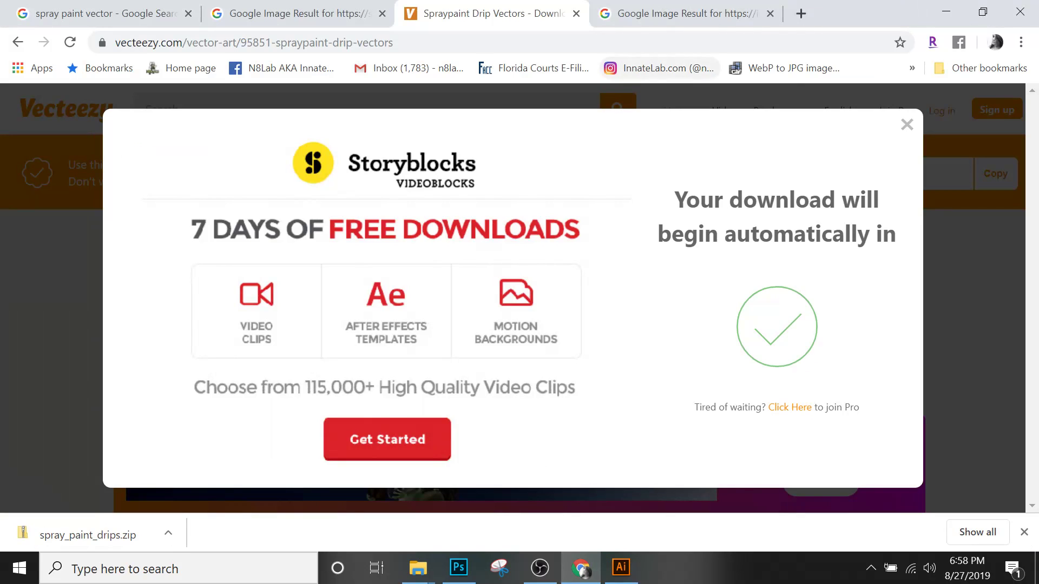
click(1020, 13)
- Check the lettering document in Photoshop, and switch to the spray paint drips.ai document in Illustrator
click(459, 578)
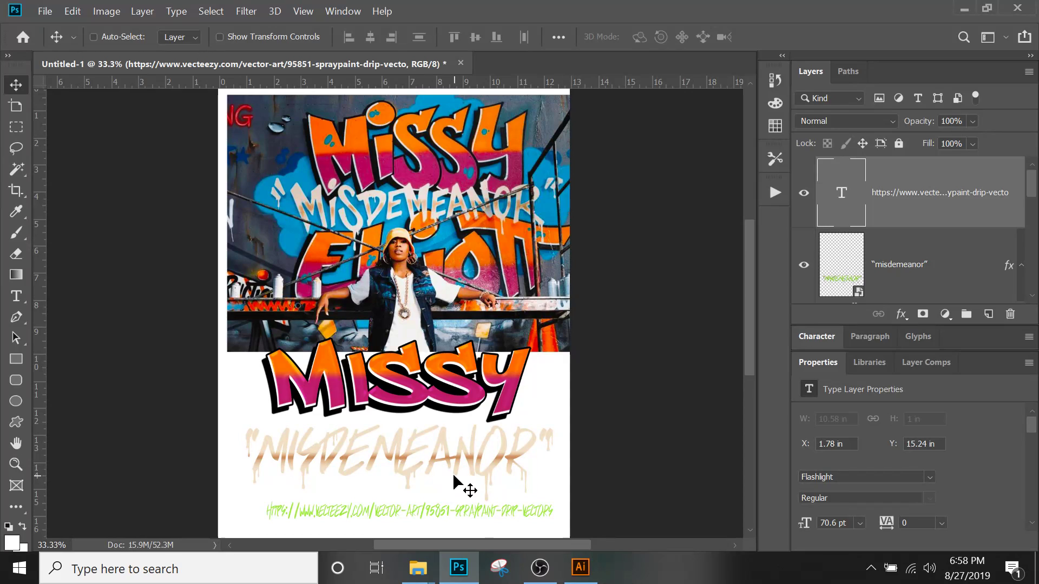
scroll(454, 477, down, 1)
scroll(454, 477, down, 1)
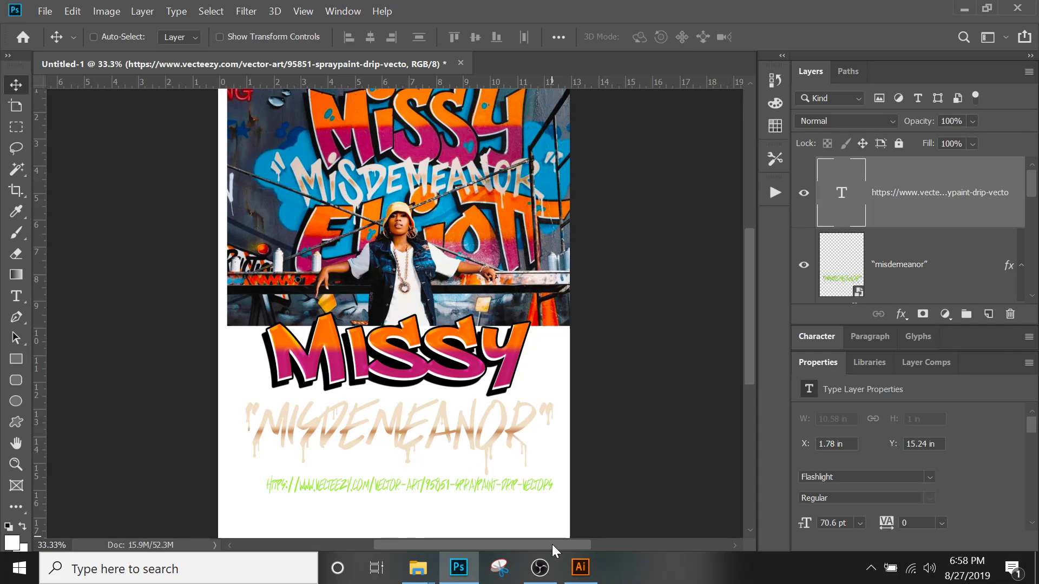
click(579, 575)
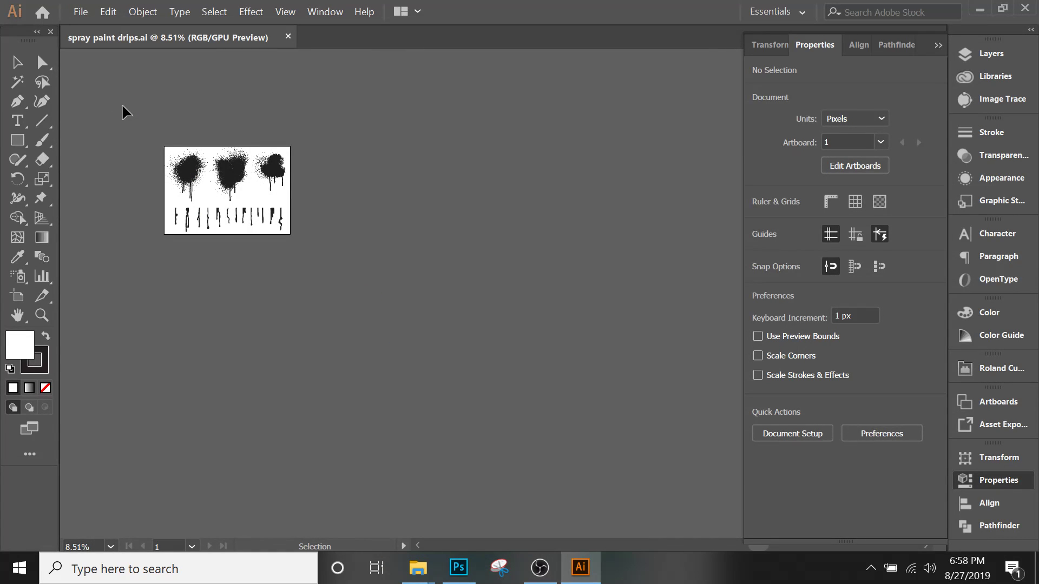
- Select the rightmost spray paint splatter with three drips in spray paint drips.ai and copy it
key(k)
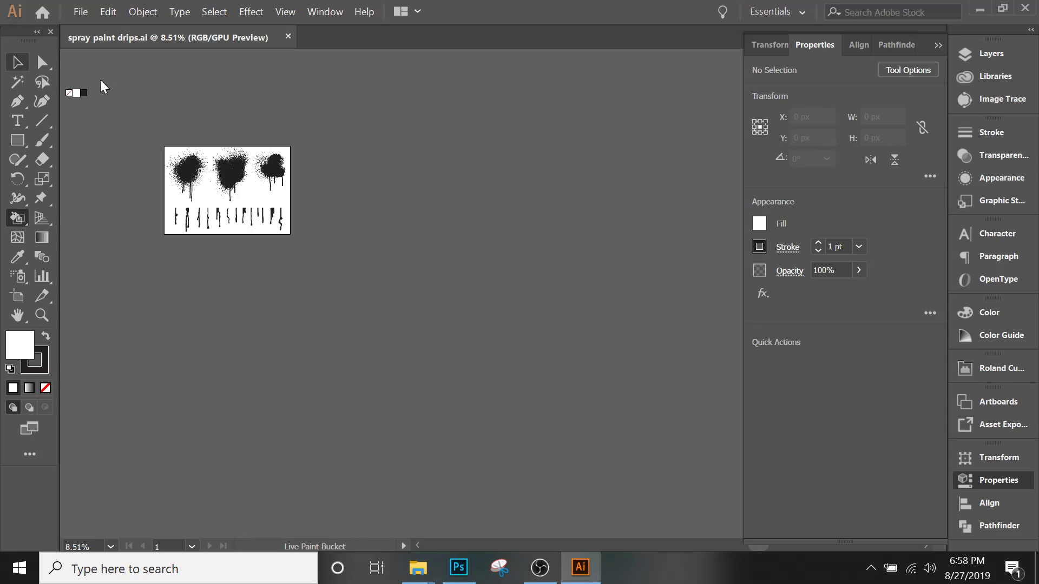
key(a)
key(ctrl+=)
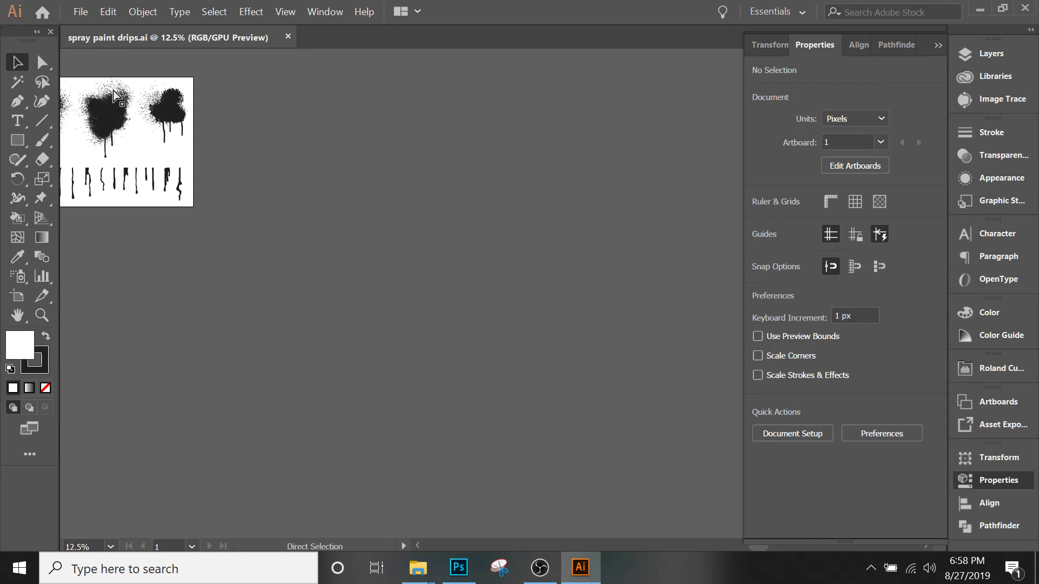
key(ctrl+=)
drag(324, 223, 511, 329)
key(ctrl+=)
key(ctrl+=)
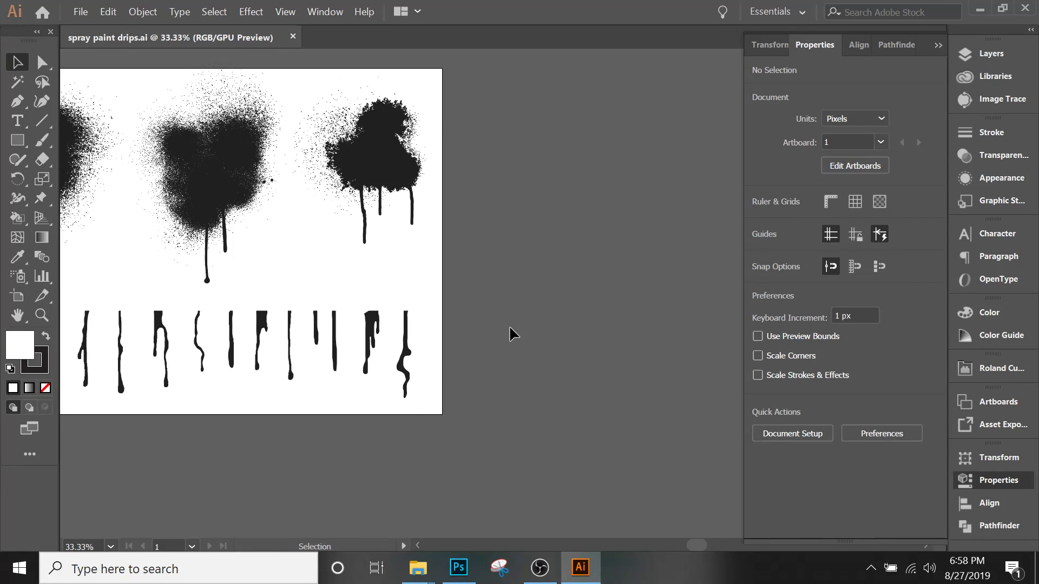
drag(454, 287, 552, 258)
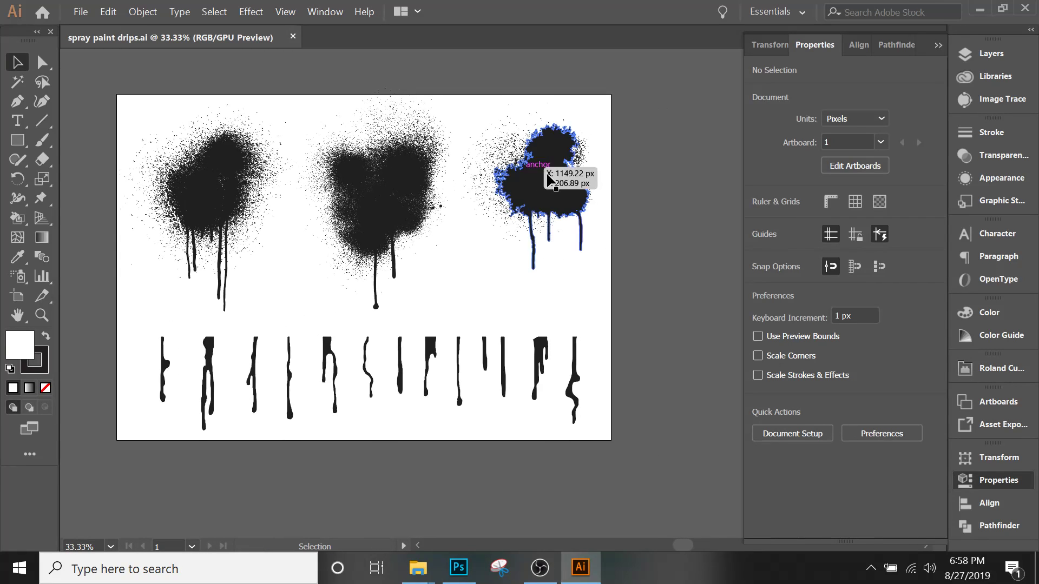
click(549, 179)
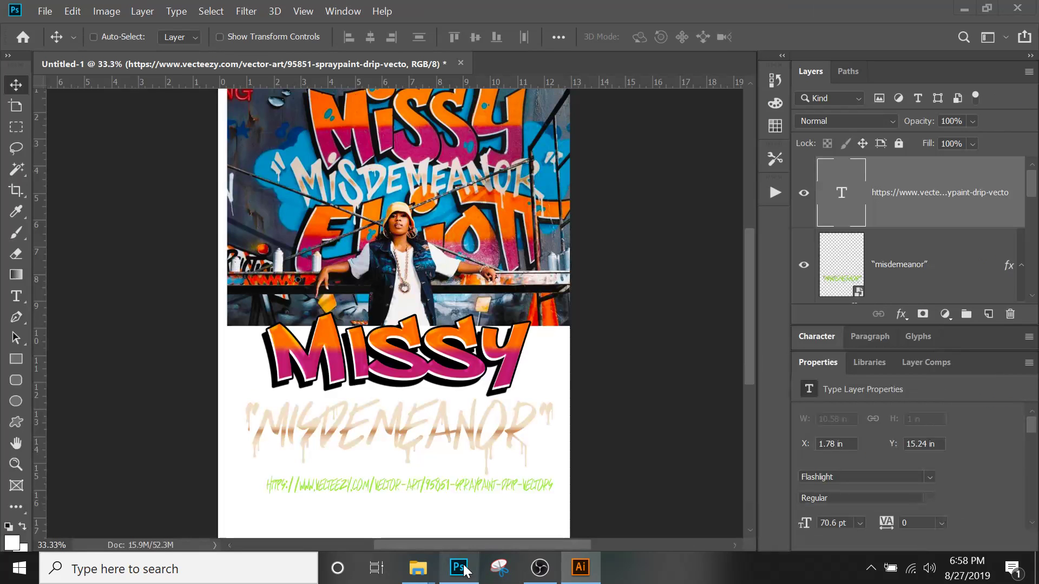
- Switch to the Photoshop lettering document and paste the copied splatter as a Smart Object
click(459, 567)
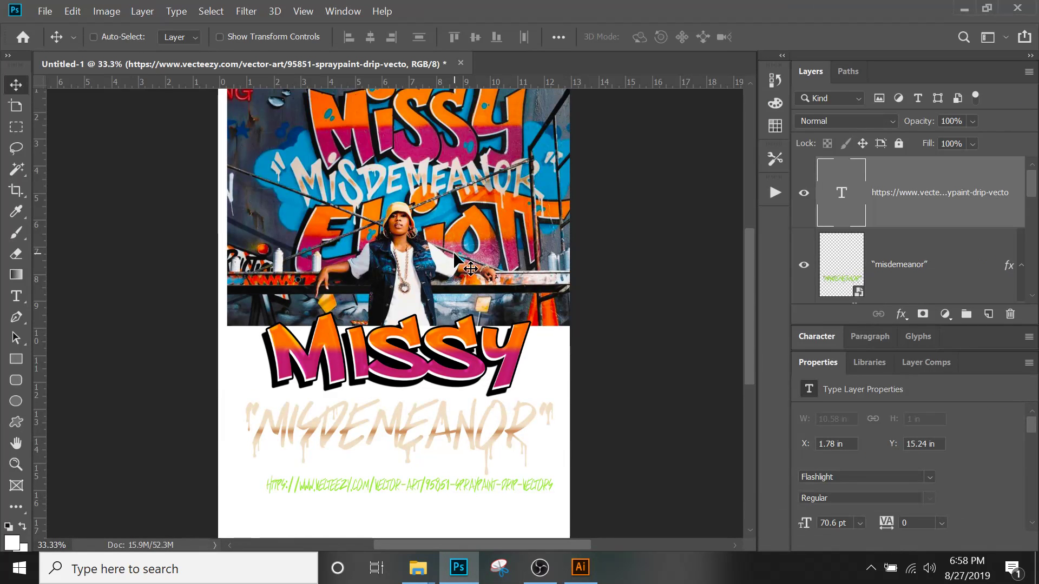
key(ctrl+v)
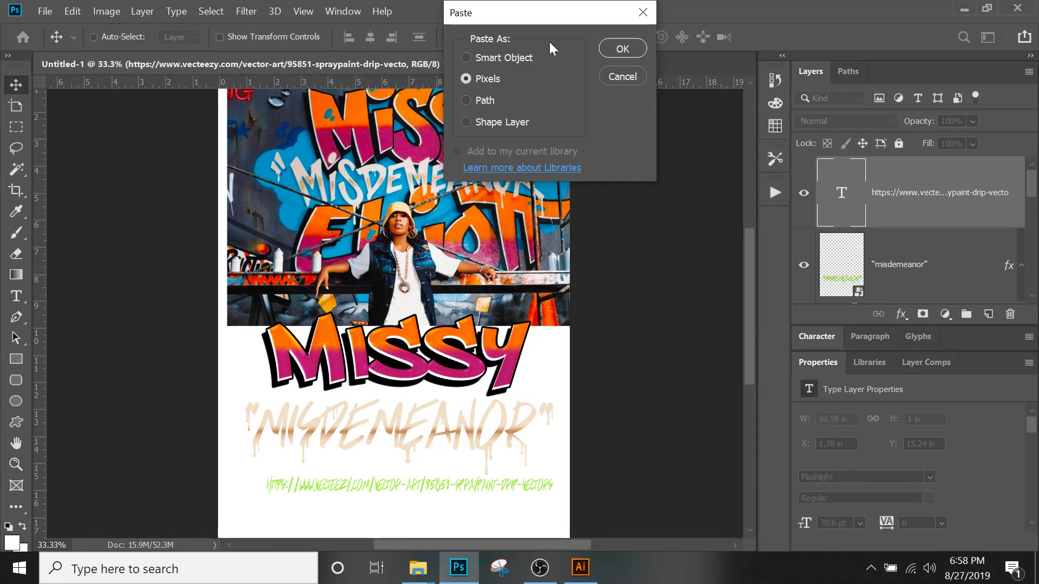
click(468, 59)
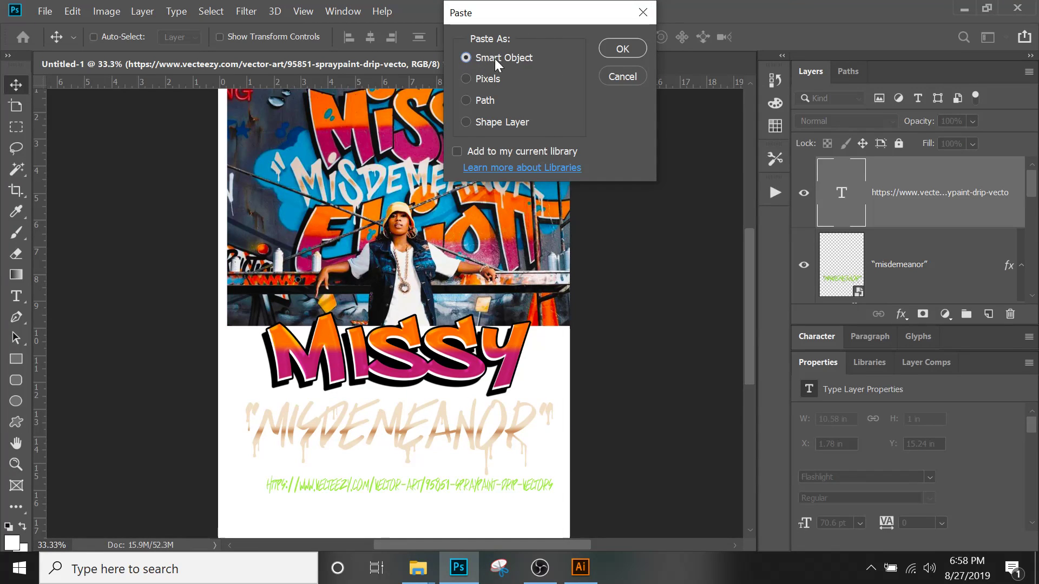
click(617, 50)
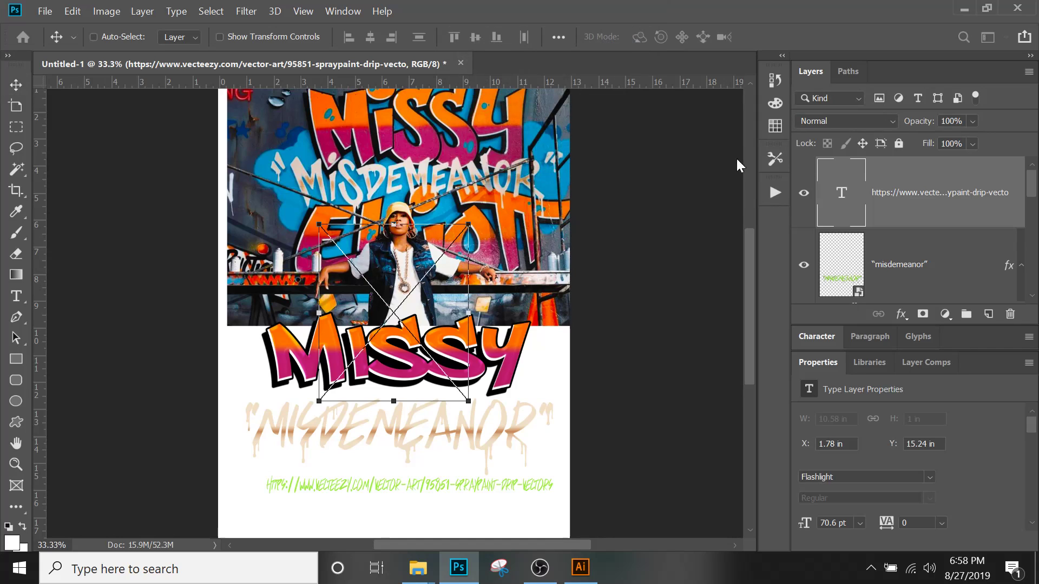
- Scale the pasted splatter to about 306% wide and 221% high so it spans the design over the lettering, and commit it
drag(441, 322, 348, 365)
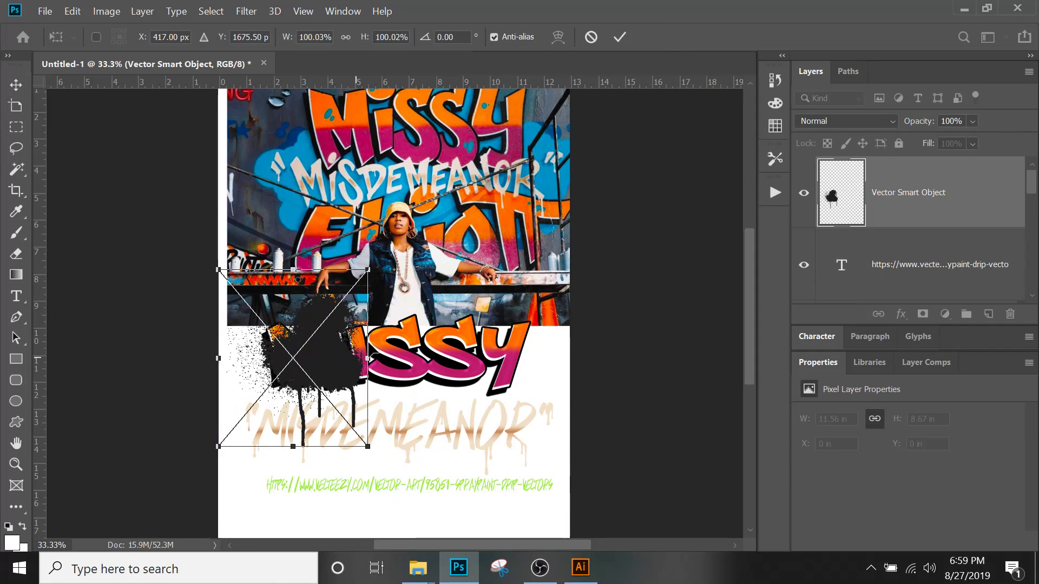
drag(368, 269, 541, 124)
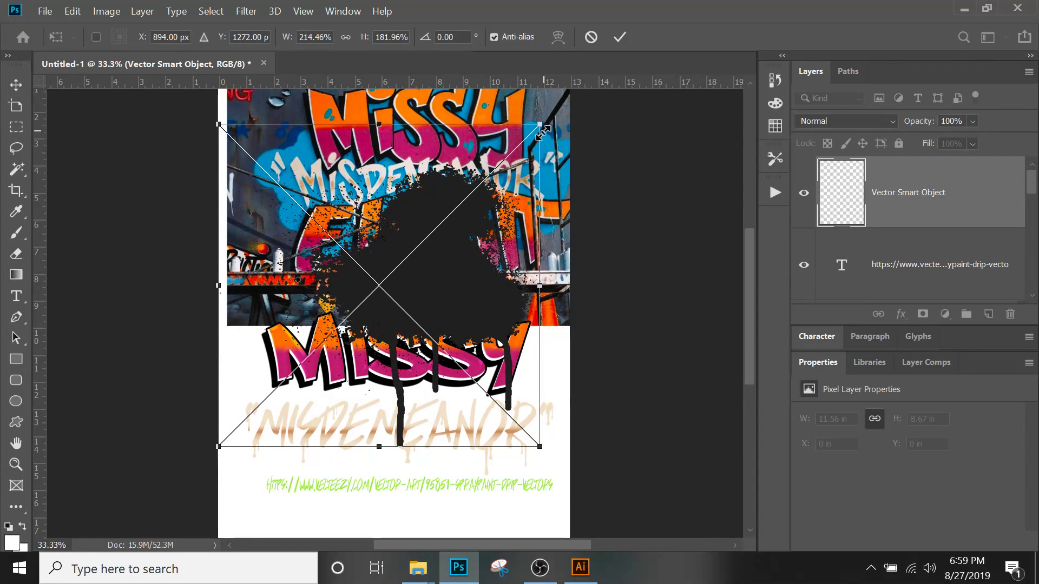
drag(540, 446, 562, 514)
drag(218, 319, 112, 303)
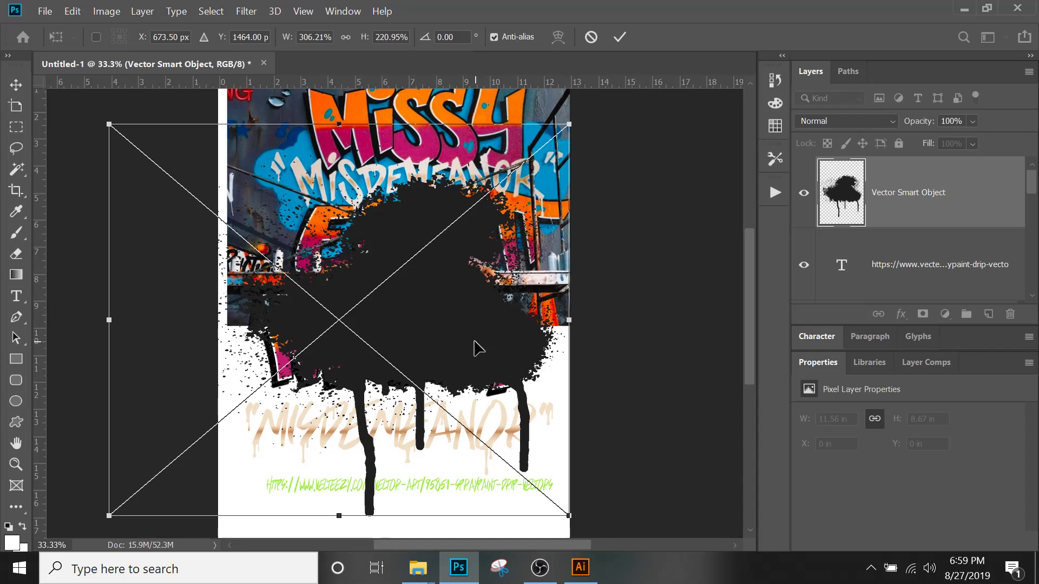
key(Return)
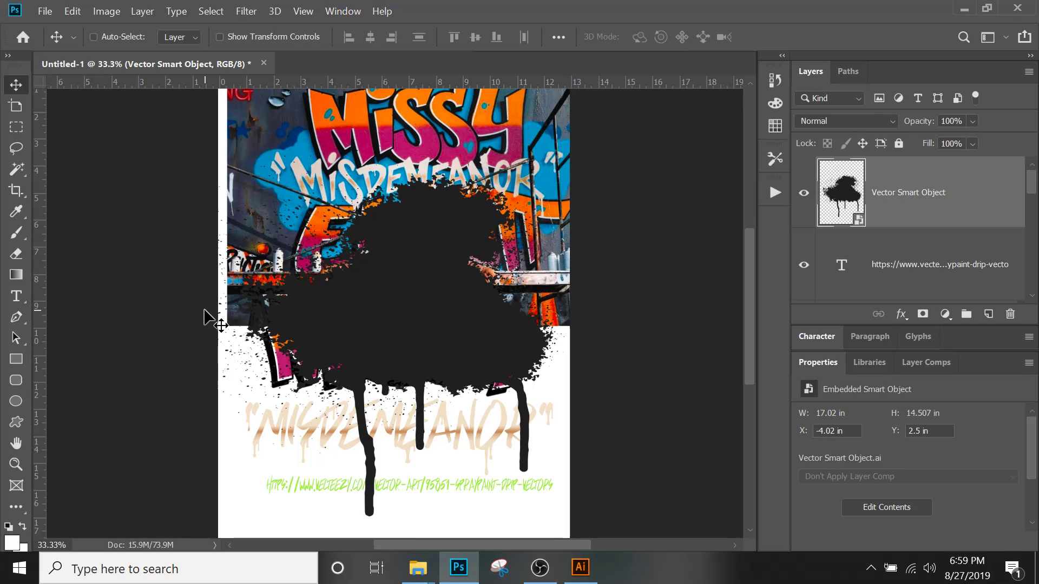
- Open the splatter Smart Object's contents in Illustrator, and dismiss the welcome tour and update notice
double_click(854, 200)
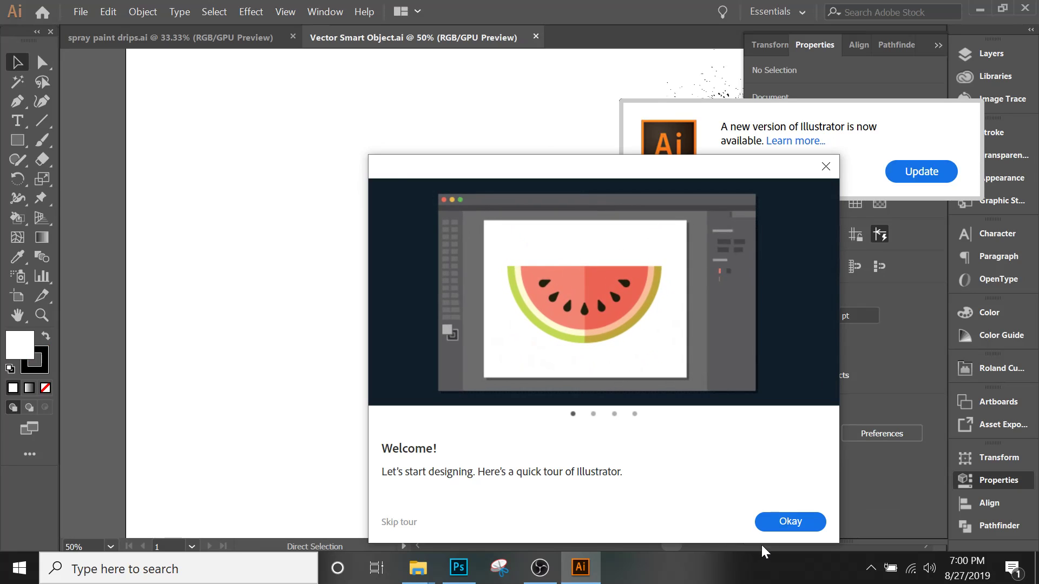
click(784, 521)
click(759, 169)
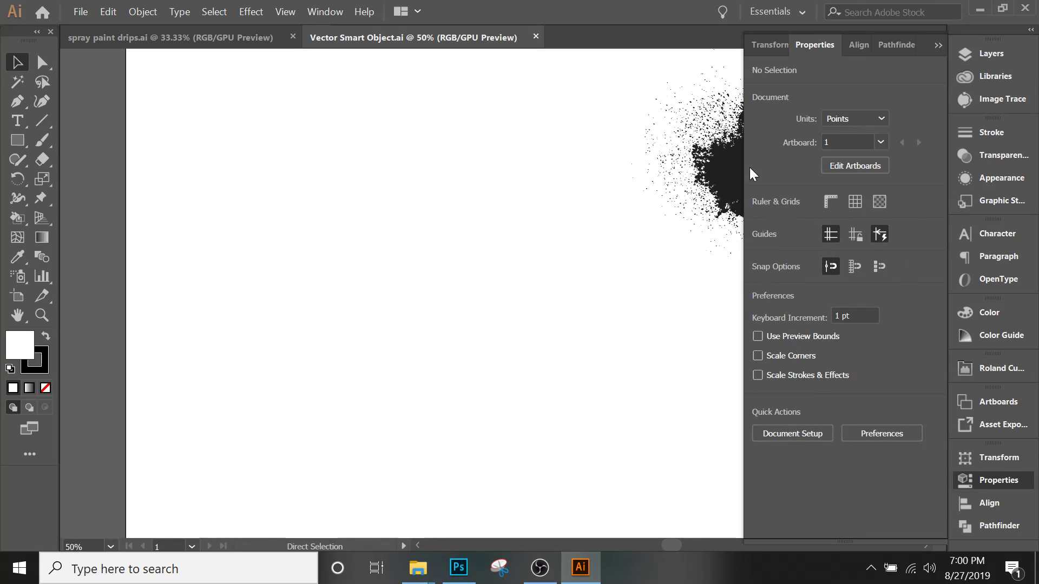
mouse_move(657, 190)
mouse_down()
mouse_move(357, 196)
mouse_move(389, 209)
mouse_up()
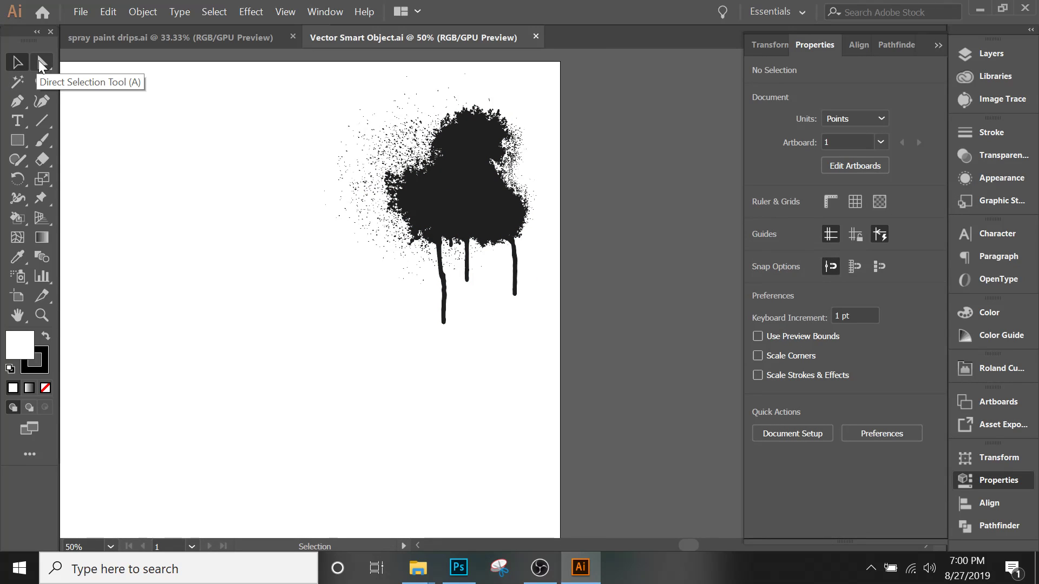
- Isolate the splatter group, delete the outlying specks at its far left and upper left, and exit isolation
drag(284, 96, 364, 251)
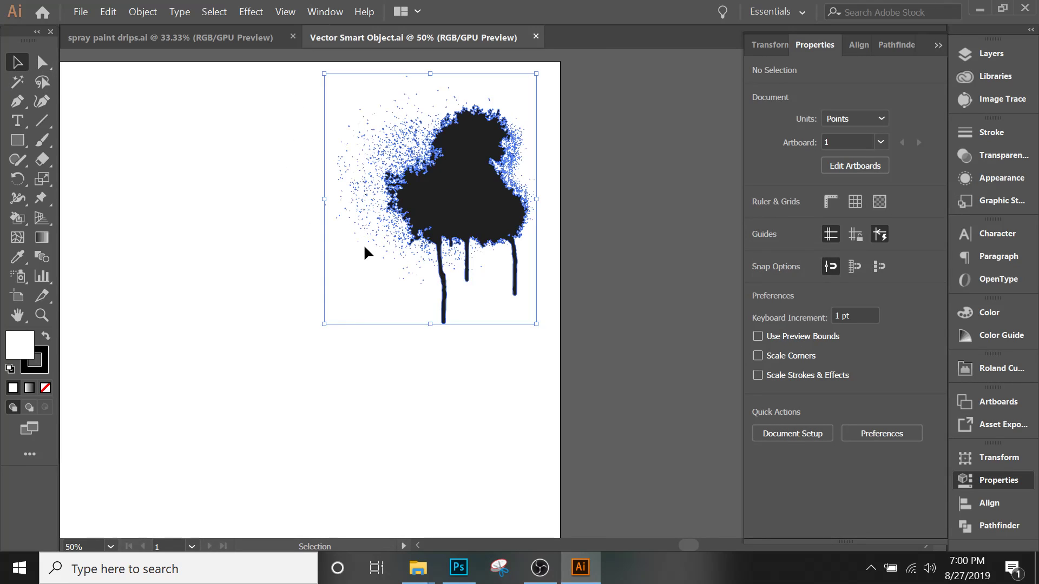
double_click(436, 216)
mouse_move(314, 102)
mouse_down()
mouse_move(375, 258)
mouse_move(378, 297)
mouse_move(367, 308)
mouse_up()
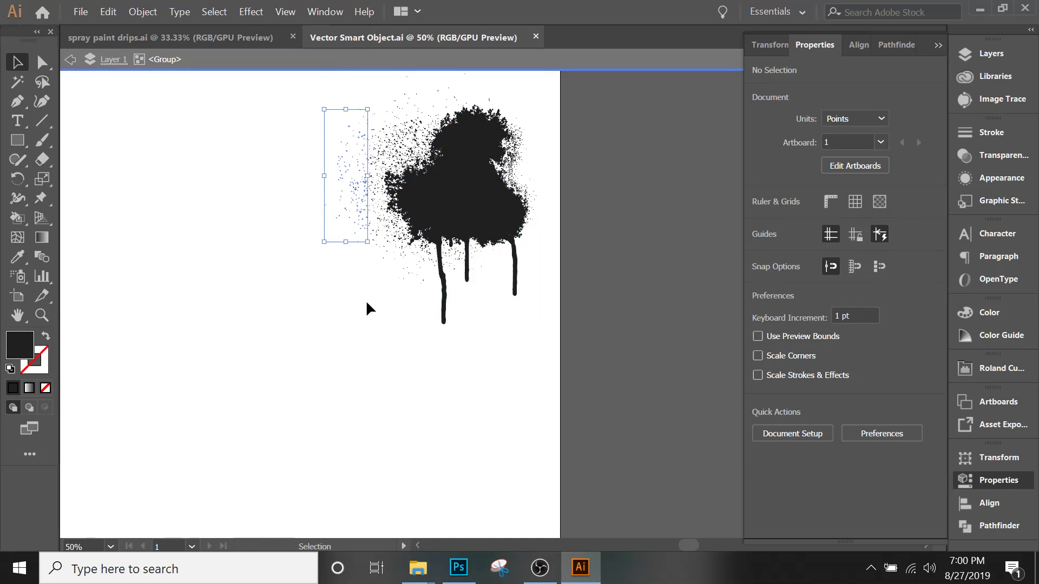
key(Delete)
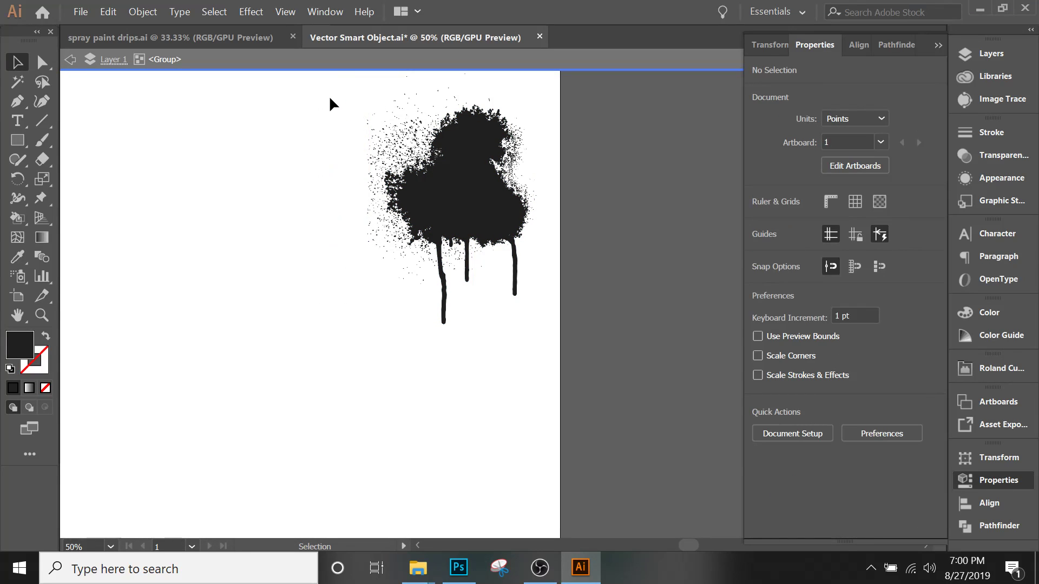
drag(331, 99, 411, 139)
key(Delete)
double_click(598, 148)
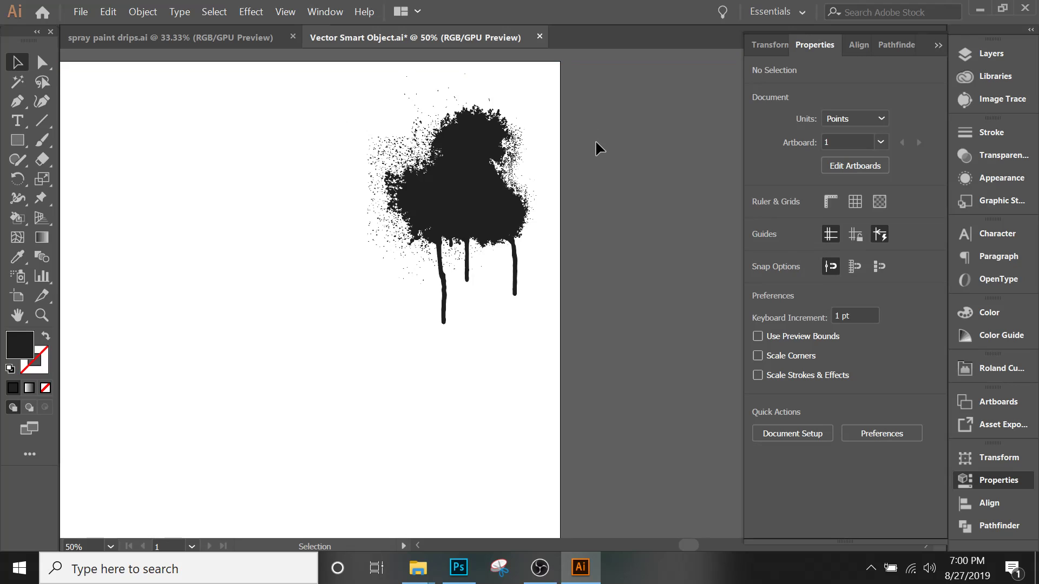
- Isolate the splatter group again and delete more stray specks along its upper-left and lower-left edges
click(493, 210)
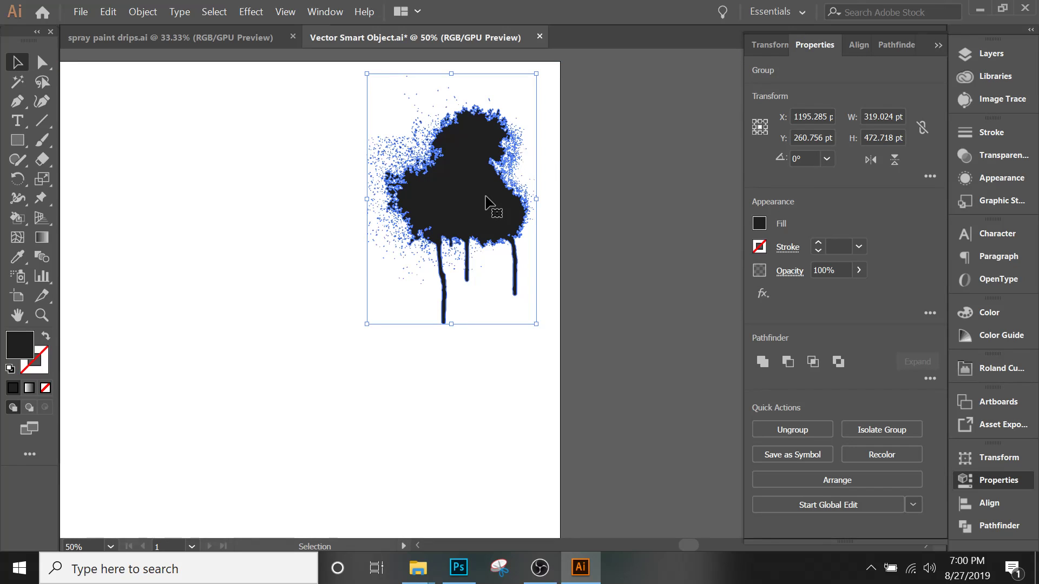
double_click(490, 204)
mouse_move(521, 274)
mouse_down()
mouse_move(420, 146)
mouse_move(386, 154)
mouse_move(382, 144)
mouse_up()
click(357, 114)
click(373, 135)
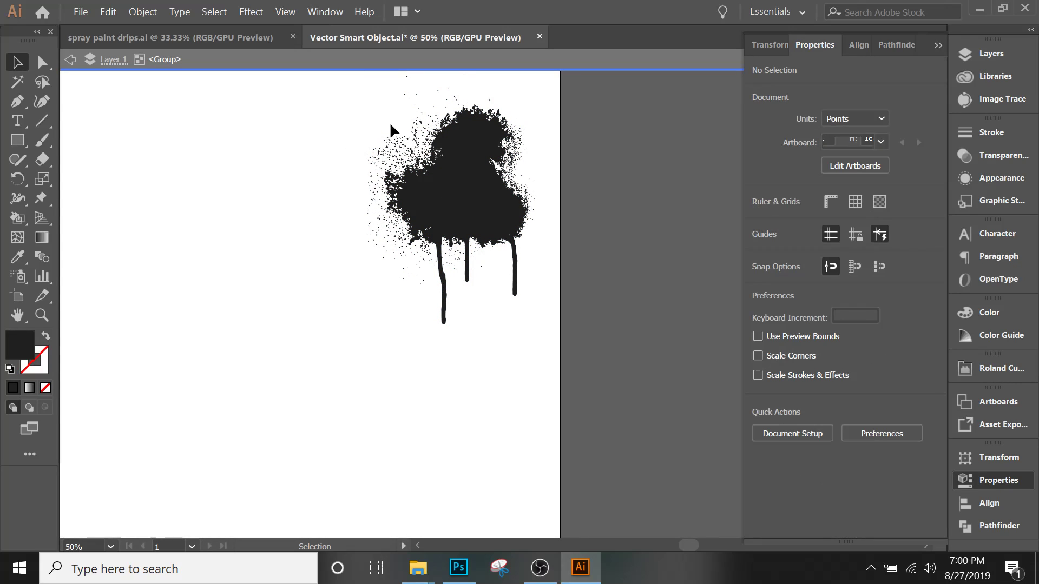
drag(396, 148, 385, 165)
click(364, 141)
click(364, 214)
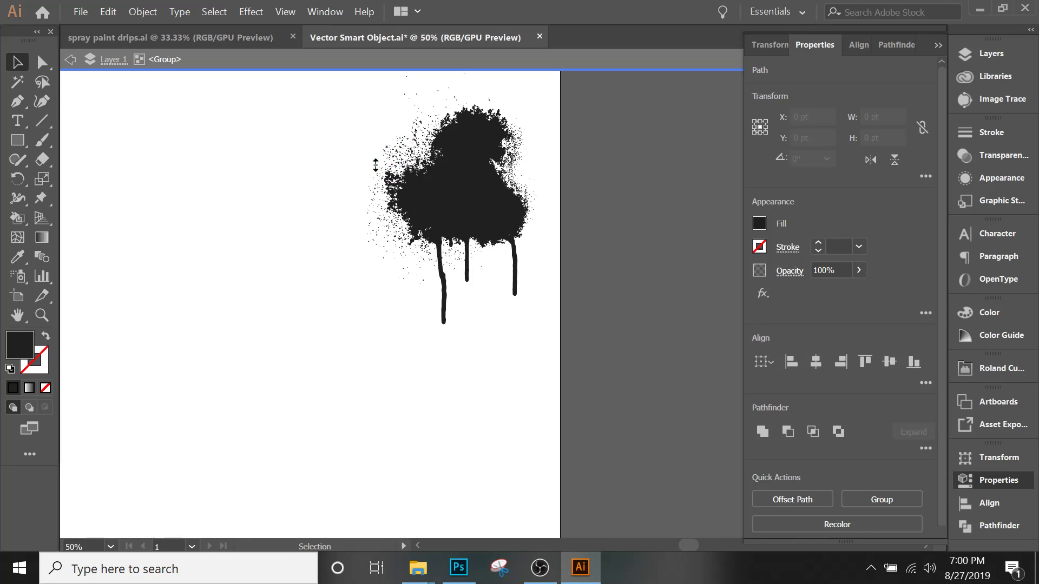
drag(364, 213, 397, 252)
click(377, 239)
click(428, 292)
click(589, 269)
- Delete the loose specks above the splatter and the remaining outliers around its left side
drag(392, 91, 433, 103)
click(433, 93)
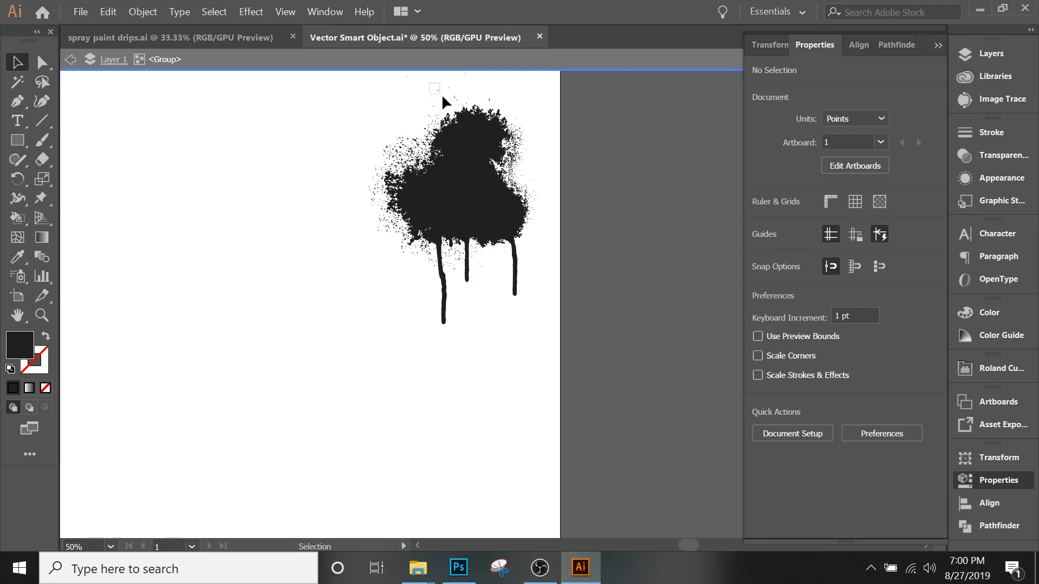
key(Delete)
drag(448, 81, 505, 106)
key(Delete)
key(Delete)
drag(338, 138, 364, 198)
key(Delete)
key(Delete)
key(Delete)
key(Delete)
click(363, 128)
drag(364, 128, 409, 120)
key(Delete)
- Isolate the splatter's compound path and shift the right drip's anchor points up and slightly left into the blob to shorten it
drag(444, 308, 442, 306)
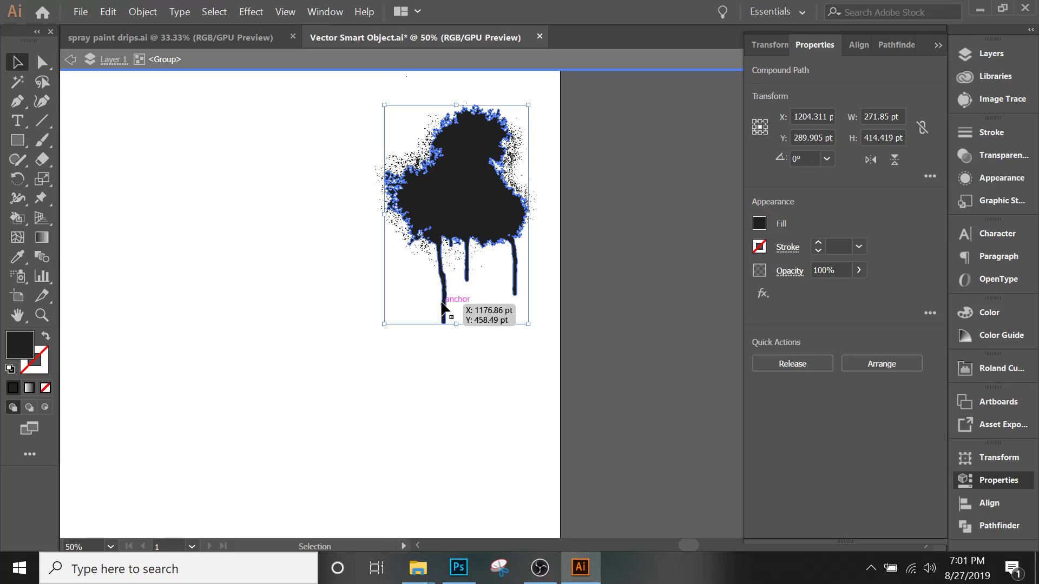
double_click(456, 225)
click(533, 301)
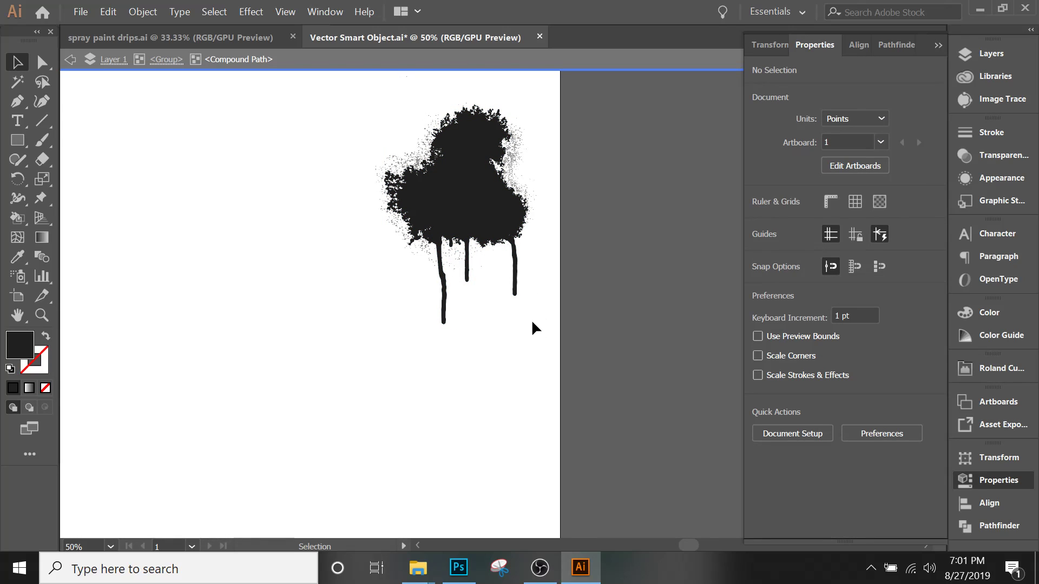
drag(508, 252, 556, 281)
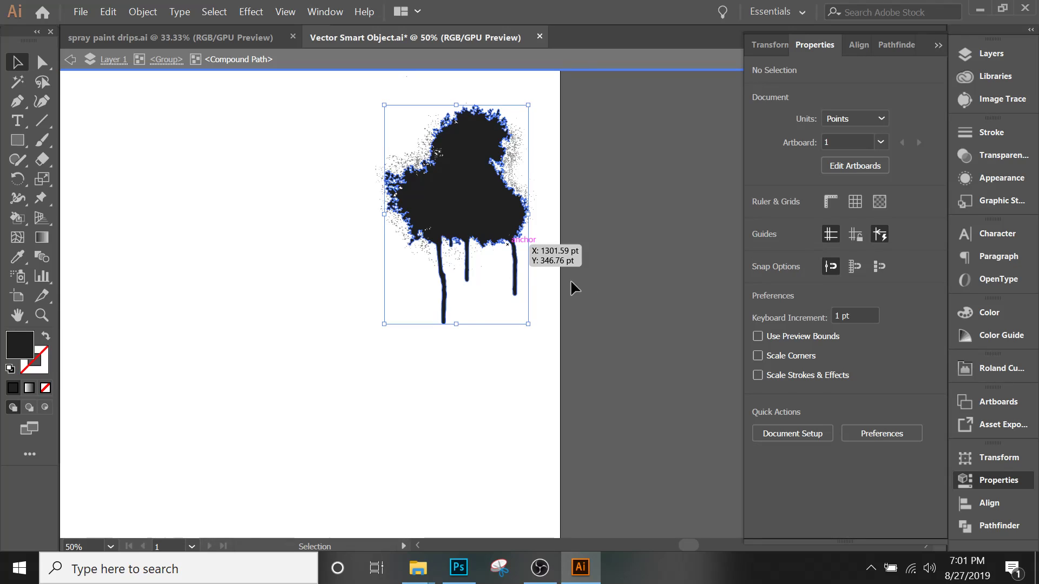
key(a)
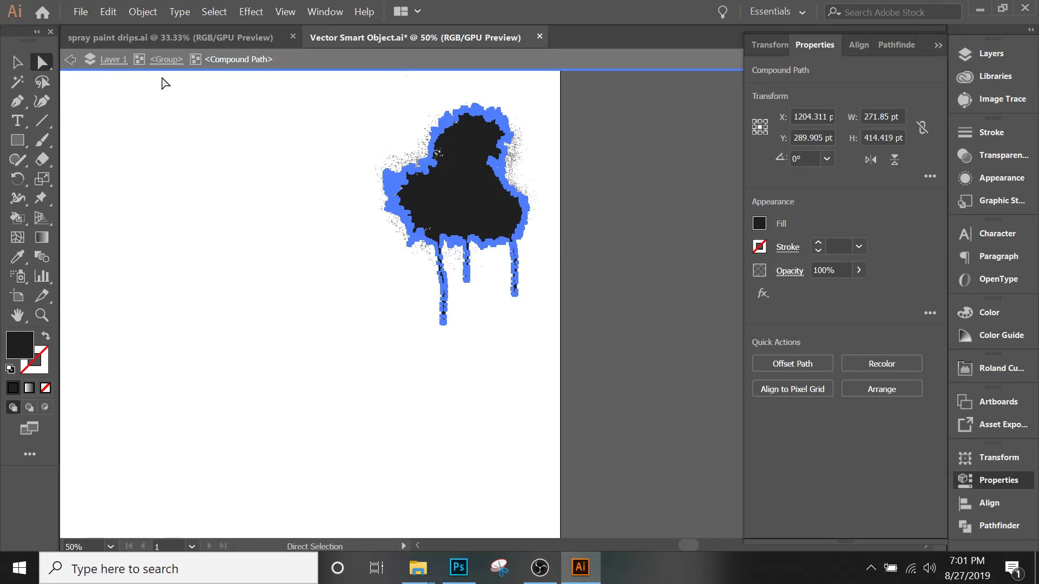
click(607, 310)
drag(523, 303, 506, 244)
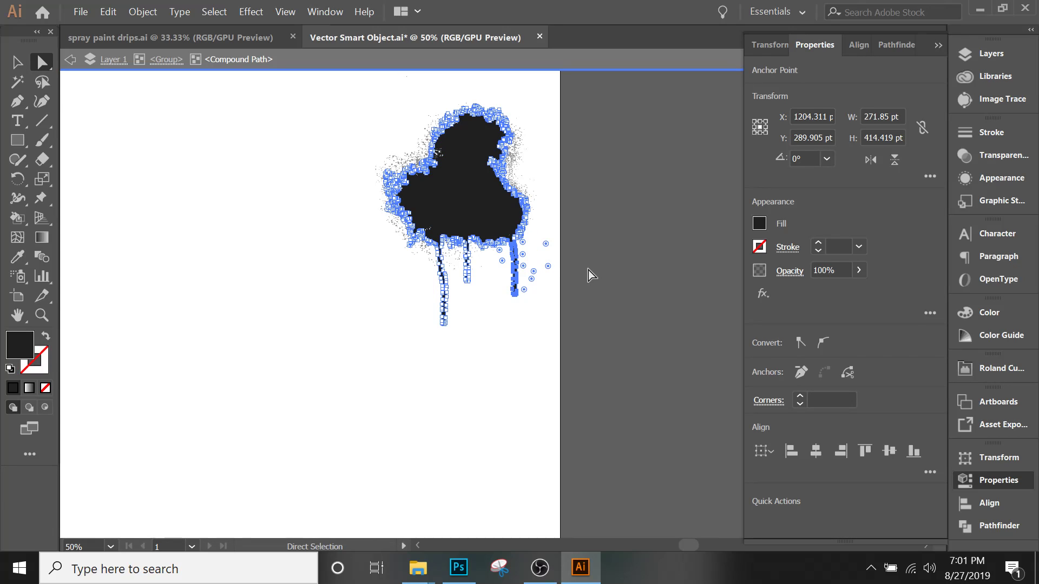
key(Up)
key(Up)
key(Up)
key(Up)
key(Up)
key(Up)
key(Up)
key(Up)
key(Up)
key(Up)
key(Up)
key(Up)
key(Up)
key(Up)
key(Up)
key(Up)
key(Up)
key(Up)
key(Up)
key(Up)
key(Up)
key(Up)
key(Up)
key(Up)
key(Up)
key(Up)
key(Left)
key(Left)
key(Left)
key(Left)
key(Left)
key(Left)
key(Left)
key(Left)
key(Left)
key(Up)
key(Up)
key(Up)
key(Up)
key(Up)
key(Up)
key(Up)
key(Up)
key(Up)
key(Up)
key(Up)
key(Up)
key(Up)
key(Up)
key(Up)
key(Up)
key(Up)
key(Up)
key(Up)
key(Up)
key(Up)
key(Up)
key(Up)
key(Up)
key(Up)
key(Up)
key(Up)
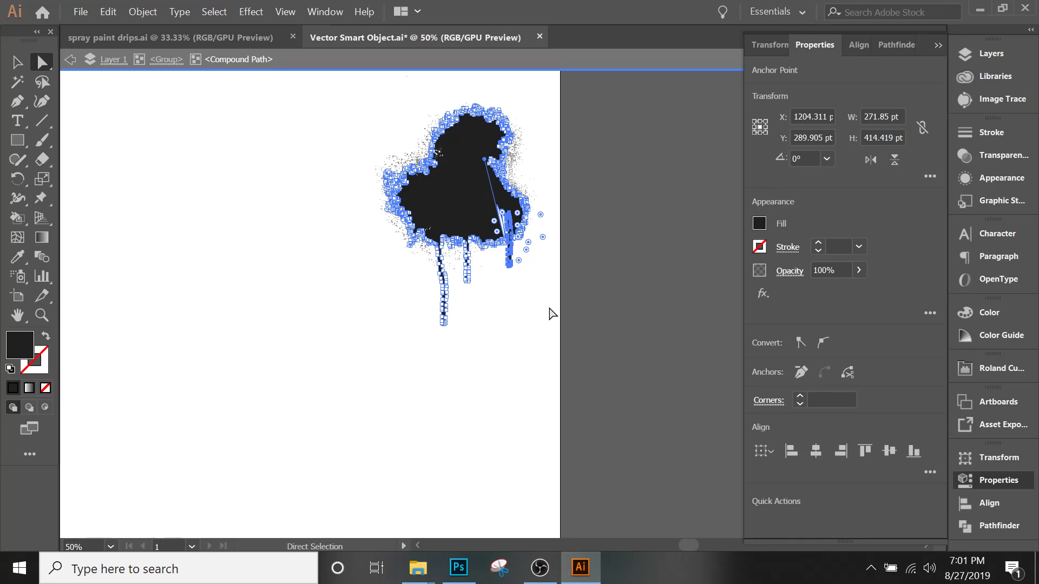
click(551, 313)
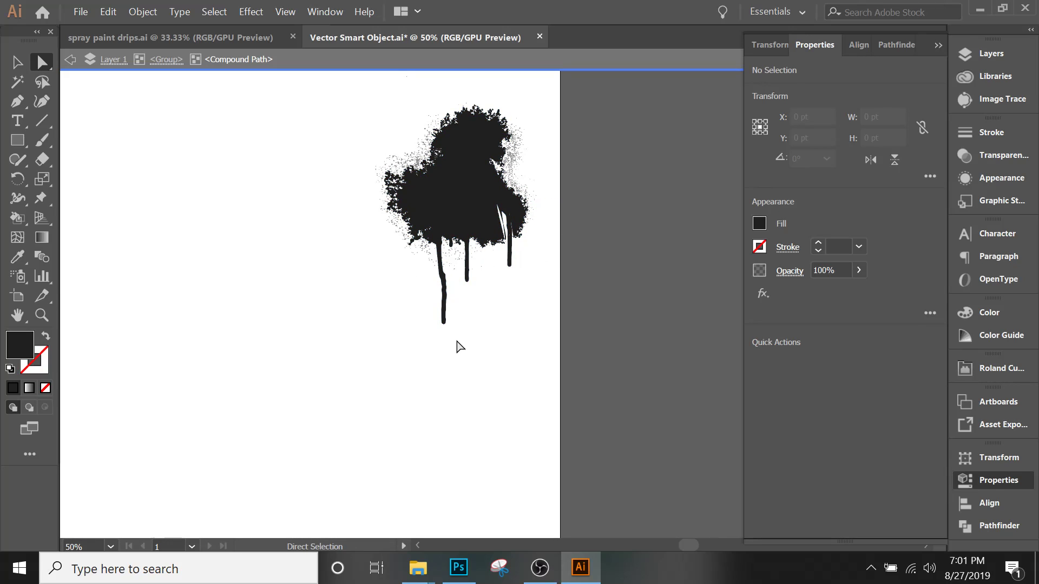
- Shorten the long left drip by moving its anchor points up into the blob
drag(422, 323, 435, 360)
drag(432, 284, 429, 256)
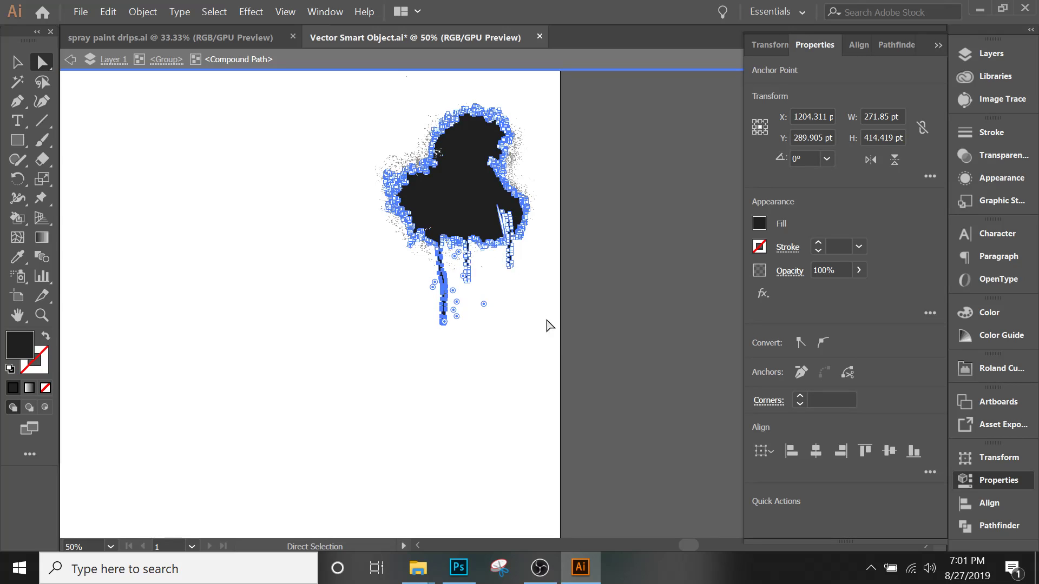
key(ctrl+1)
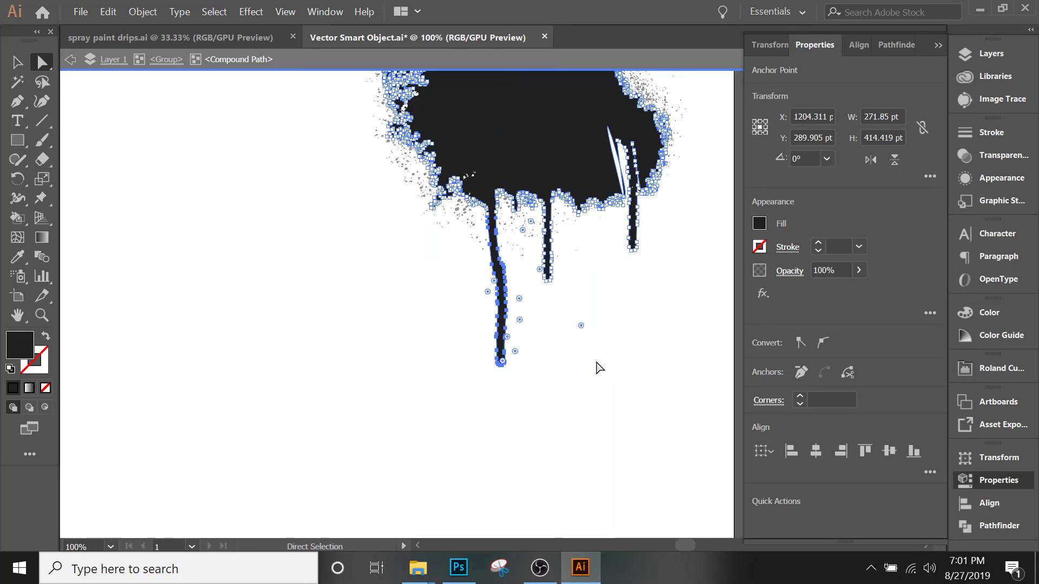
drag(501, 286, 496, 241)
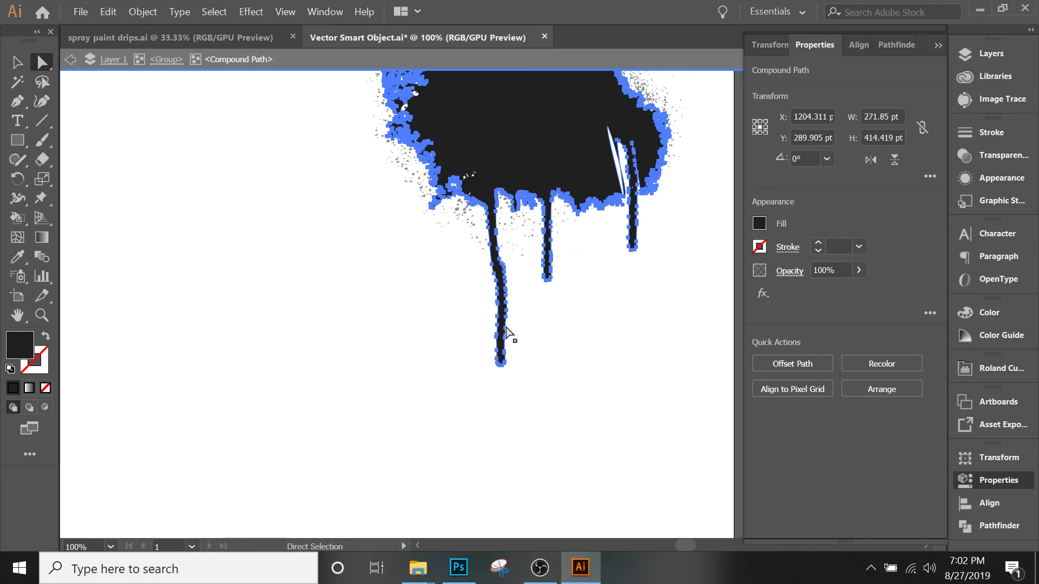
mouse_move(504, 342)
mouse_down()
mouse_move(504, 320)
mouse_move(509, 328)
mouse_up()
click(528, 386)
drag(523, 388, 481, 223)
drag(501, 264, 502, 233)
drag(497, 215, 496, 163)
click(576, 367)
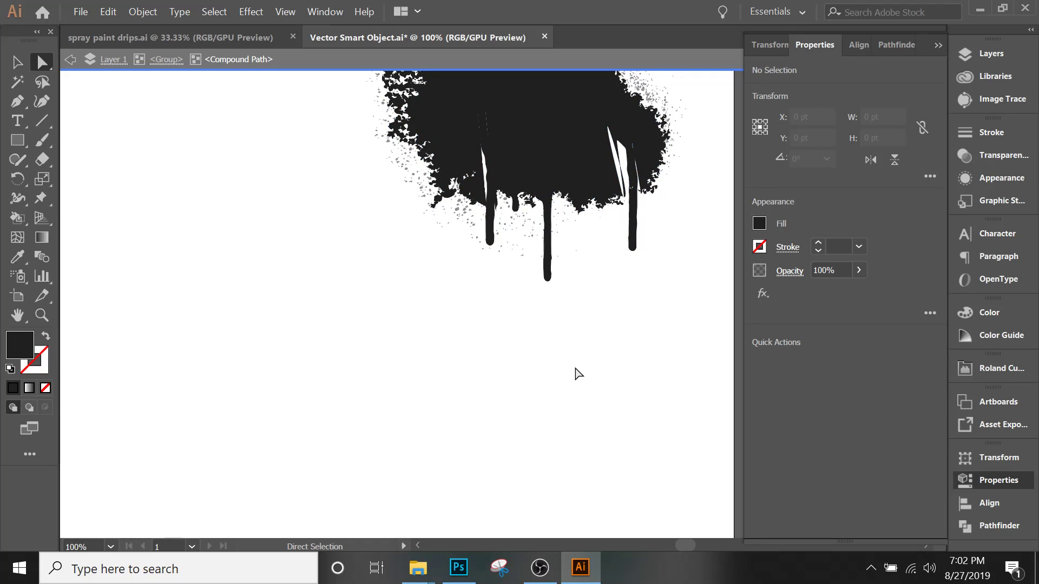
- Try to cover the white gaps above the drips by drawing a closed Pen shape inside the isolated compound path
key(ctrl+minus)
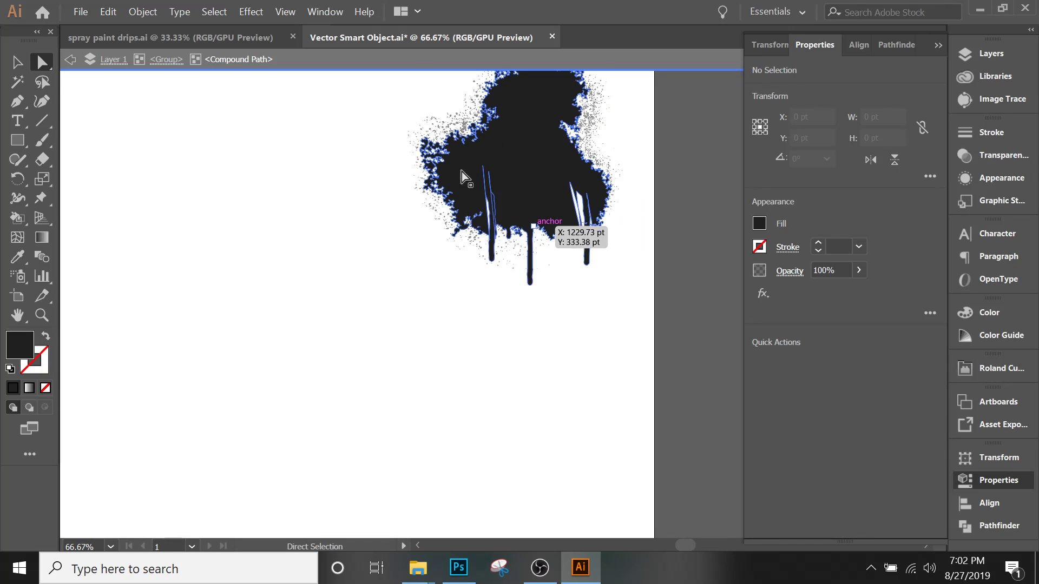
click(17, 101)
click(604, 194)
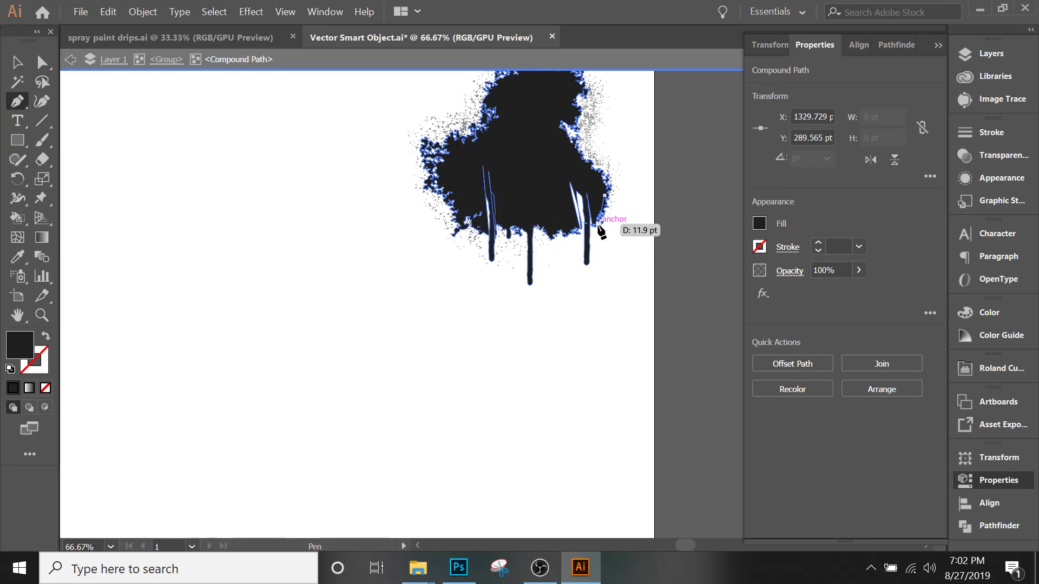
click(600, 216)
click(585, 233)
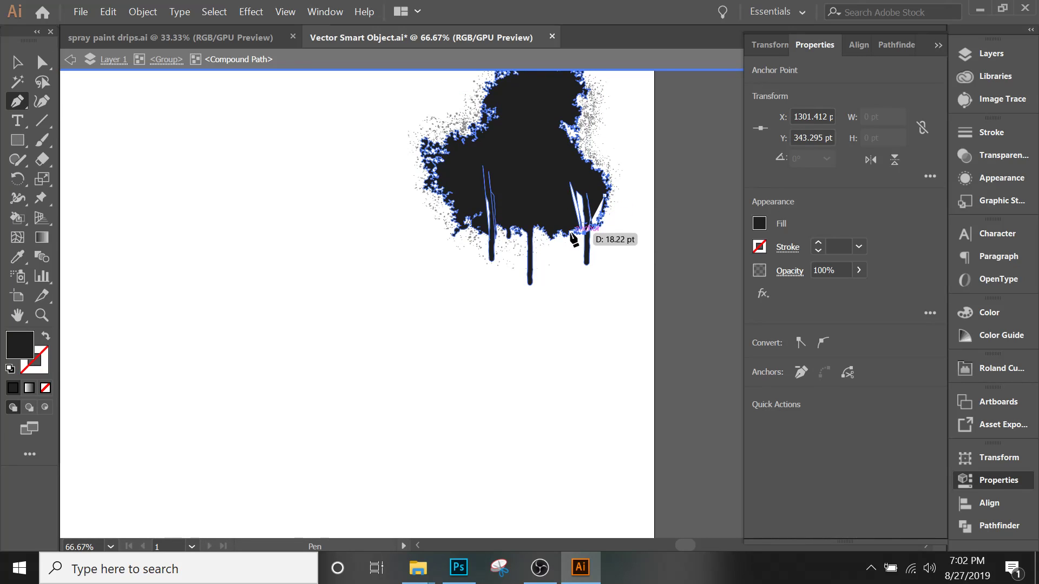
click(561, 223)
click(548, 216)
click(514, 222)
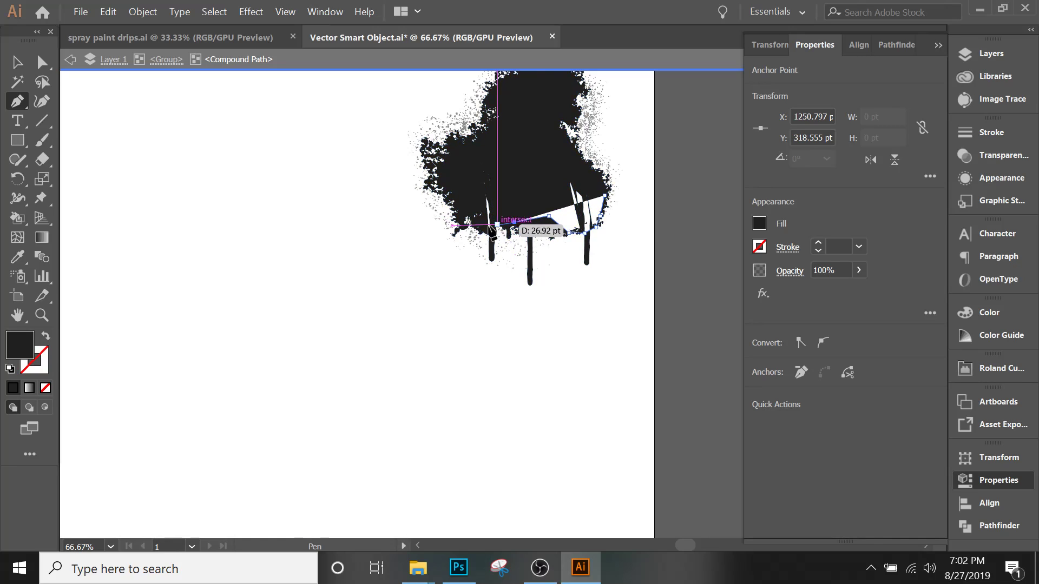
click(495, 237)
click(468, 202)
click(471, 169)
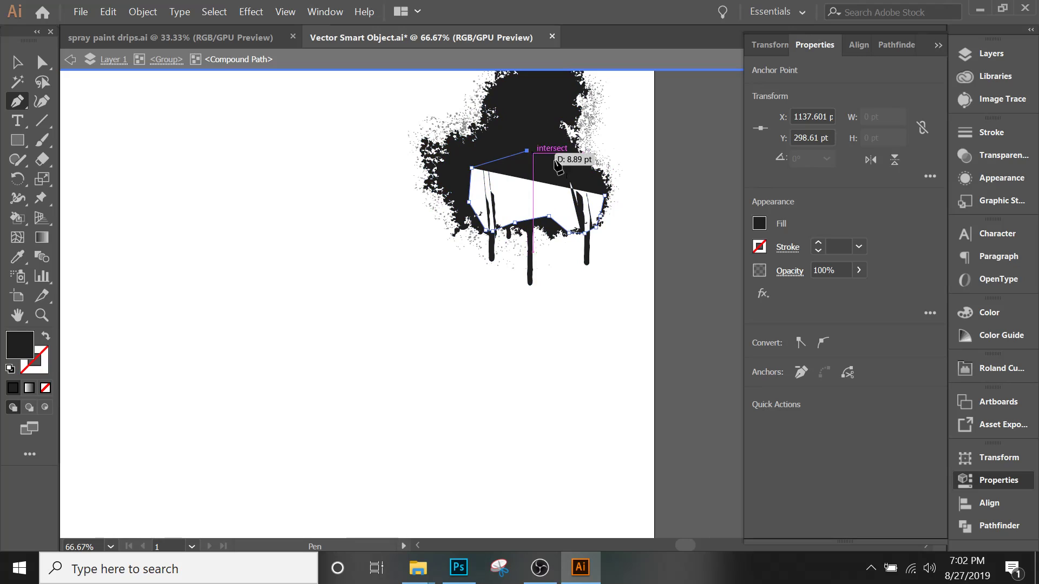
click(527, 151)
click(583, 175)
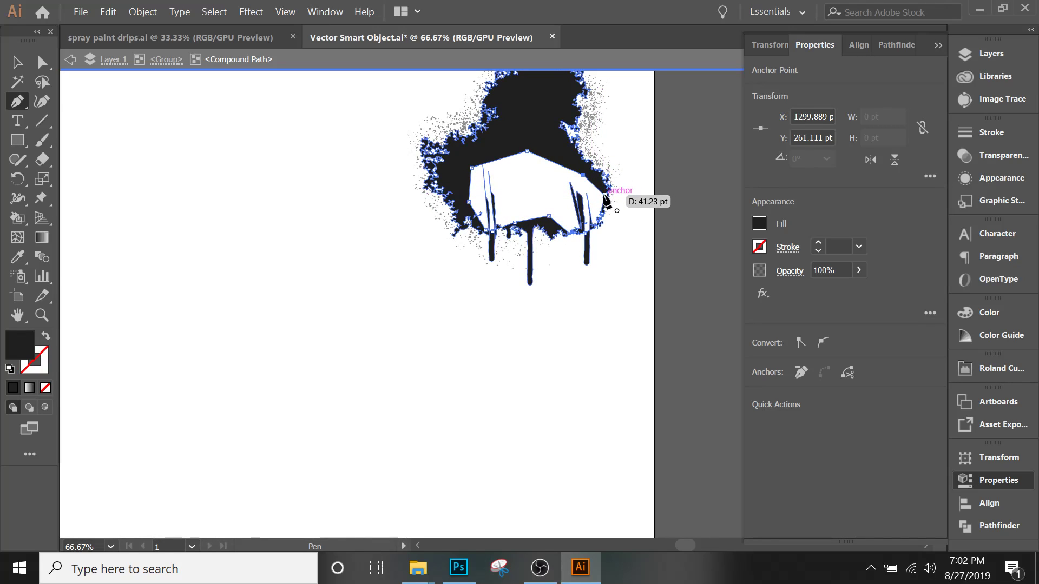
click(605, 196)
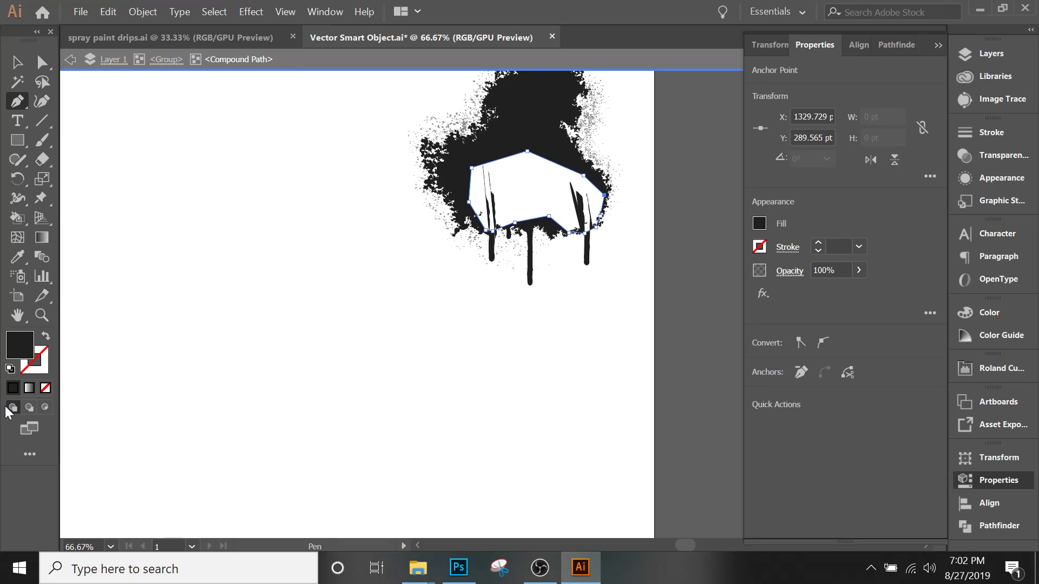
- Undo all the Pen points of the patch drawn inside the compound path
key(Escape)
key(ctrl+z)
key(ctrl+z)
key(ctrl+z)
key(ctrl+z)
key(ctrl+z)
key(ctrl+z)
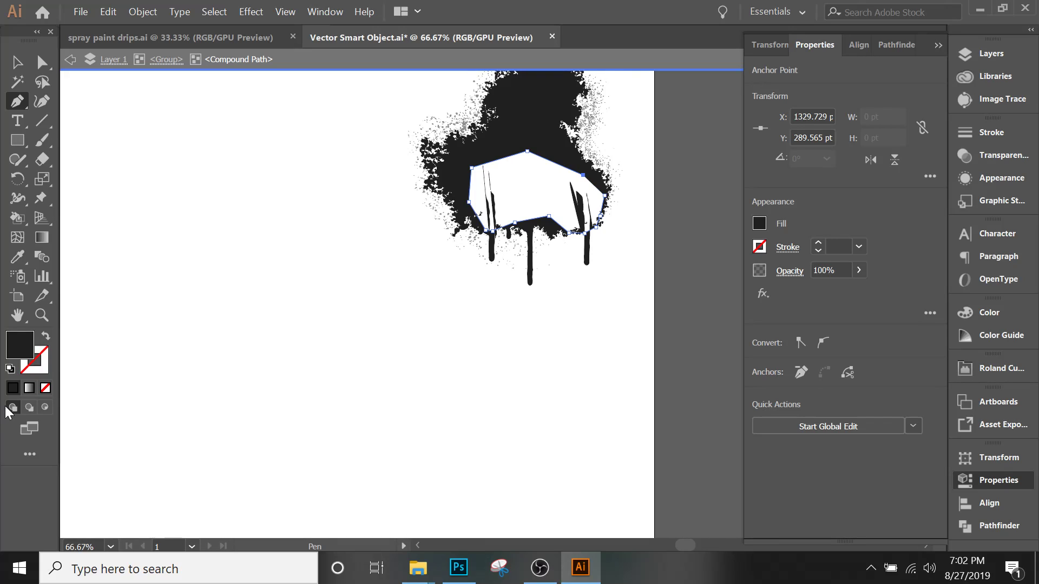
key(ctrl+z)
key(ctrl+z)
key(ctrl+z)
key(ctrl+z)
key(ctrl+z)
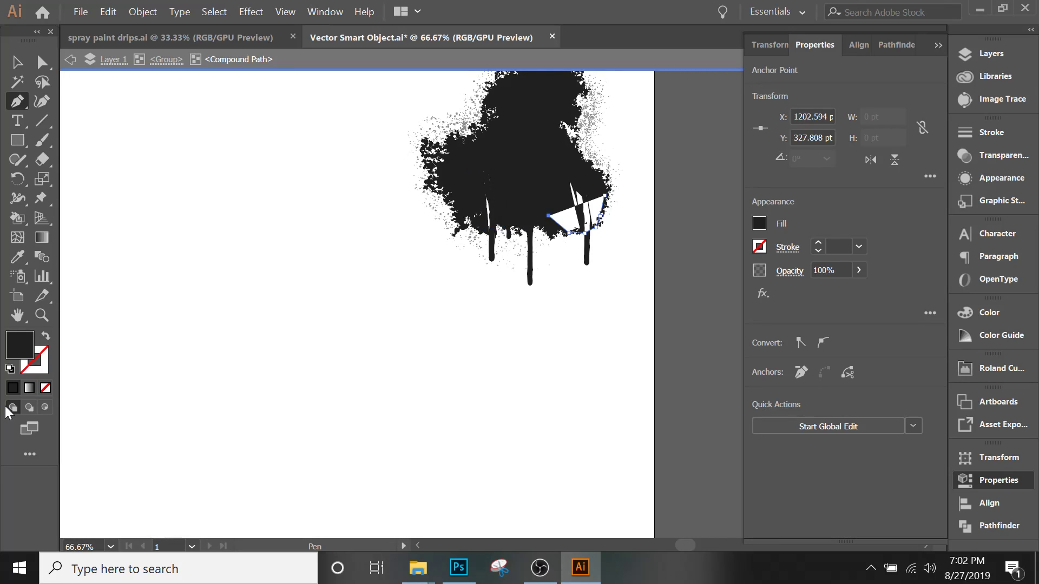
key(ctrl+z)
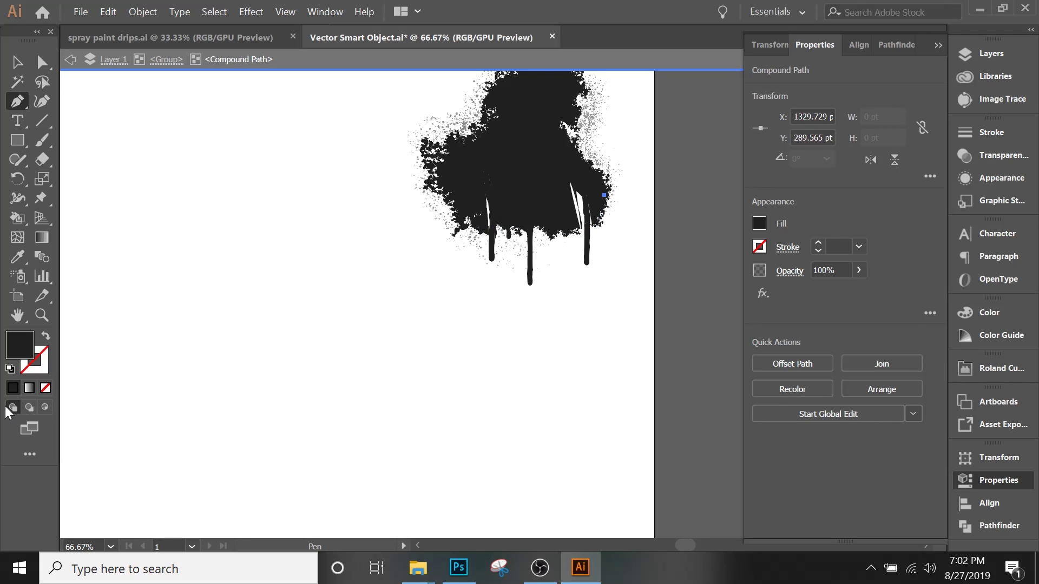
key(ctrl+z)
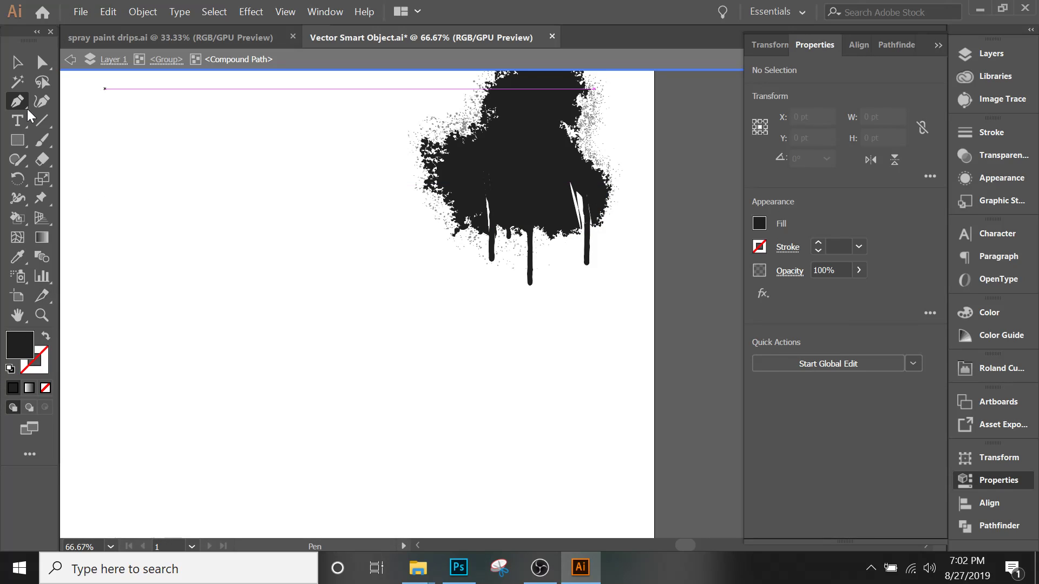
- Exit isolation mode and draw a closed Pen shape over the splatter's lower body to fill the white gaps above the drips
key(v)
double_click(160, 186)
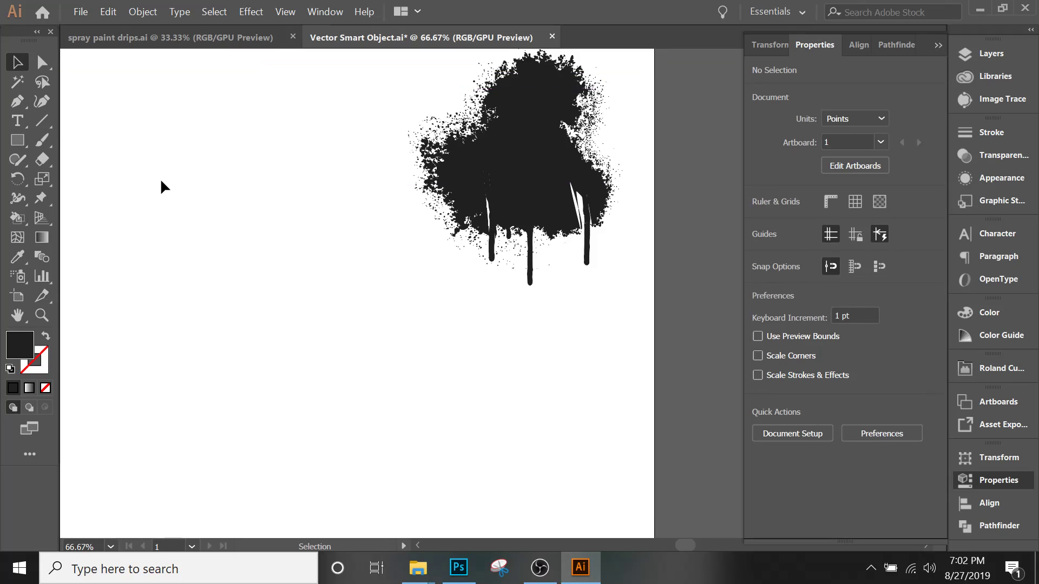
click(17, 101)
click(602, 192)
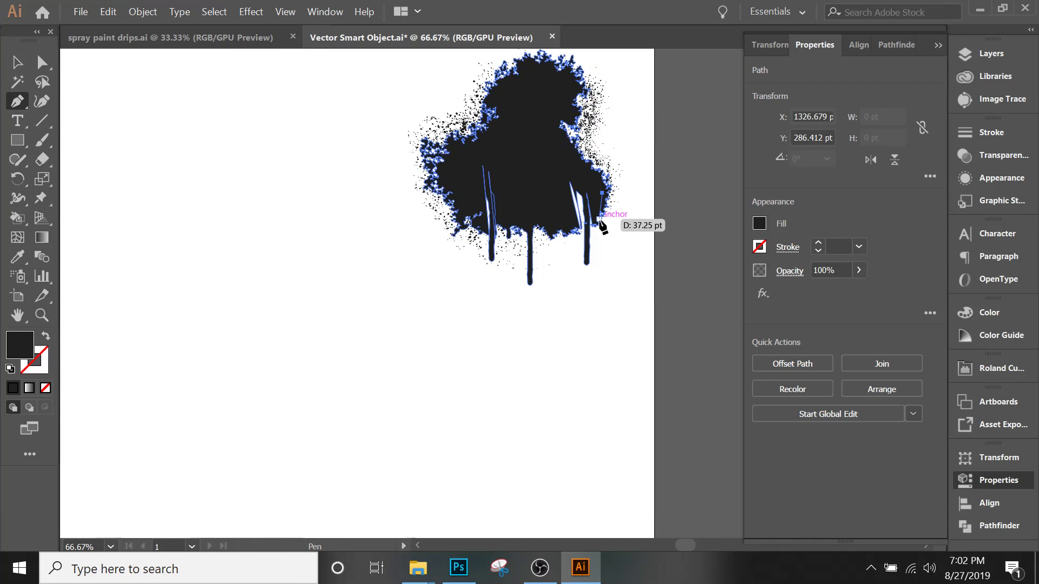
click(590, 226)
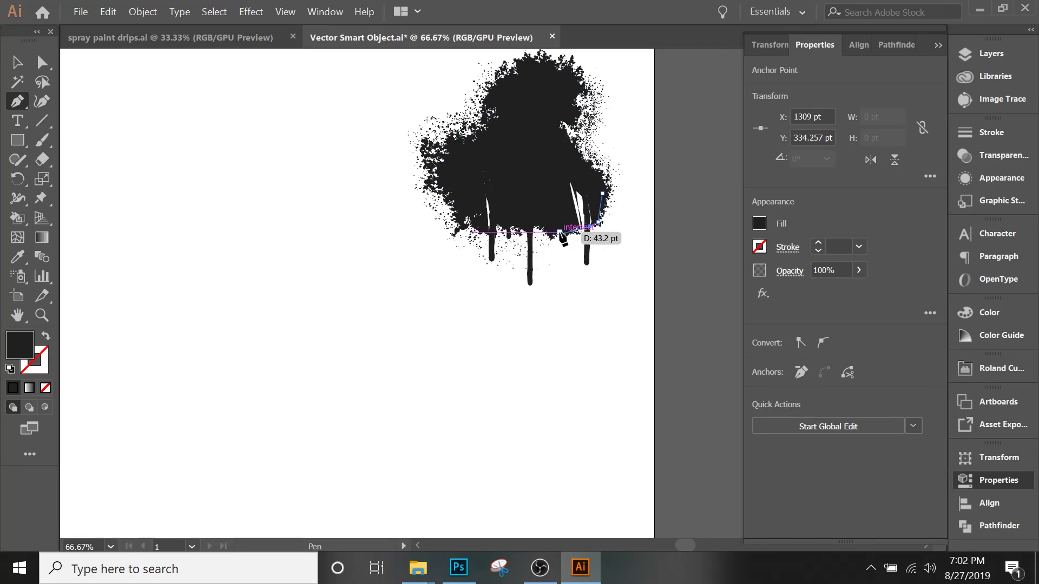
click(533, 214)
click(501, 224)
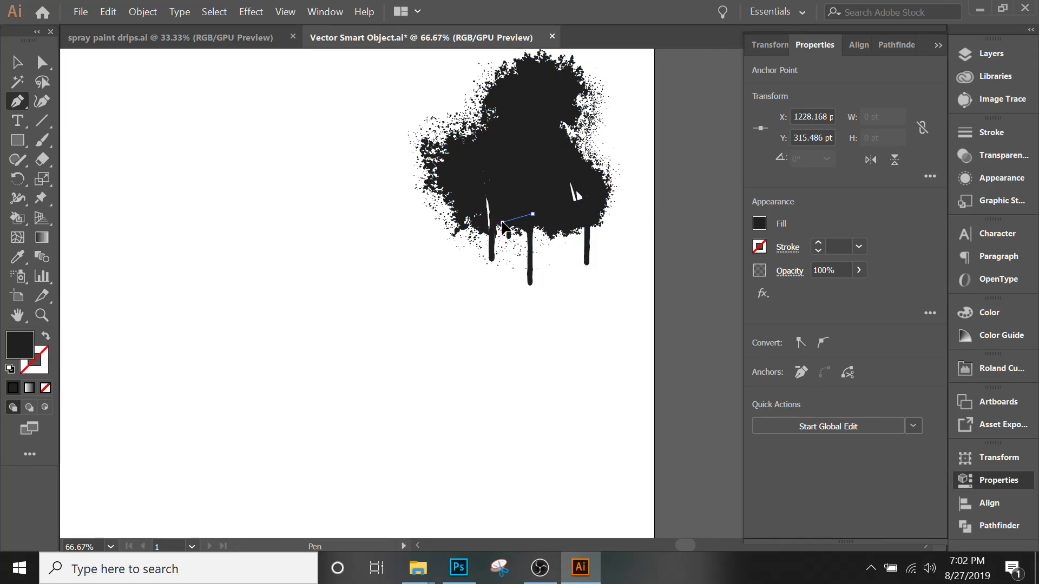
click(495, 228)
click(479, 227)
click(463, 195)
click(461, 164)
click(497, 156)
click(554, 162)
click(589, 184)
click(605, 194)
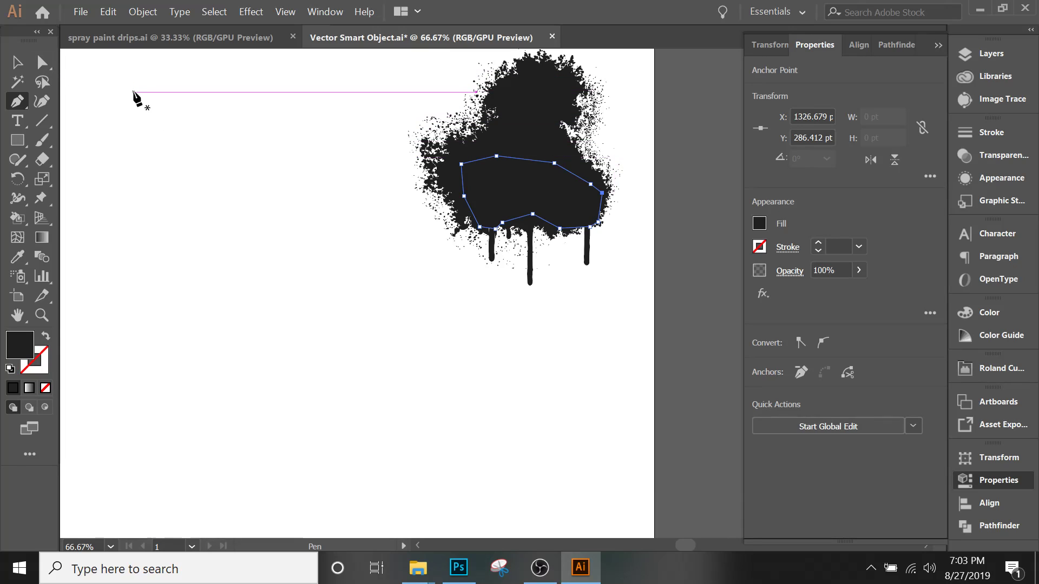
click(17, 62)
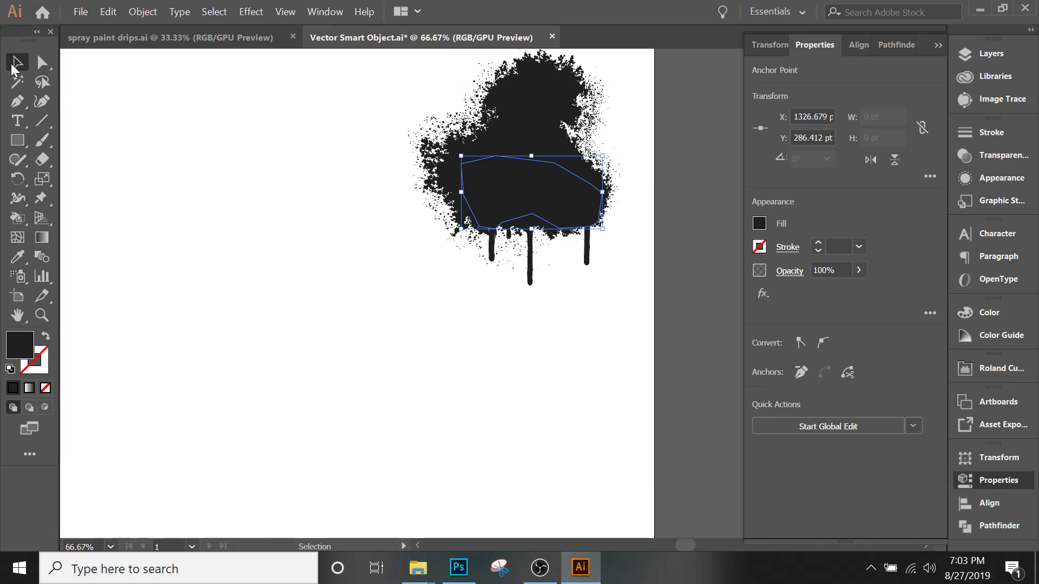
click(712, 403)
drag(614, 345, 436, 88)
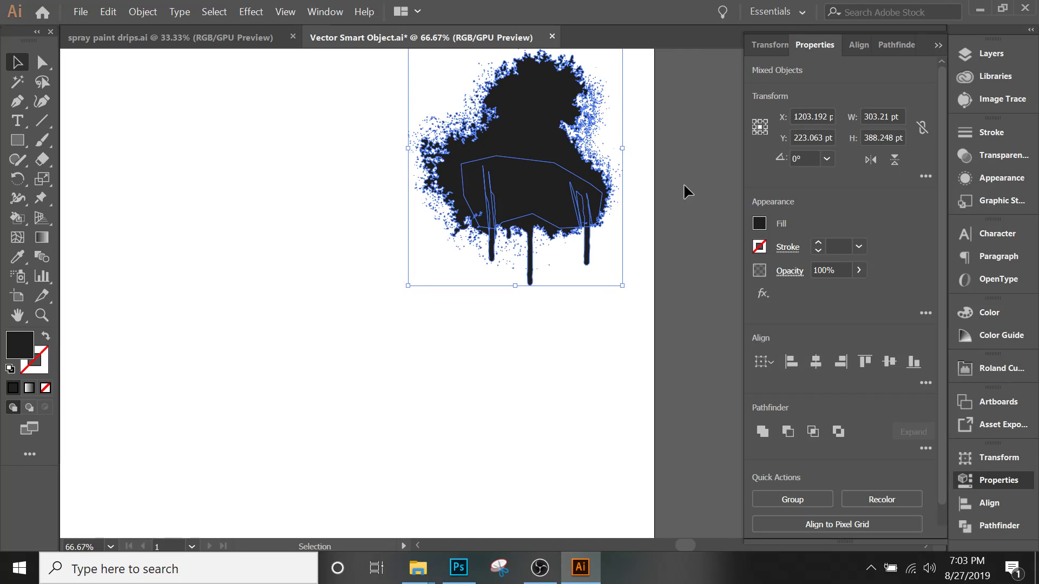
click(679, 263)
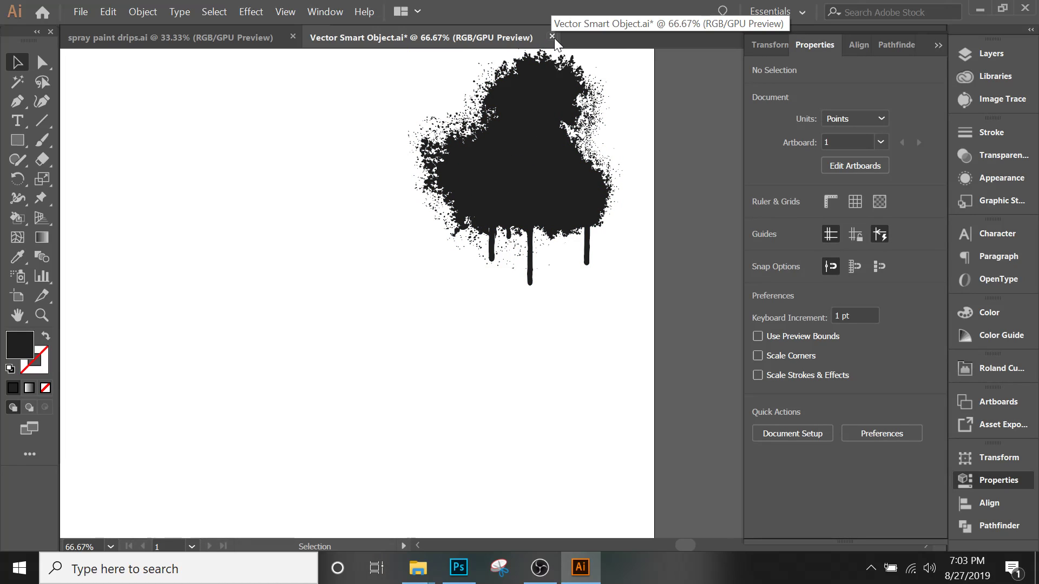
- Save and close Vector Smart Object.ai, and in Photoshop move the splatter right and slightly down to about X 0.1 in, Y 4.14 in
key(ctrl+s)
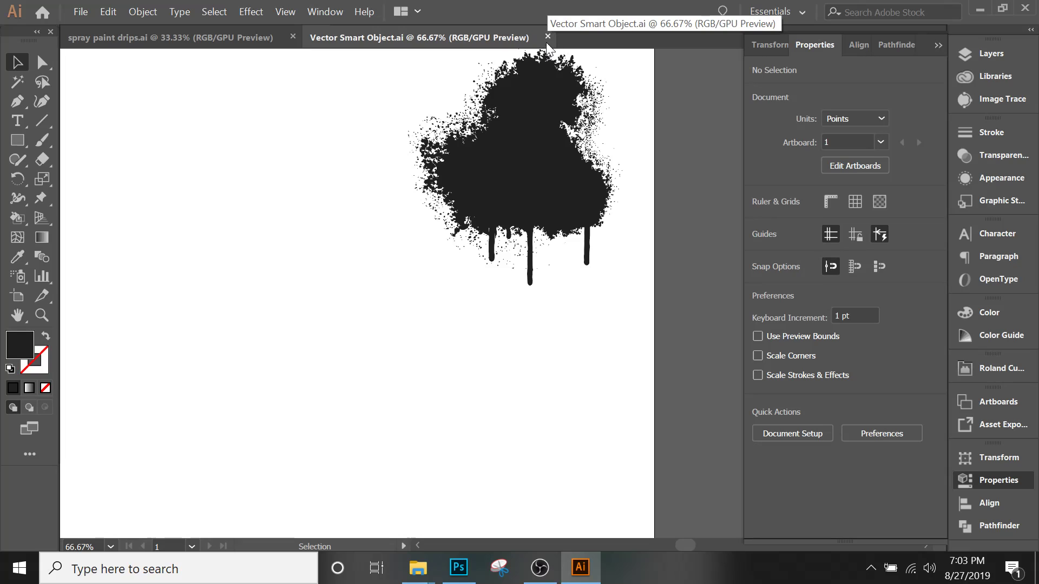
click(548, 37)
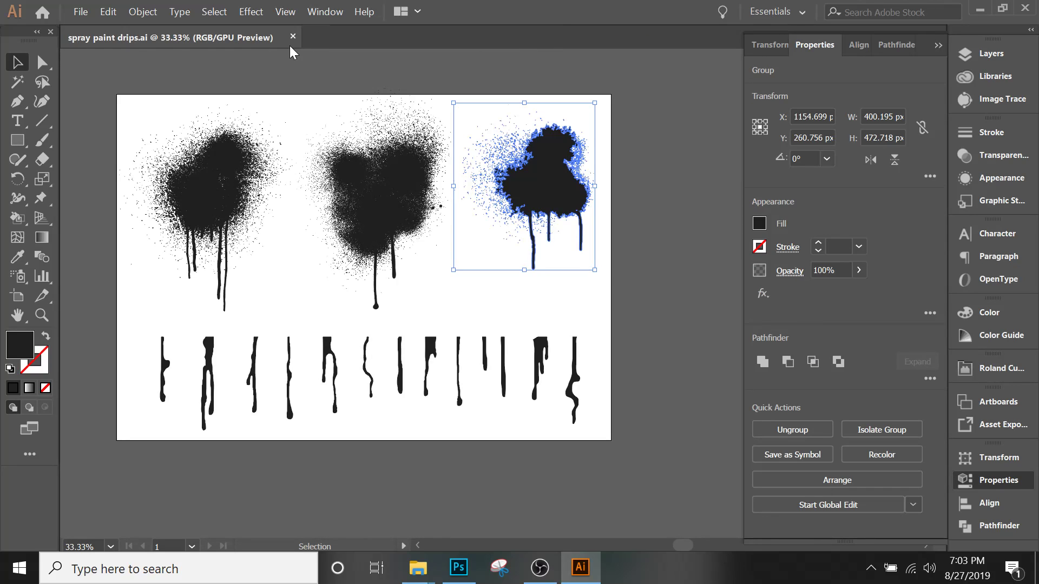
click(459, 567)
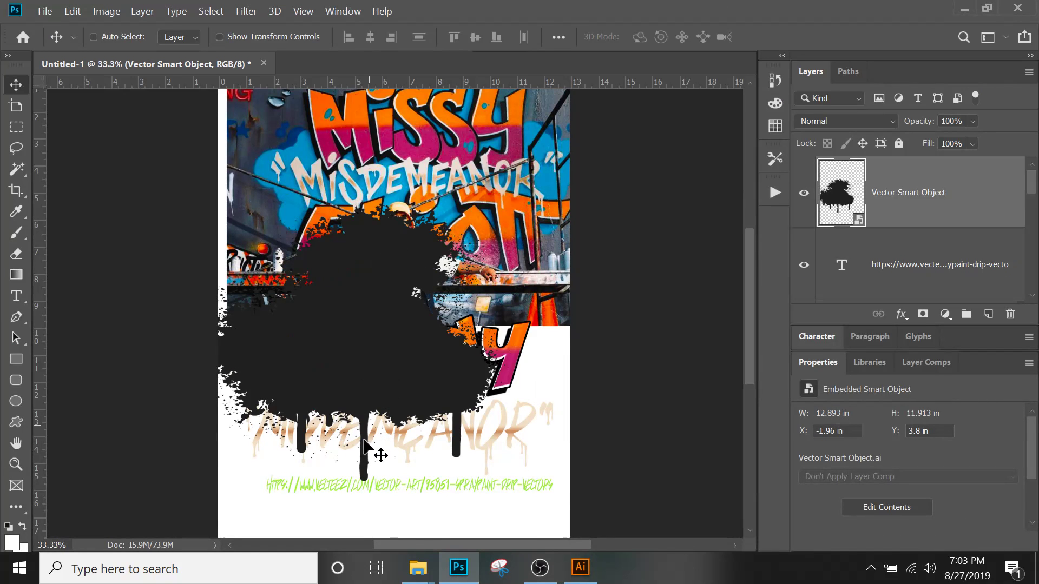
drag(357, 352, 414, 362)
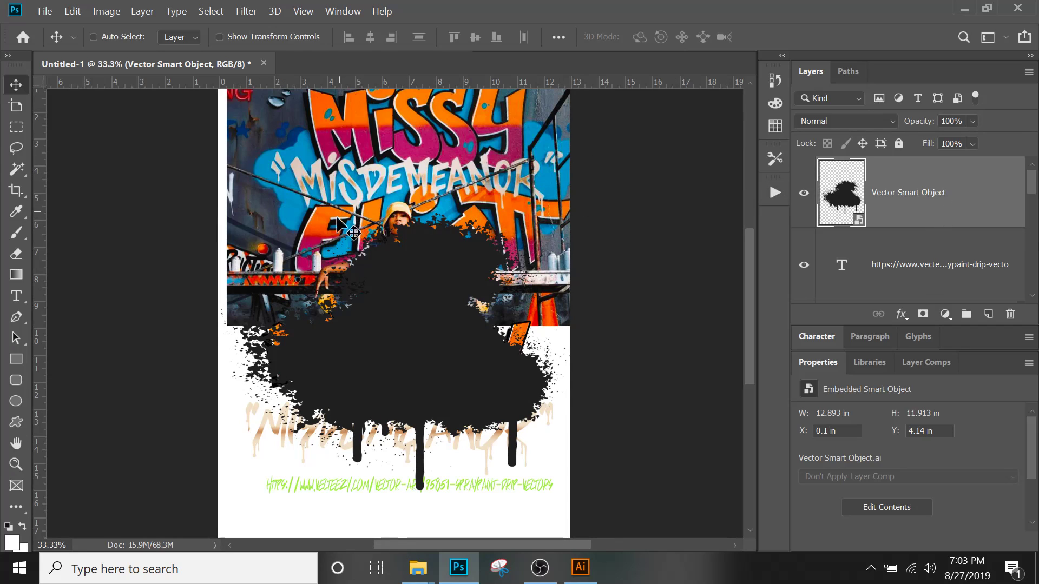
- Add a Color Overlay to the splatter, sampling the mural's blue and brightening it to 01a7e7
click(903, 319)
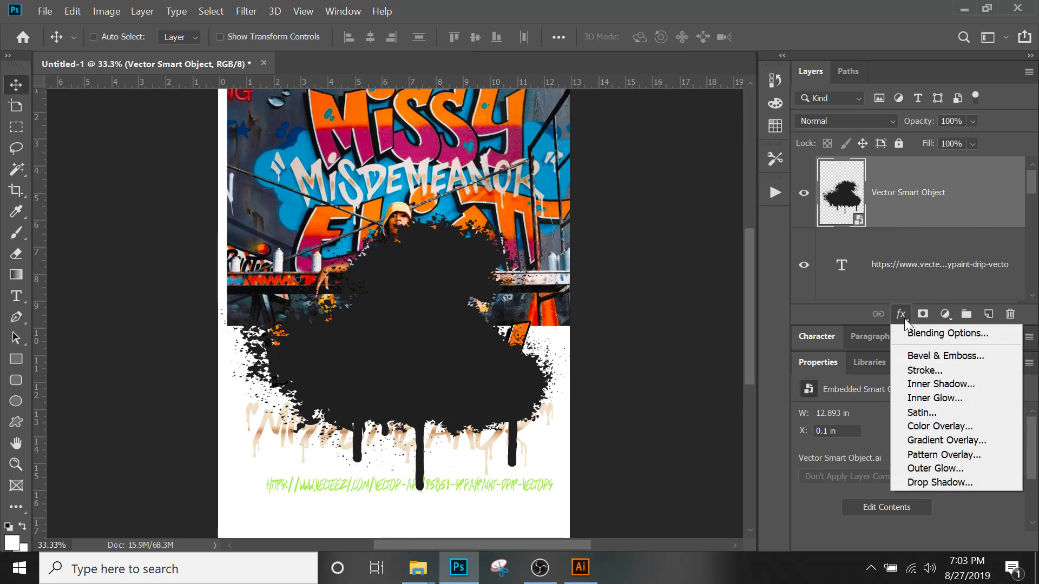
click(937, 428)
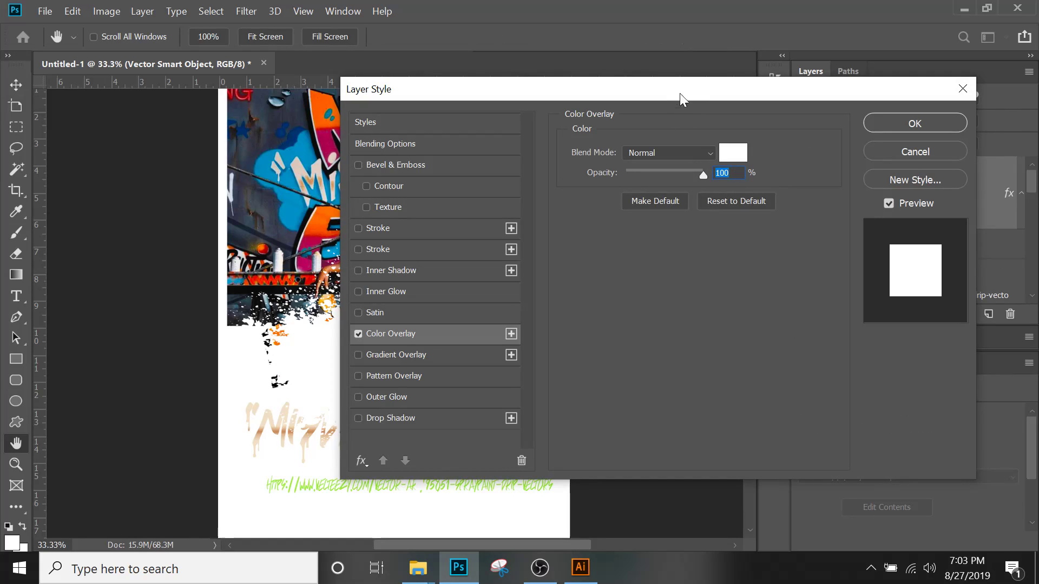
drag(680, 93, 794, 87)
click(853, 149)
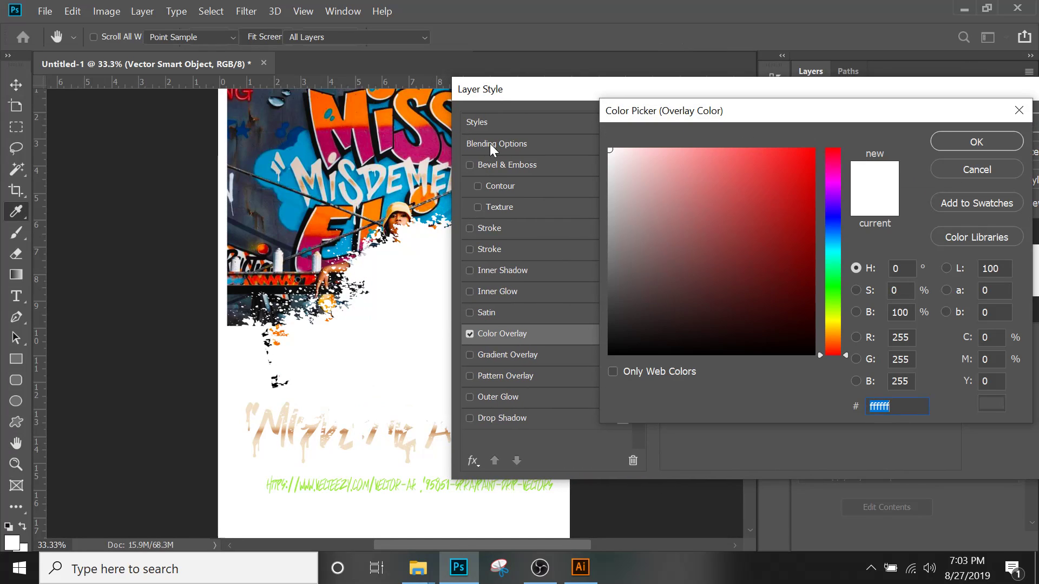
click(309, 152)
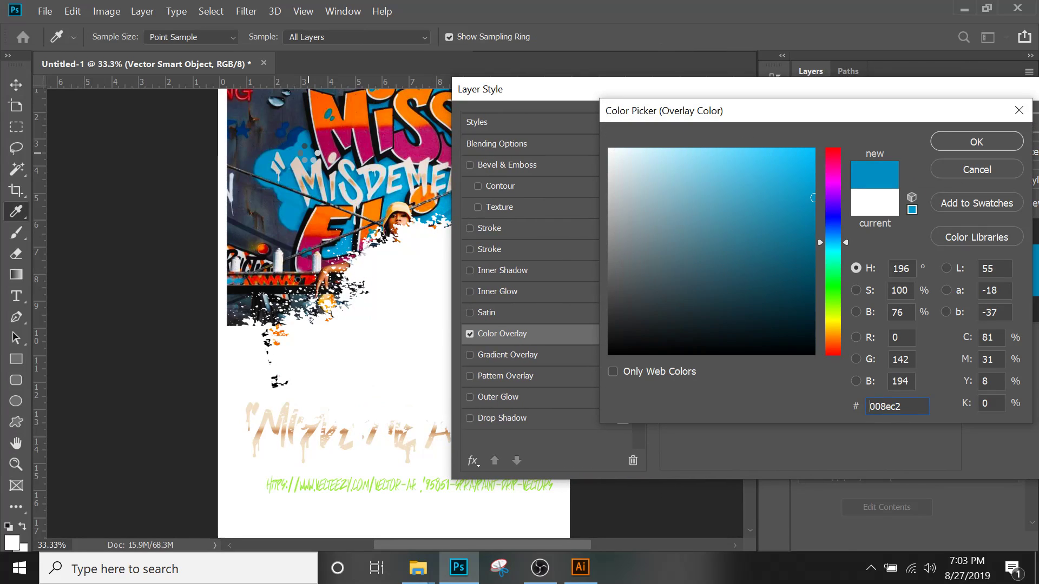
click(307, 142)
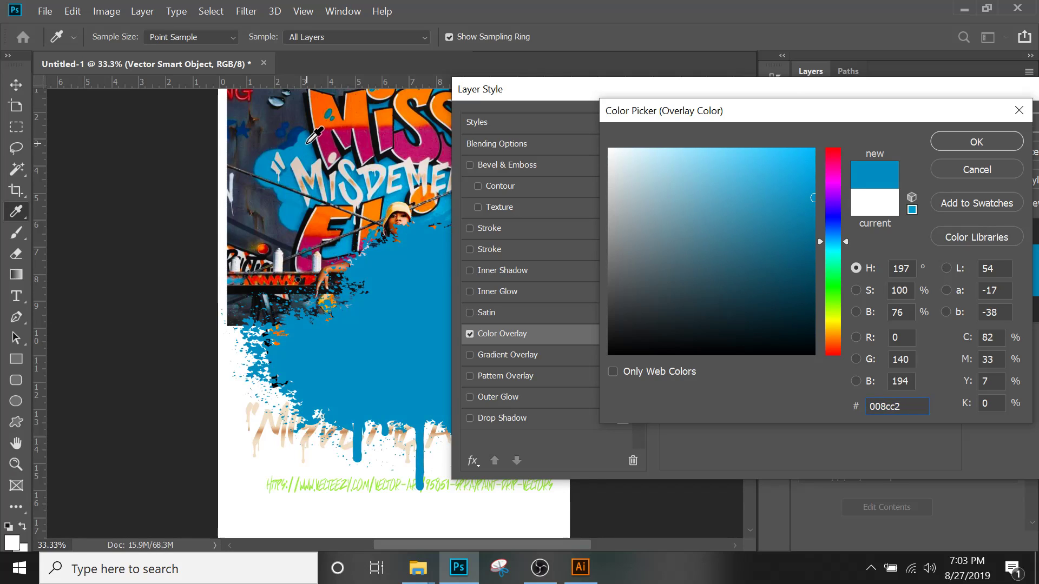
drag(812, 196, 813, 167)
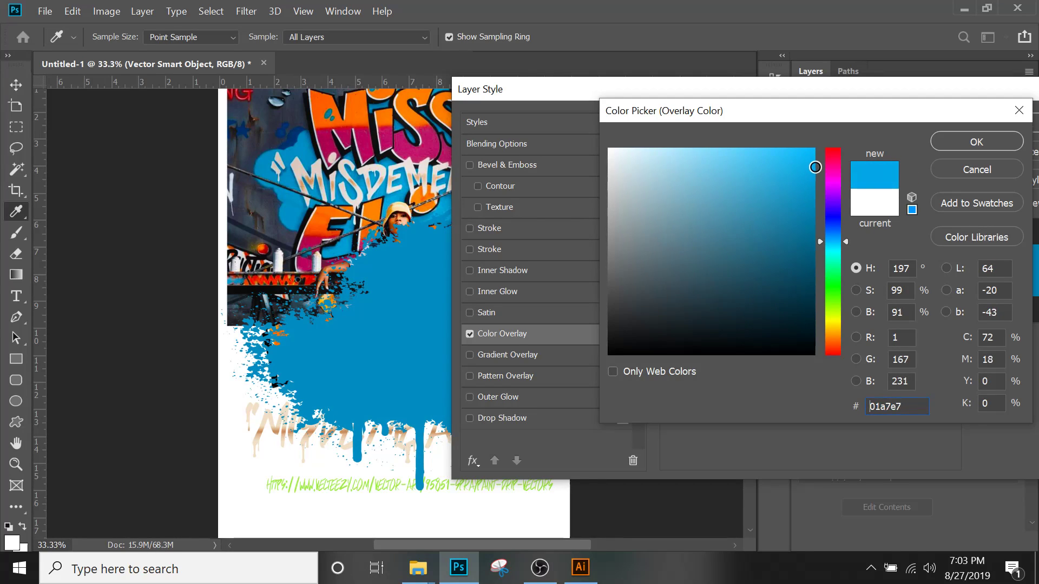
click(962, 144)
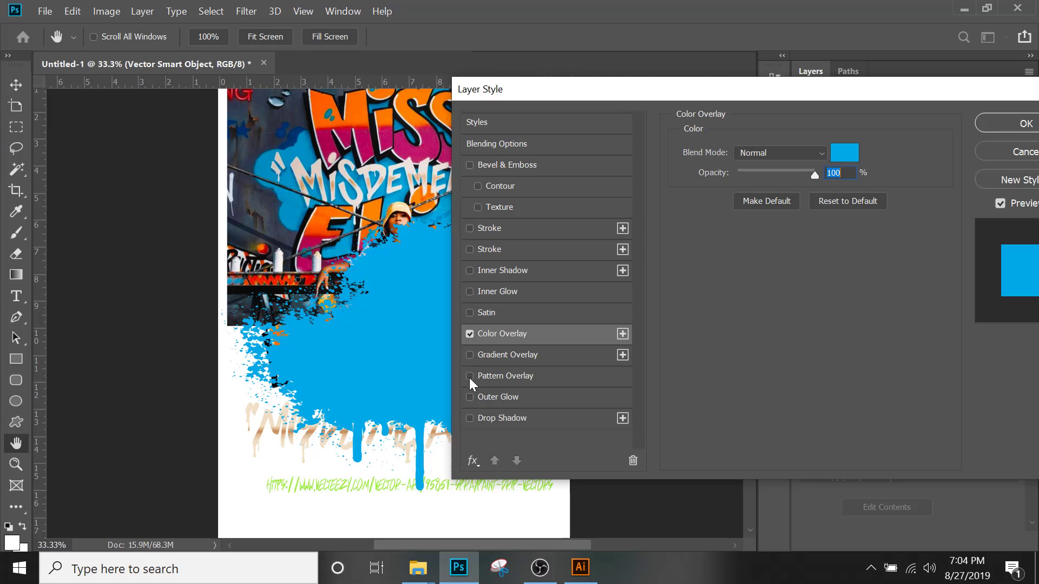
- Add an Outer Glow to the splatter and change its contour to the straight Linear preset
click(469, 397)
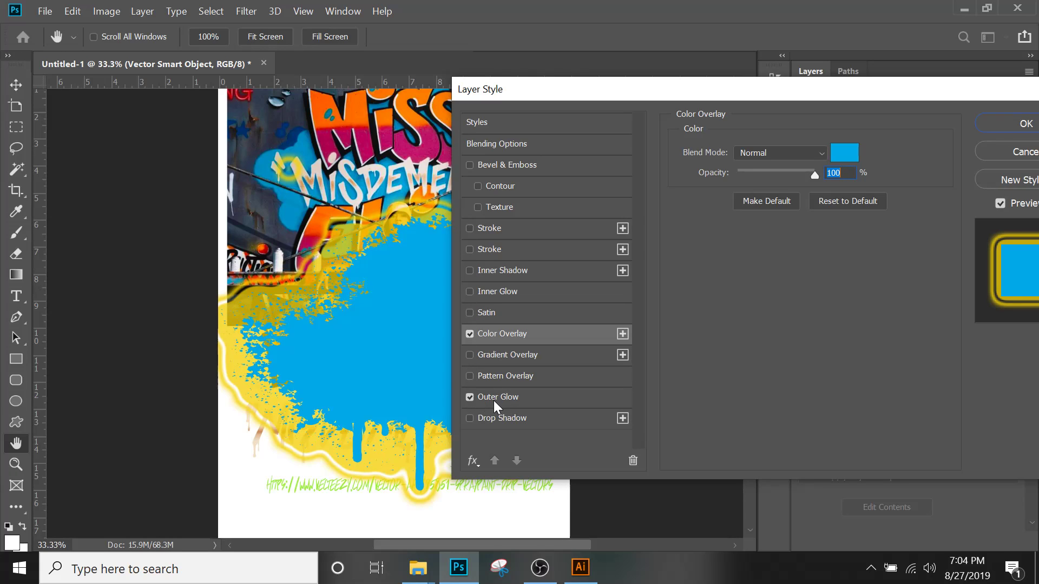
click(495, 400)
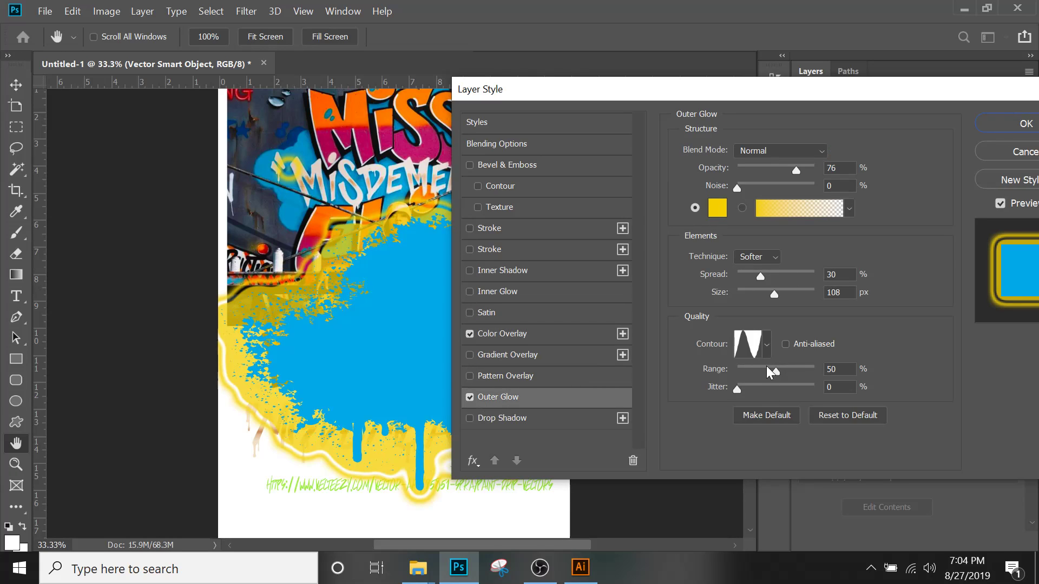
click(766, 349)
click(670, 384)
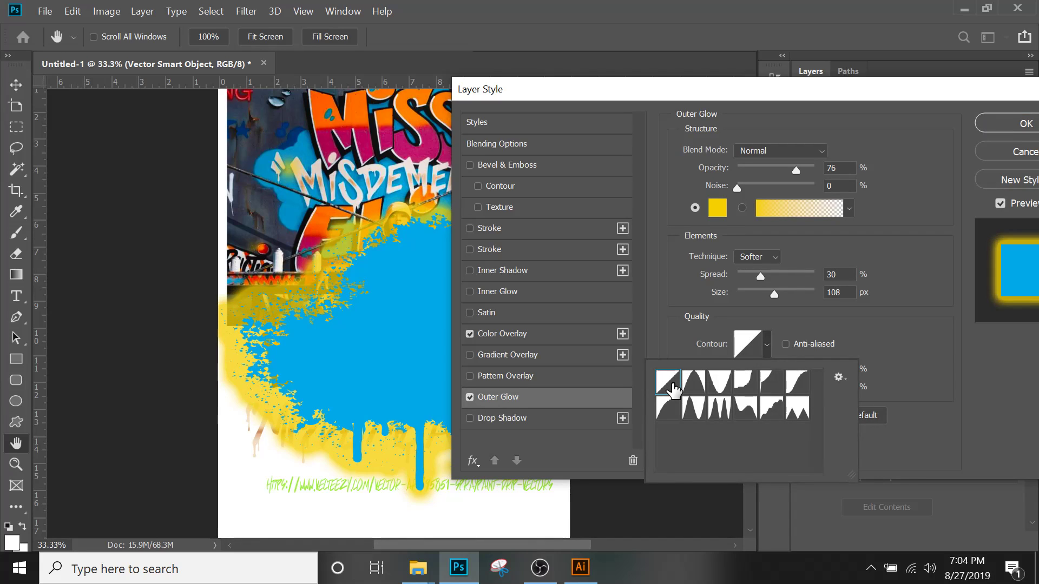
click(837, 324)
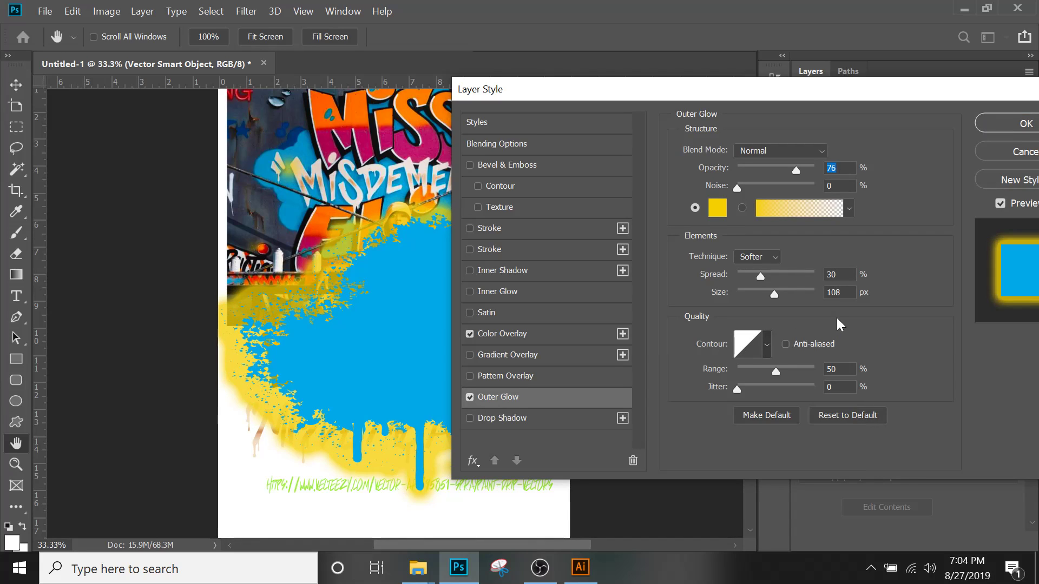
- Try dark grey 1f1f1f, sampled from the canvas, as the Outer Glow color
click(717, 209)
click(408, 263)
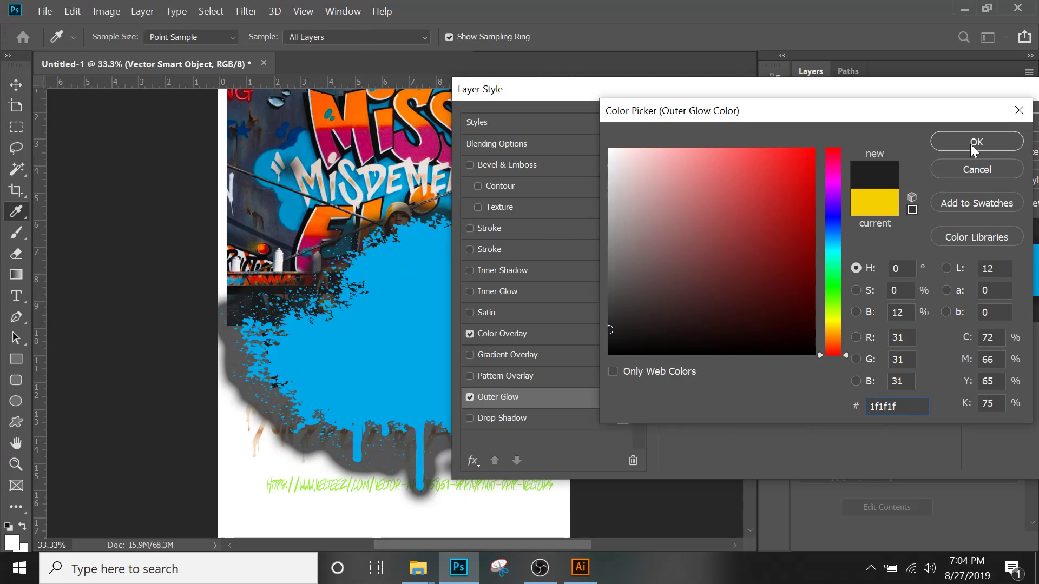
click(948, 143)
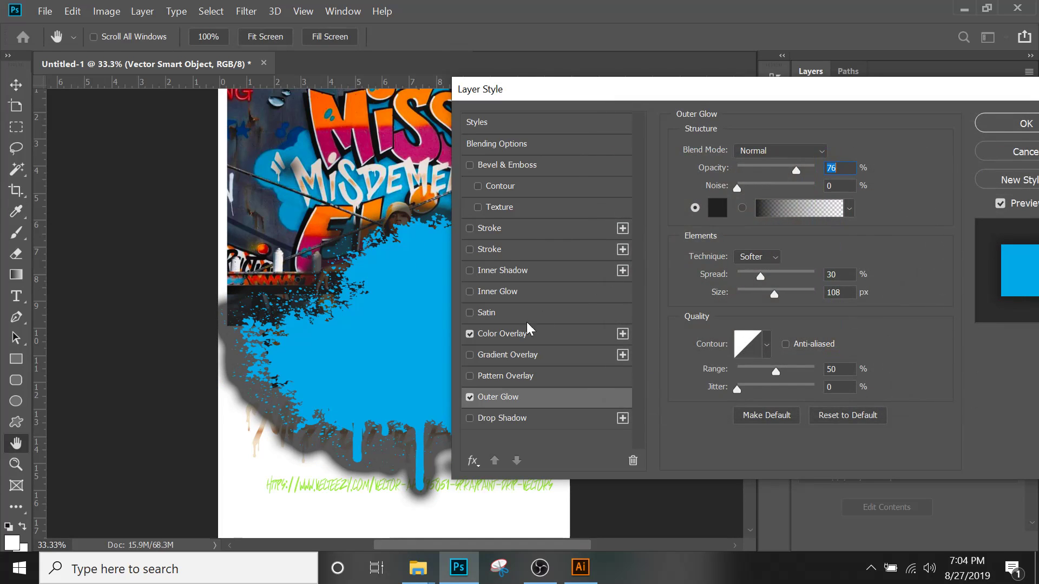
- Copy the Color Overlay's hex code 01a8e8 and apply it as the Outer Glow color
click(497, 333)
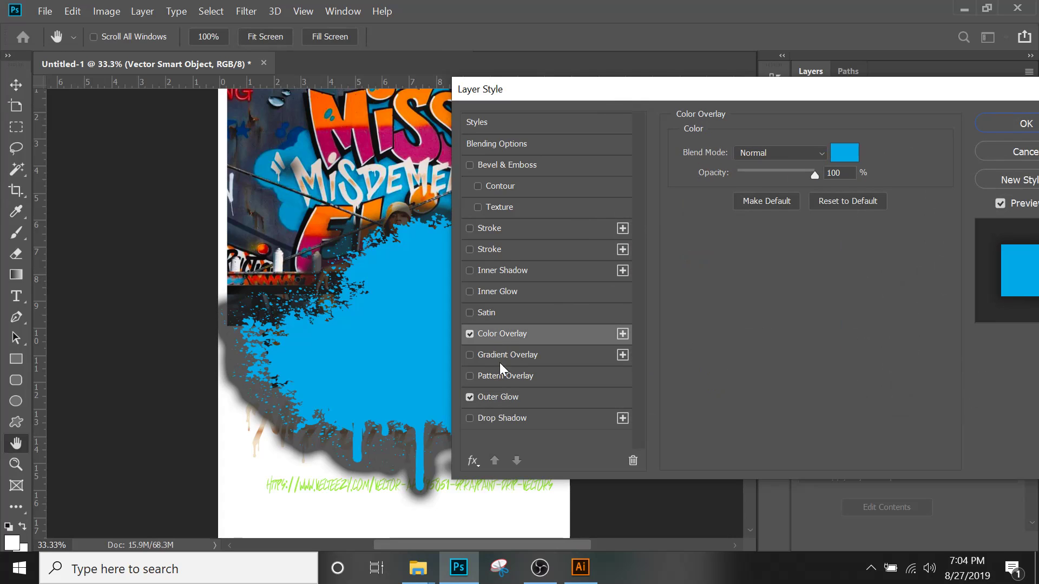
click(844, 154)
key(ctrl+c)
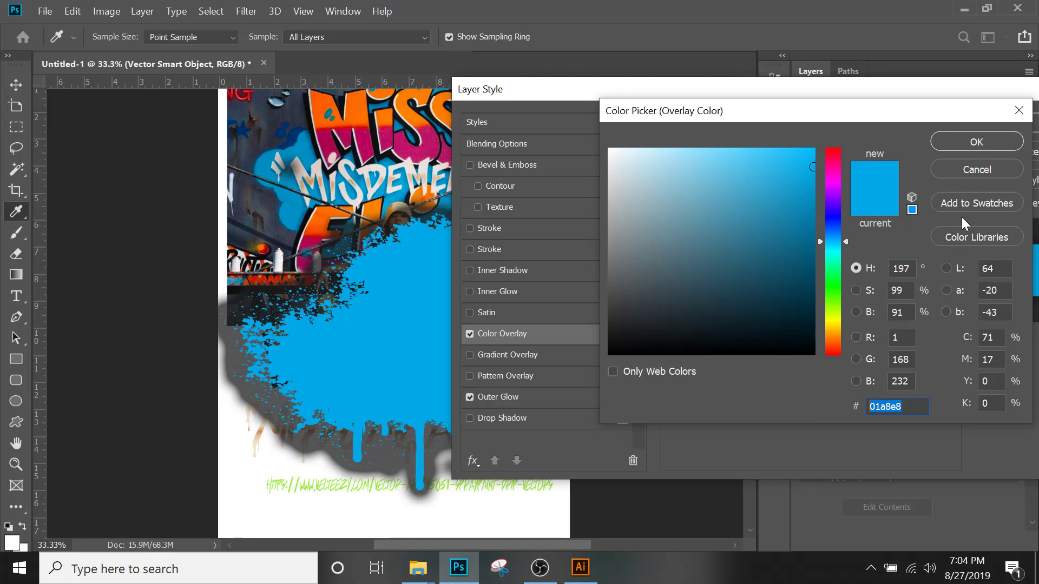
click(977, 144)
click(517, 398)
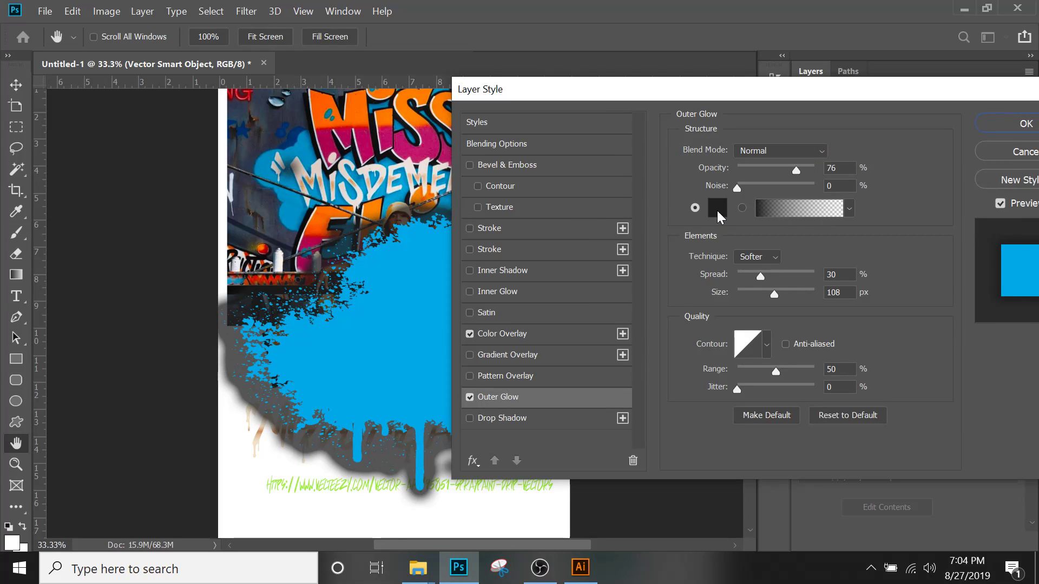
click(717, 211)
key(ctrl+v)
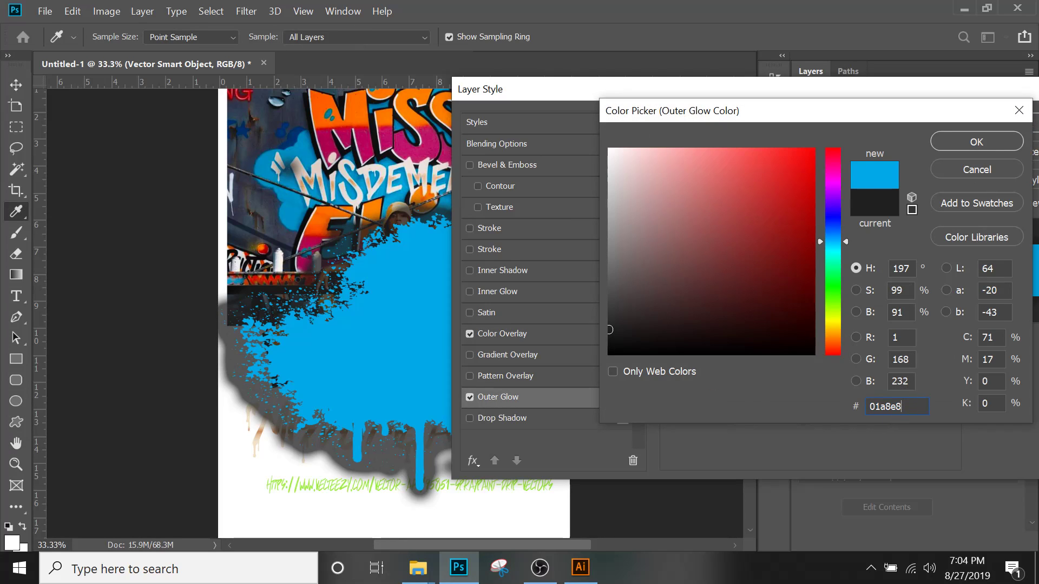
click(952, 140)
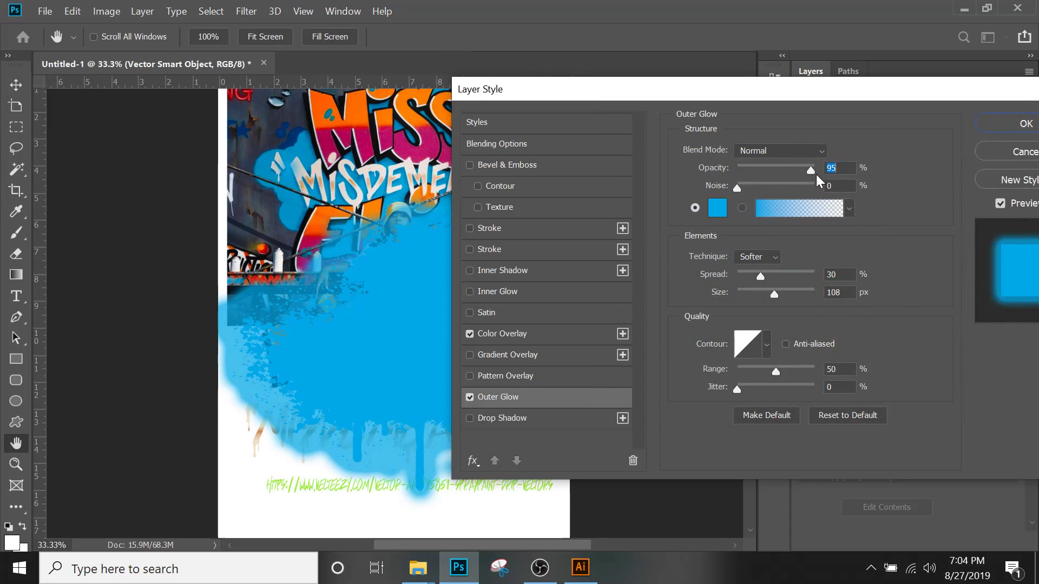
- Set the Outer Glow to 100% opacity, 3% spread and 16 px size
drag(816, 174, 830, 176)
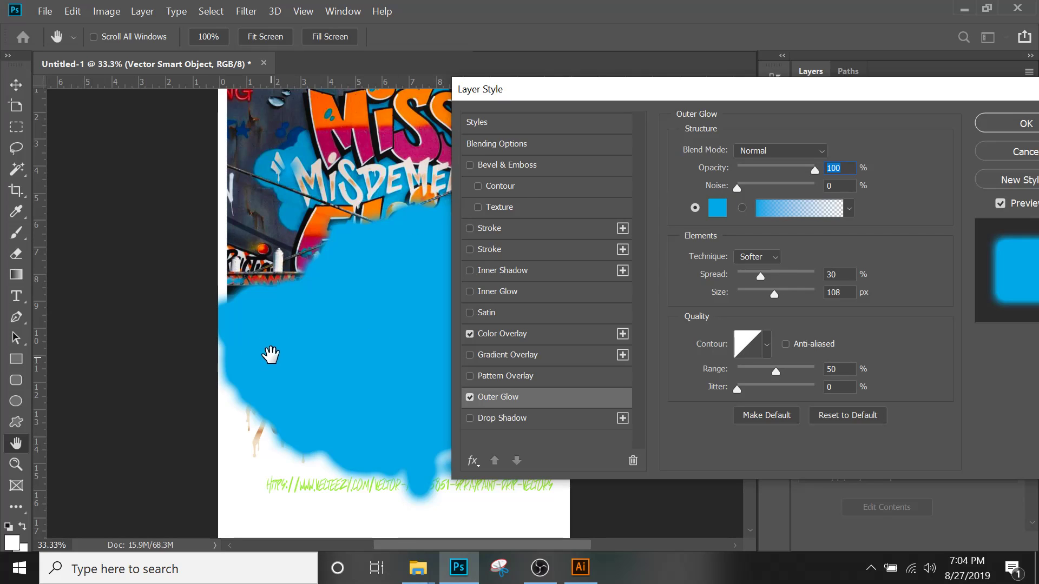
drag(767, 295, 736, 277)
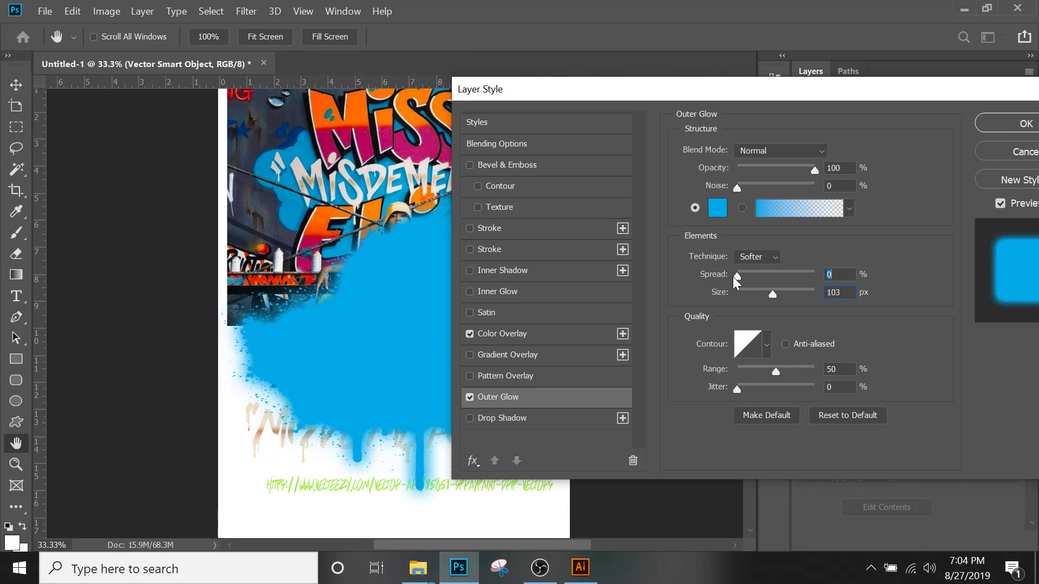
drag(774, 297, 738, 276)
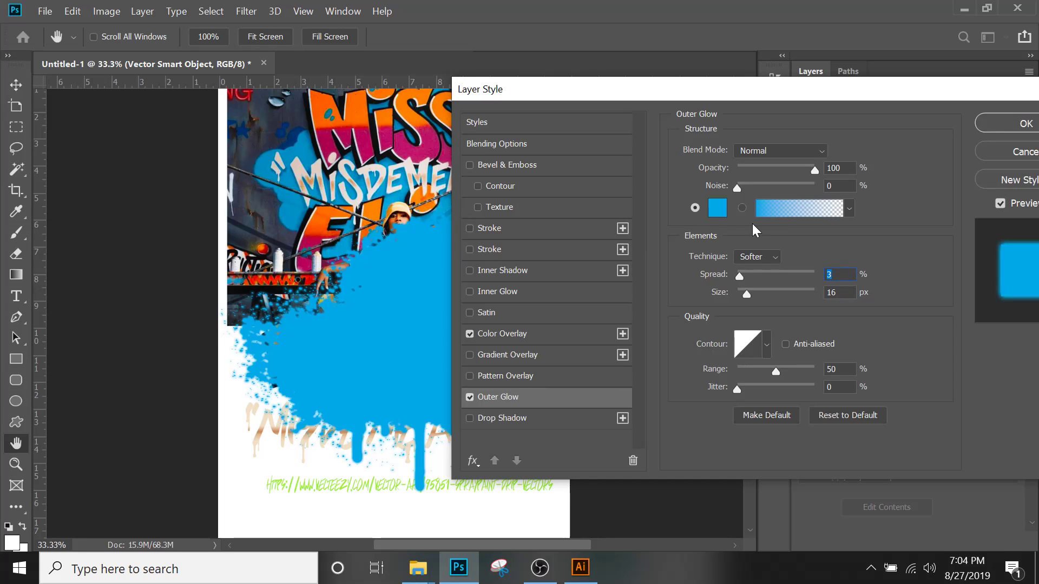
drag(747, 294, 747, 294)
click(717, 208)
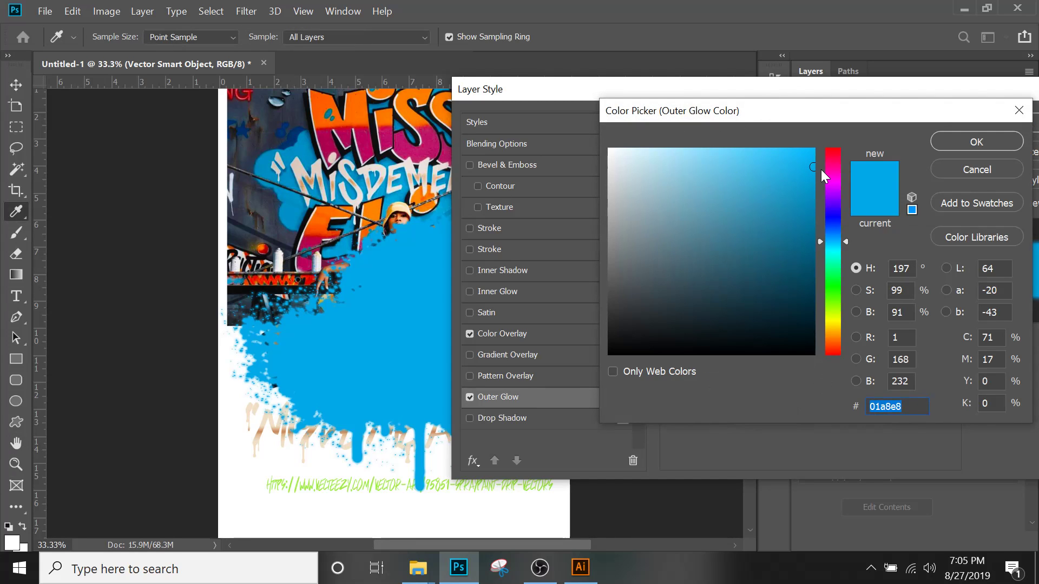
mouse_move(808, 171)
mouse_down()
mouse_move(795, 203)
mouse_move(774, 217)
mouse_up()
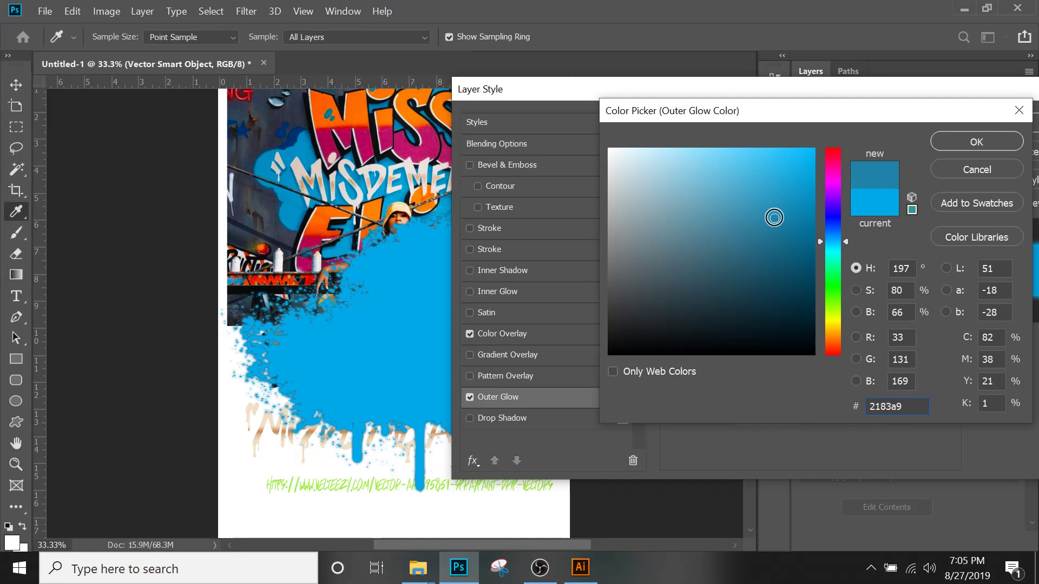
click(947, 168)
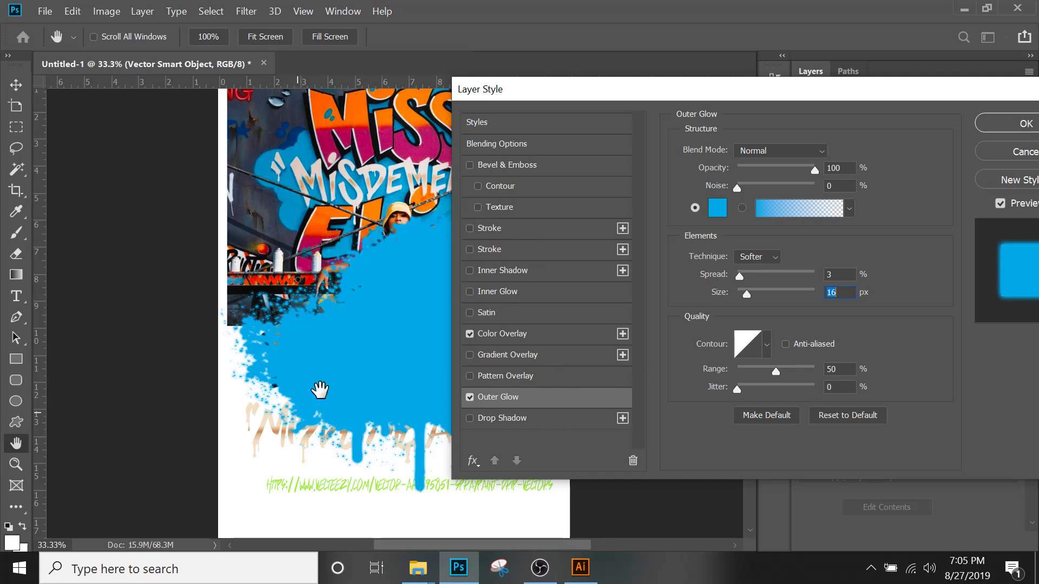
- Accept the splatter's layer style and move its layer down the stack to just above the mural photo
drag(800, 100, 741, 86)
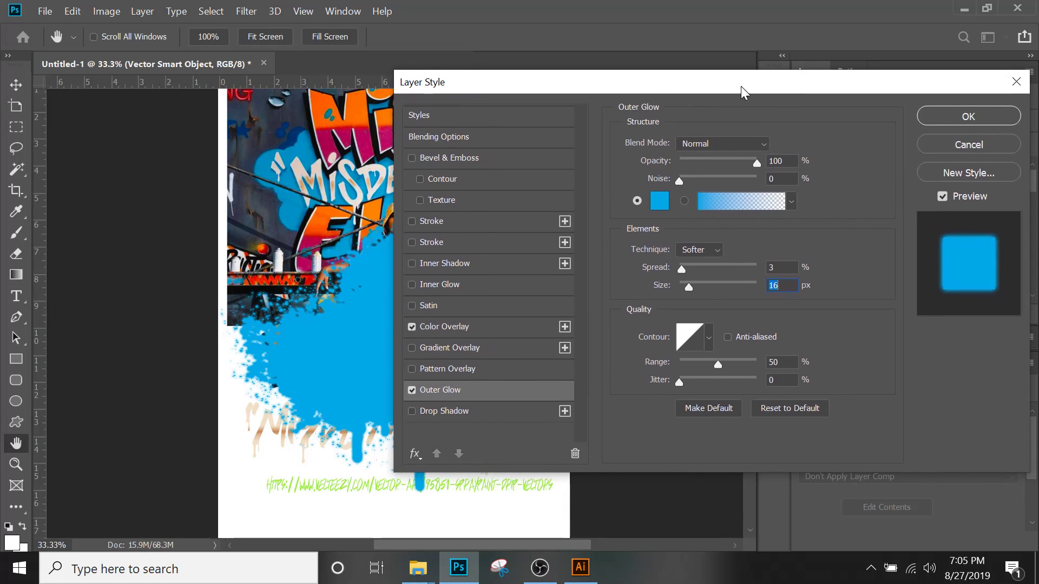
click(956, 116)
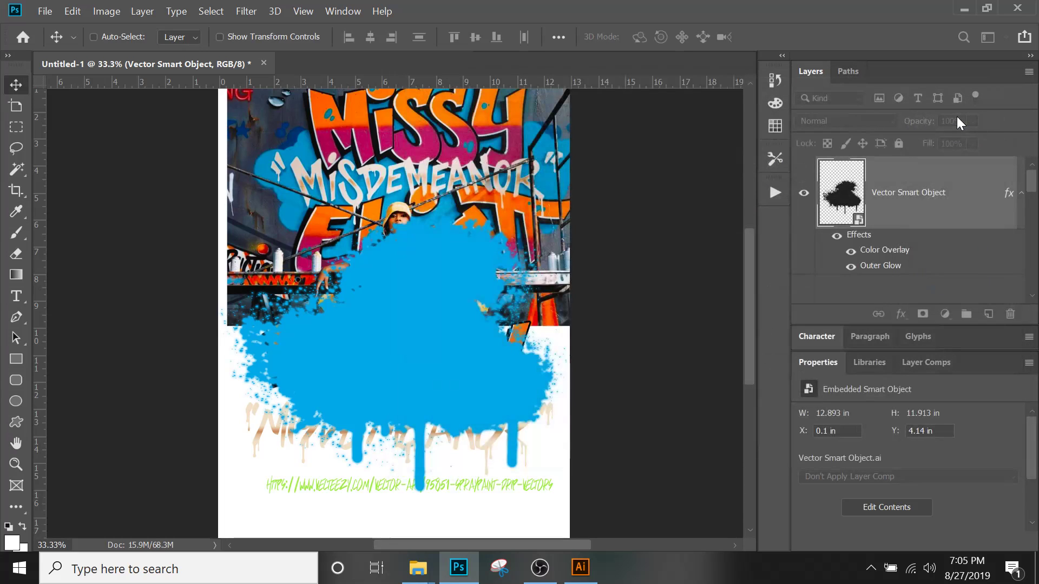
drag(945, 204, 857, 163)
drag(857, 168, 858, 179)
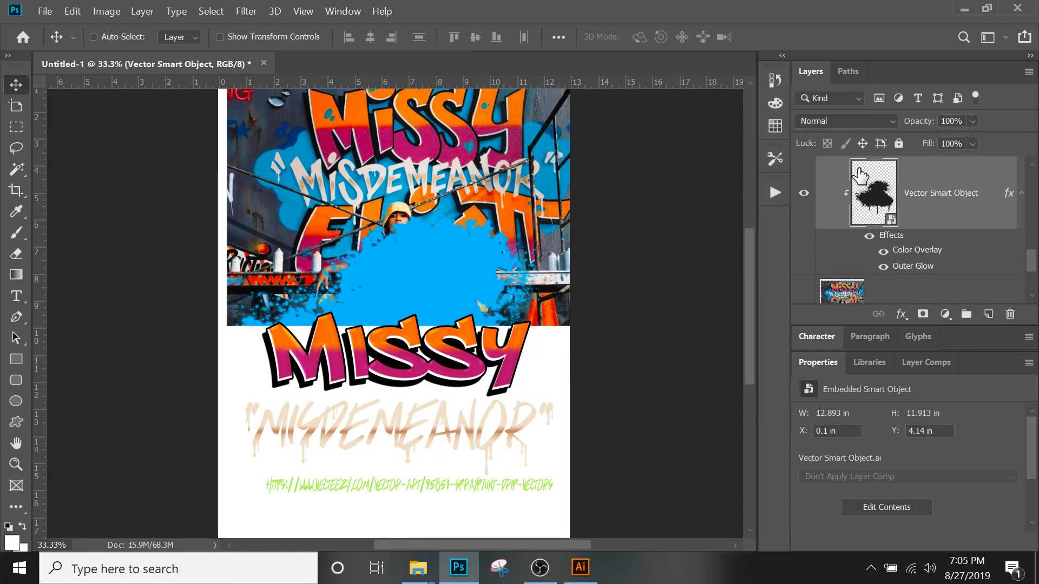
- Place the splatter layer, unclipped, above the mural's Vibrance 1 adjustment and behind the Missy and Misdemeanor lettering
scroll(866, 209, down, 2)
scroll(866, 209, up, 2)
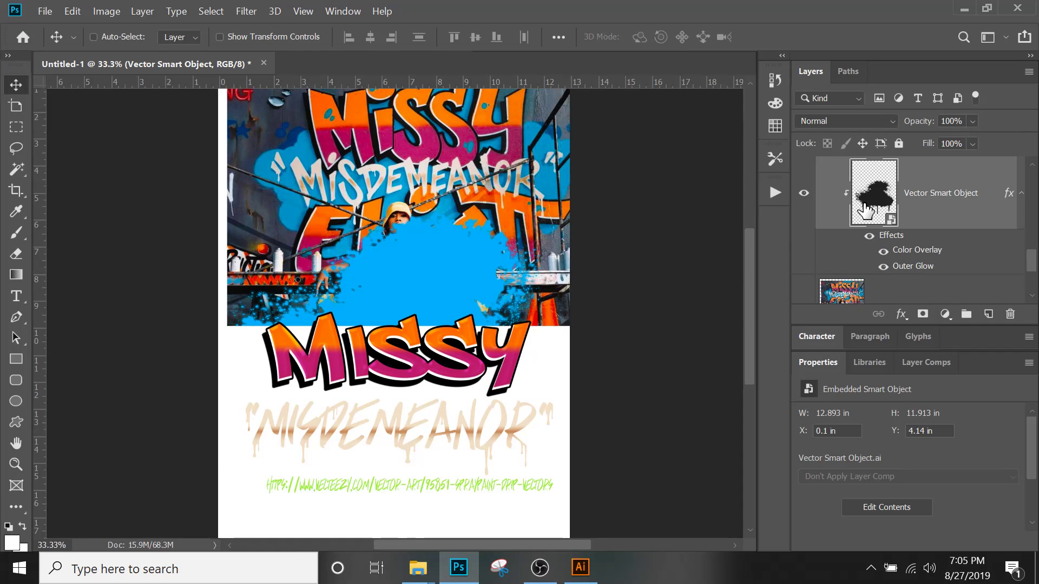
scroll(925, 205, up, 2)
scroll(920, 233, down, 2)
scroll(923, 235, up, 2)
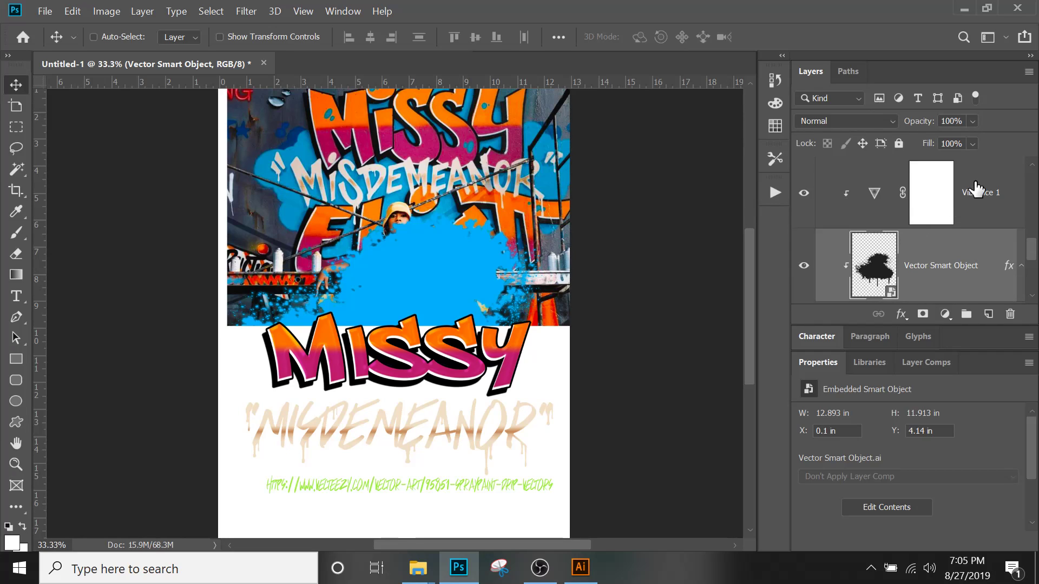
scroll(942, 251, down, 2)
key(ctrl+alt+g)
drag(906, 199, 870, 172)
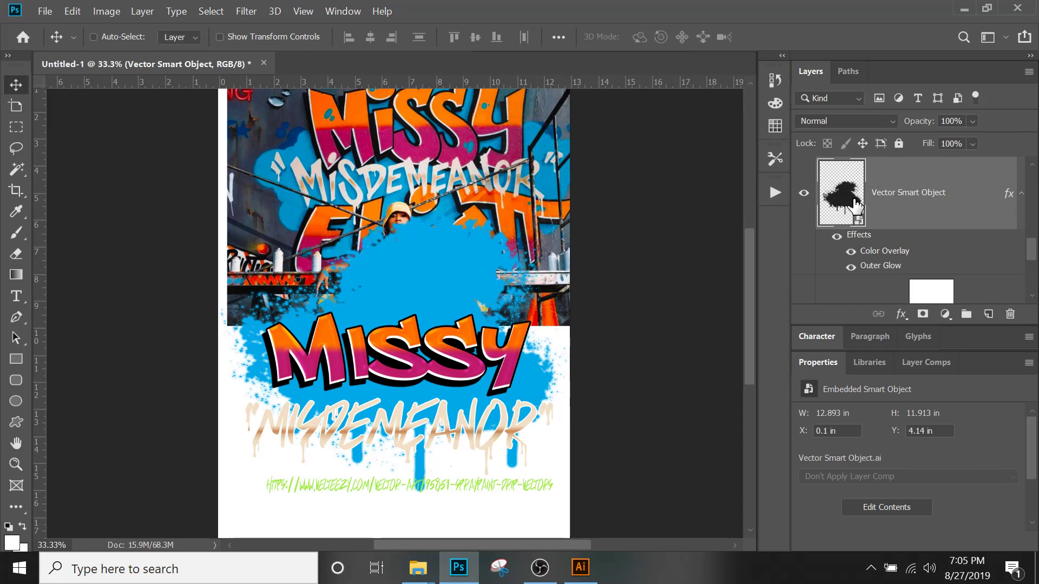
- Move the splatter down behind the lettering and scale it to about 11.64 × 10.75 in at X 0.68 in, Y 6.96 in
drag(462, 267, 462, 301)
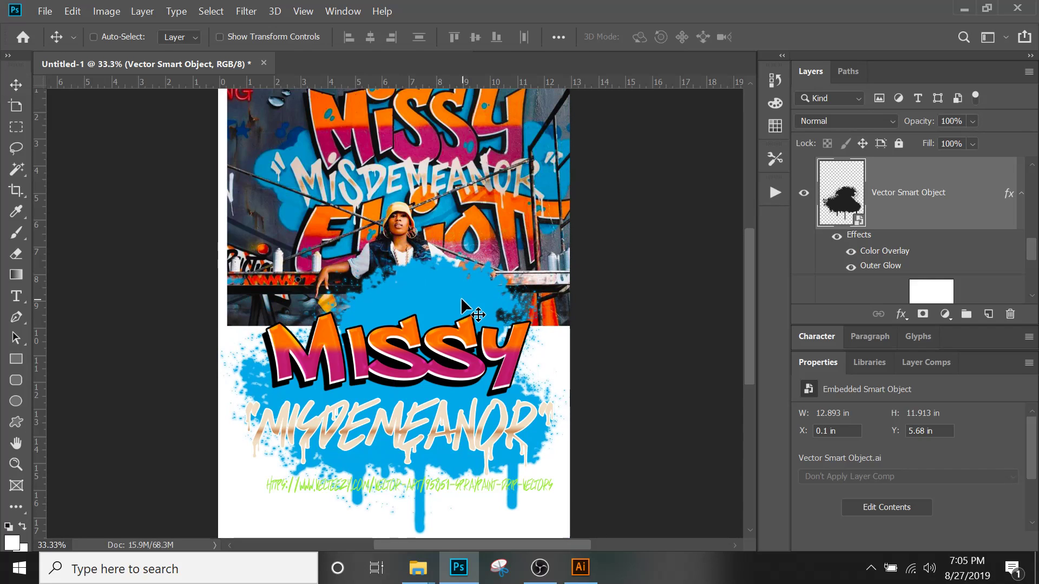
key(ctrl+t)
drag(568, 205, 544, 248)
drag(410, 312, 418, 309)
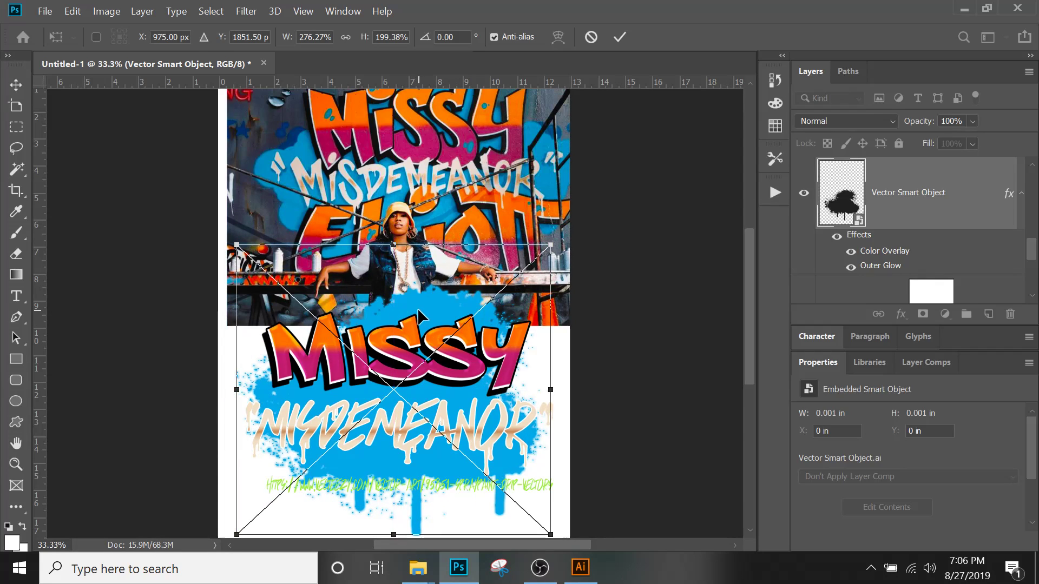
key(Return)
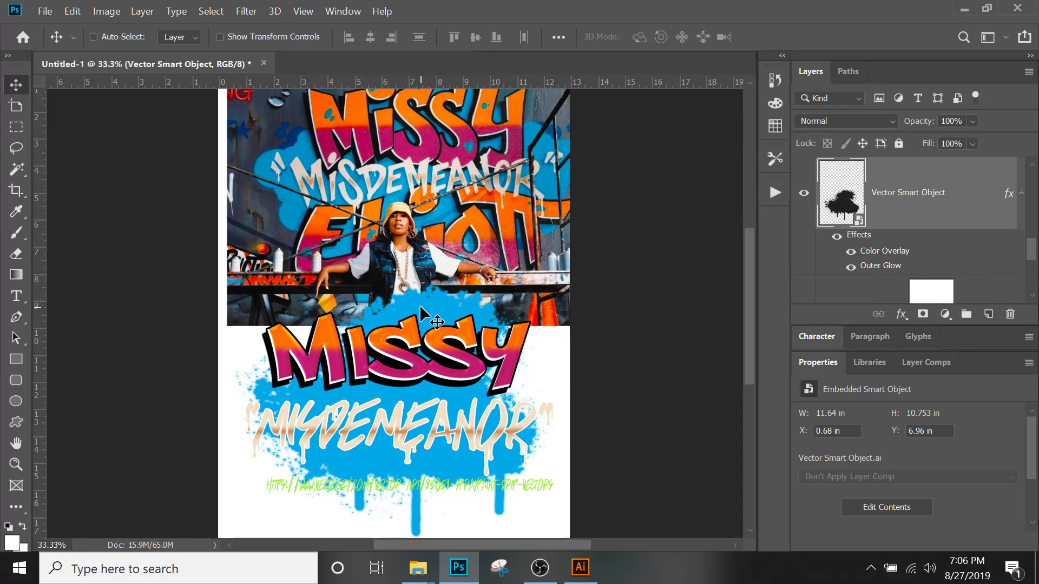
- Select the "misdemeanor" lettering layer and add a Drop Shadow effect, keeping the artwork in view
scroll(421, 311, down, 1)
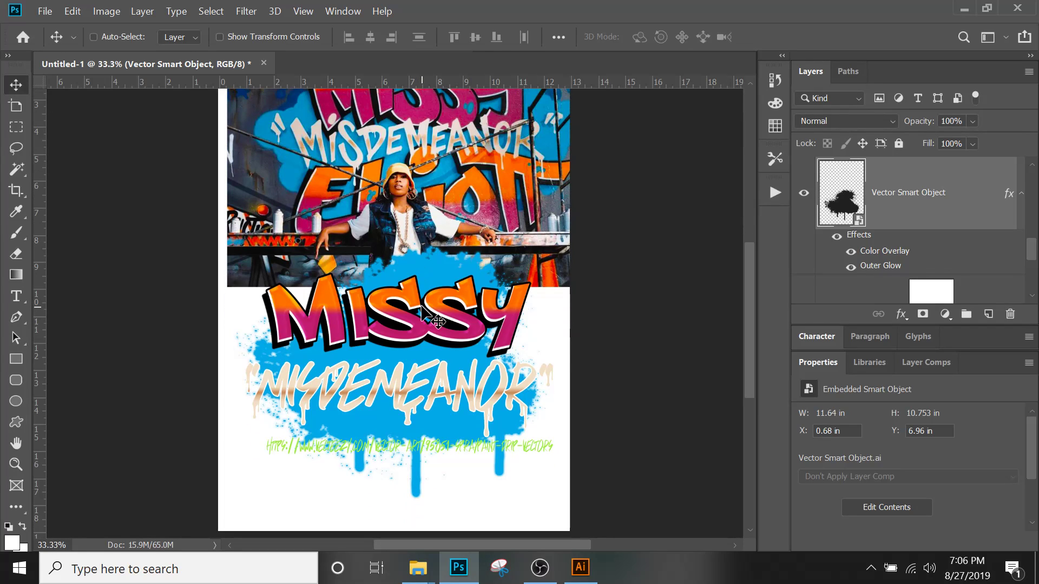
scroll(421, 307, up, 2)
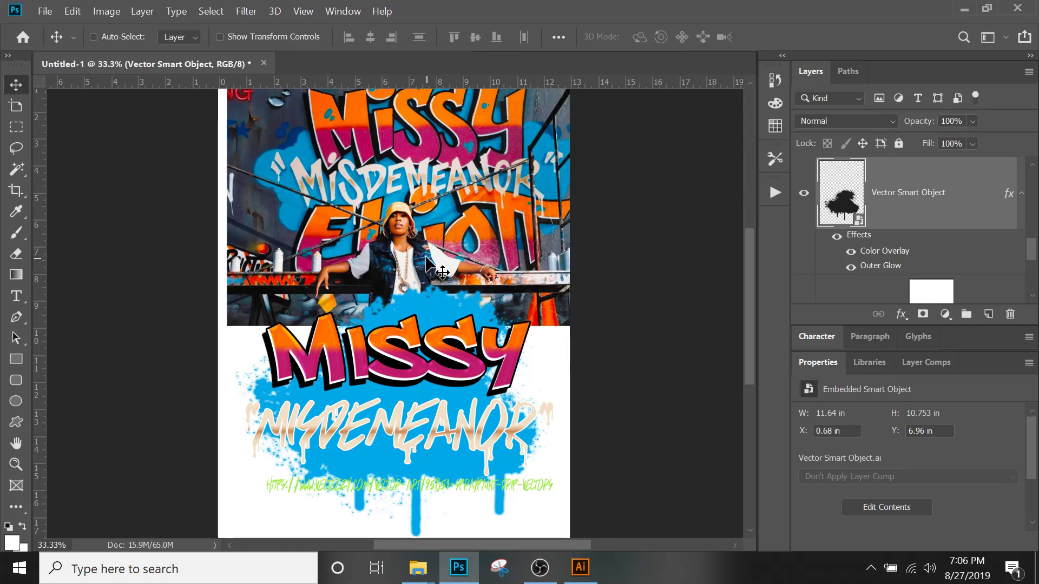
right_click(417, 423)
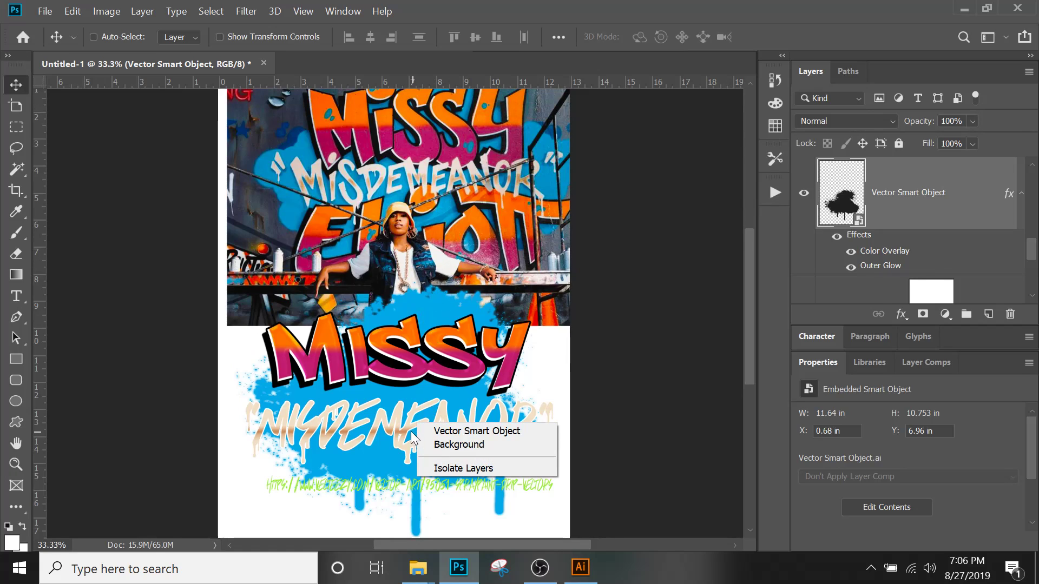
right_click(412, 429)
click(419, 433)
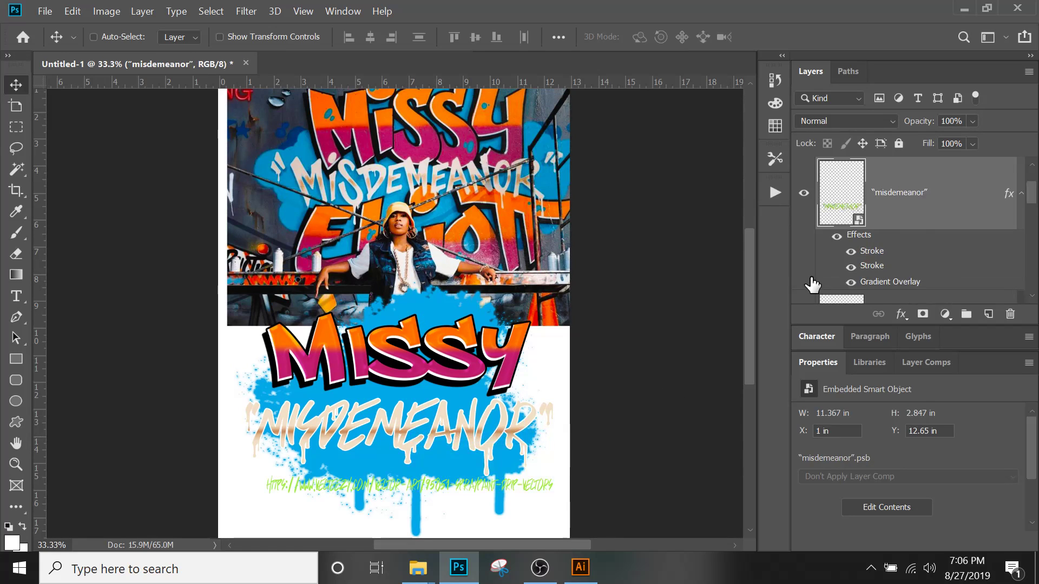
click(900, 314)
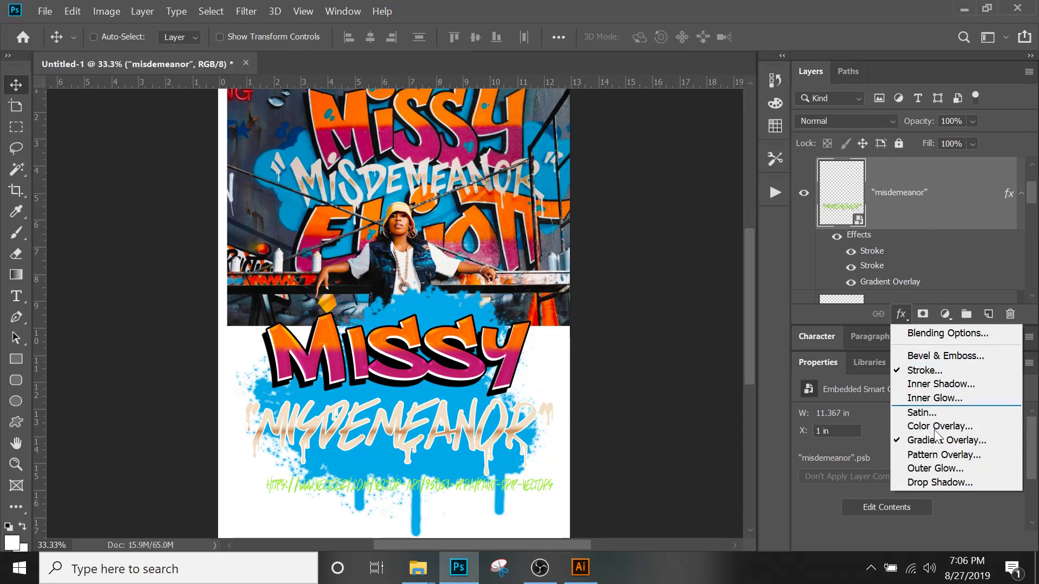
click(936, 483)
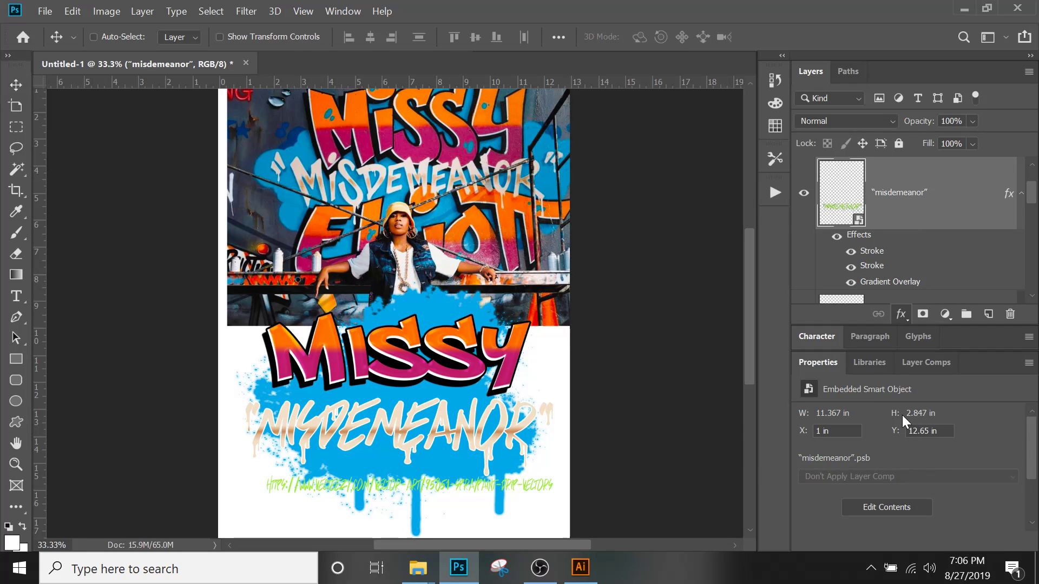
drag(572, 93, 775, 99)
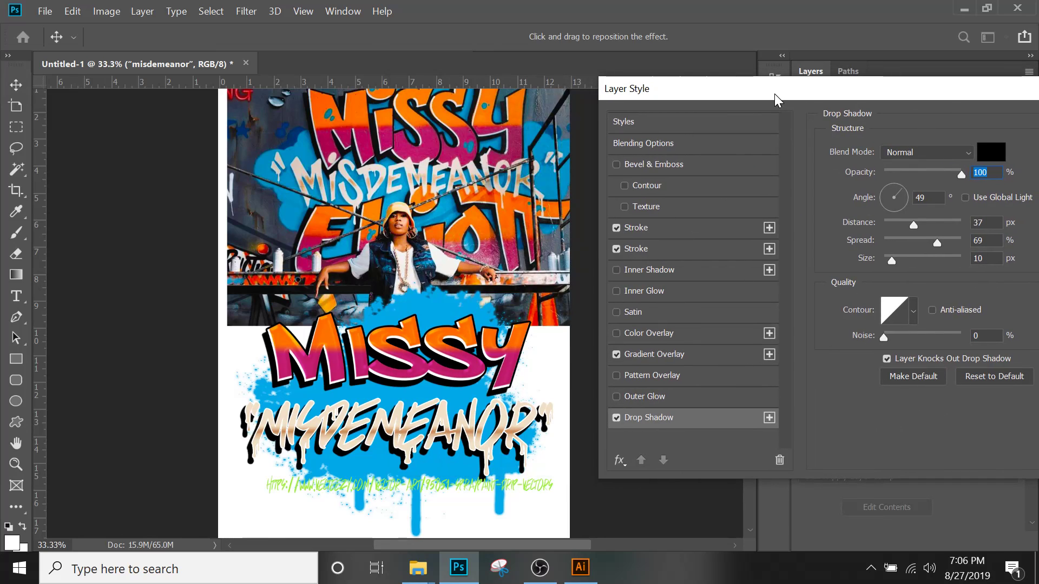
- Set the Drop Shadow to 15% opacity, 23% spread and 51 px size, and enable Bevel & Emboss with 35 px size and 10 px soften
click(920, 171)
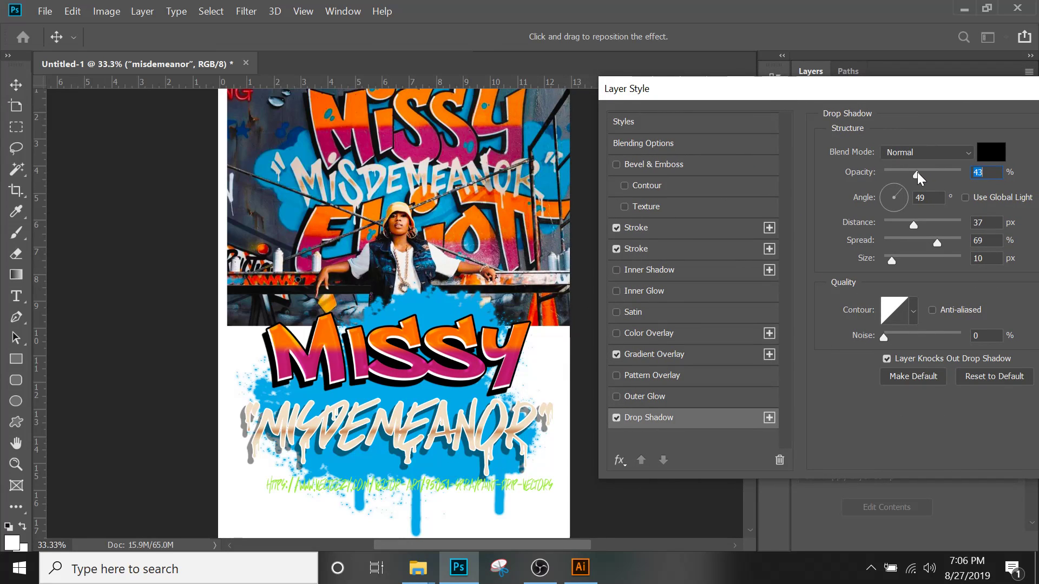
drag(914, 172, 897, 173)
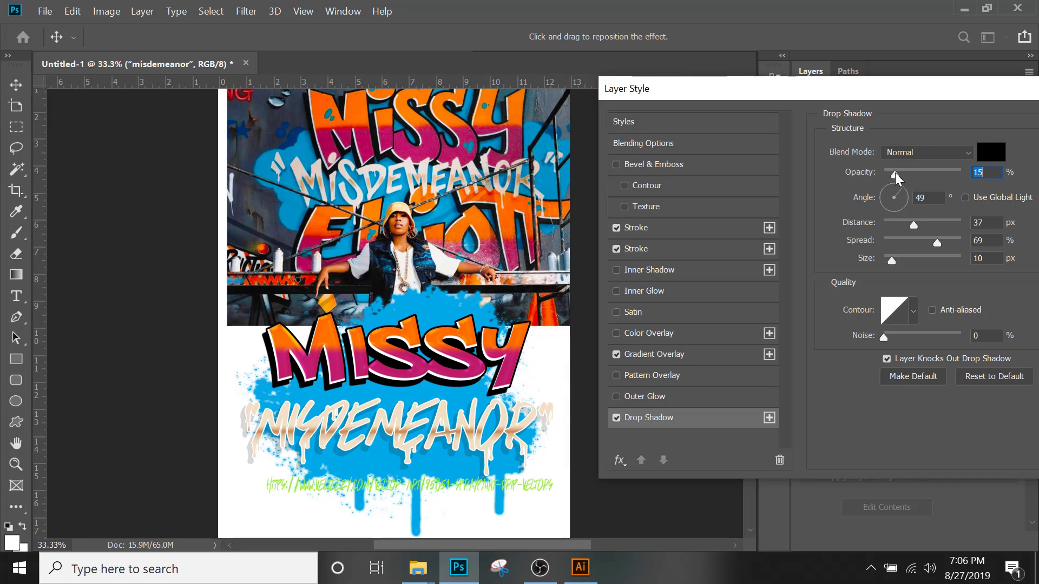
drag(895, 261, 910, 246)
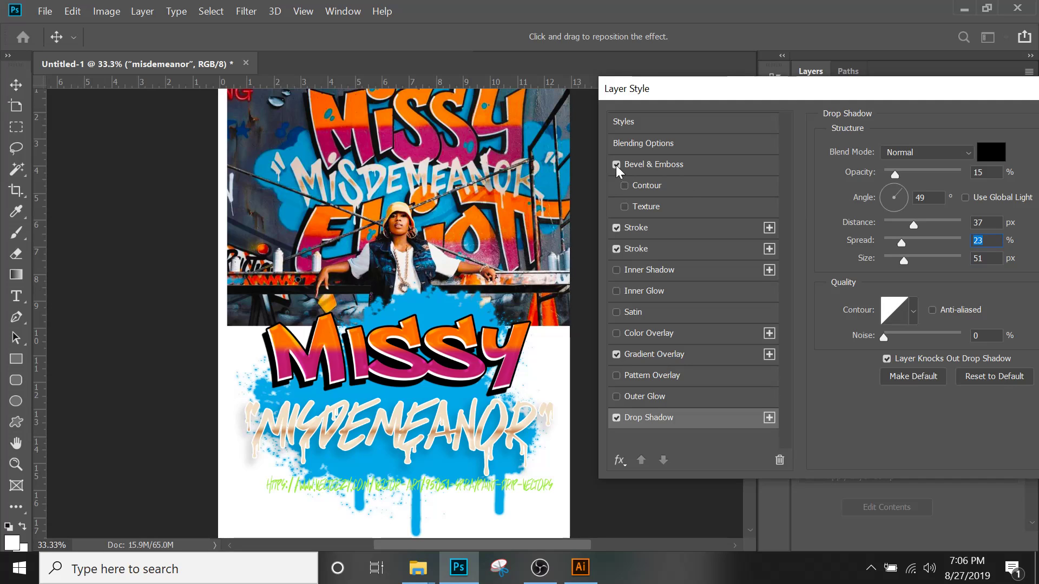
click(632, 165)
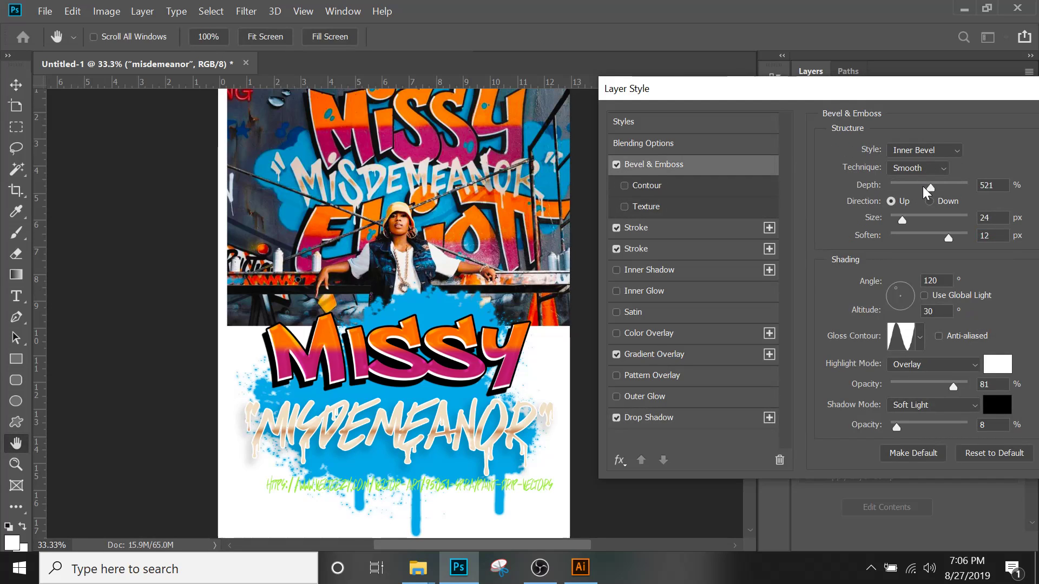
drag(902, 220, 939, 237)
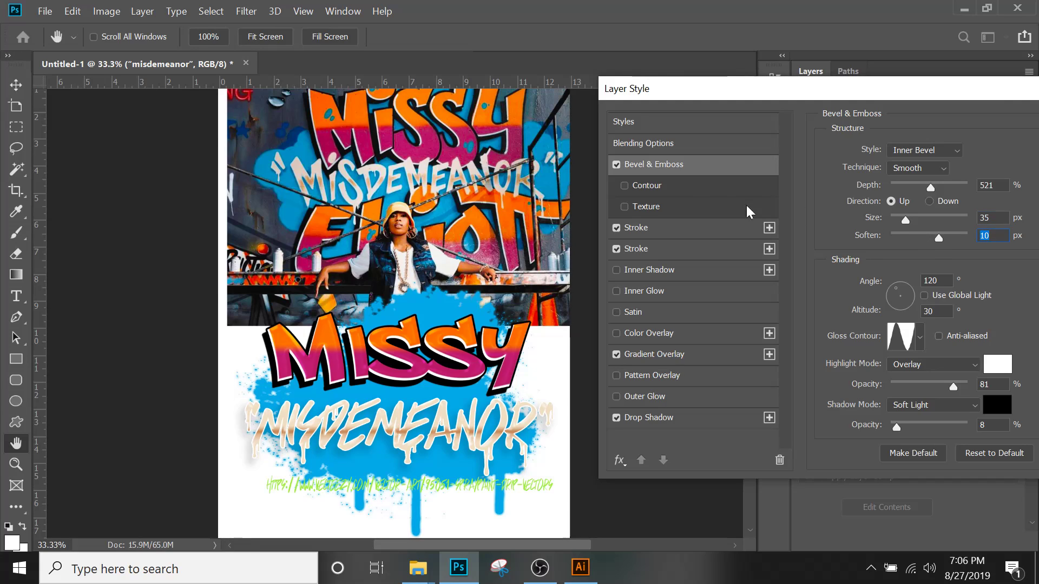
- Add another Stroke effect to the "misdemeanor" lettering and set its color to black, 000000
click(677, 230)
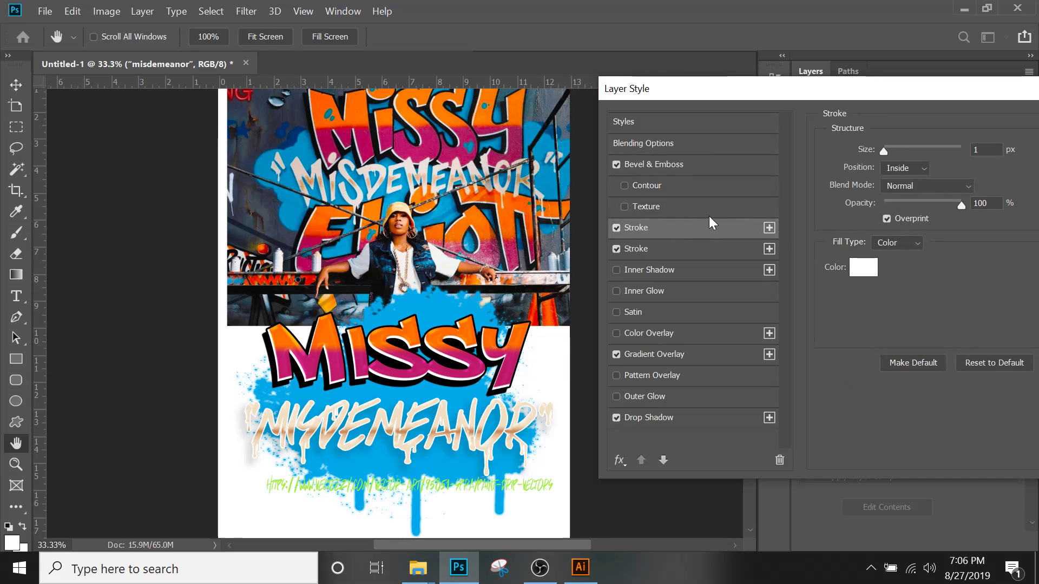
click(769, 227)
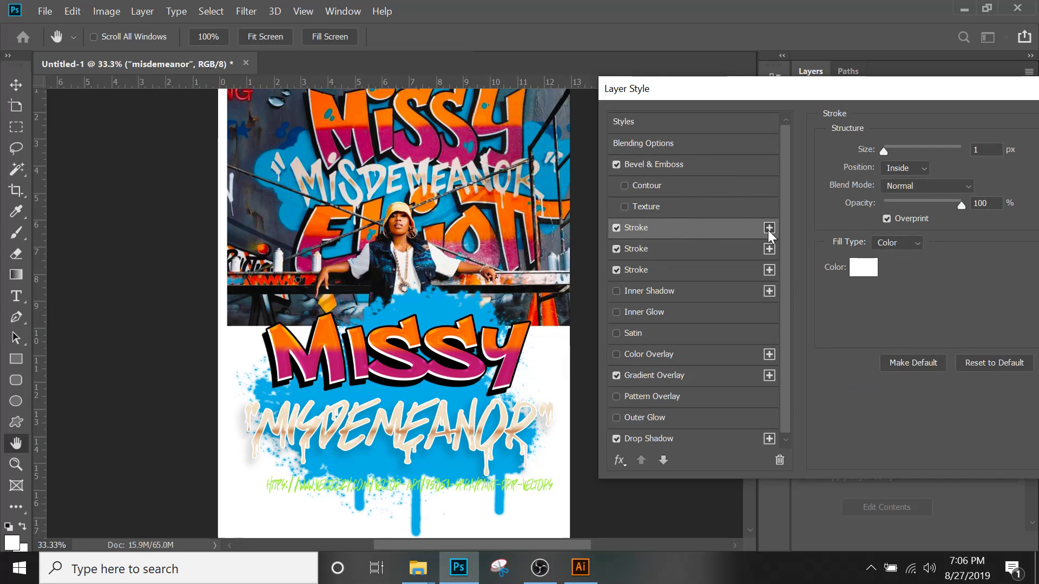
click(855, 266)
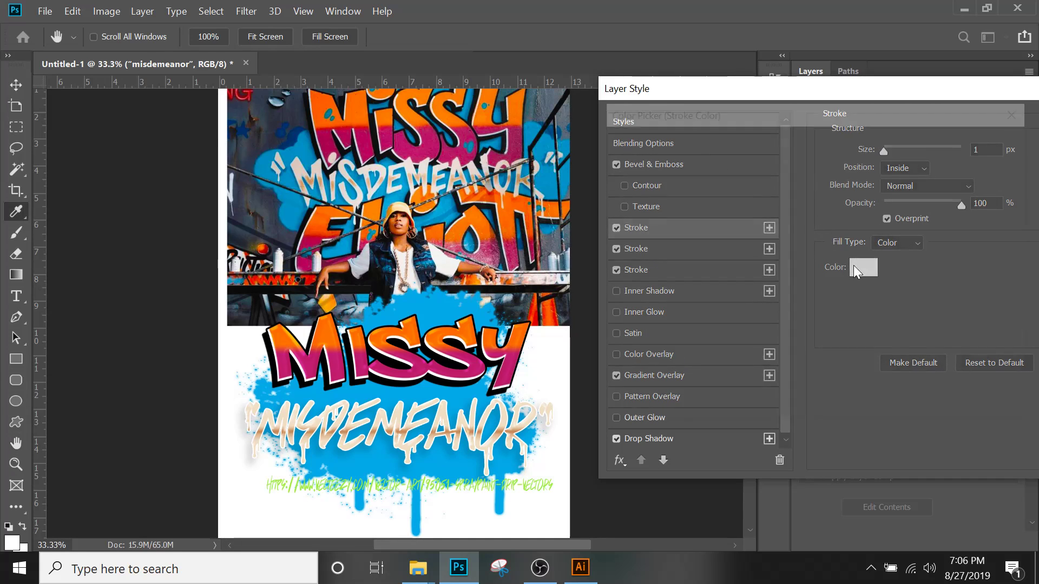
text(000000)
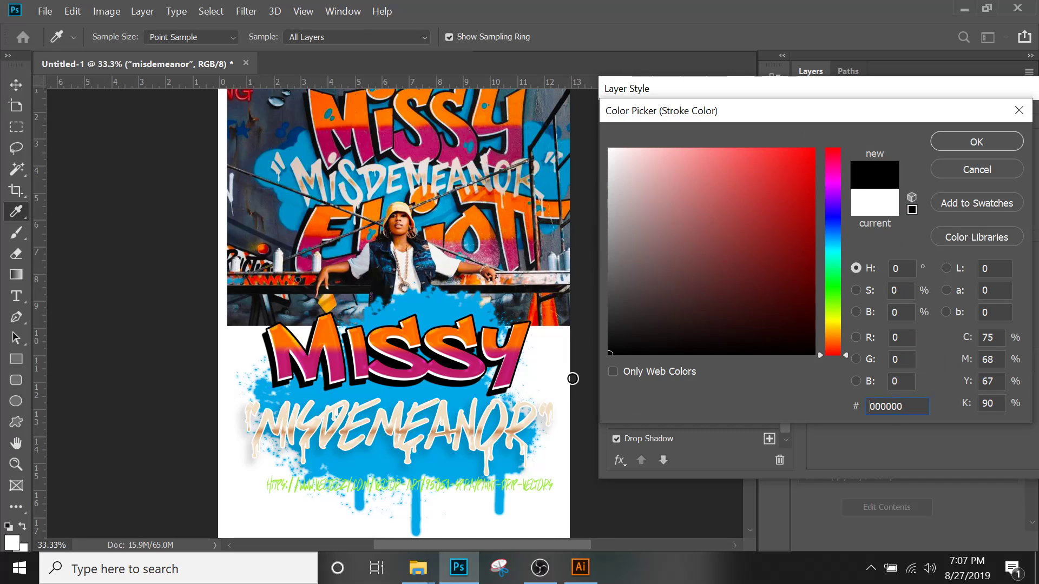
click(933, 141)
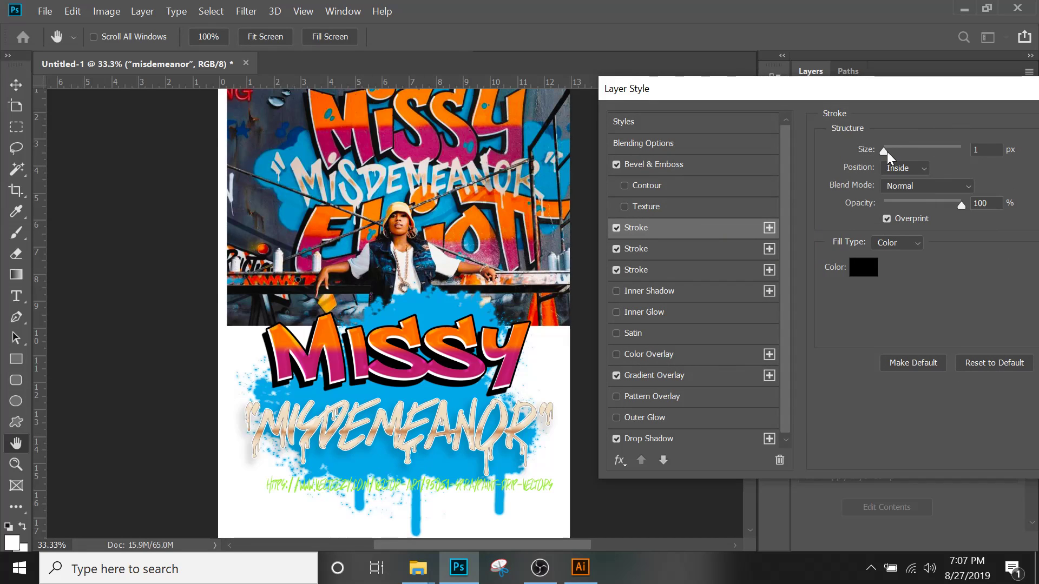
- Set the "misdemeanor" layer's black inside stroke to 3 px size and 14% opacity, and apply the layer style
drag(886, 154, 888, 154)
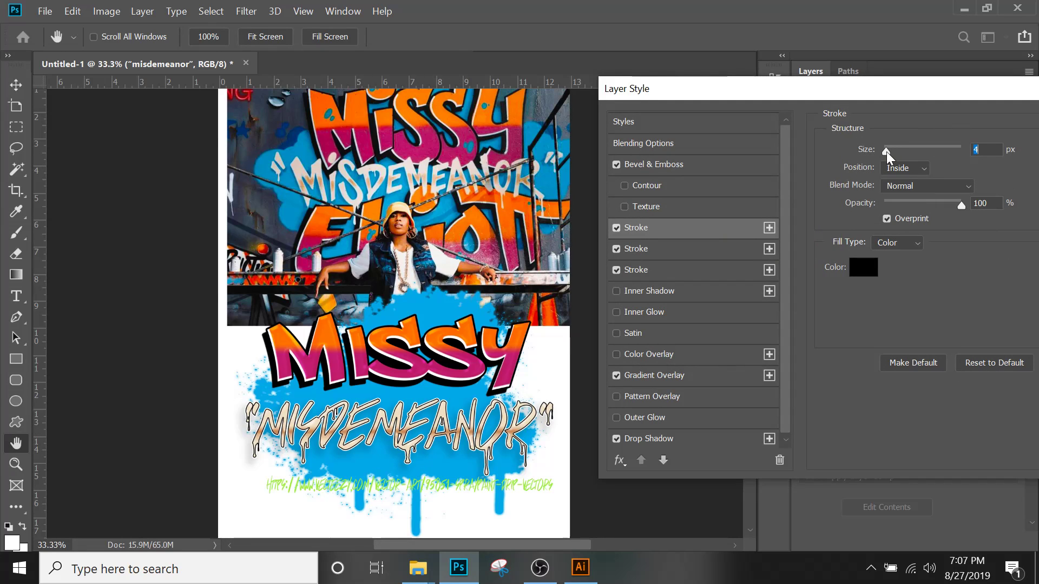
drag(887, 154, 886, 155)
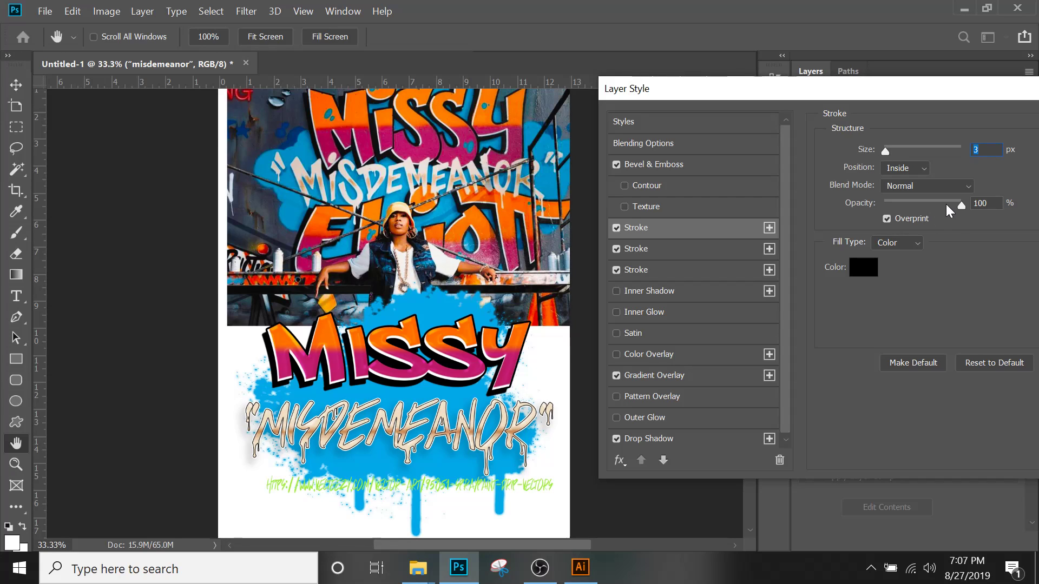
drag(960, 206, 924, 208)
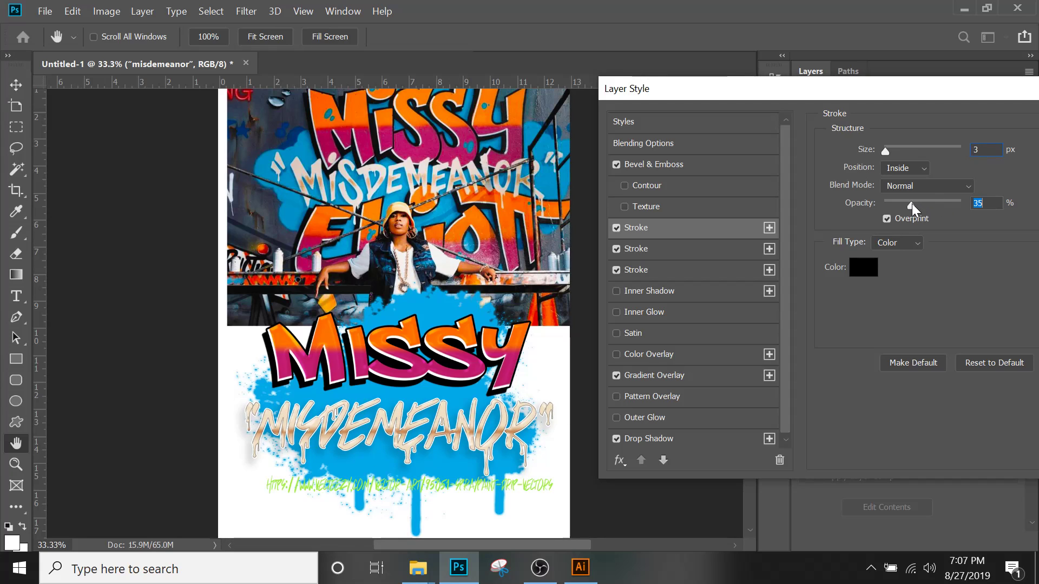
drag(907, 206, 904, 206)
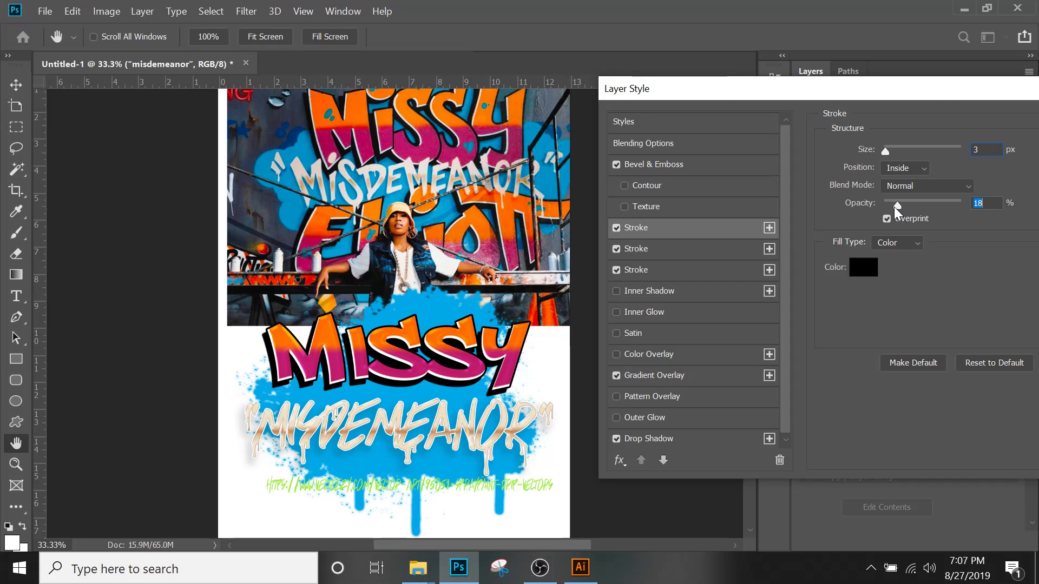
drag(894, 208, 895, 207)
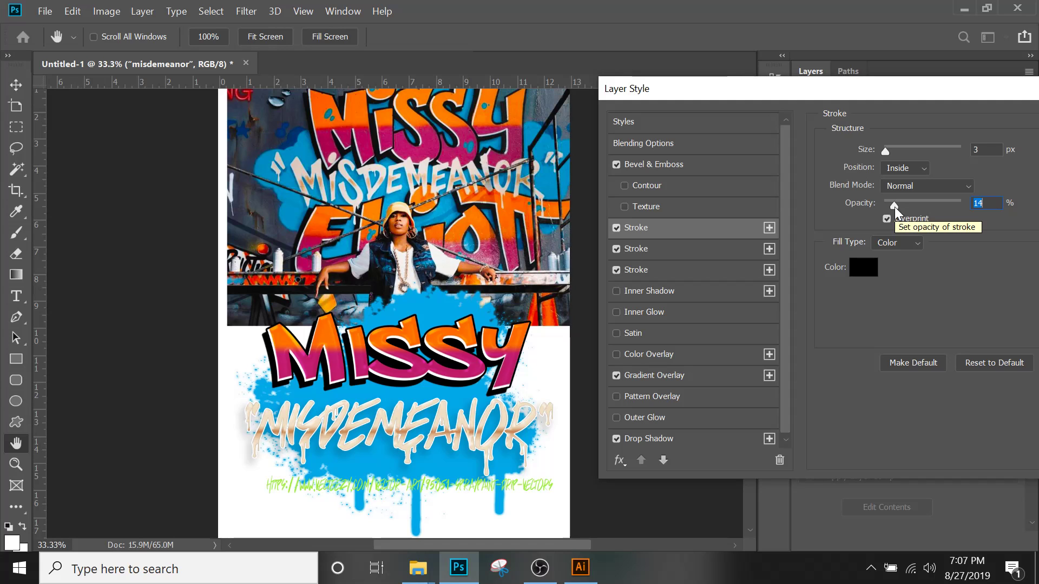
drag(854, 90, 635, 72)
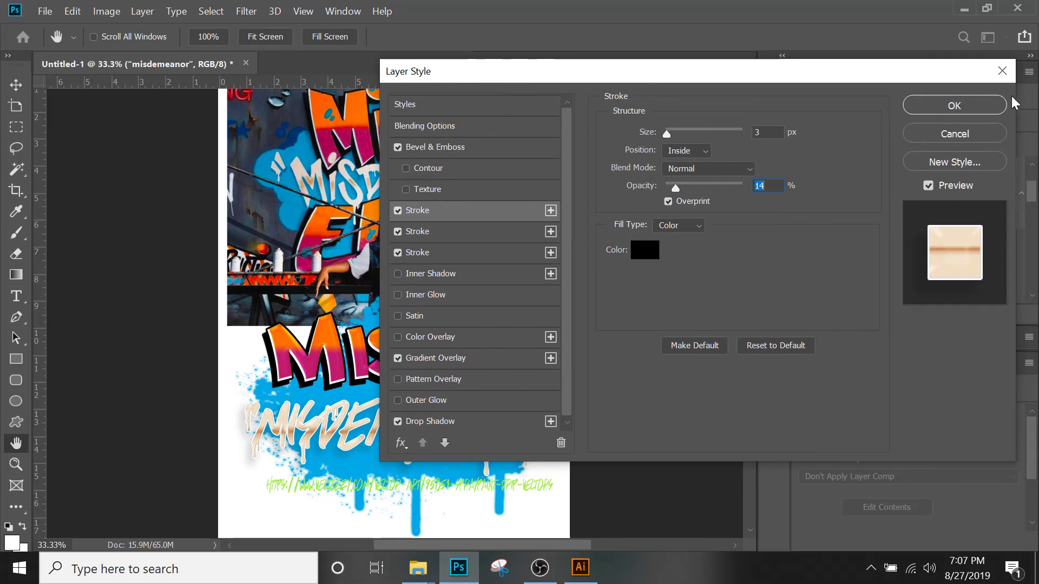
click(980, 107)
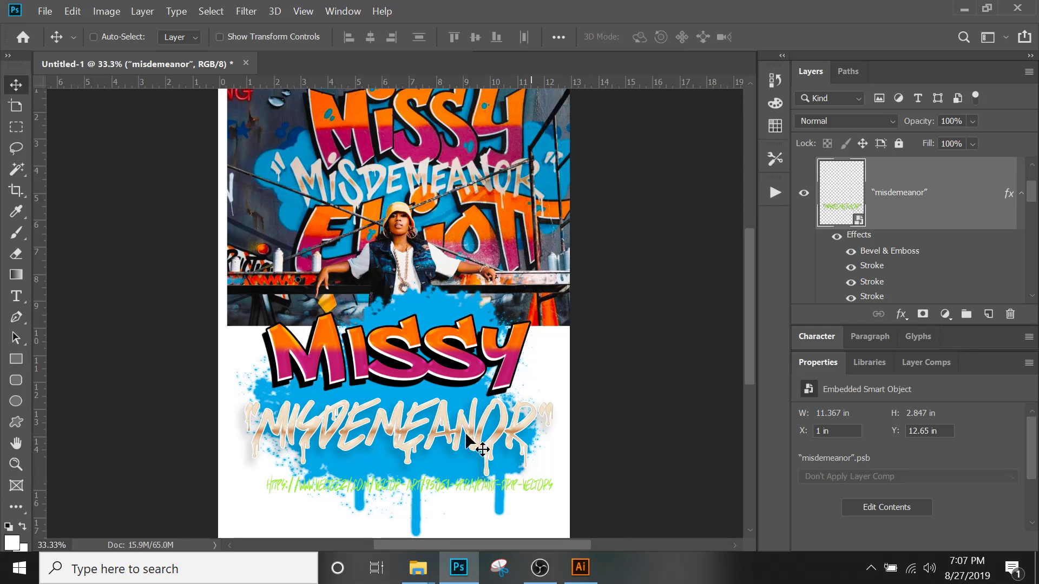
- Switch to Google Chrome and search Google for "concrete wall background"
click(19, 568)
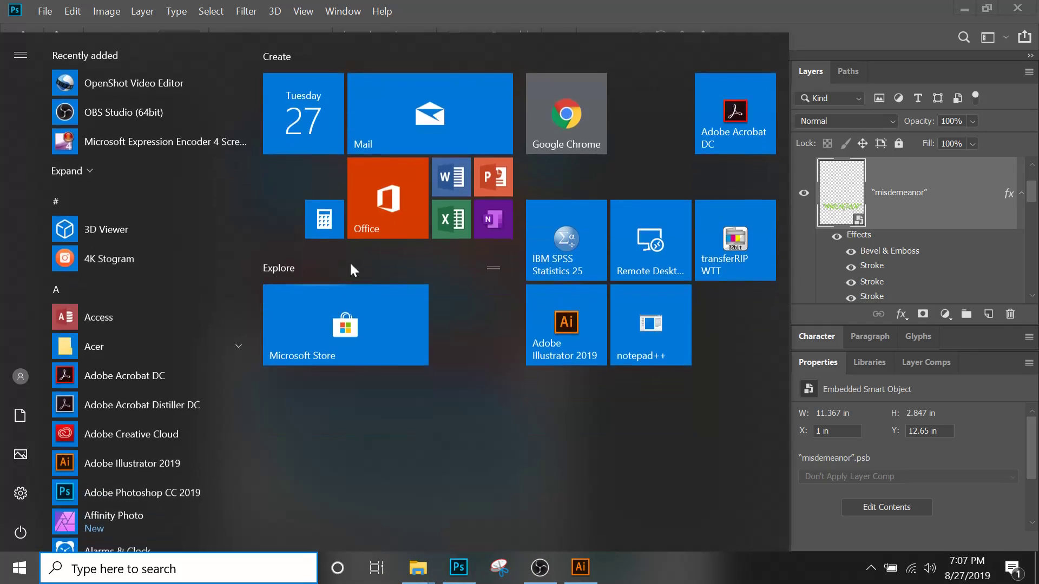
click(577, 134)
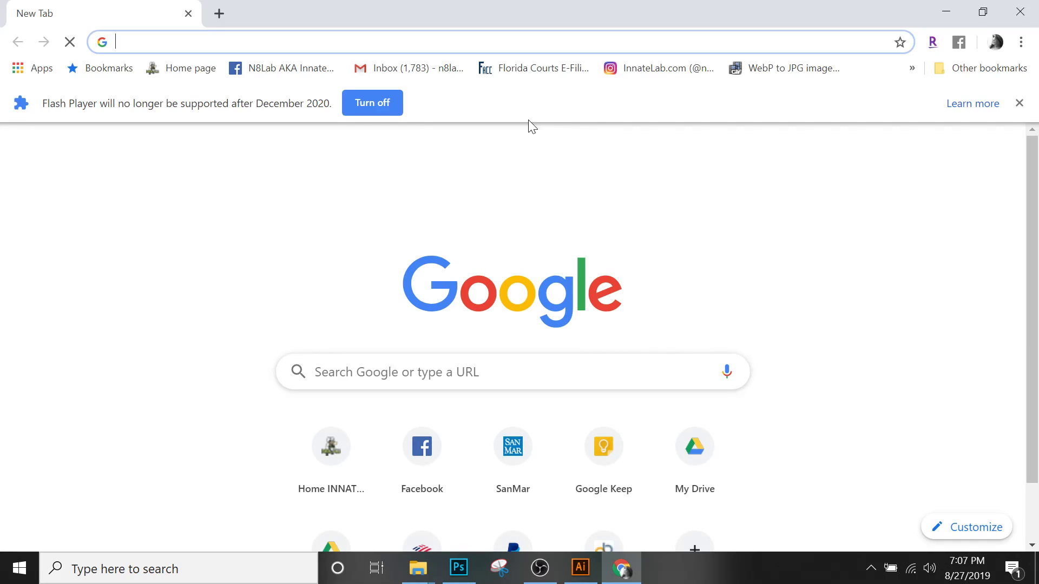
text(conc)
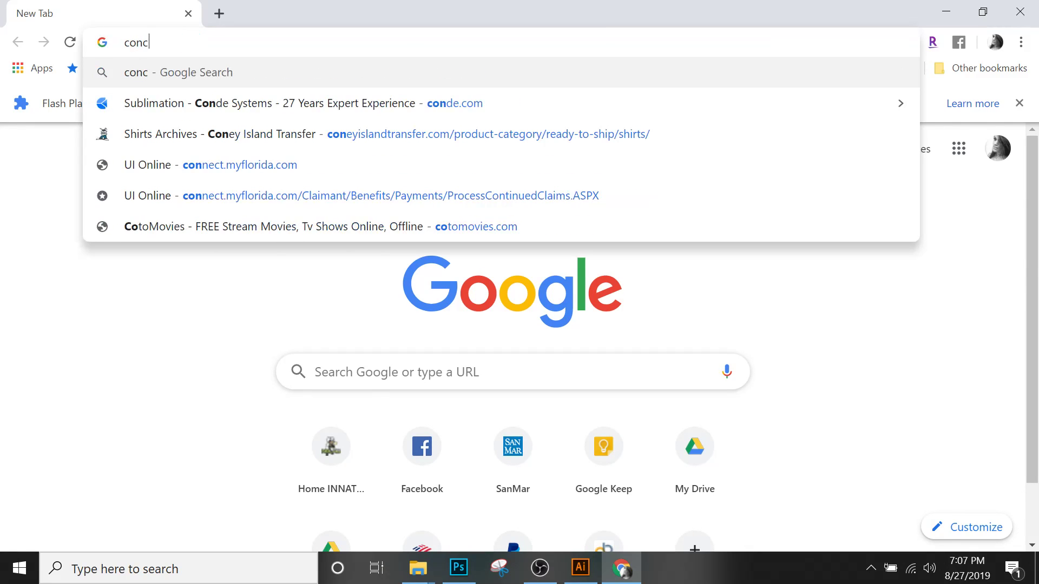
text(rete wall )
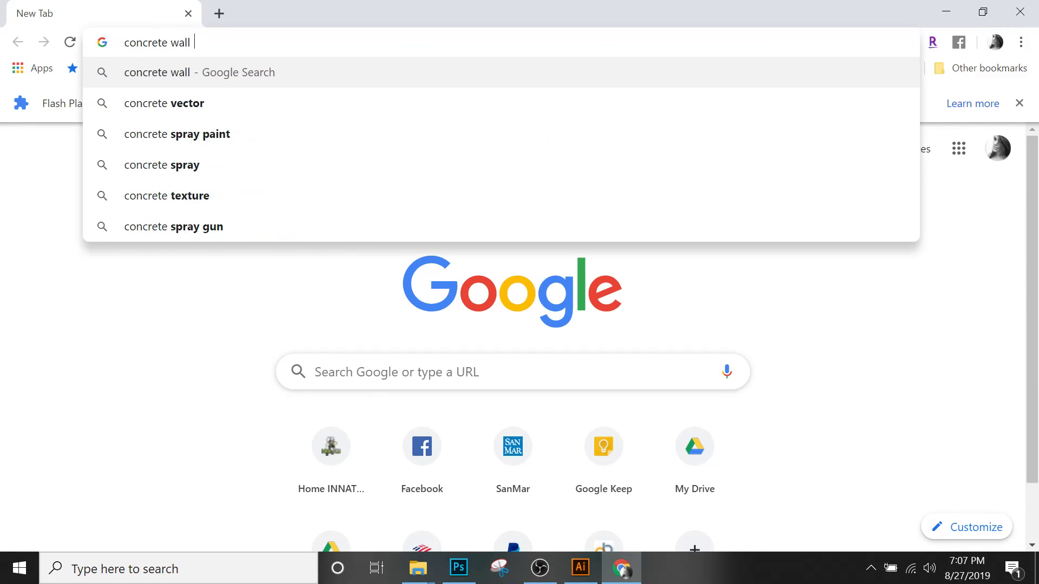
text(background)
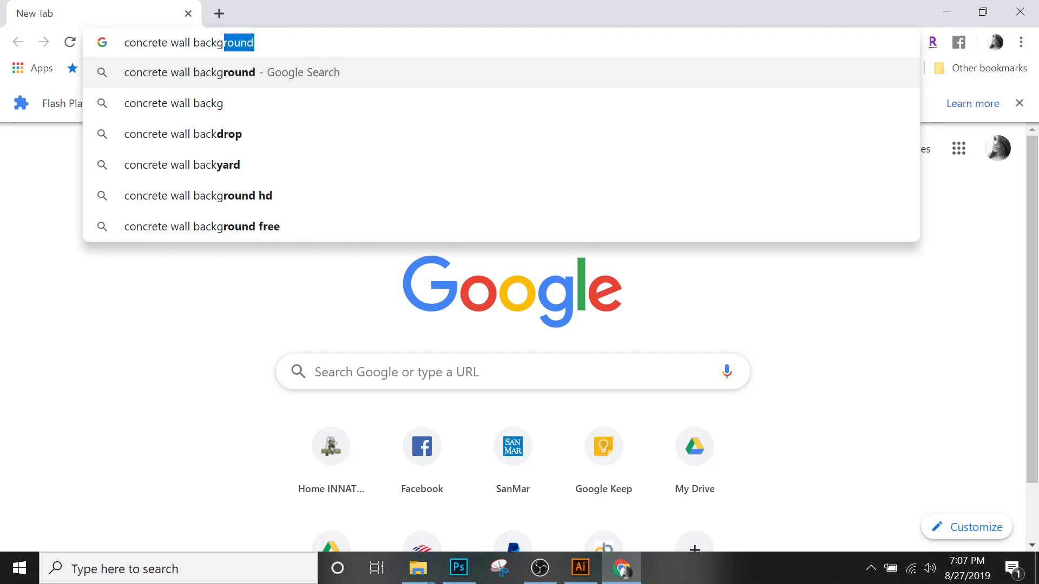
key(Return)
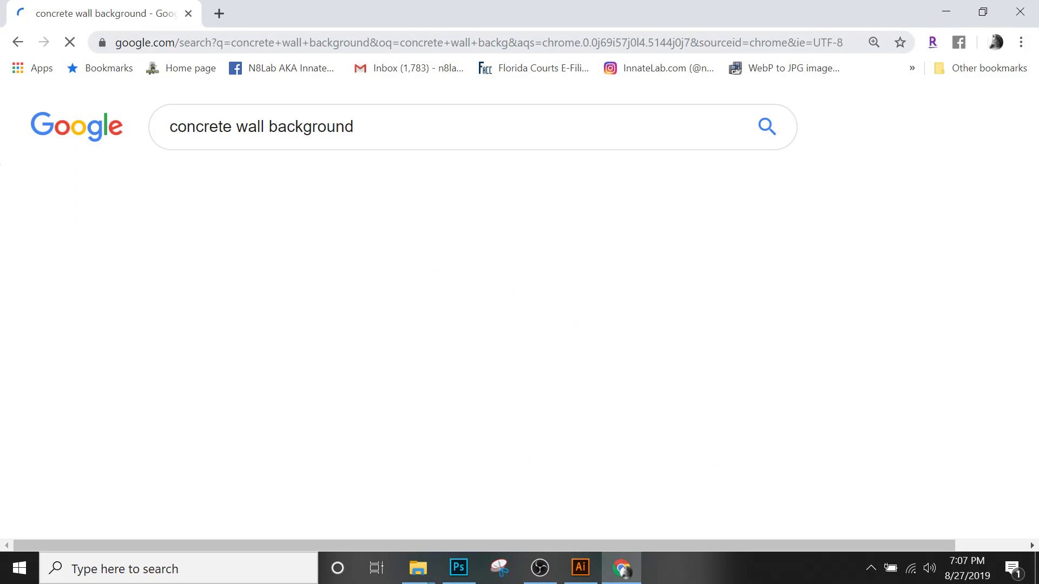
- Show the image results for the concrete wall search and limit them to the Large size
click(277, 191)
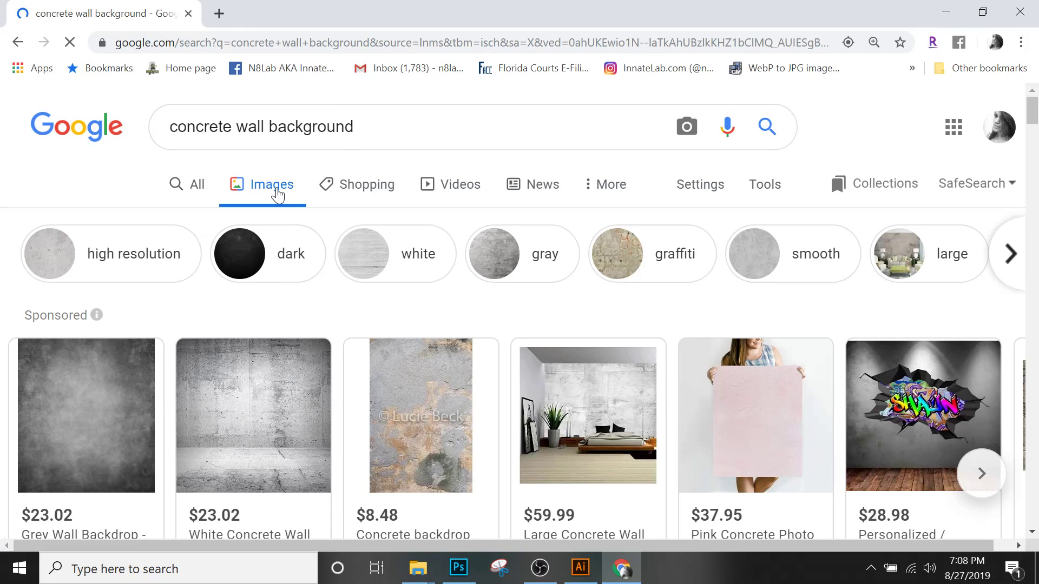
click(774, 186)
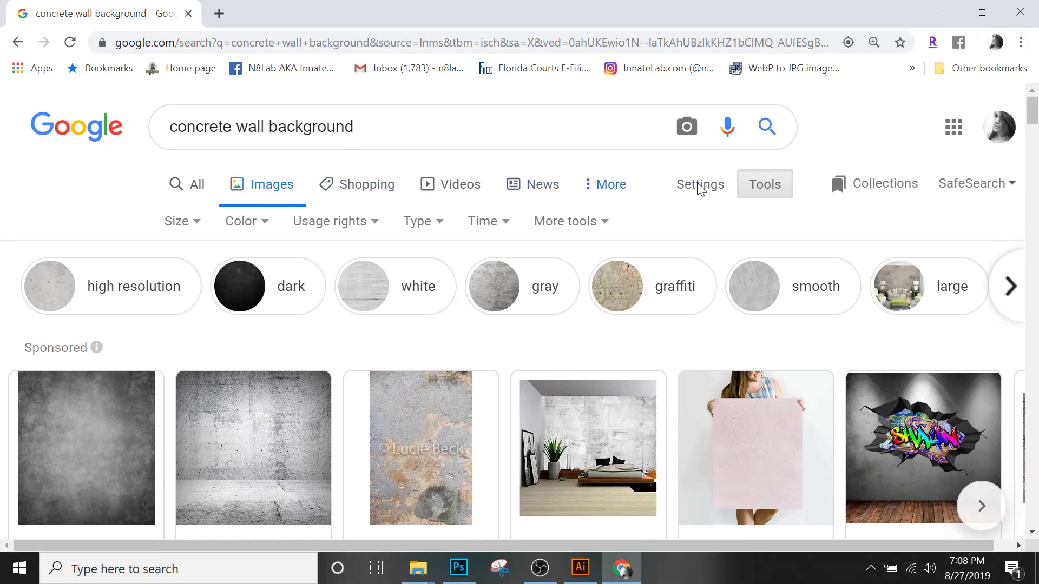
click(198, 228)
click(196, 282)
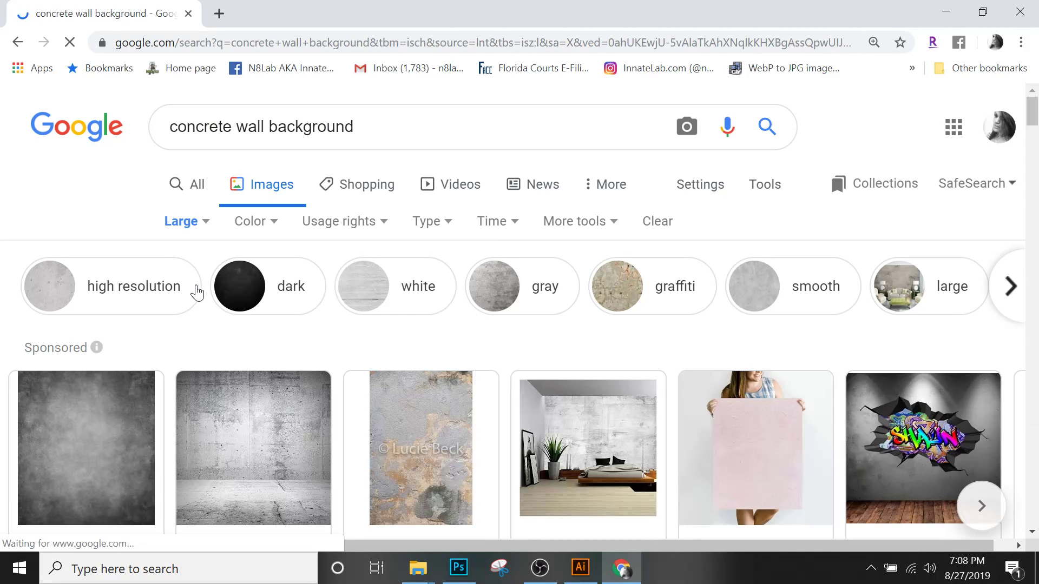
- Find the 3000 × 2000 Grunge Concrete Wall Texture from wildtextures.com and save its image as wildtextures-concrete-wall-background.jpg
scroll(197, 292, down, 1)
scroll(197, 293, down, 5)
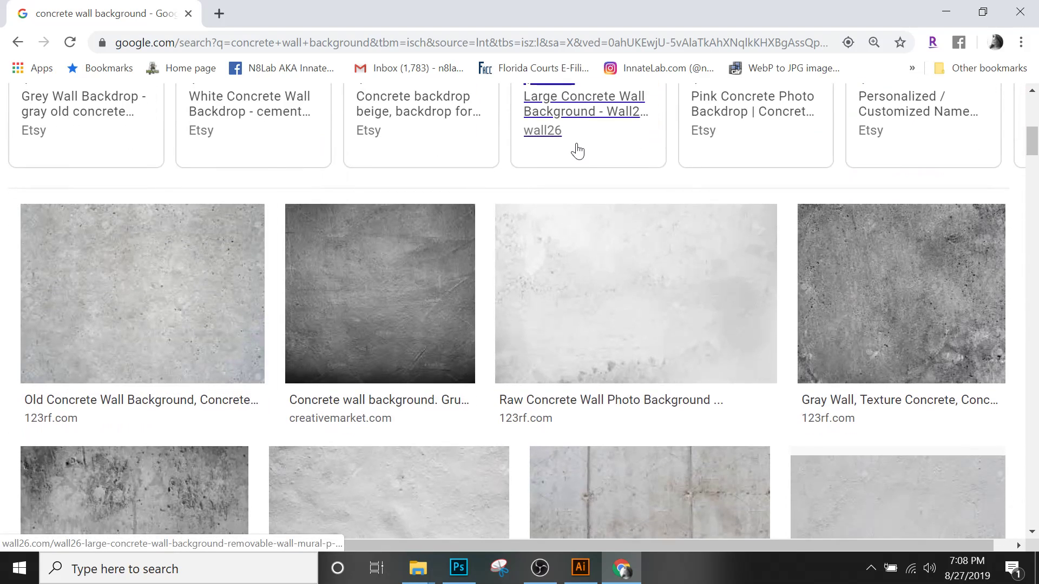
mouse_move(577, 152)
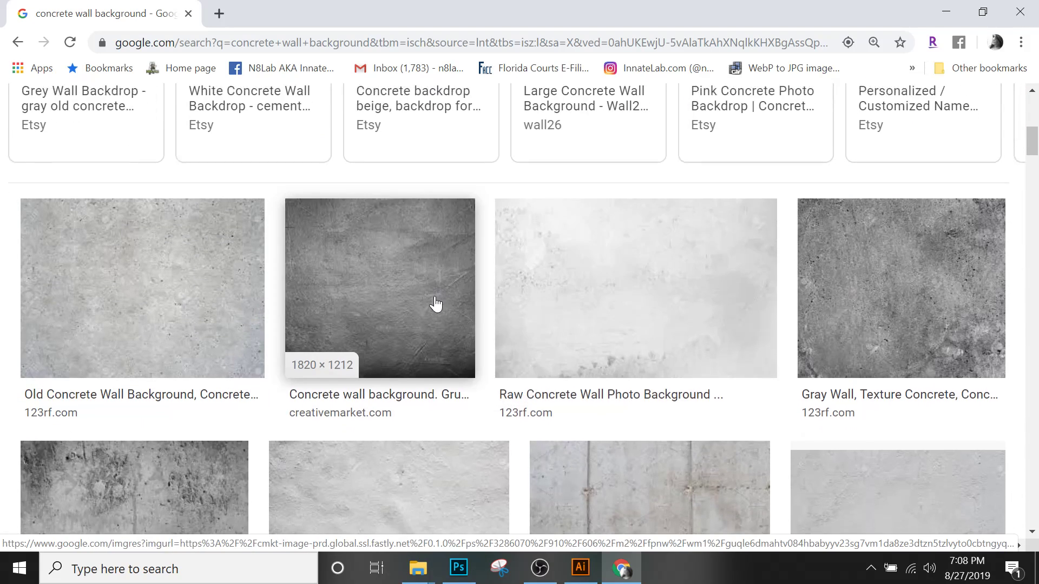
scroll(277, 297, down, 1)
scroll(138, 281, down, 1)
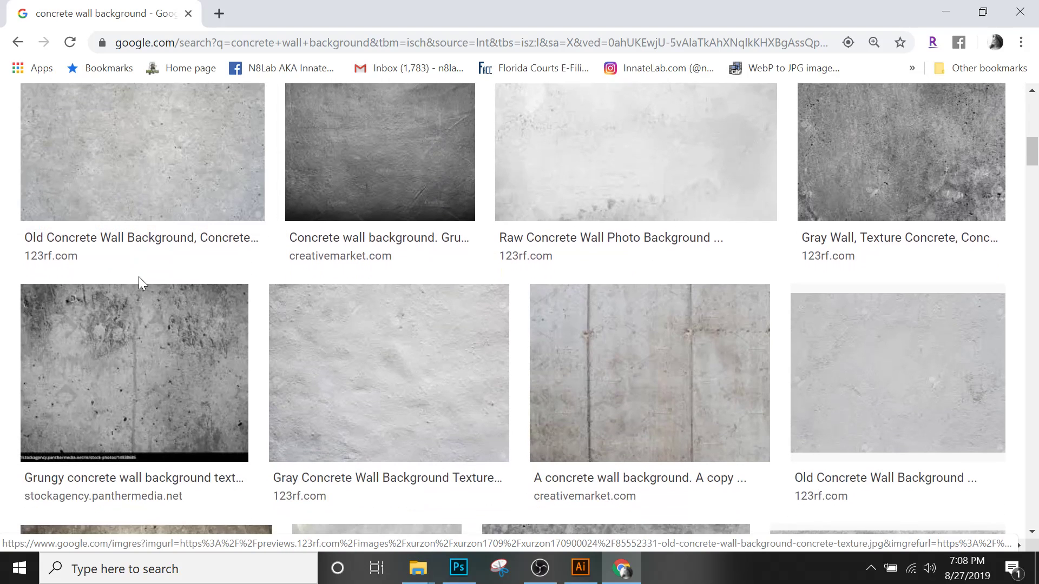
scroll(138, 277, down, 1)
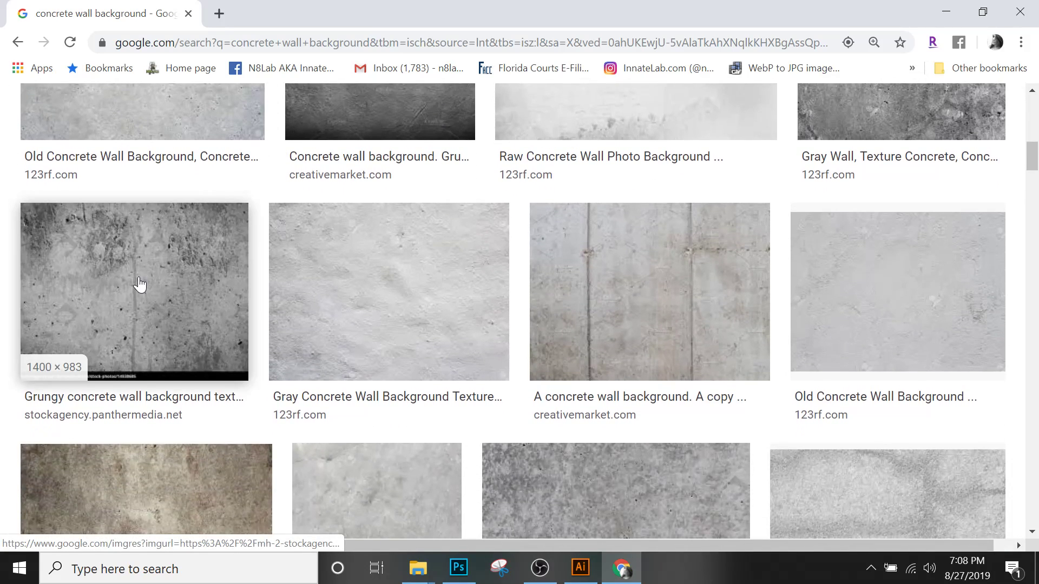
scroll(139, 284, down, 3)
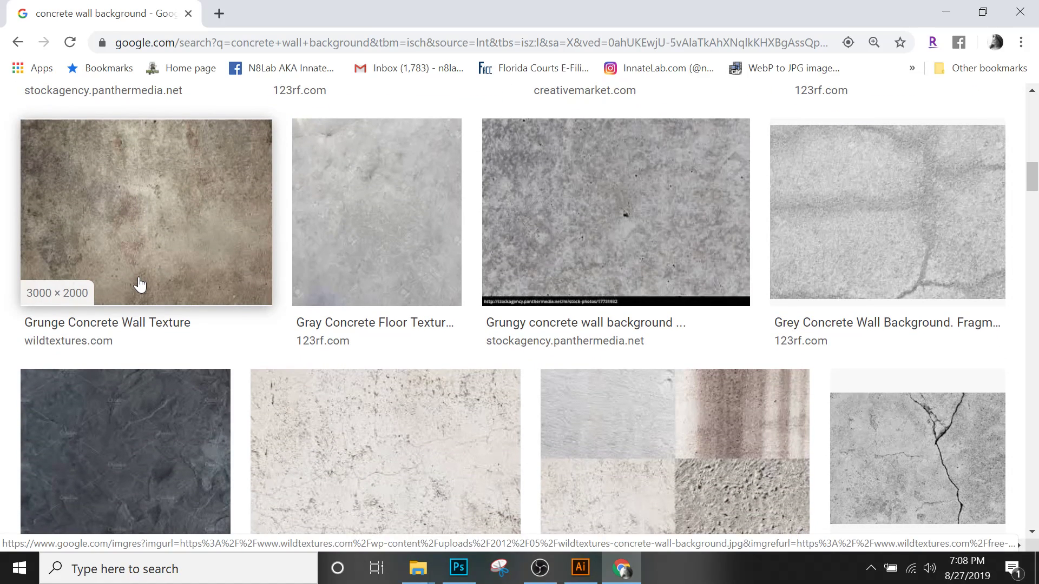
scroll(139, 284, down, 1)
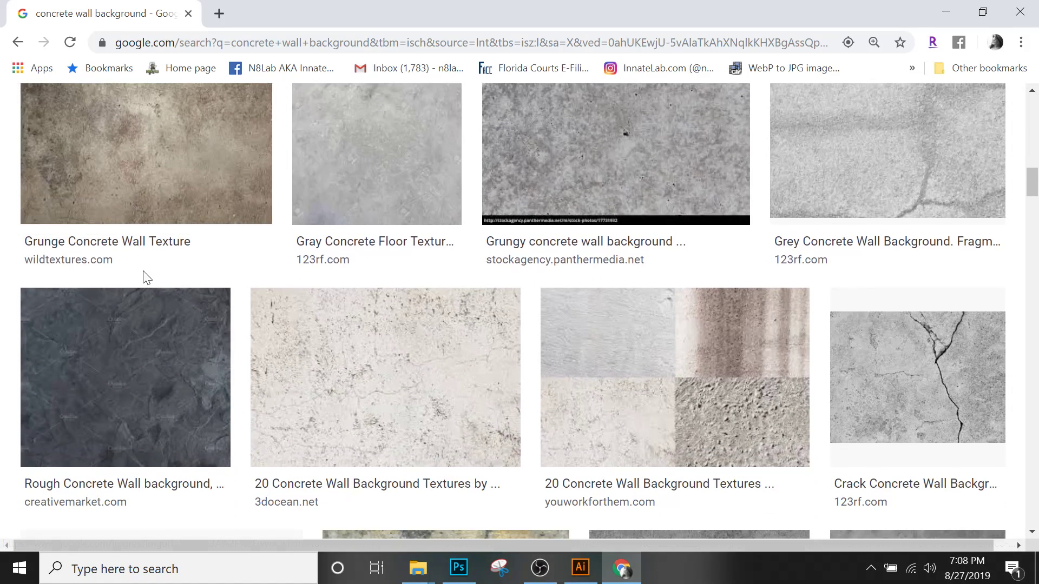
click(175, 208)
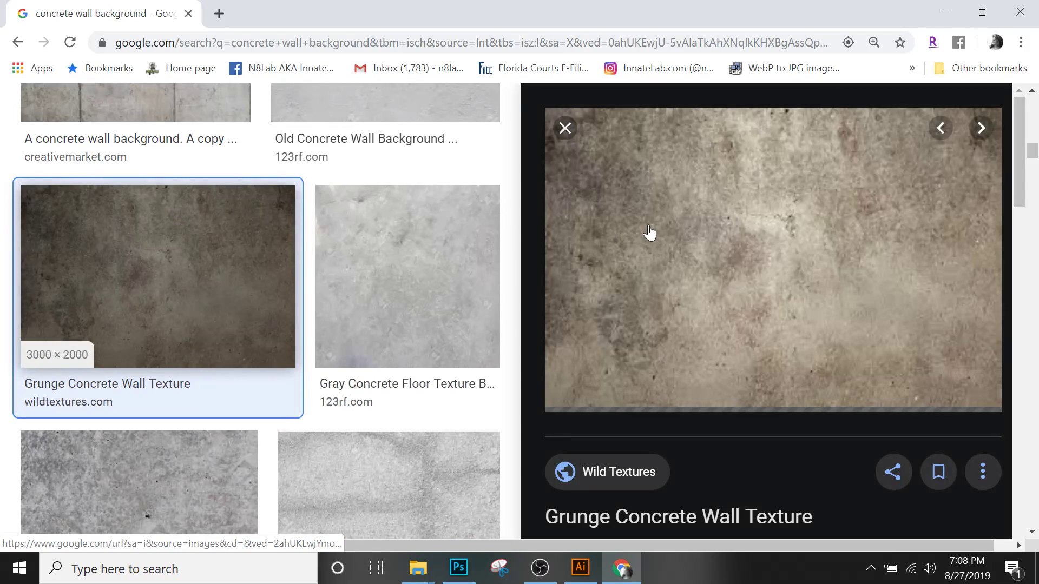
right_click(805, 248)
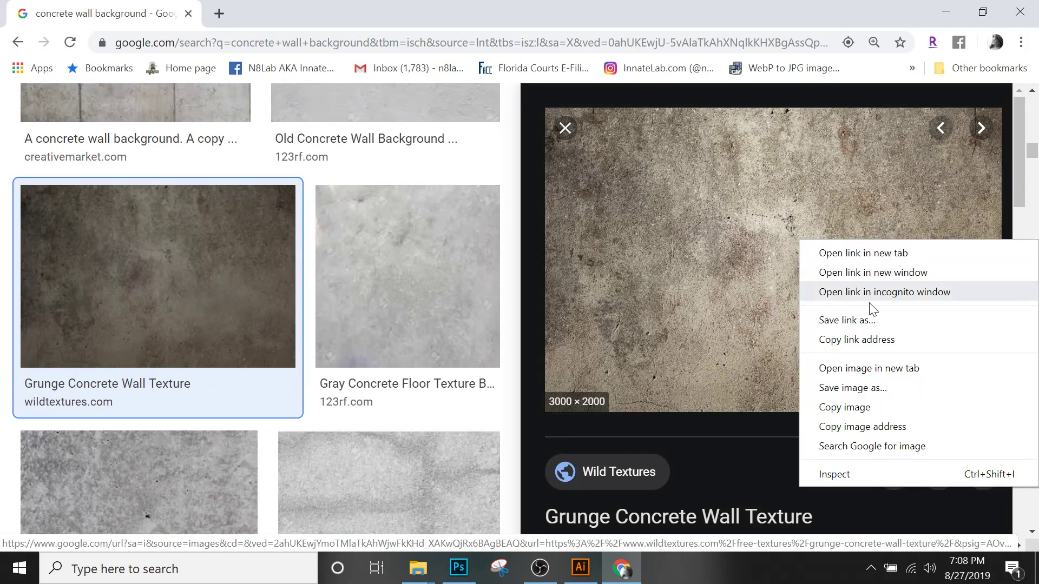
click(871, 383)
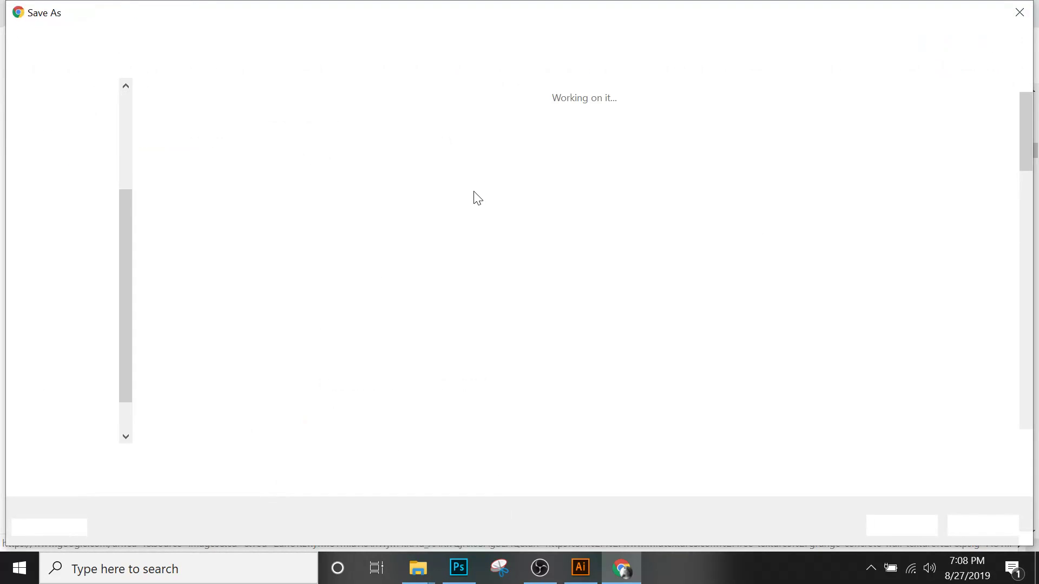
key(Return)
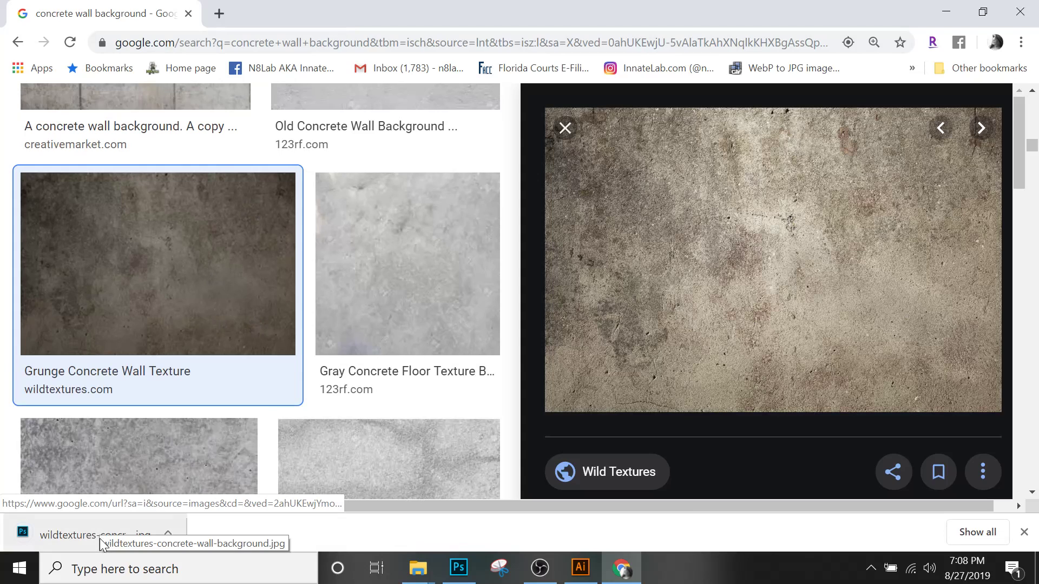
- Place the downloaded concrete wall image in the Photoshop document and move its layer directly above the Background layer
drag(91, 531, 456, 401)
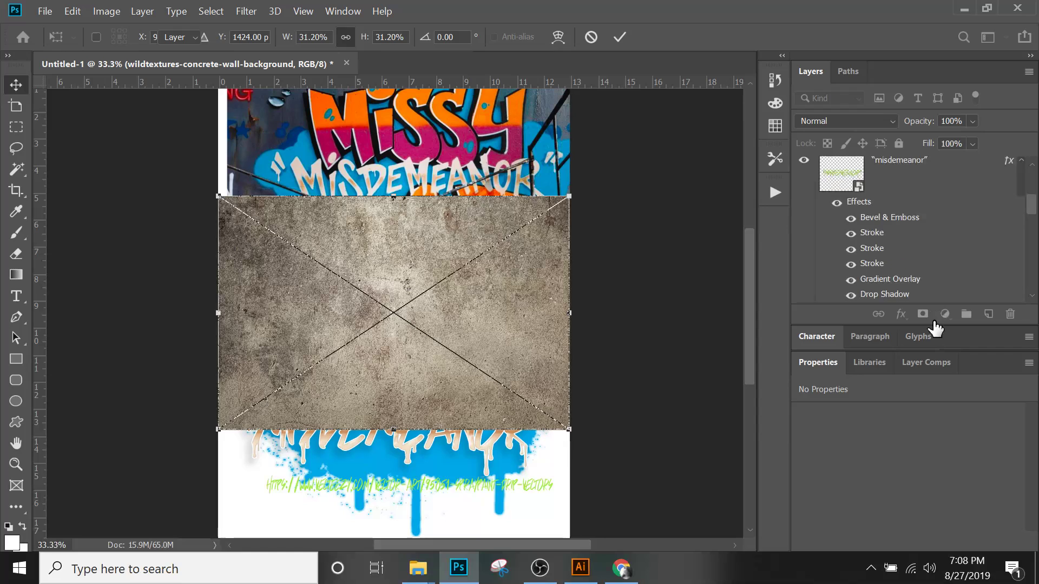
click(546, 238)
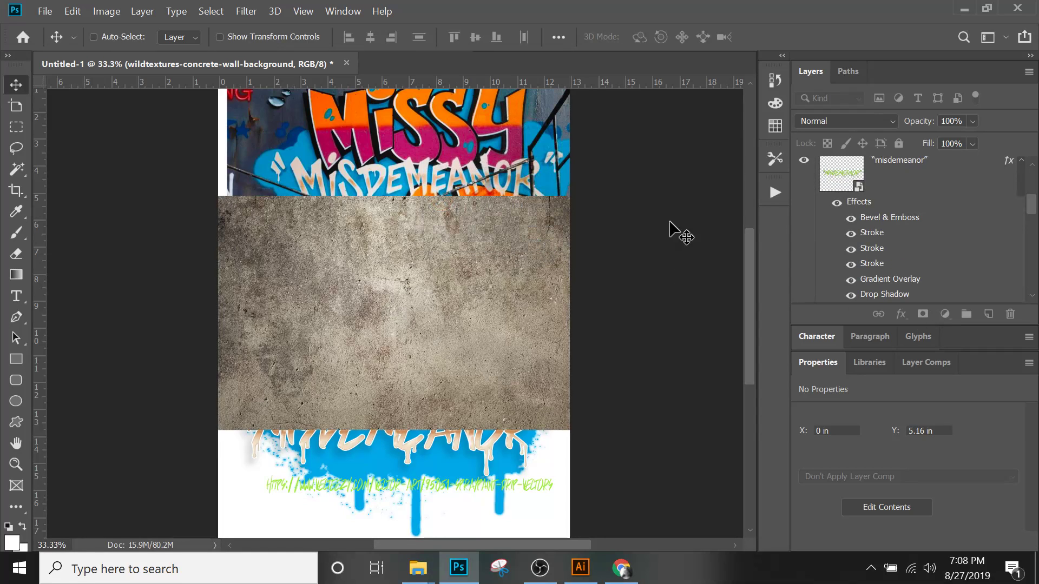
scroll(927, 184, up, 3)
drag(927, 260, 903, 249)
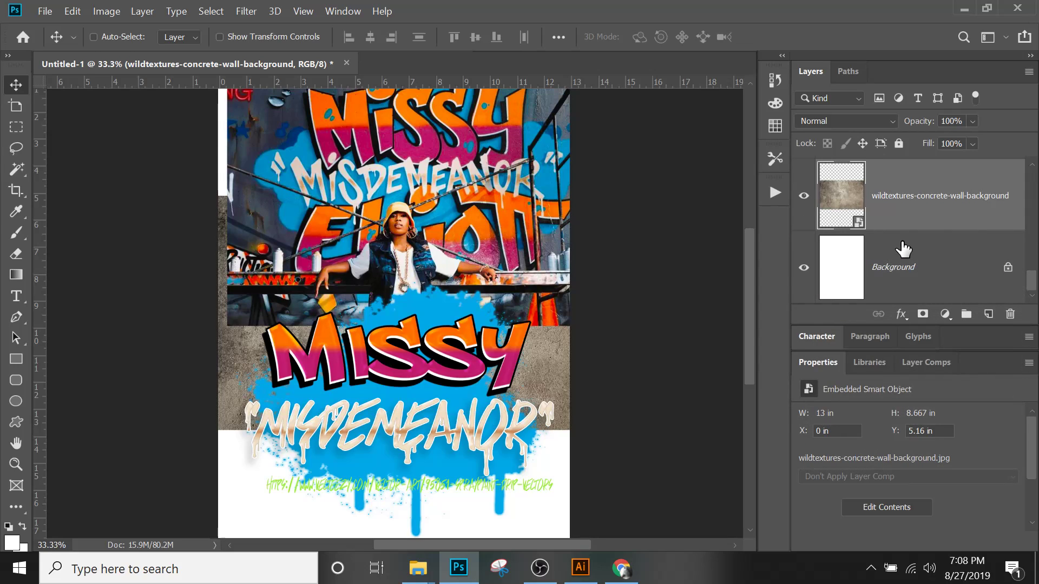
- Select Layer 1 with the graffiti photo, then hide it and show it again to check the design
scroll(902, 249, up, 1)
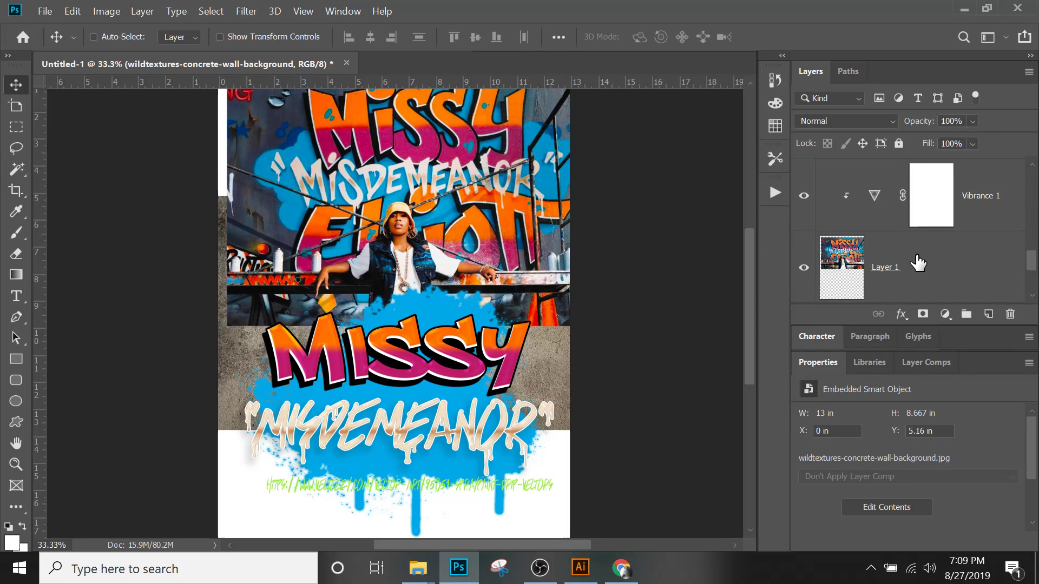
click(914, 261)
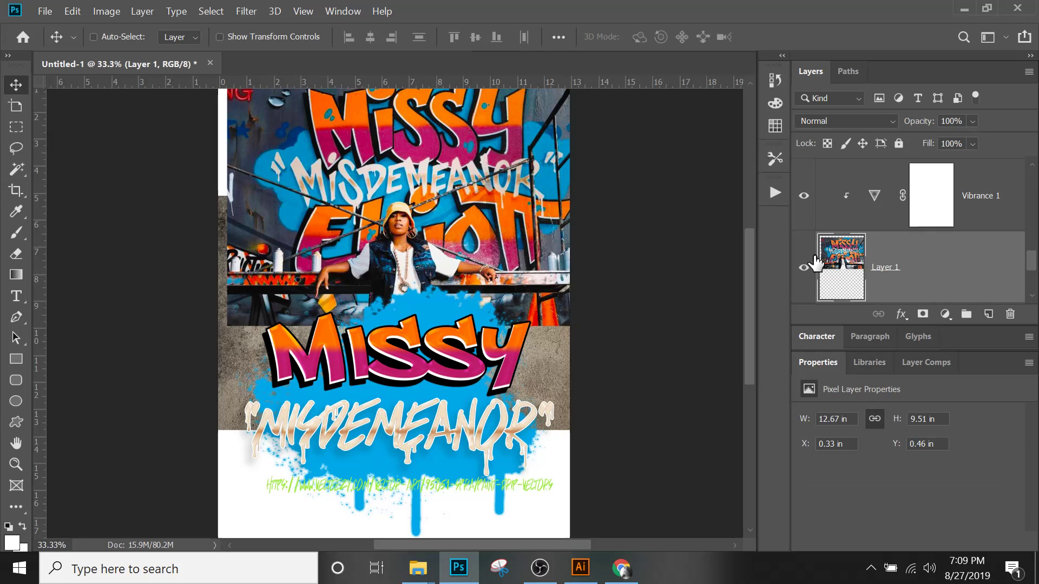
click(805, 269)
click(805, 269)
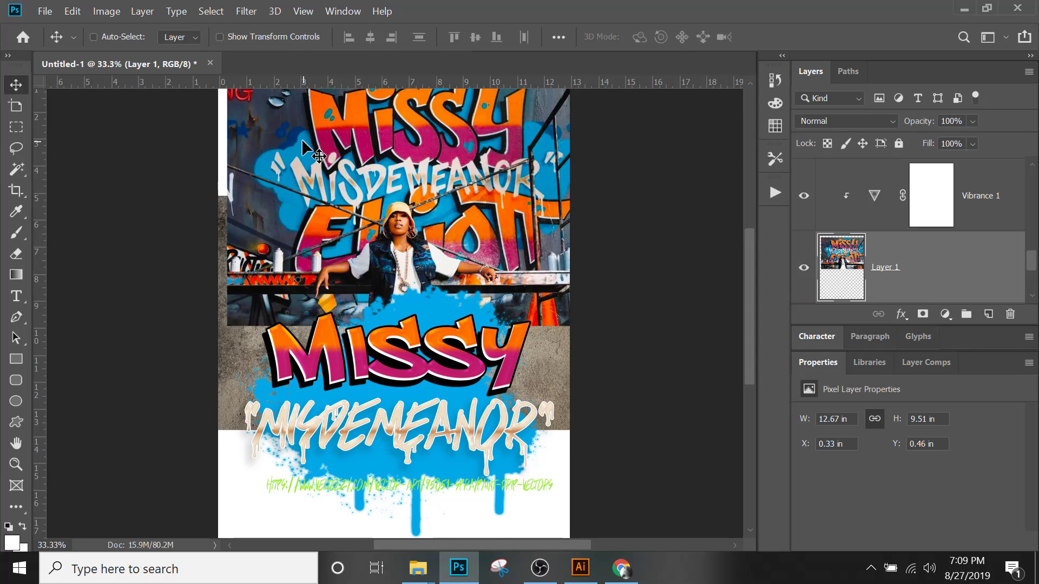
- Add a new empty layer directly above the "misdemeanor" layer
scroll(315, 152, up, 1)
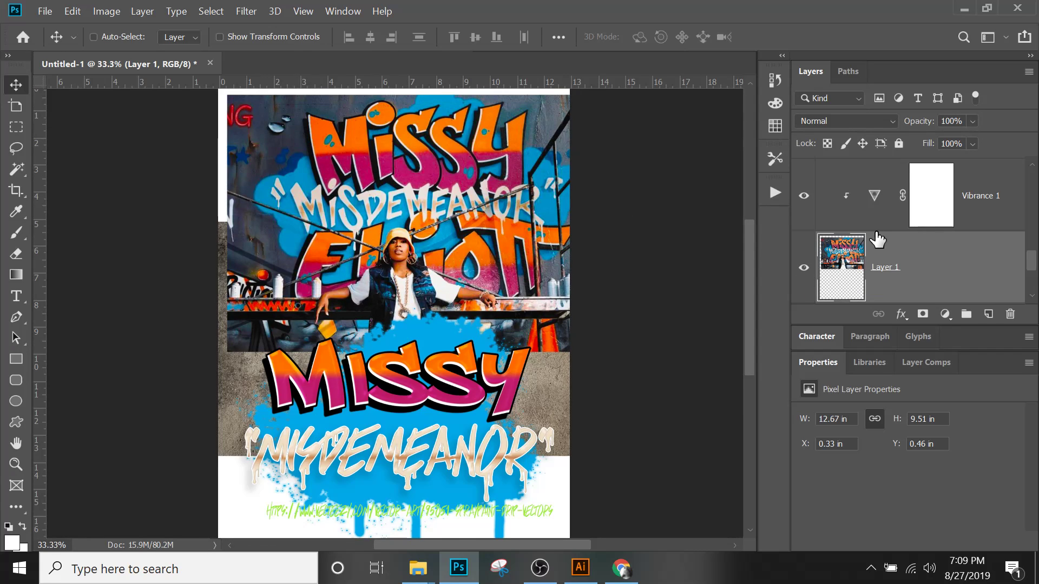
scroll(877, 238, up, 5)
scroll(876, 238, up, 3)
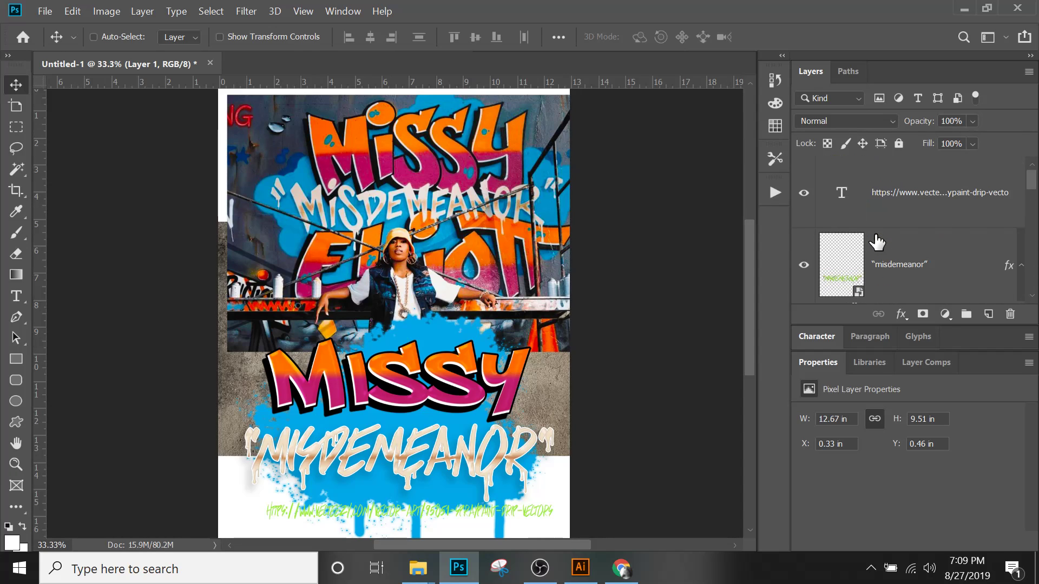
click(902, 268)
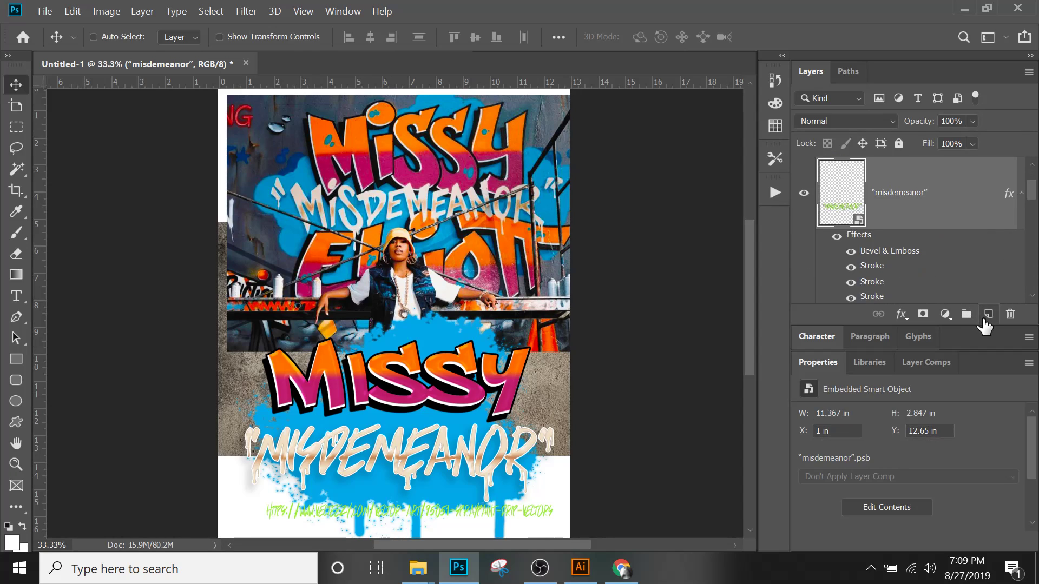
click(987, 318)
scroll(563, 303, up, 1)
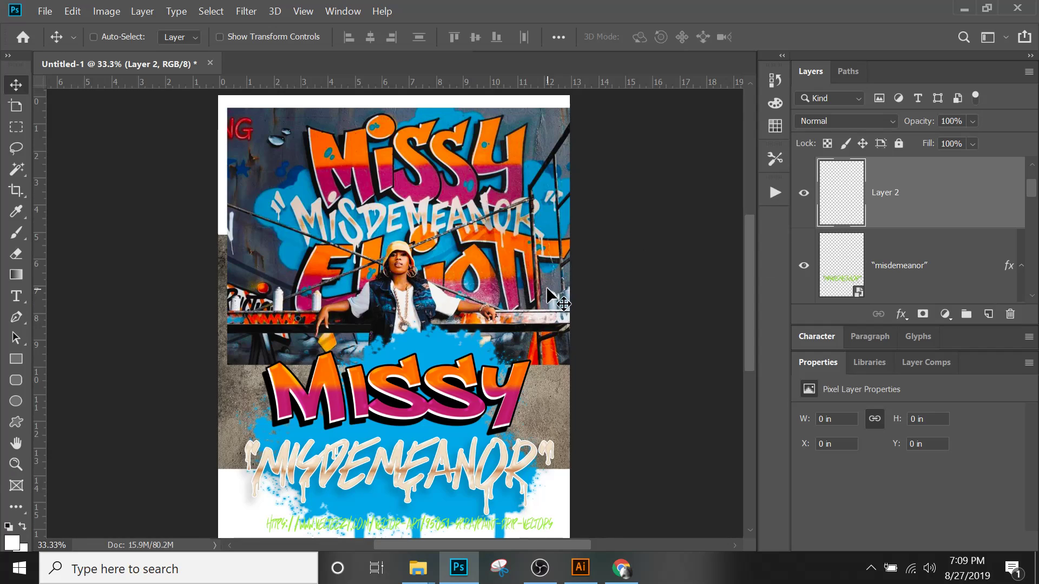
scroll(563, 303, down, 1)
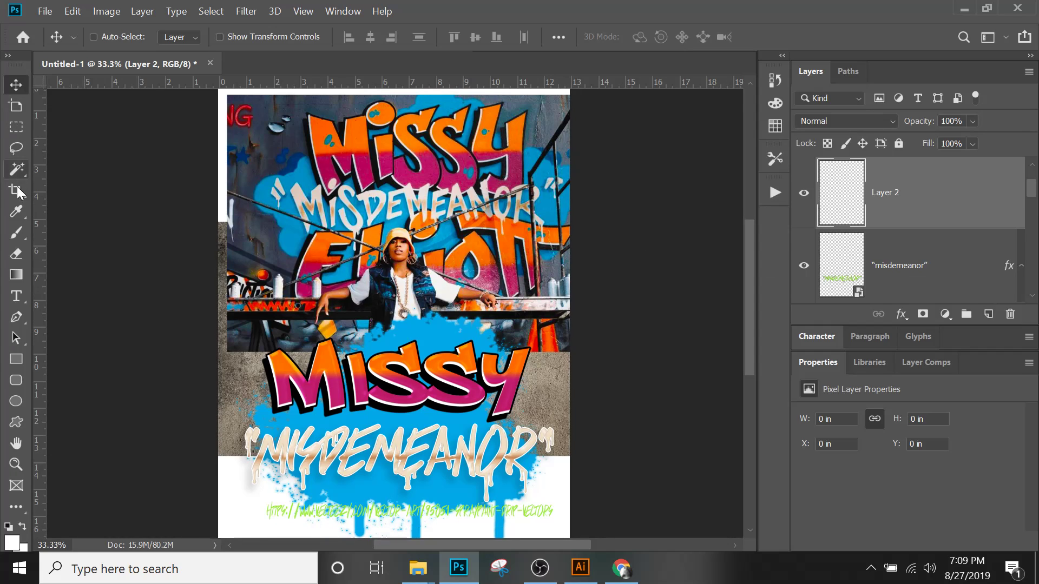
- Choose the Soft Round brush from the General Brushes set and raise its hardness to 67%
click(18, 236)
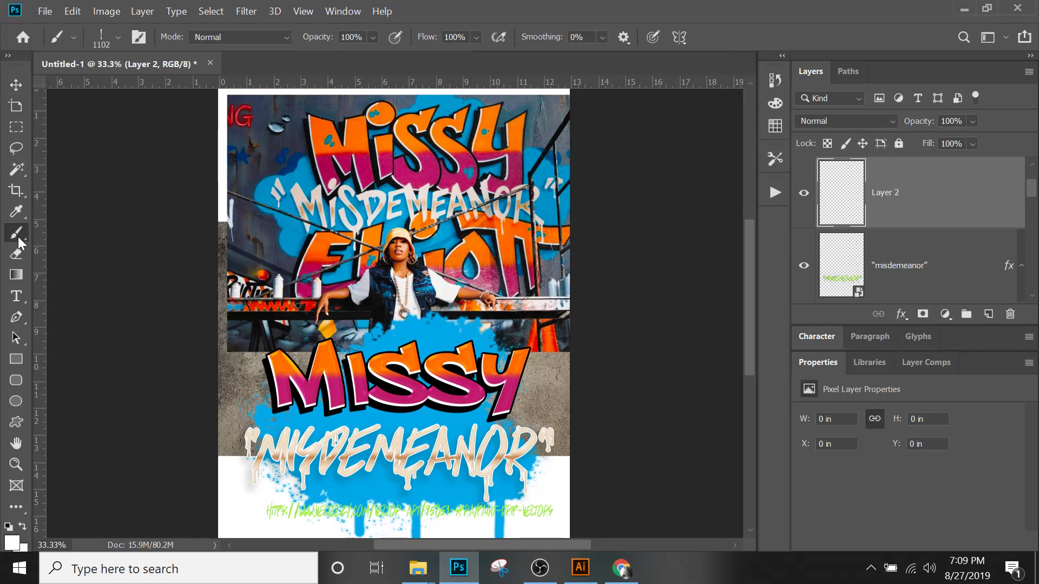
click(74, 38)
click(114, 39)
scroll(116, 397, down, 5)
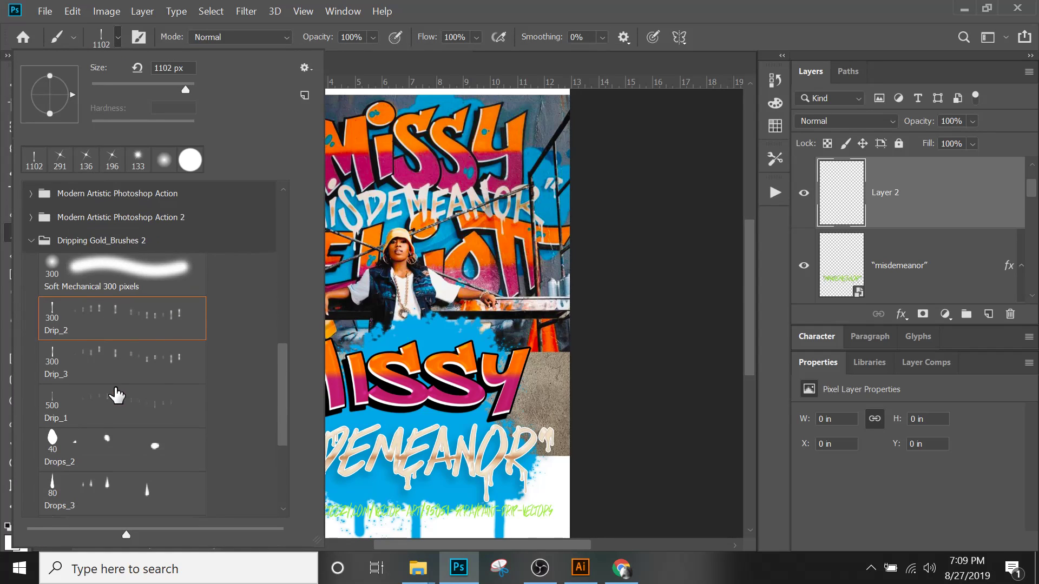
scroll(116, 397, down, 3)
drag(286, 451, 306, 188)
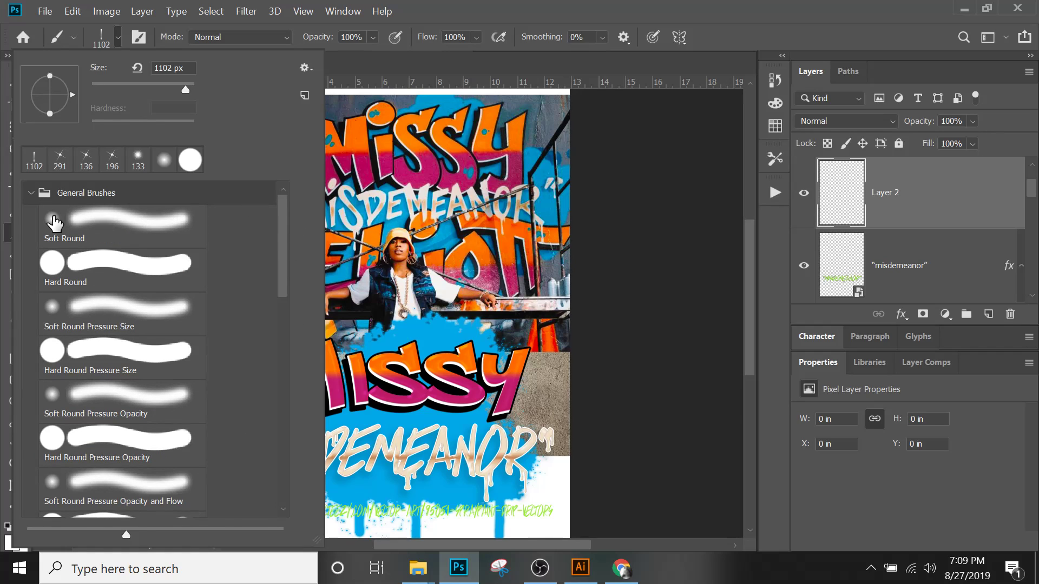
click(79, 234)
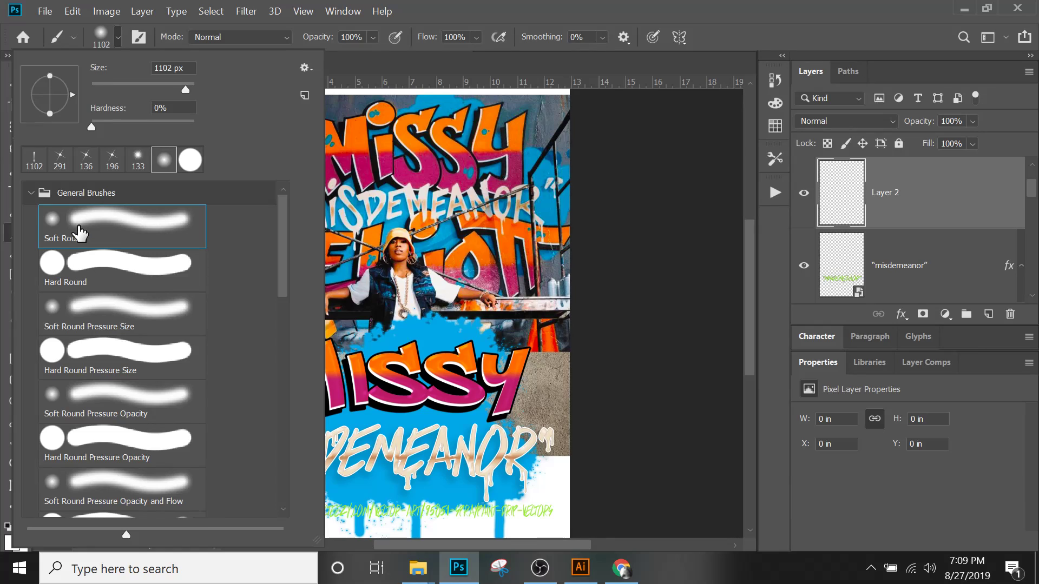
drag(89, 125, 132, 125)
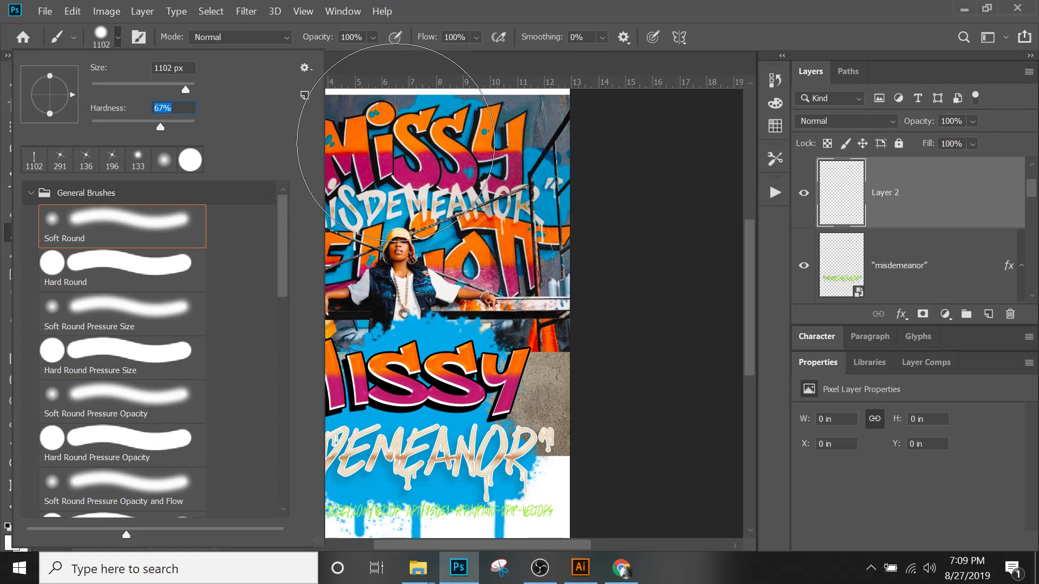
- Set the brush size to 114 px and look through the available brush sets
click(409, 177)
right_click(408, 177)
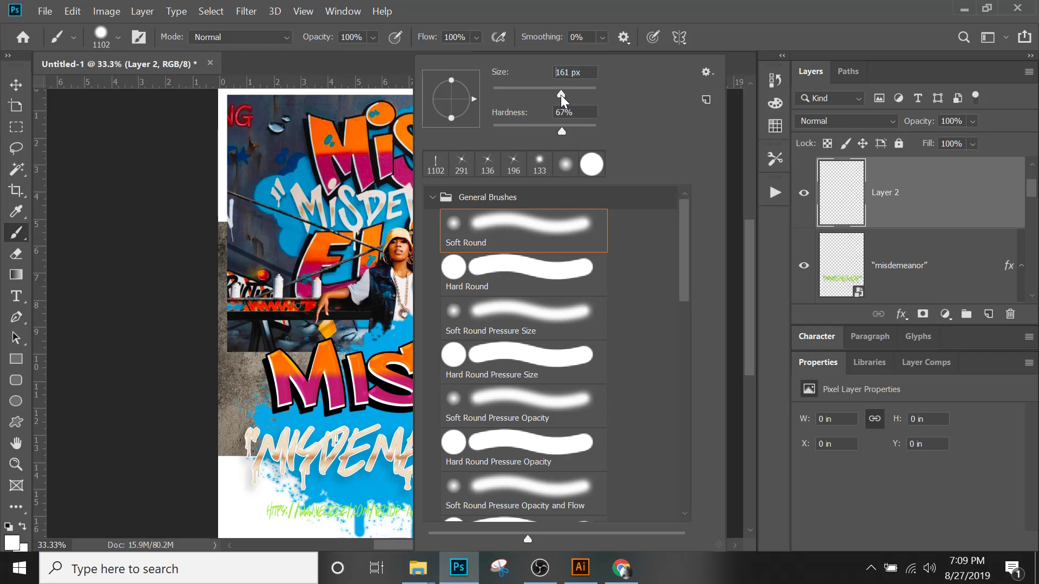
drag(559, 96, 560, 95)
drag(549, 93, 548, 93)
scroll(512, 364, down, 5)
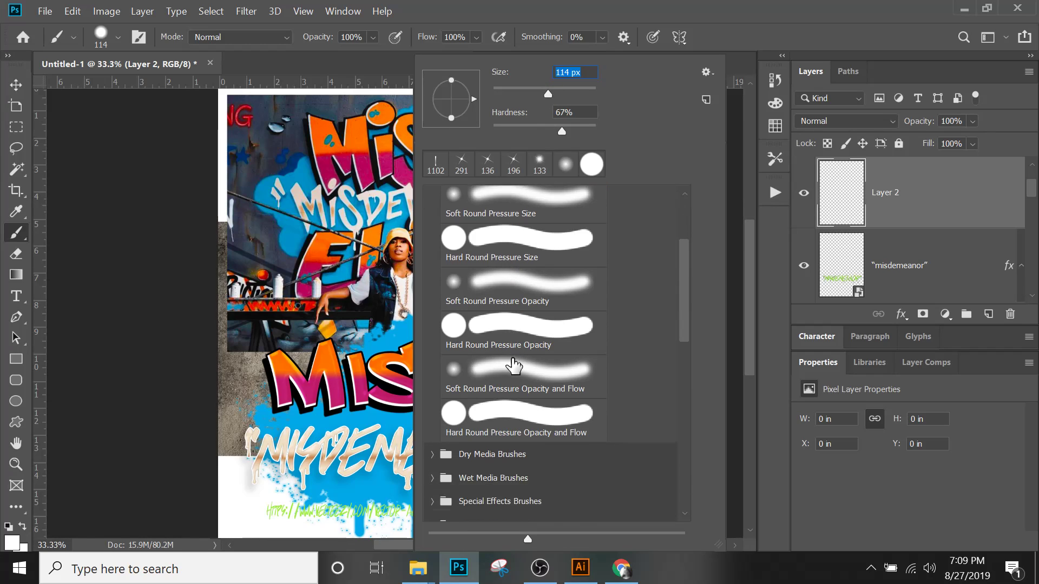
scroll(512, 364, up, 8)
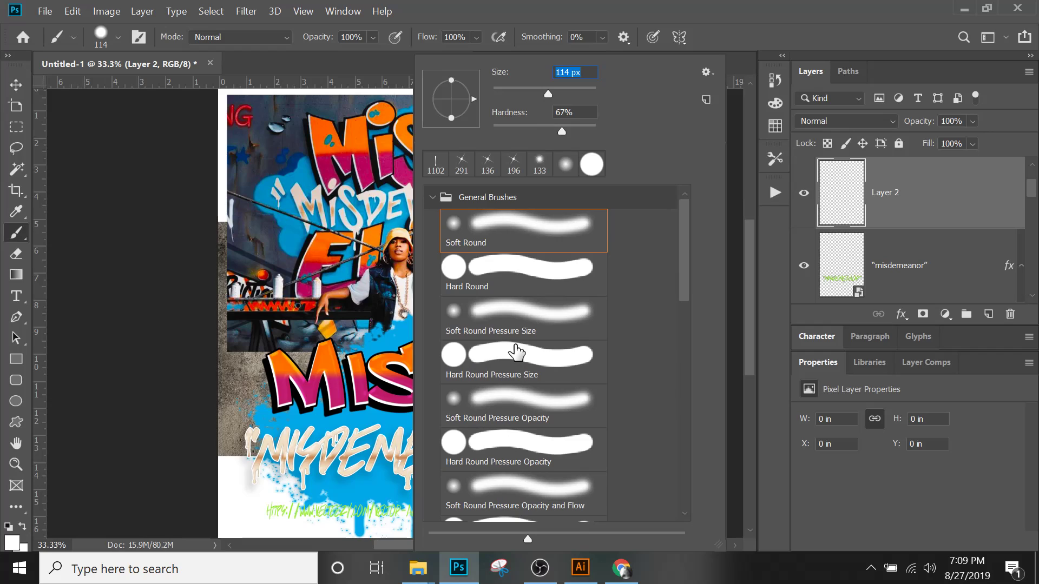
scroll(504, 325, down, 4)
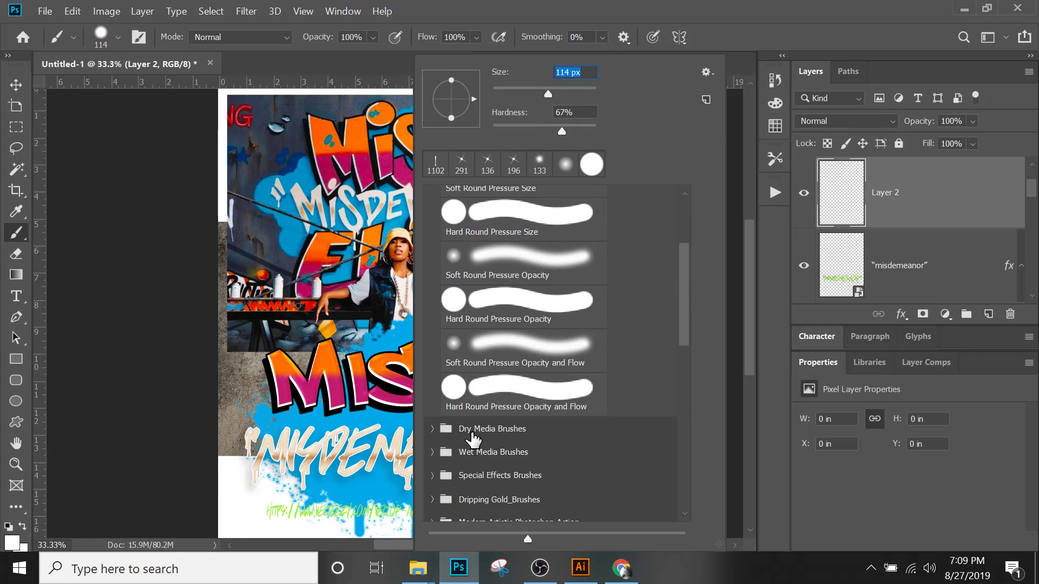
scroll(473, 439, down, 1)
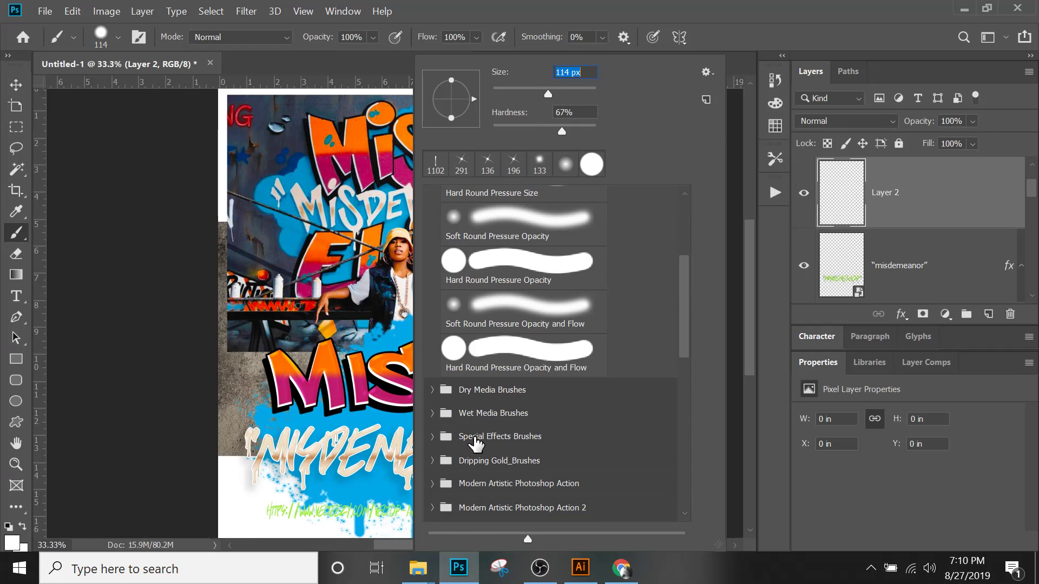
scroll(474, 441, up, 2)
scroll(476, 443, up, 2)
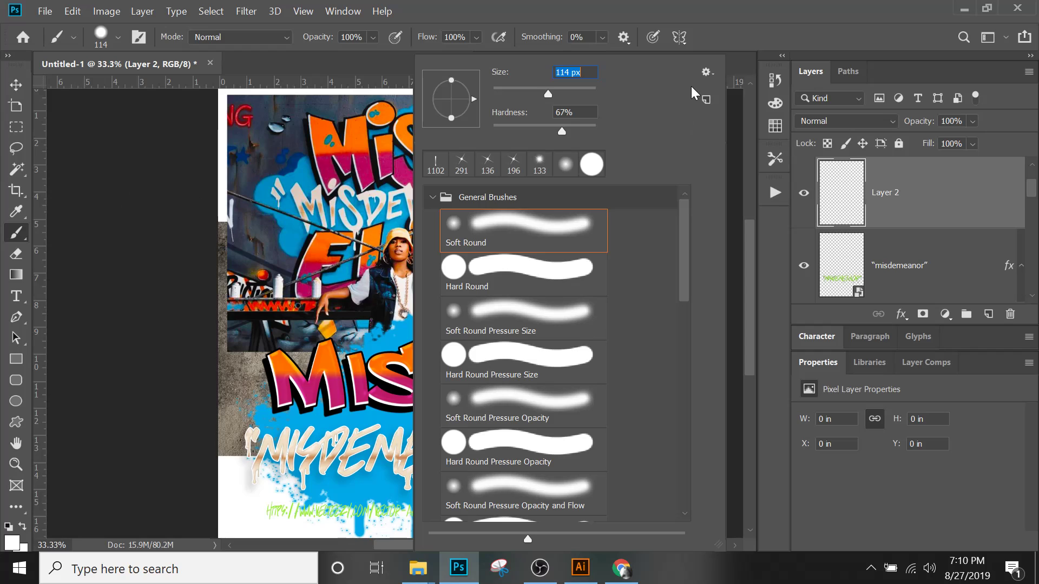
click(901, 197)
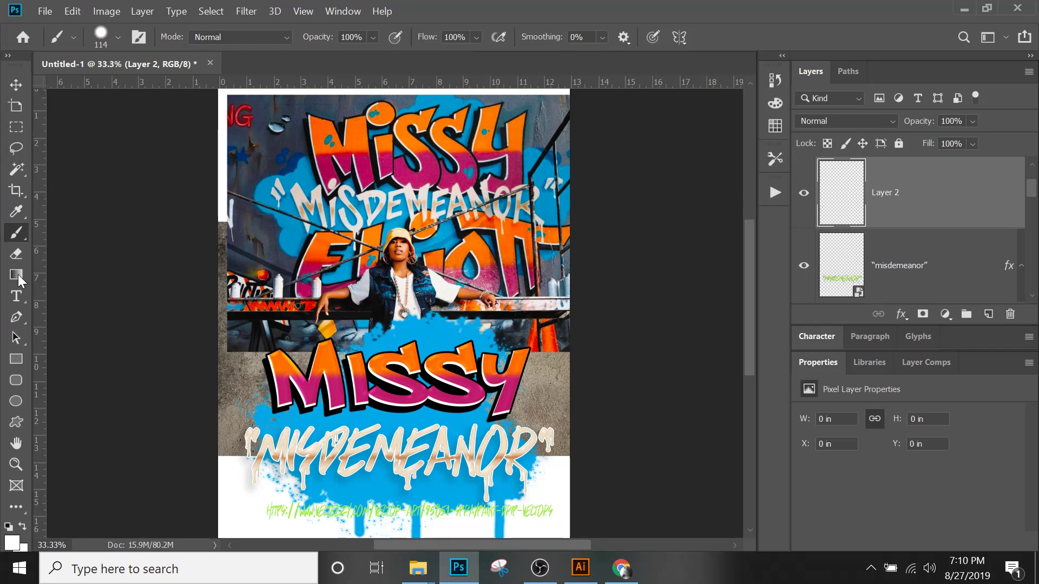
- Draw a narrow upright white ellipse about 38 × 91 px over the blue spot on the M of Missy in the photo
click(15, 401)
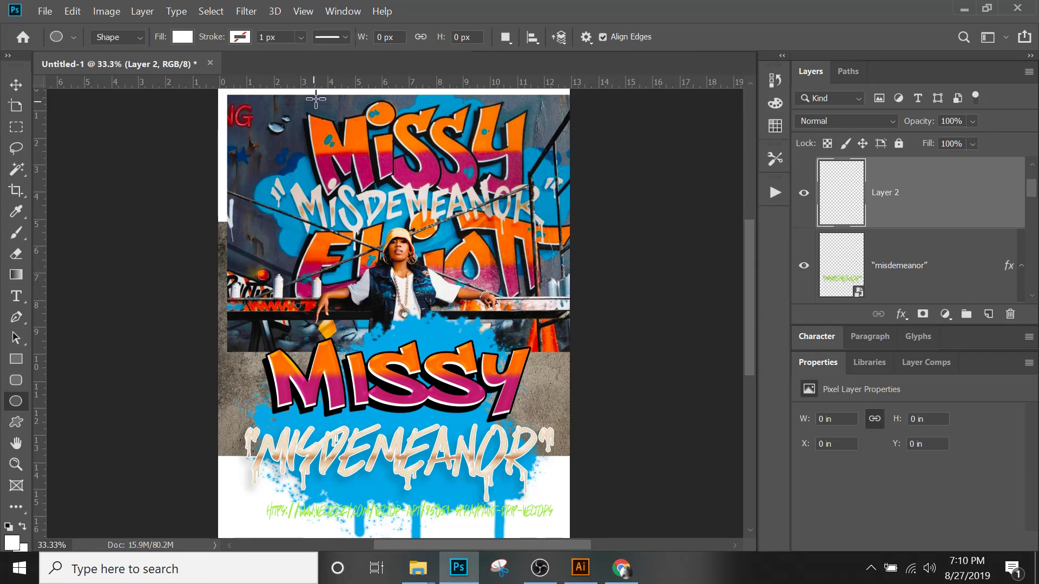
drag(330, 133, 324, 149)
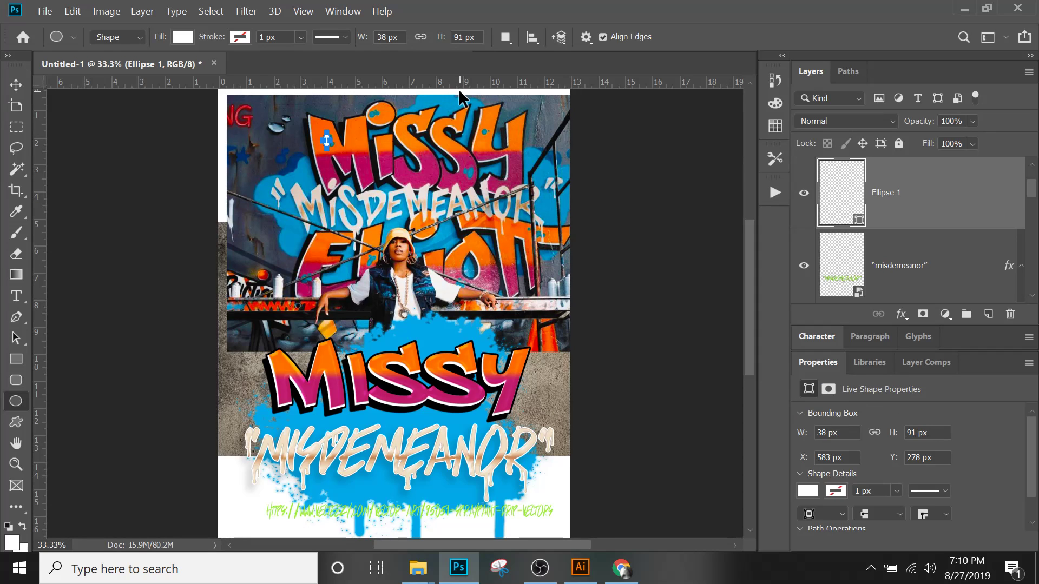
key(ctrl+plus)
drag(314, 211, 337, 411)
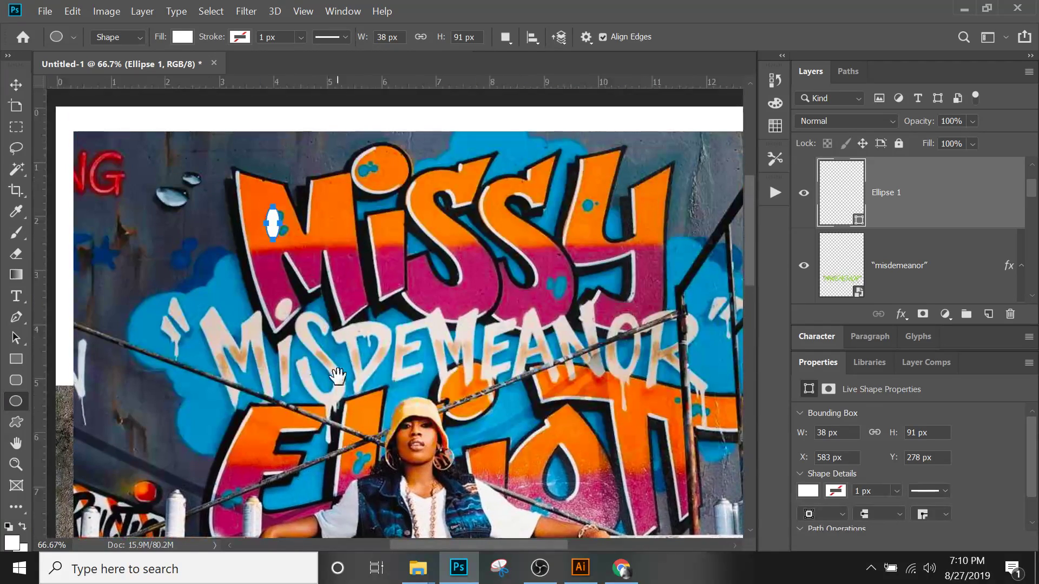
drag(337, 275, 335, 312)
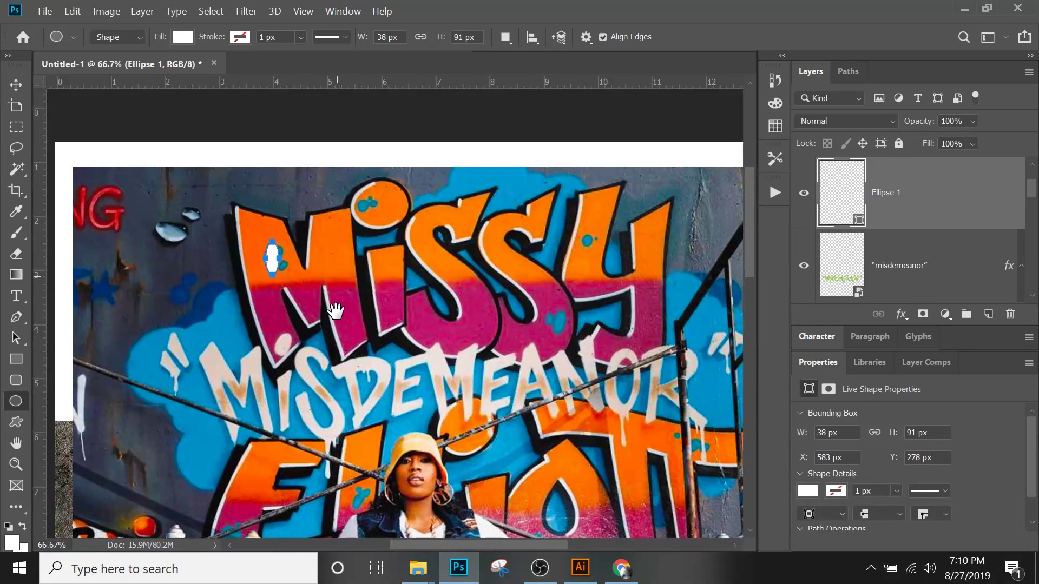
click(15, 83)
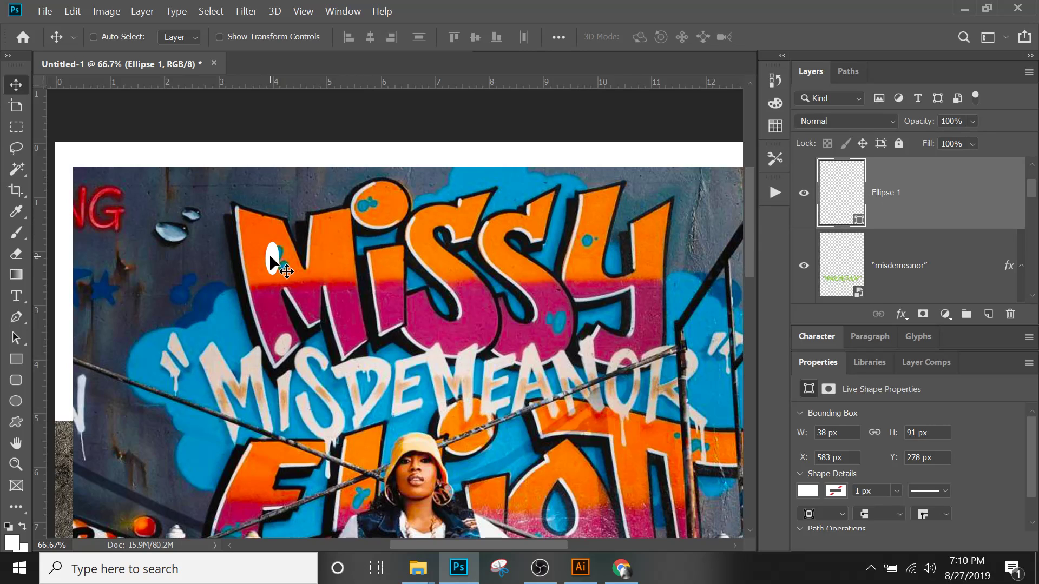
- Add a Color Overlay to the ellipse in blue 008fc5, sampled from the blue cloud in the graffiti photo
click(901, 314)
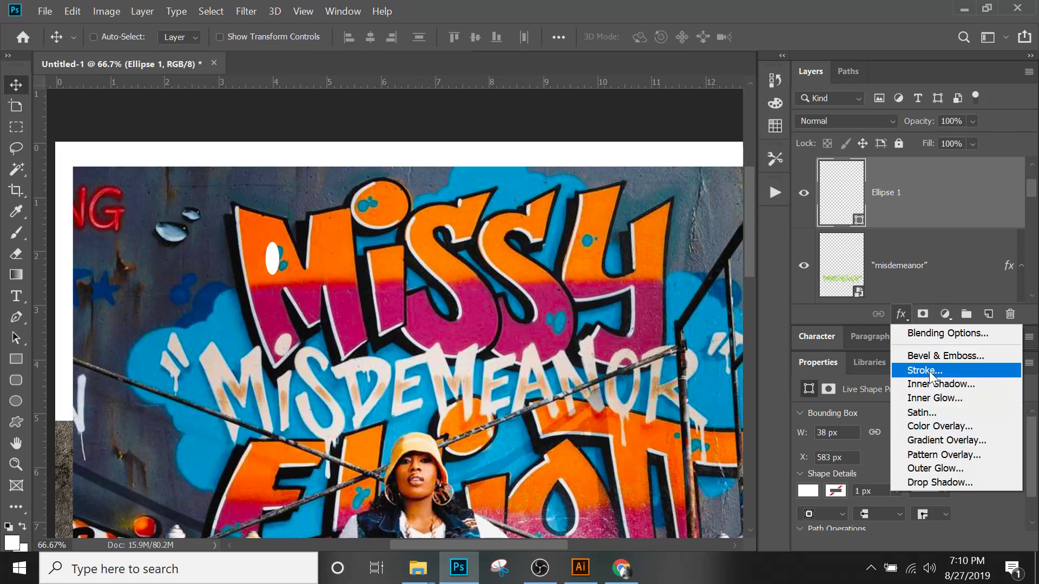
click(449, 258)
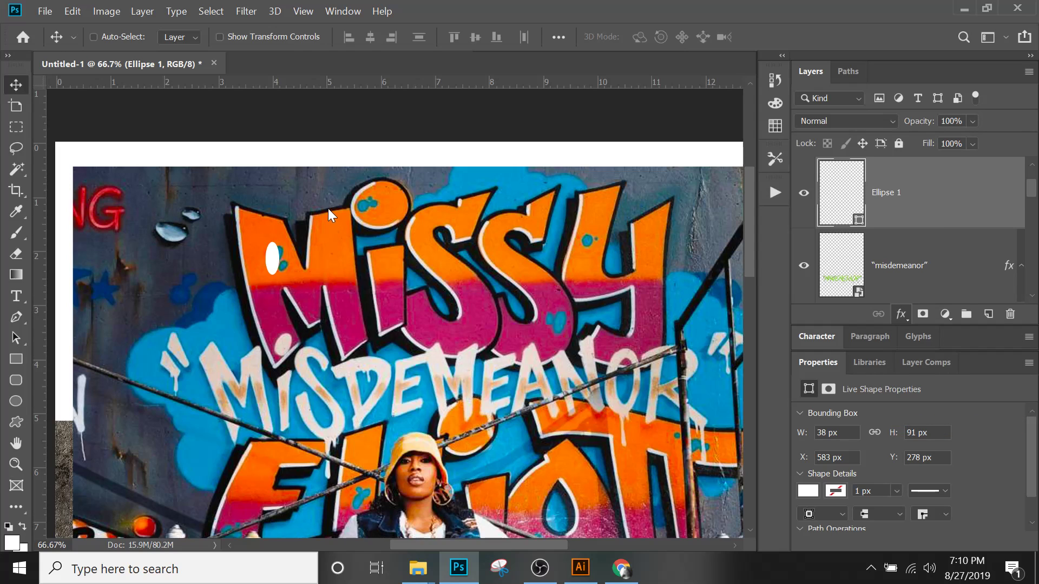
key(h)
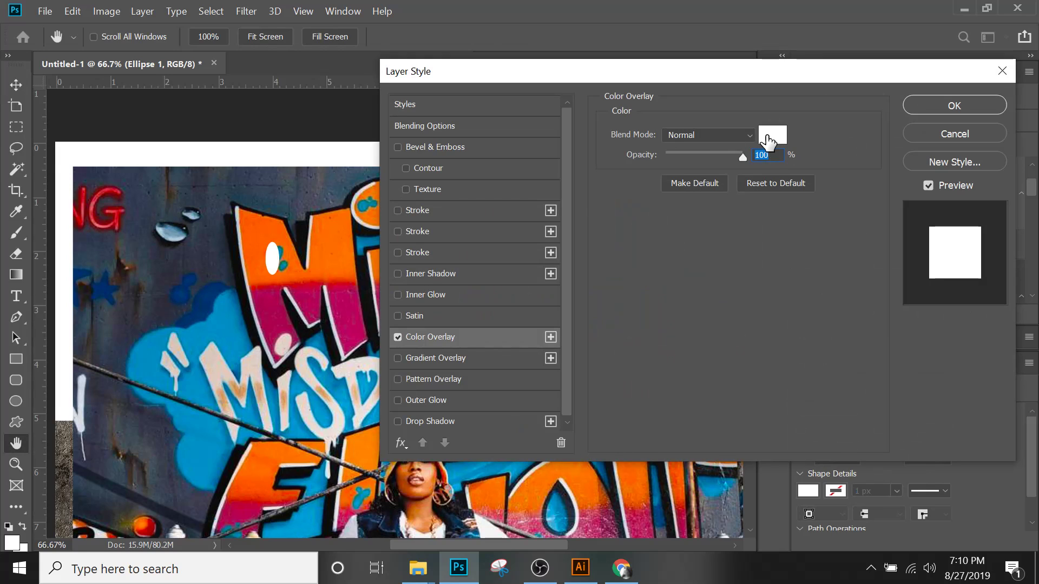
click(769, 136)
click(215, 331)
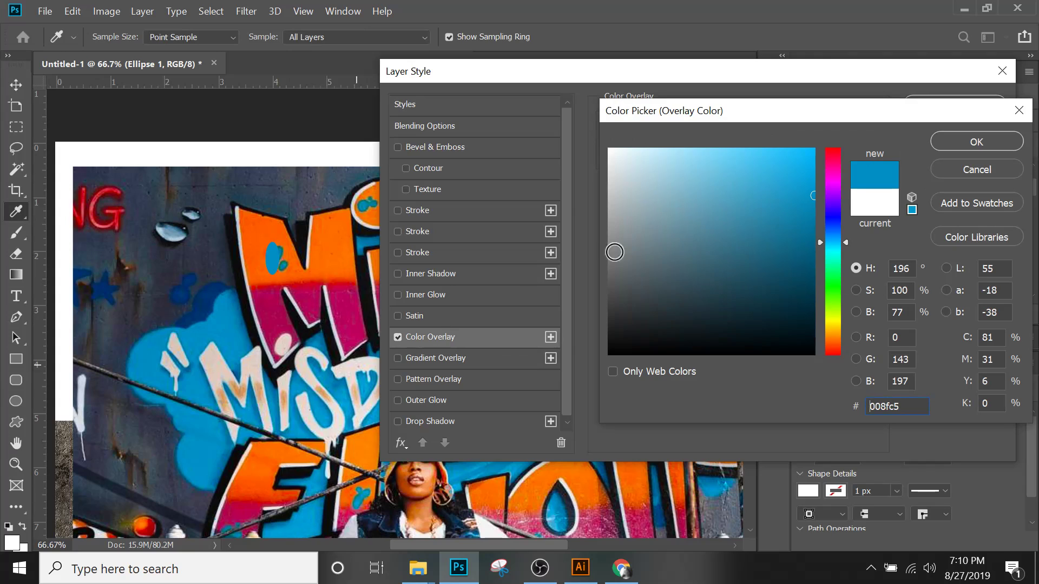
click(955, 138)
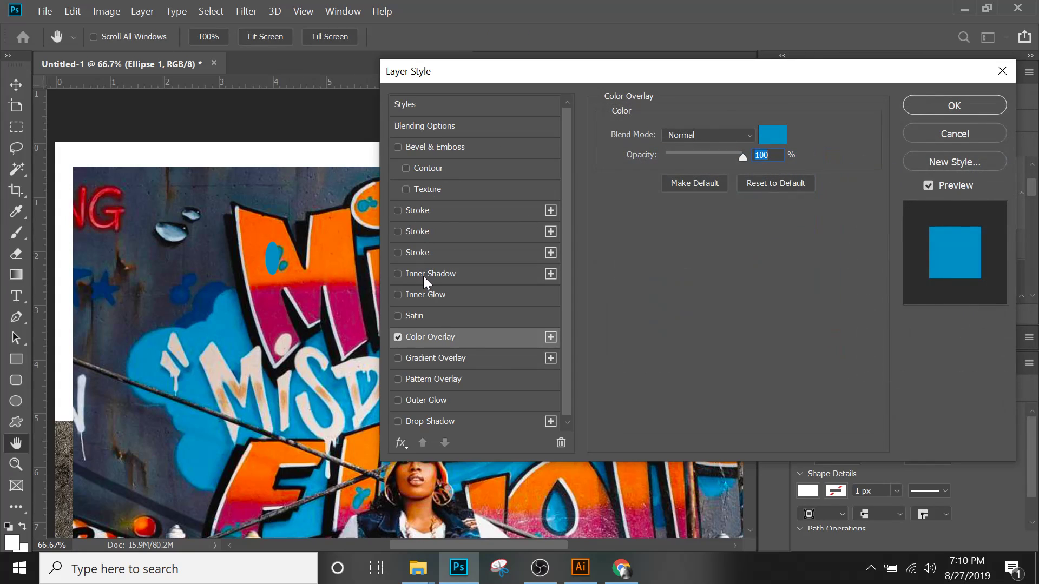
- Add a black Multiply Inner Glow to the ellipse with 31% opacity, Edge source, 25% choke and 16 px size
click(424, 297)
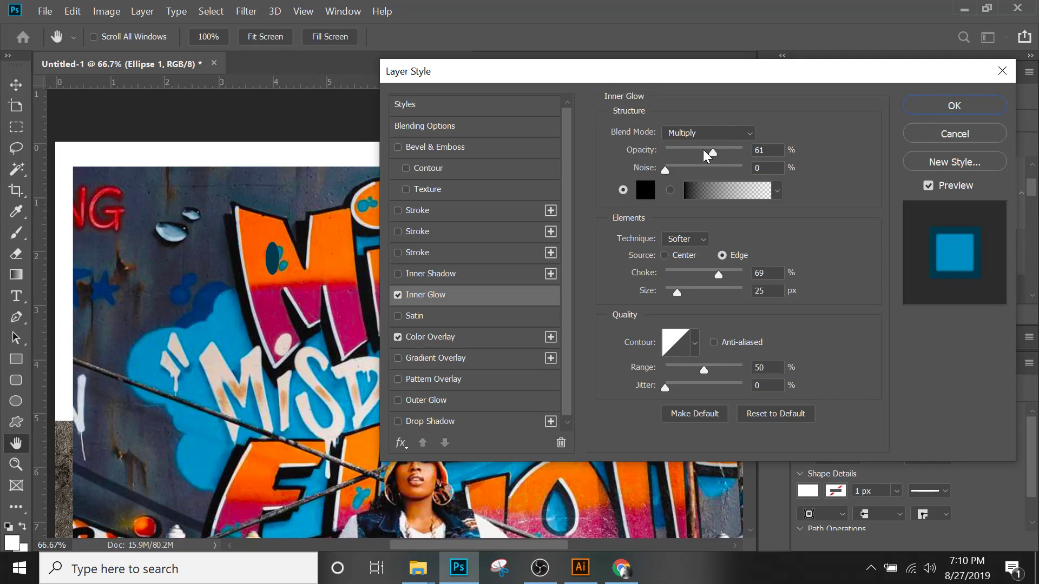
drag(711, 150, 790, 160)
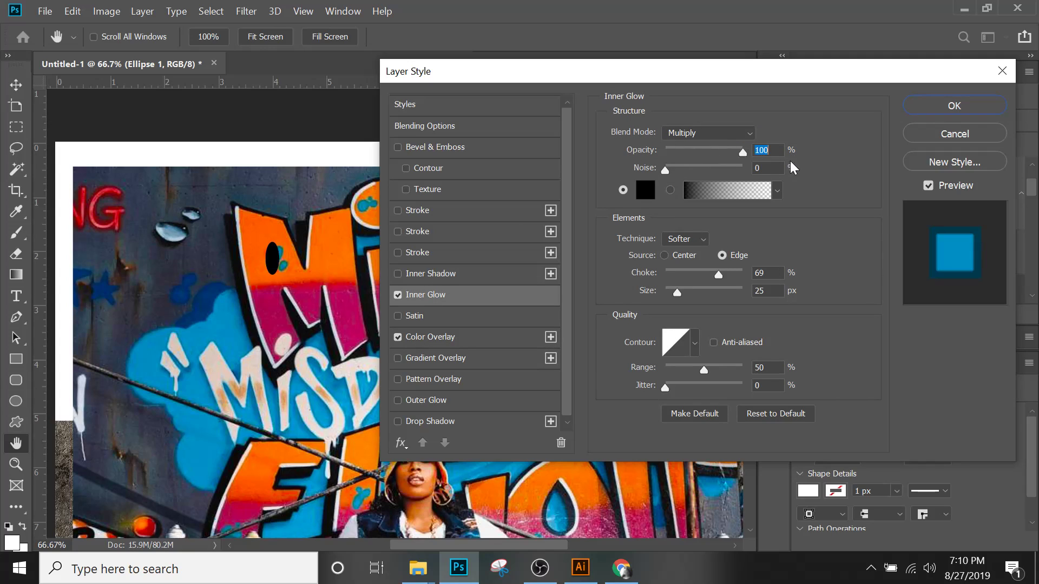
click(662, 169)
drag(717, 274, 674, 294)
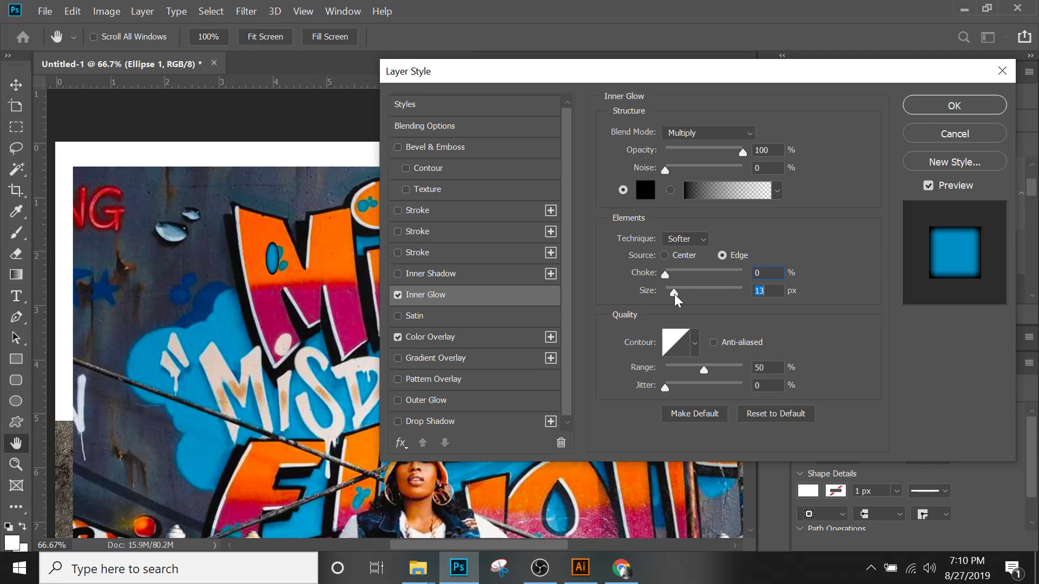
drag(700, 151, 690, 150)
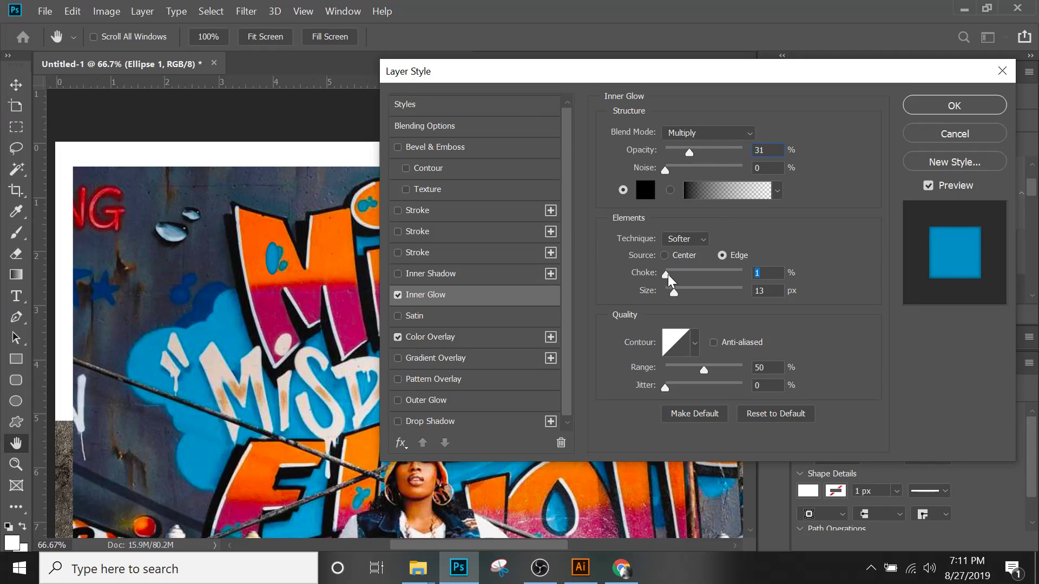
click(674, 292)
click(666, 256)
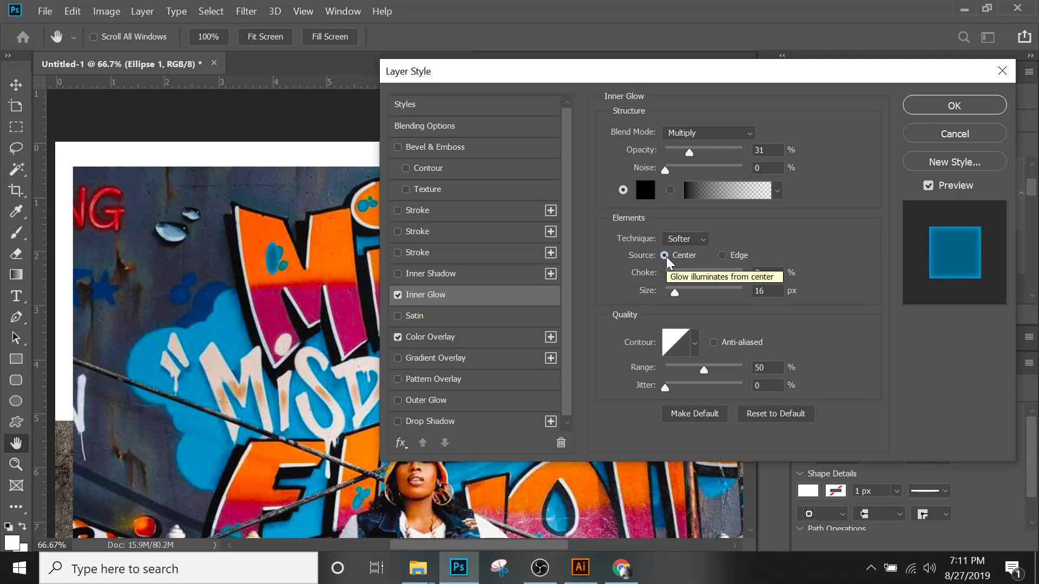
click(721, 255)
drag(674, 276, 689, 273)
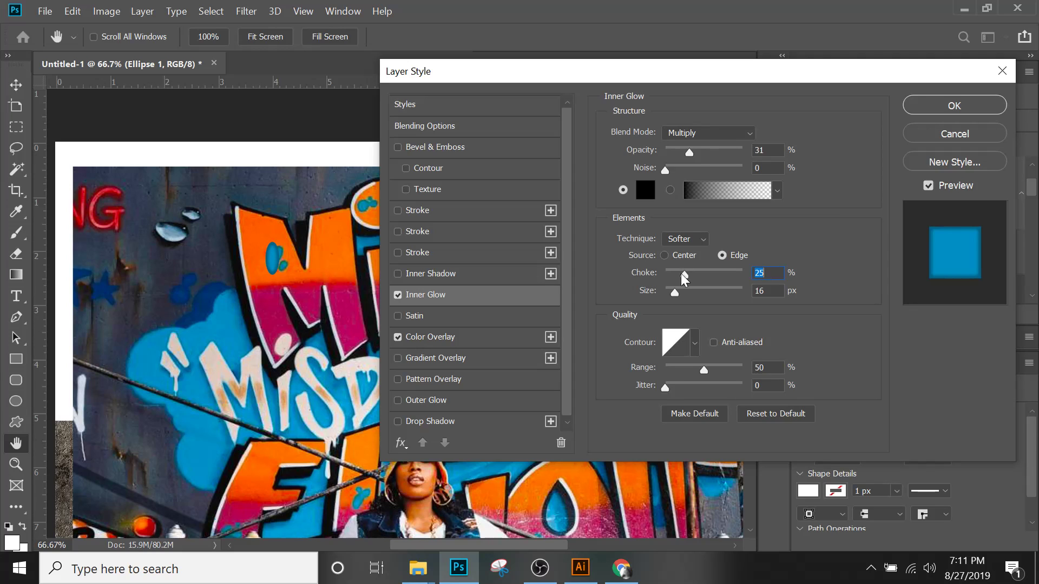
click(959, 111)
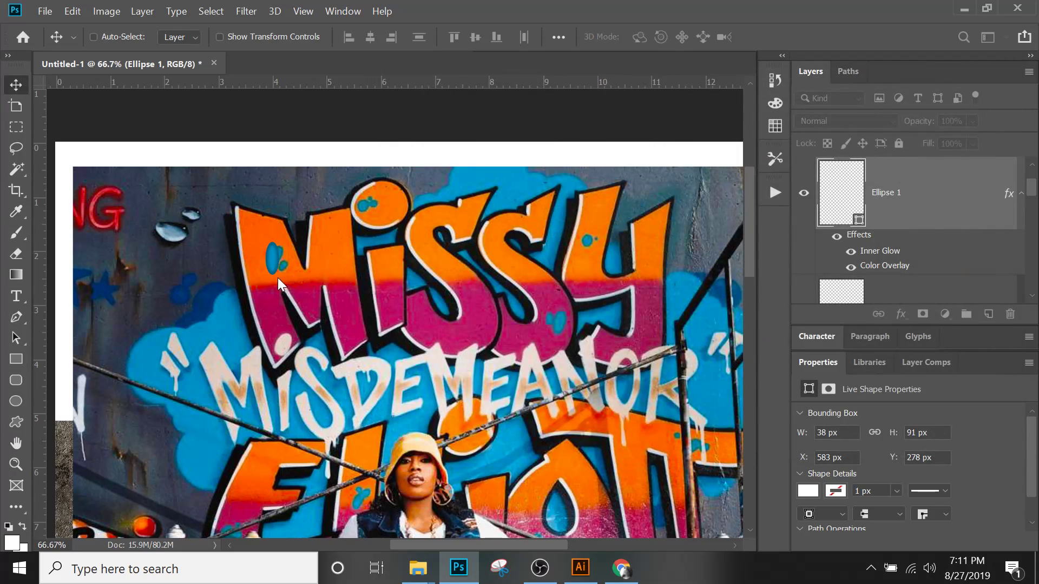
- Scale the blue ellipse to about 70% and rotate it about 39° over the slanted paint spot on the photo's M
key(ctrl+t)
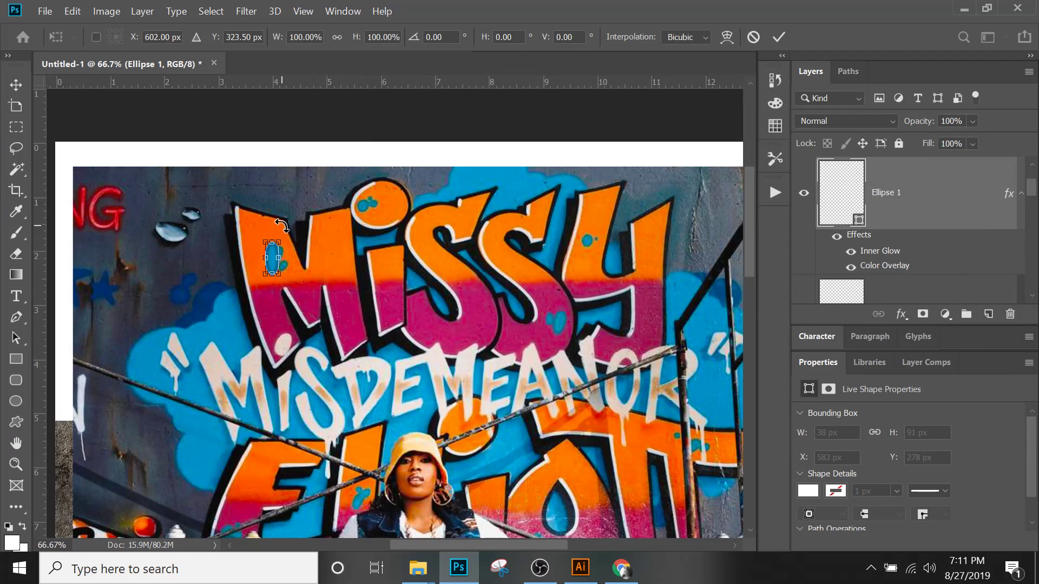
drag(283, 227, 271, 260)
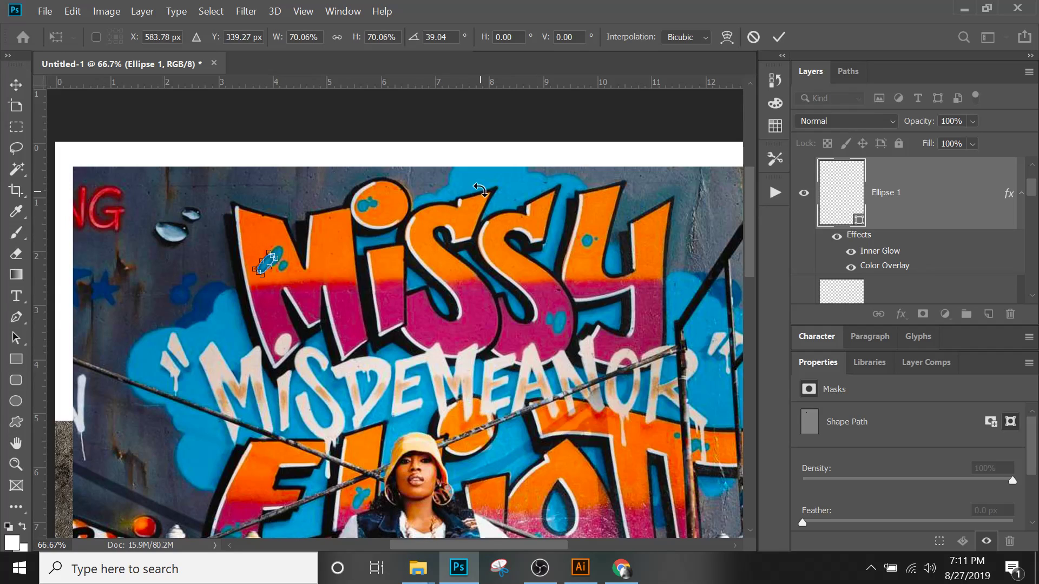
key(Return)
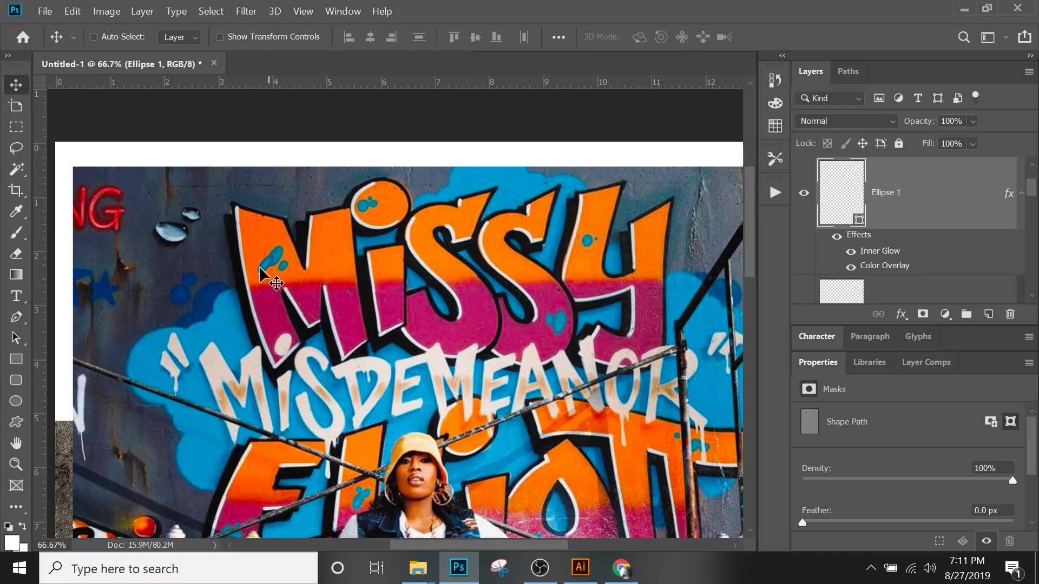
- Move the blue spot onto the upper part of the M in the recreated Missy lettering and enlarge it slightly
drag(263, 269, 291, 285)
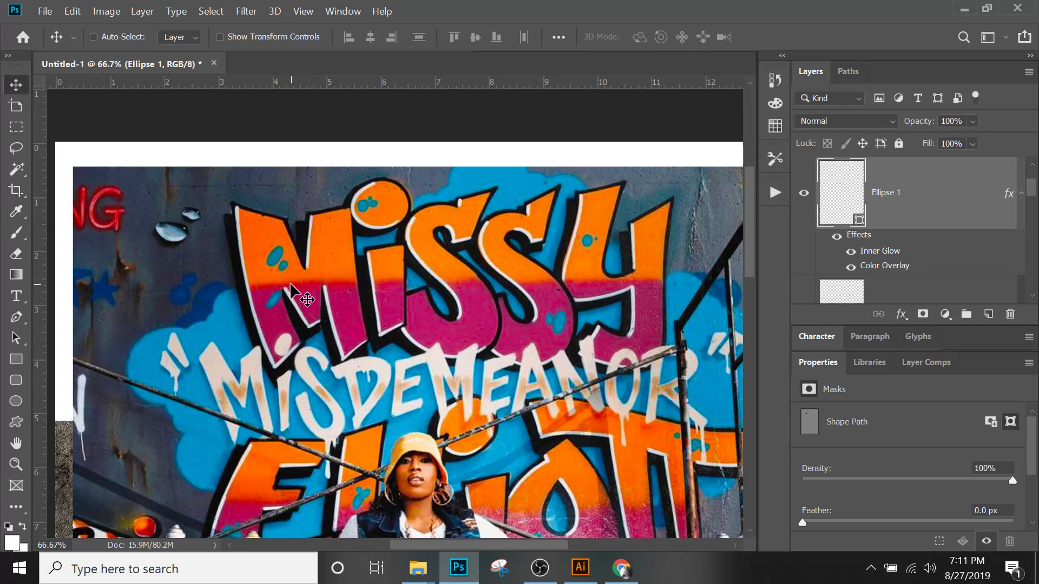
key(ctrl+minus)
key(ctrl+minus)
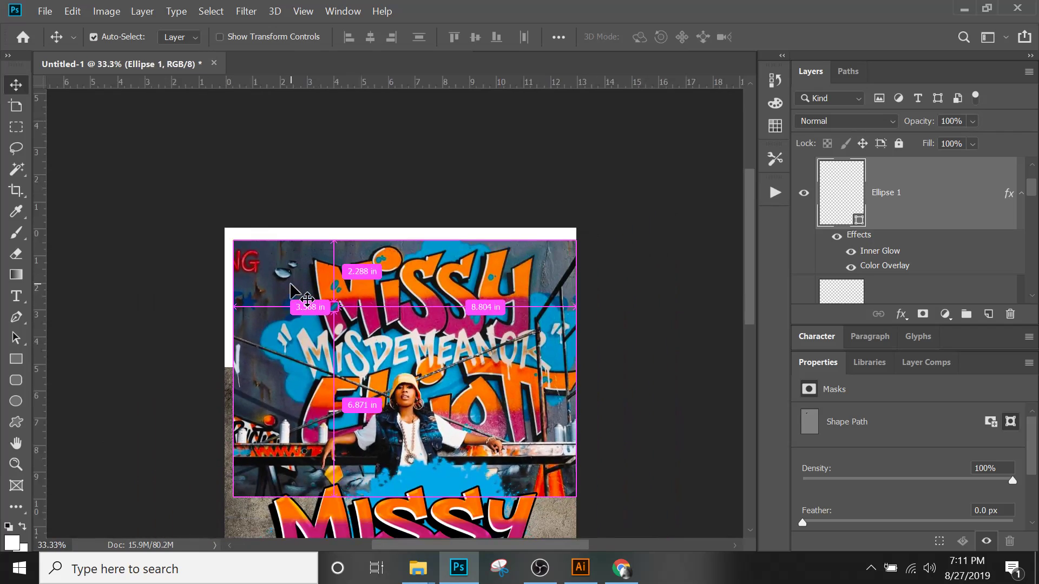
drag(339, 382, 308, 220)
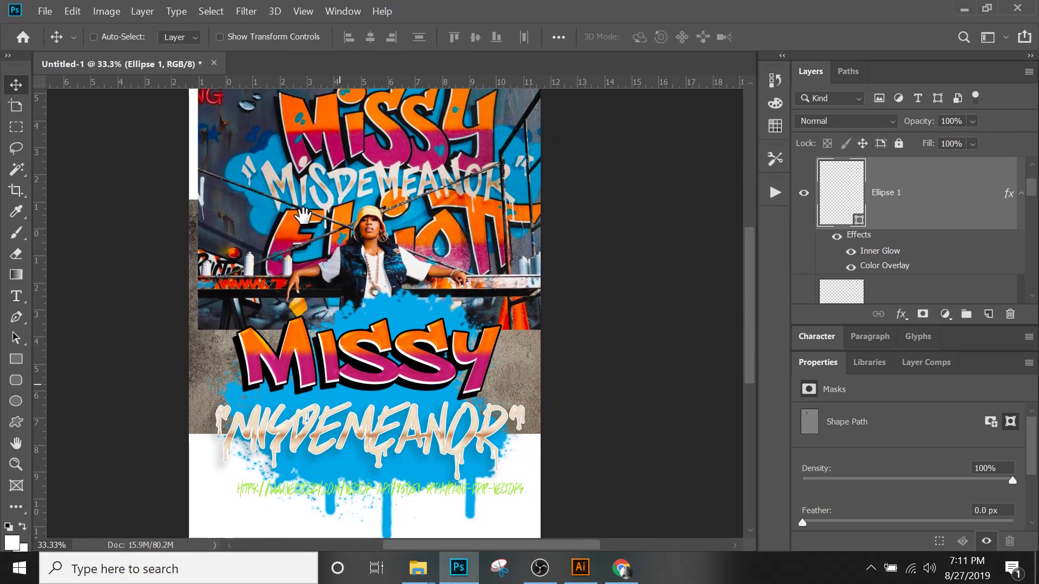
drag(298, 148, 250, 350)
key(ctrl+t)
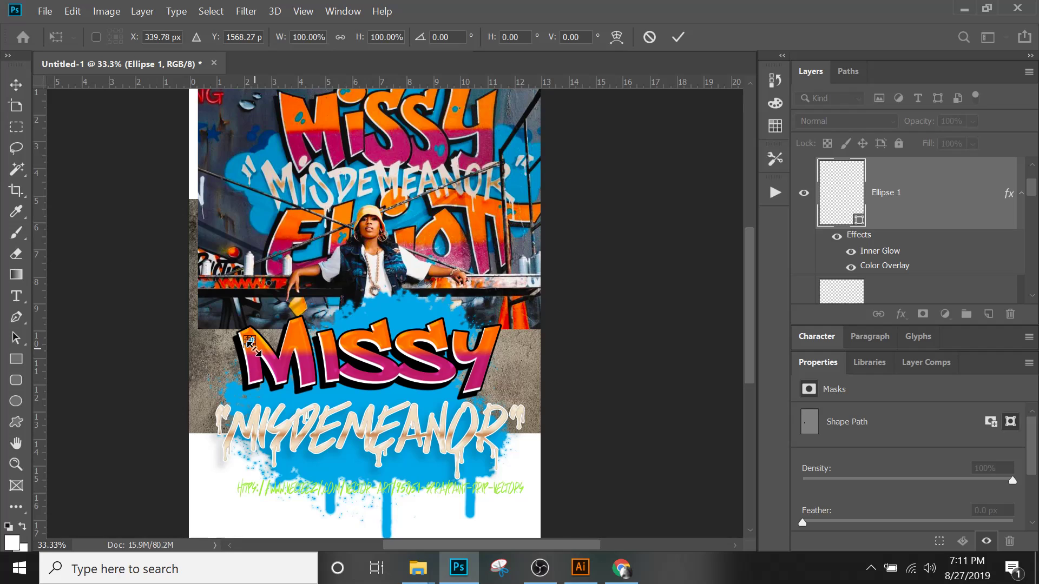
drag(254, 350, 258, 354)
key(Return)
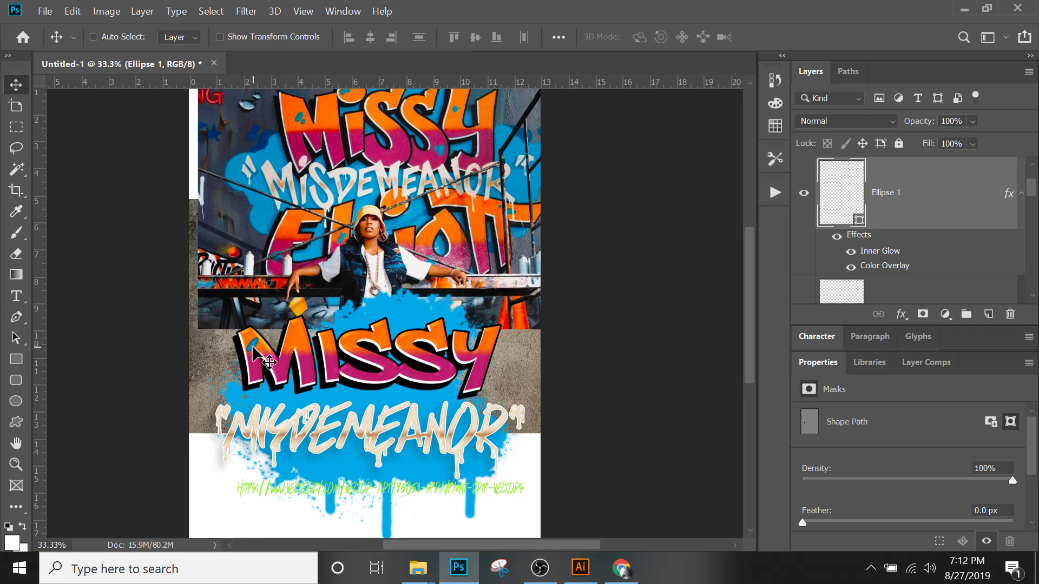
- Duplicate the blue spot just below the original on the M and shrink the copy to about 61%
drag(253, 344, 263, 358)
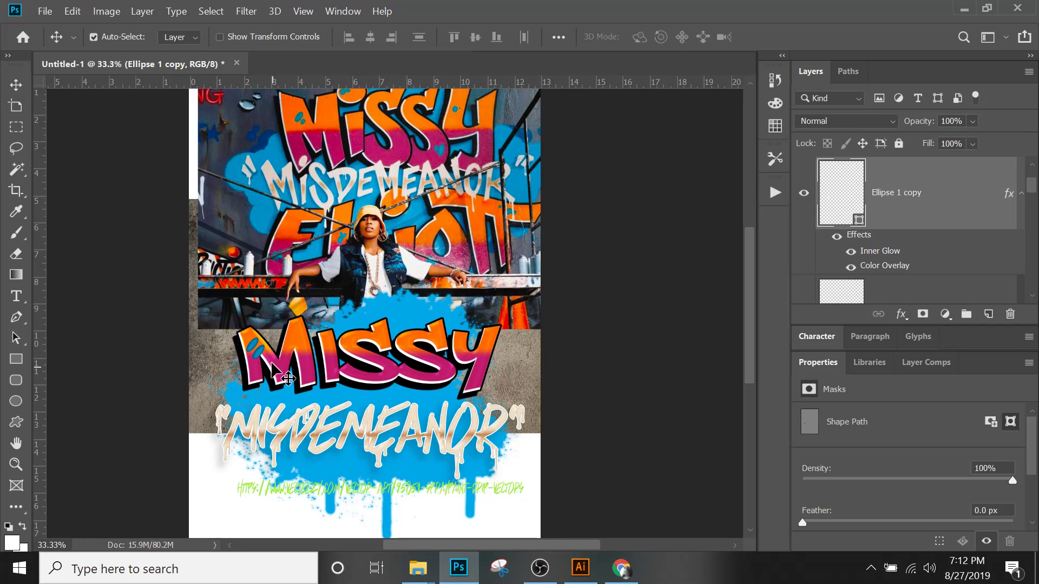
key(ctrl+t)
drag(274, 338, 267, 343)
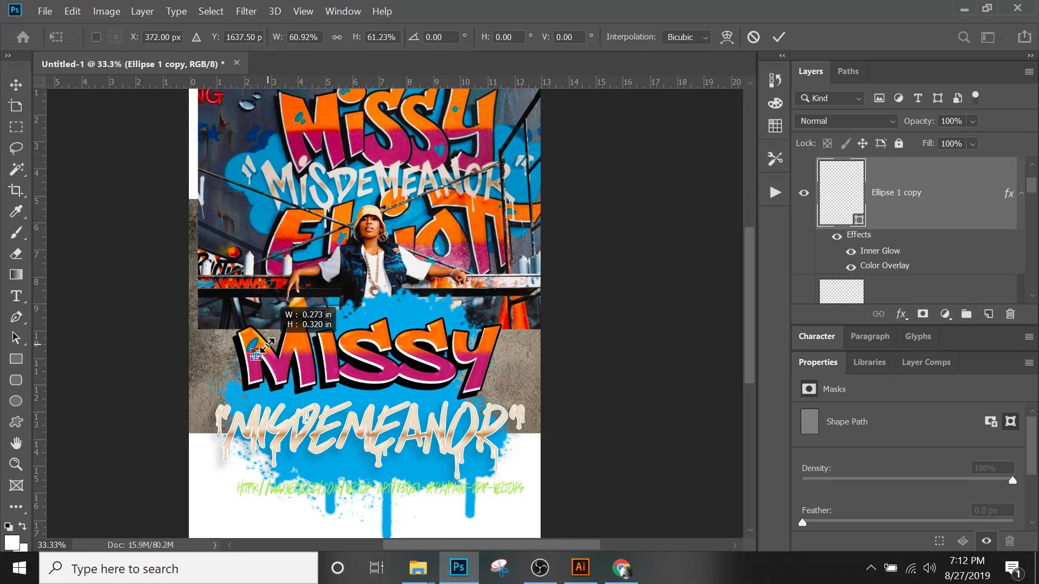
key(Return)
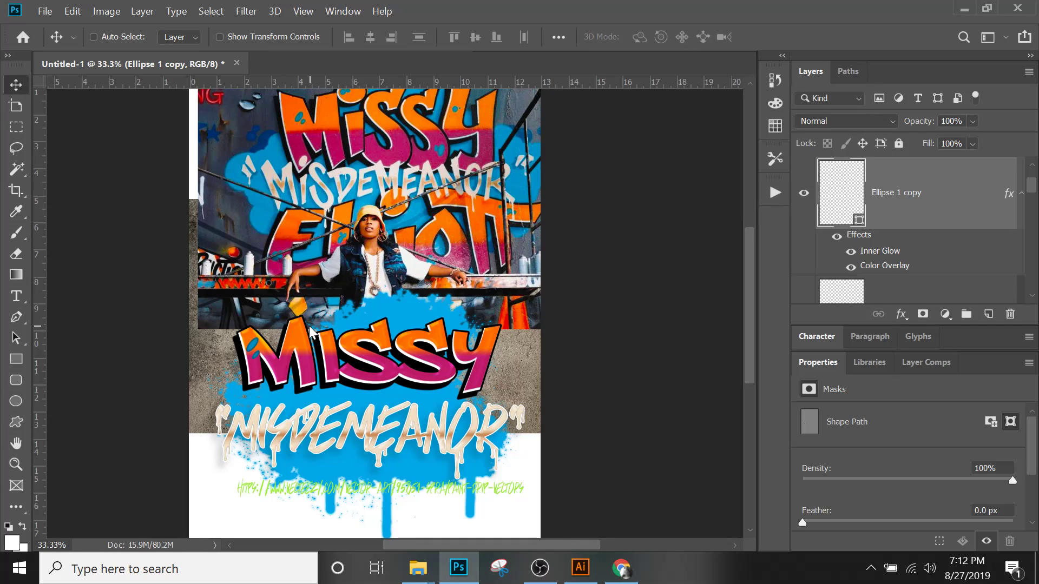
key(ctrl+t)
drag(285, 342, 283, 344)
key(Return)
- Group the two ellipse layers under the name "spots" and hide the group
scroll(386, 363, up, 1)
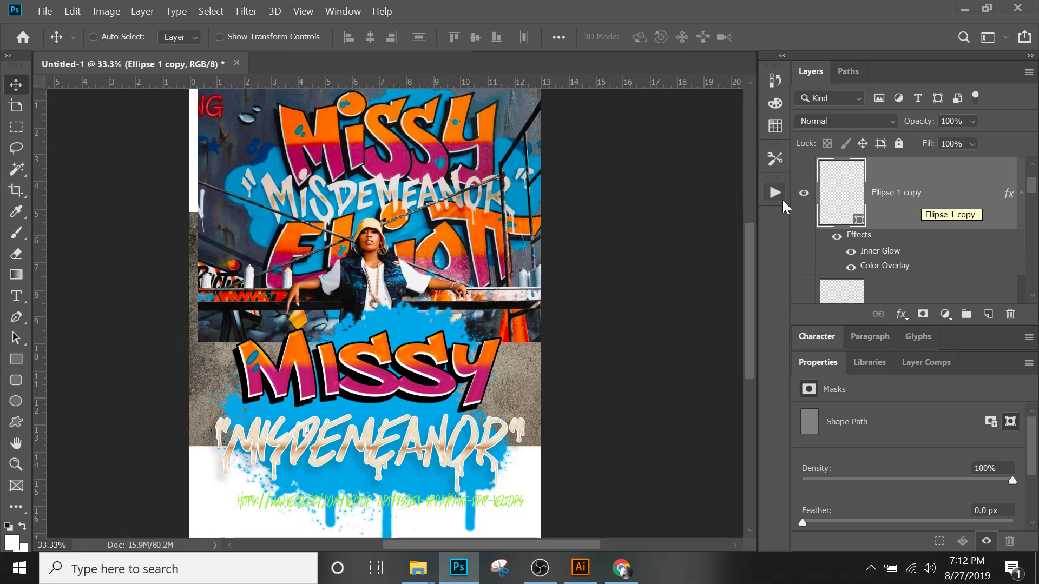
scroll(921, 211, up, 2)
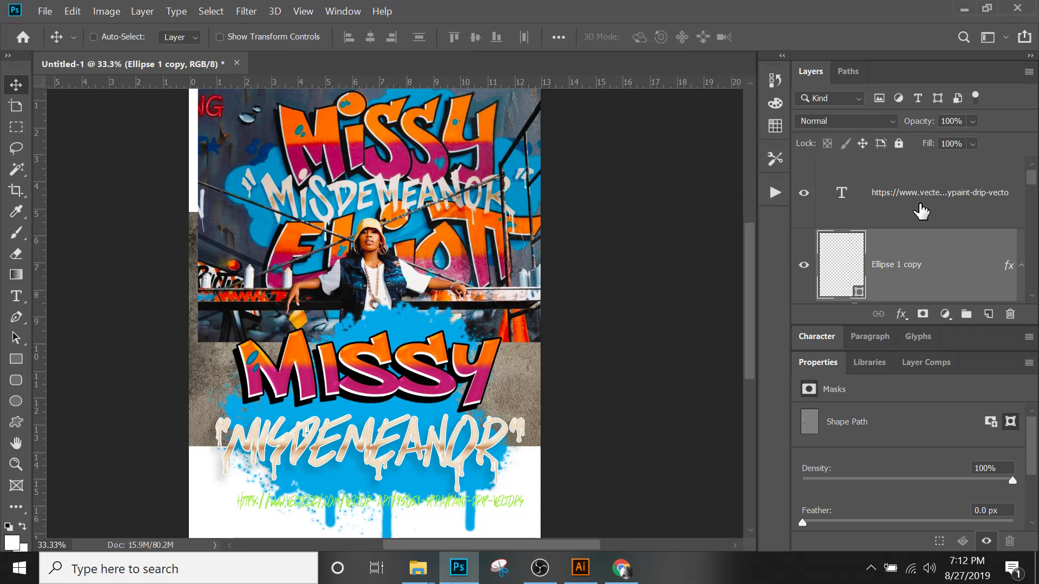
scroll(920, 210, down, 4)
click(921, 243)
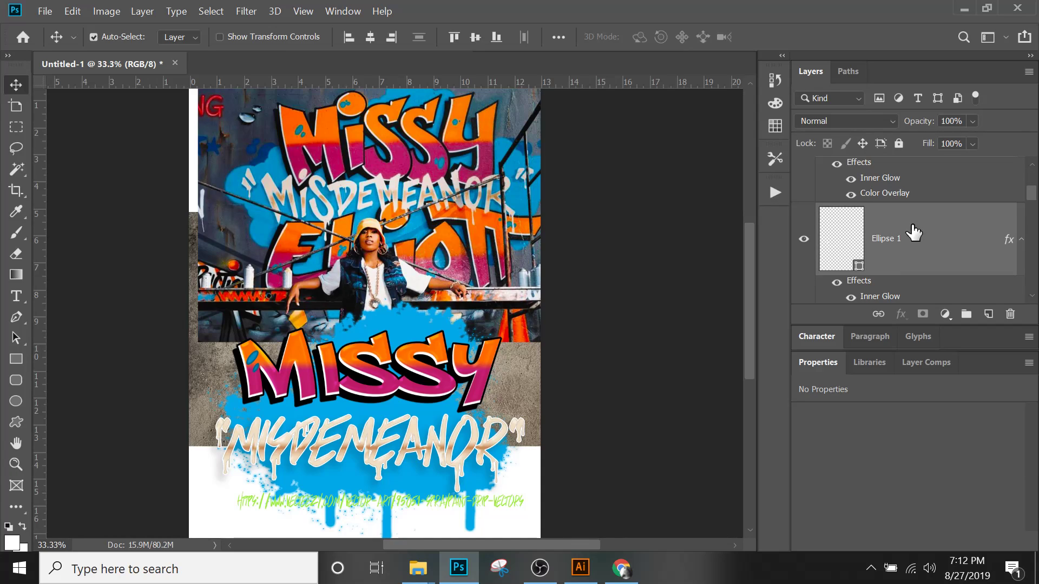
key(ctrl)
key(ctrl+g)
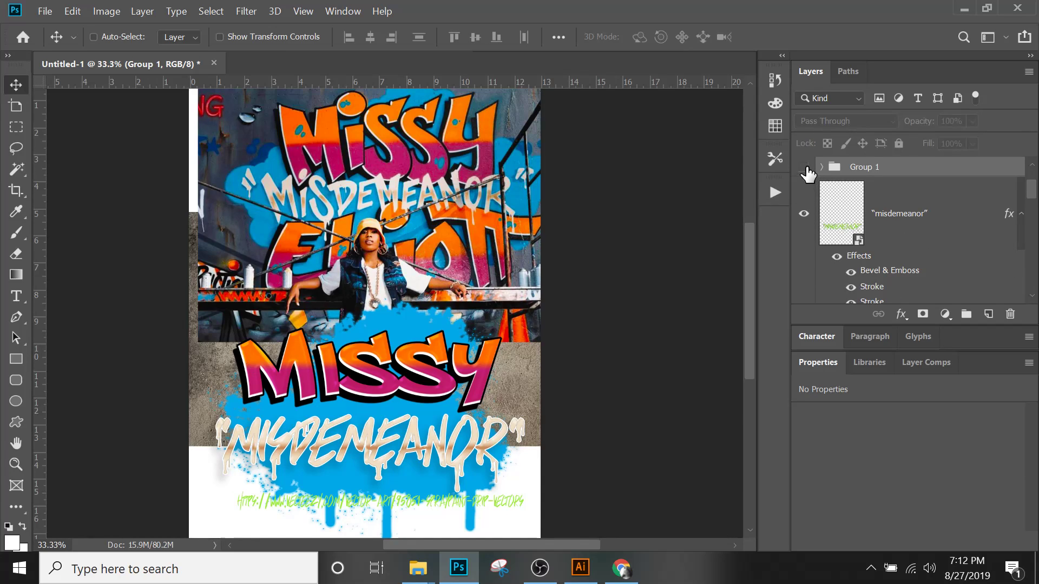
double_click(860, 167)
text(spots)
key(Return)
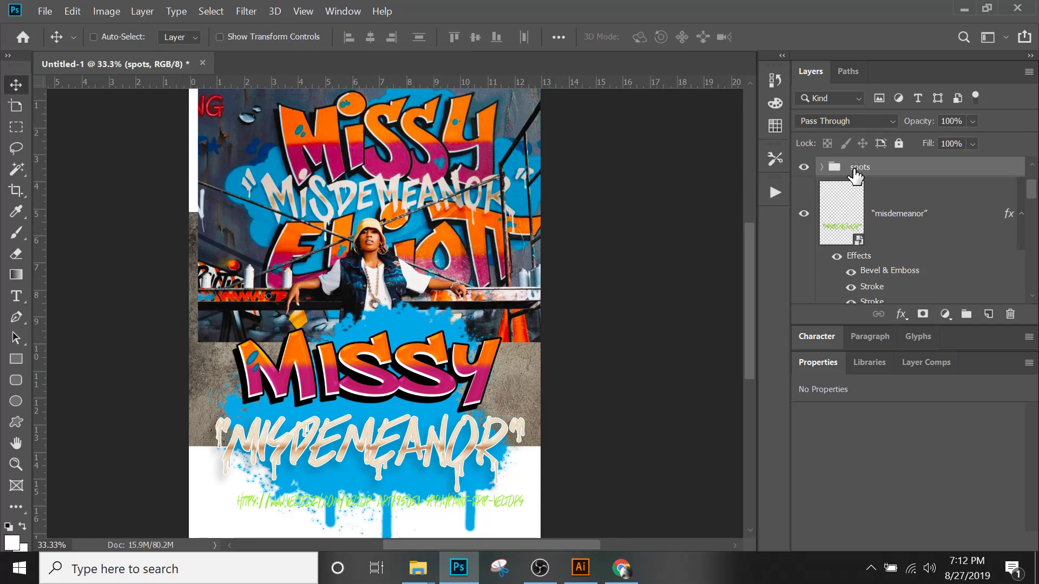
click(805, 167)
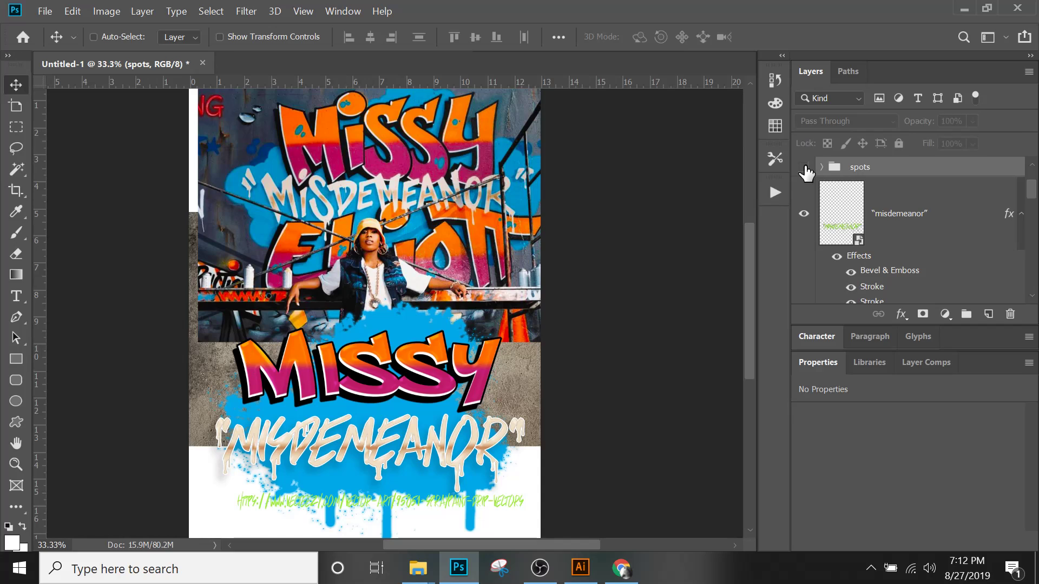
- Group the layers from "misdemeanor" down to missy outer glow and name the group "missy group"
click(948, 227)
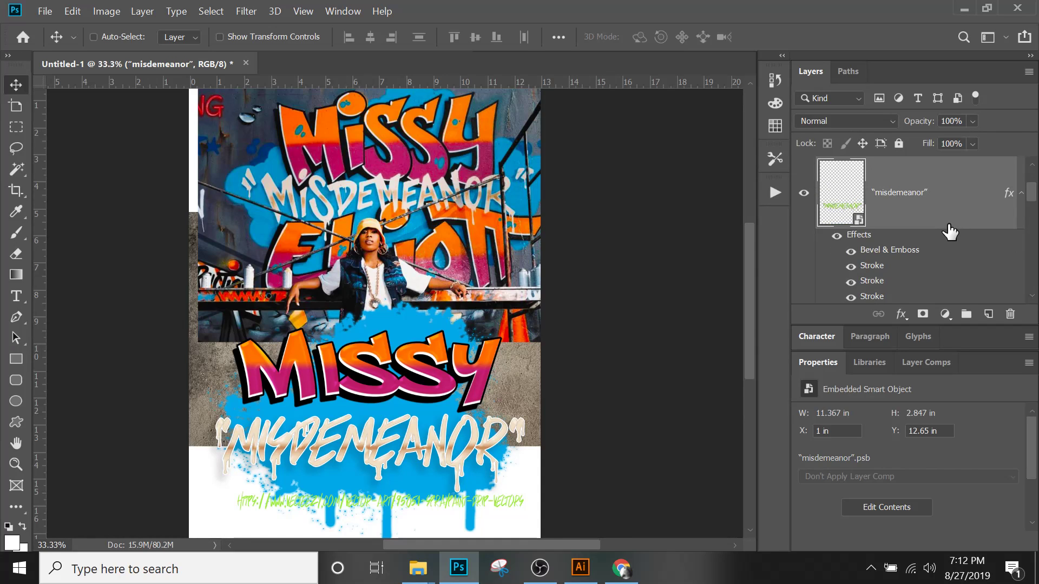
drag(1033, 198, 1033, 216)
scroll(914, 207, down, 5)
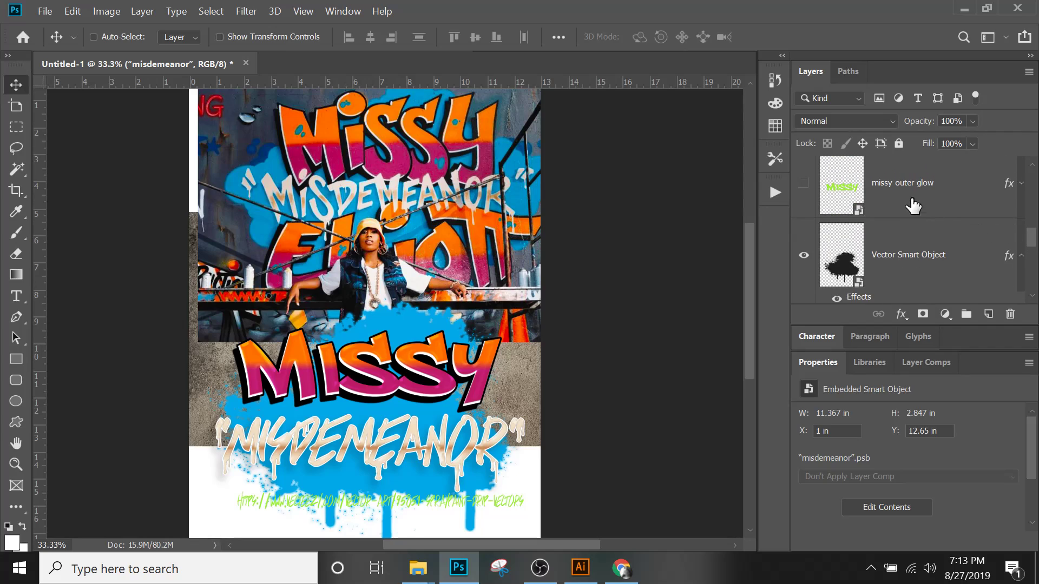
click(913, 205)
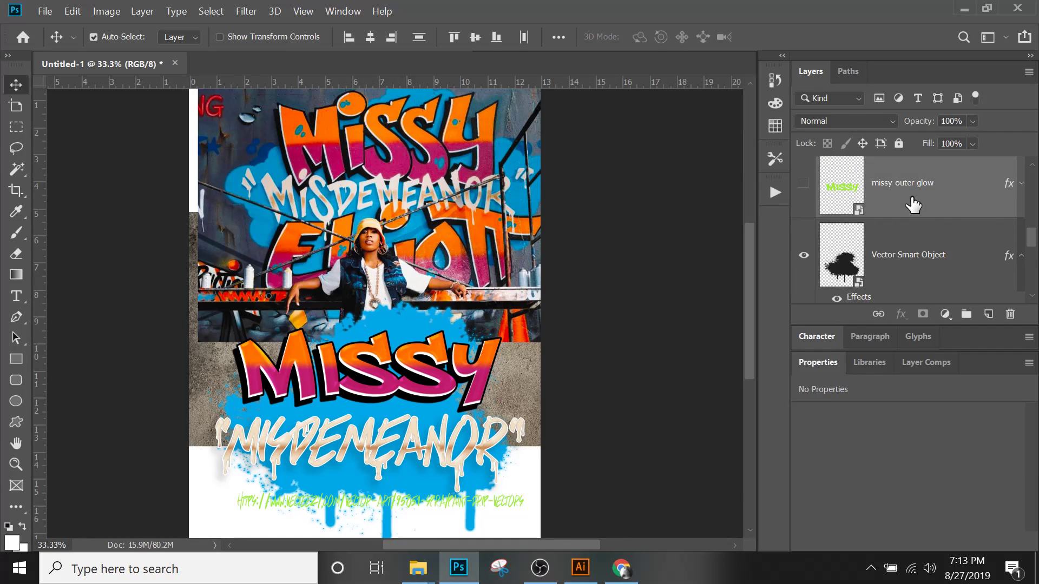
key(ctrl+g)
double_click(861, 166)
text(missy)
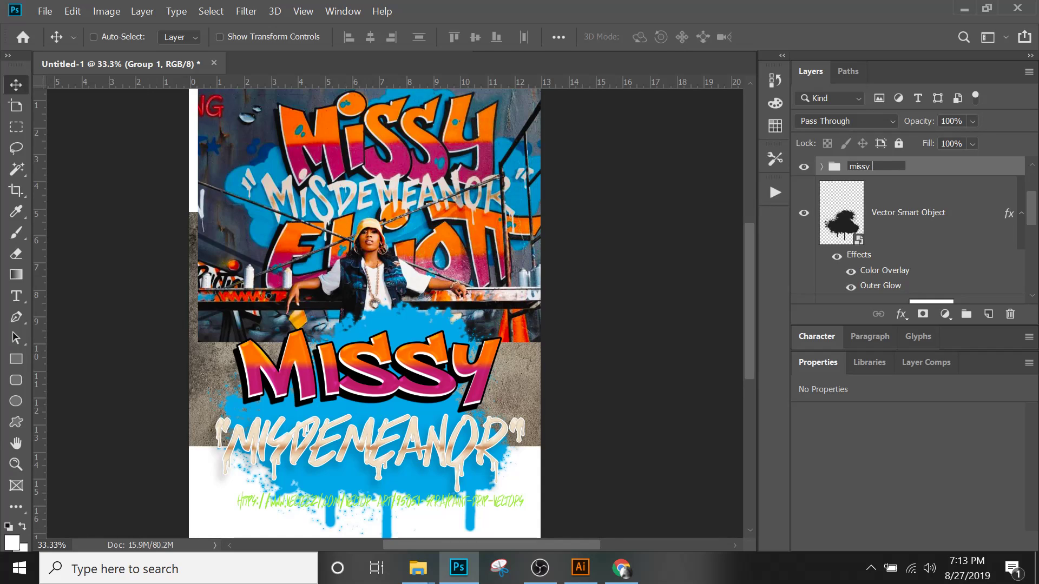
text( group)
- Rename the Vector Smart Object layer "paint spray background" and collapse its effects list
double_click(890, 212)
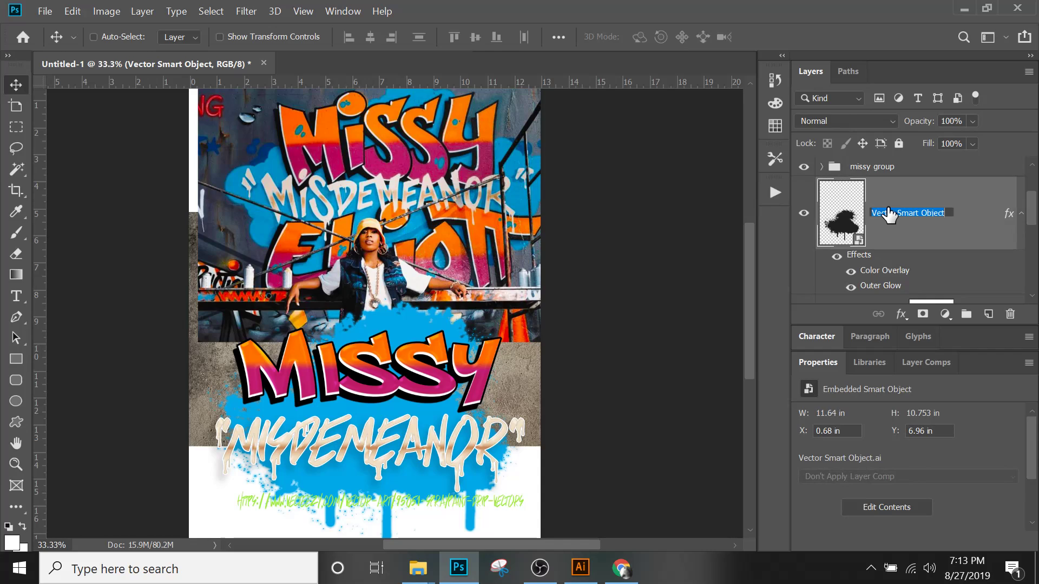
text(paint spray background)
key(Return)
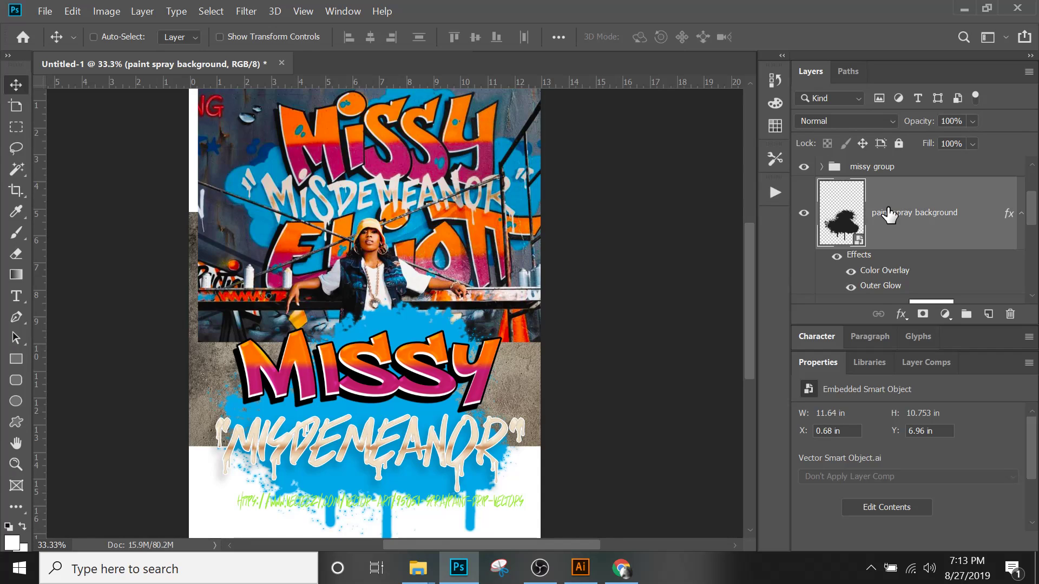
click(1020, 214)
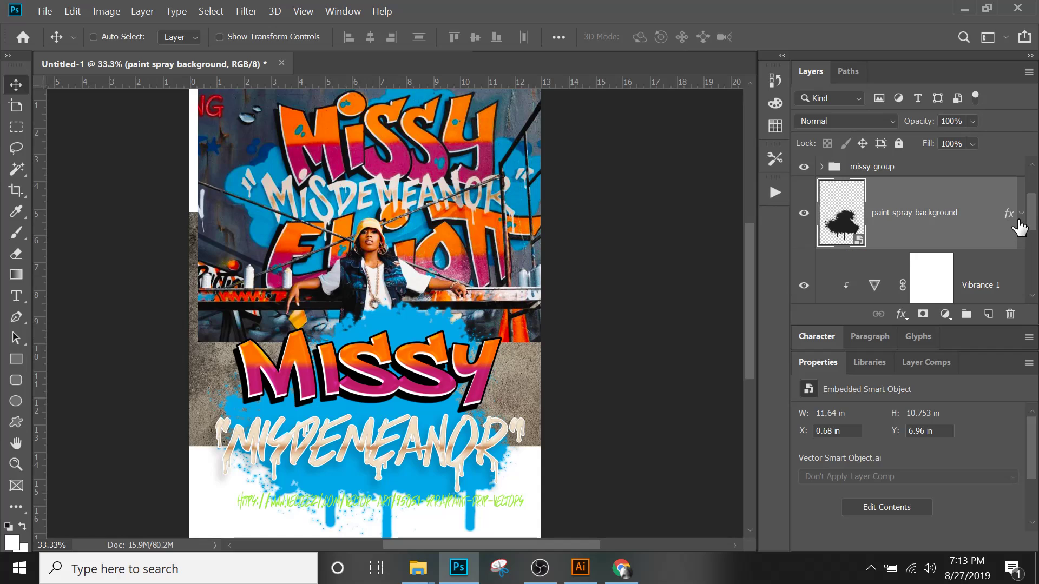
- Group the Vibrance 1 adjustment with the graffiti photo Layer 1 as "inspiration" and hide the group
scroll(1006, 205, down, 1)
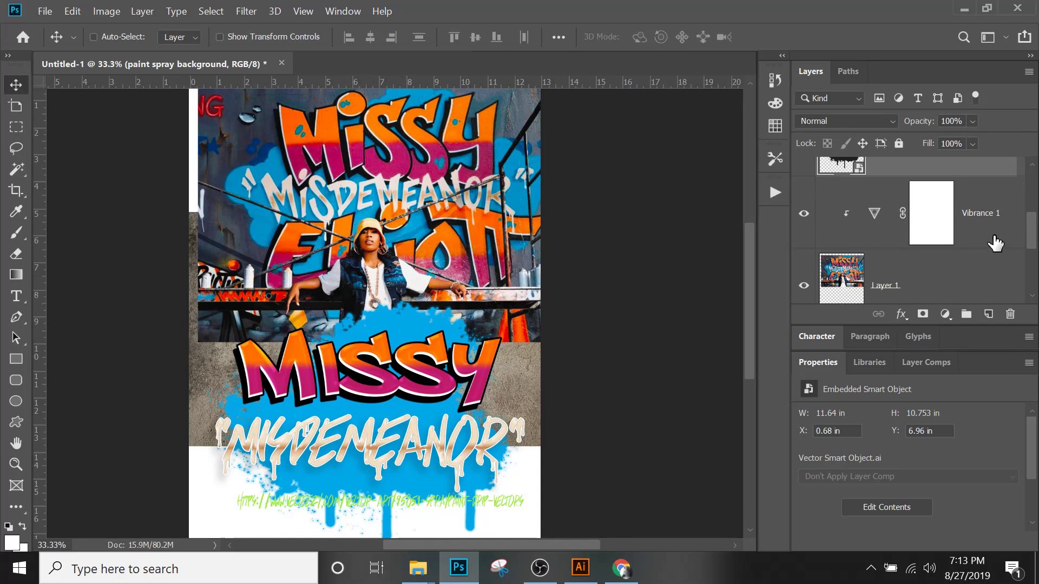
click(995, 243)
click(983, 288)
shift+click(984, 204)
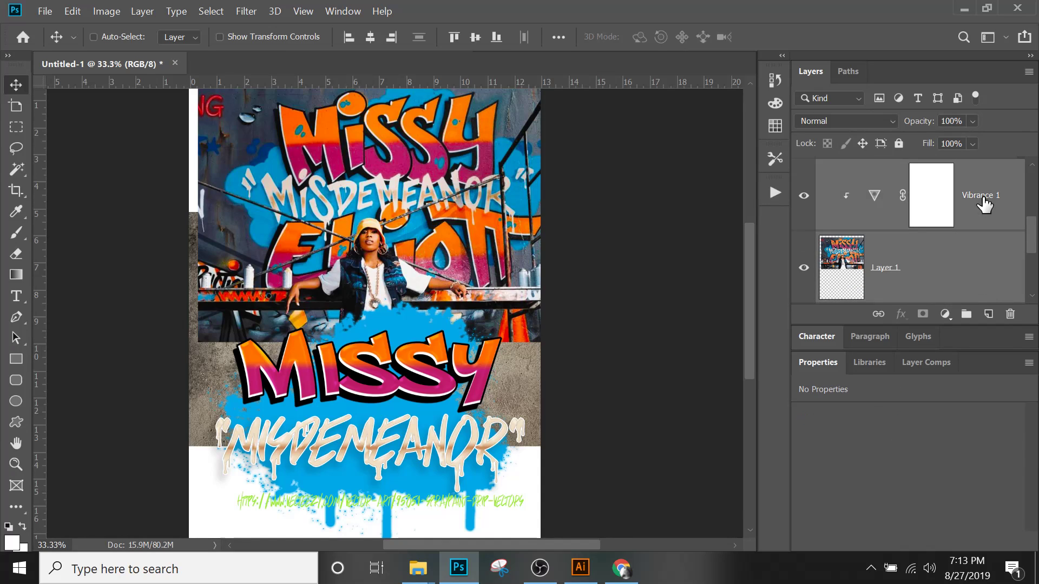
key(ctrl+g)
double_click(866, 169)
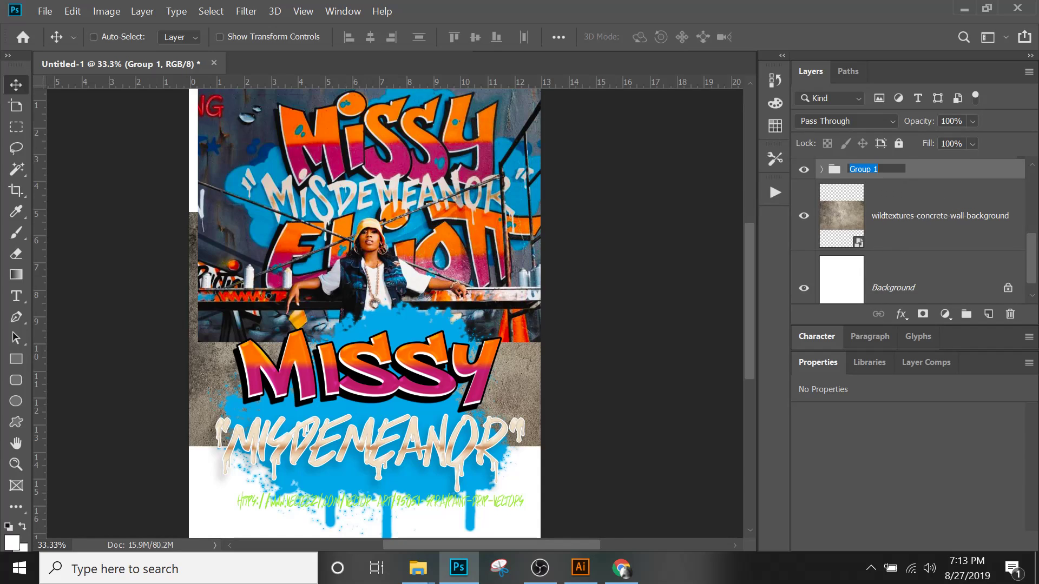
key(BackSpace)
text(inspiration)
key(Return)
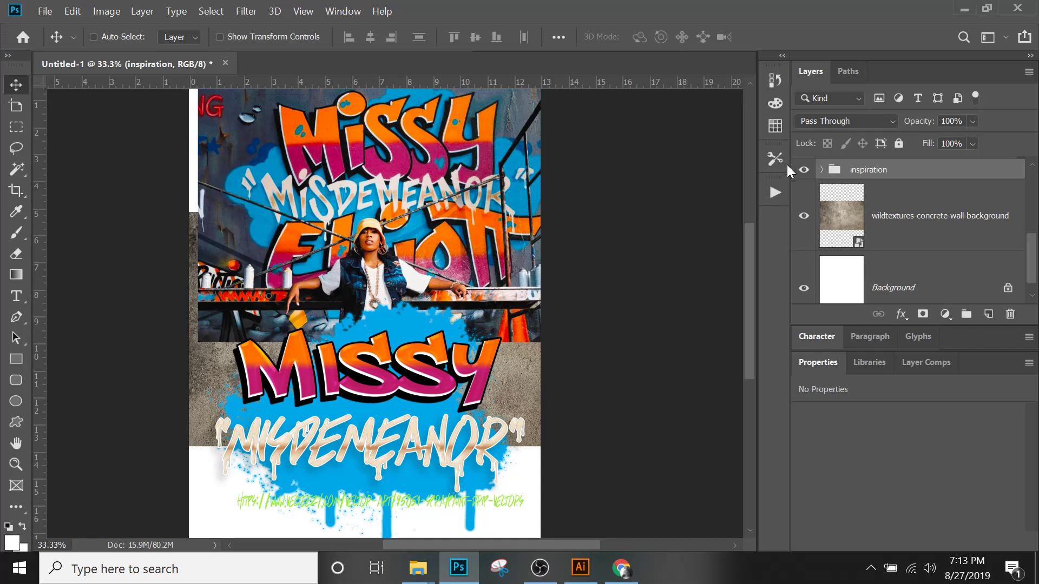
click(804, 170)
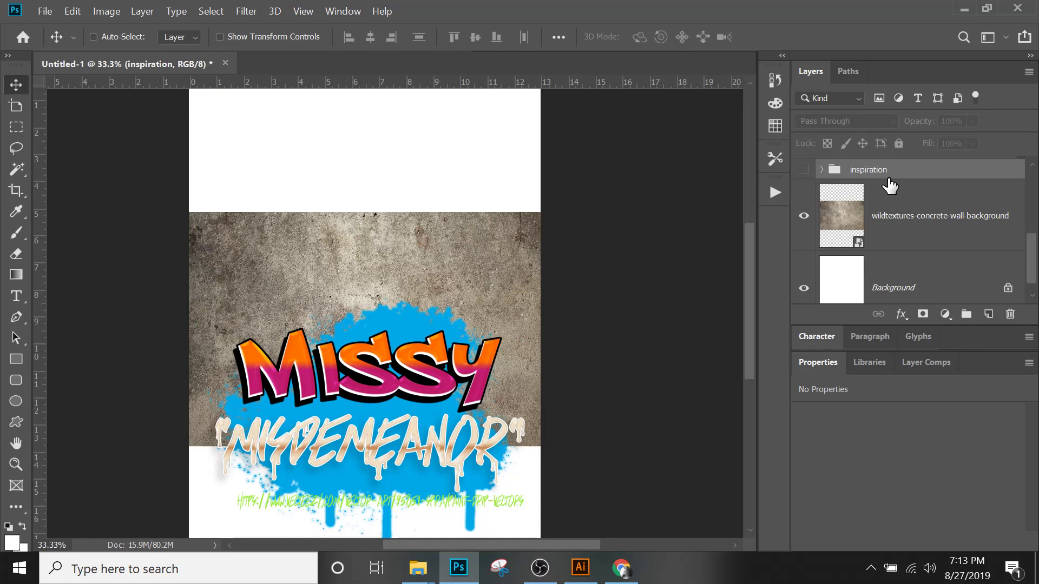
- Hide the green vecteezy.com link text layer below the Misdemeanor lettering
click(901, 225)
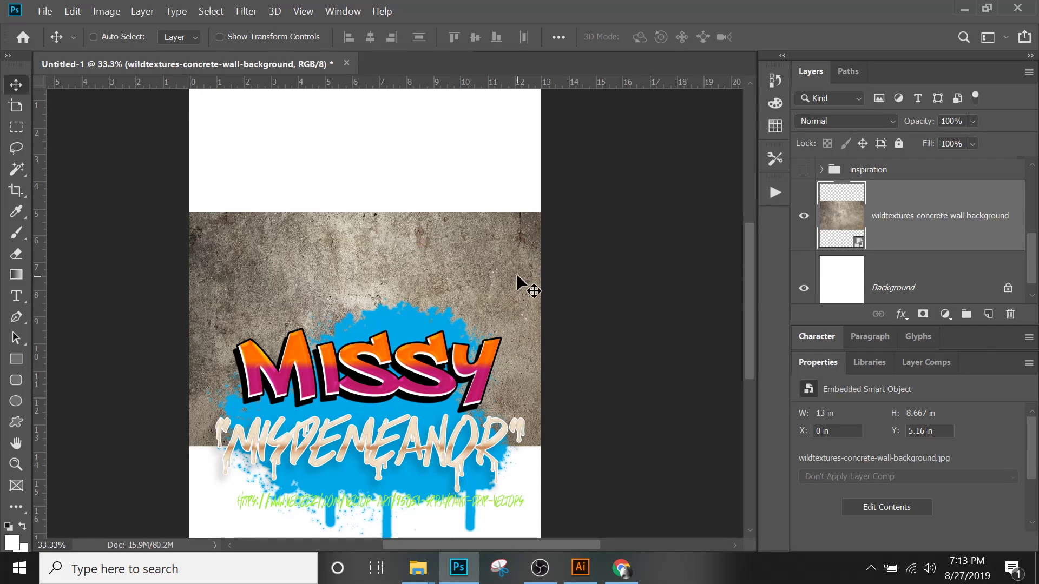
scroll(517, 275, down, 2)
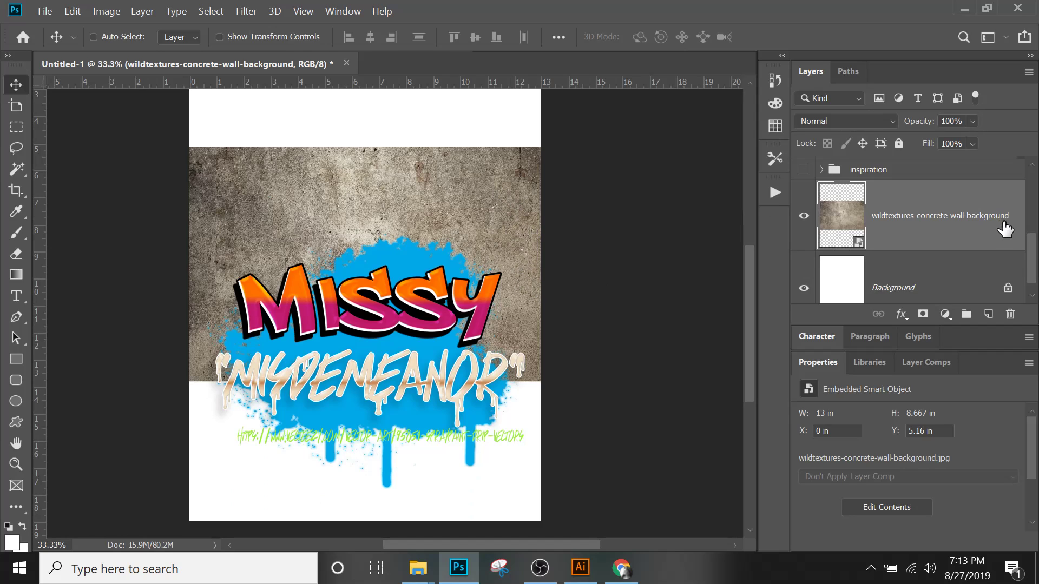
scroll(957, 268, down, 1)
right_click(483, 434)
click(537, 434)
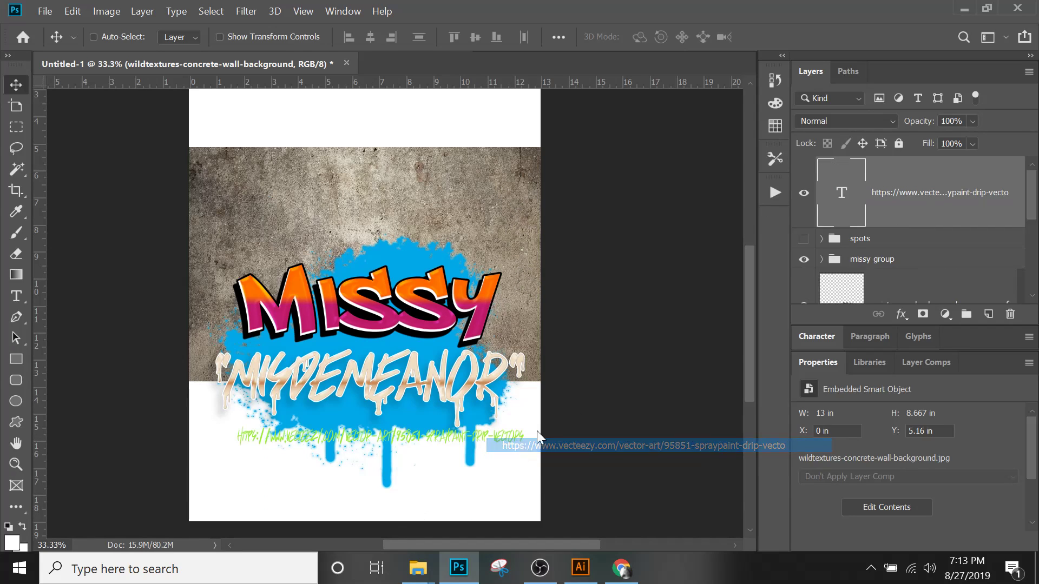
click(804, 194)
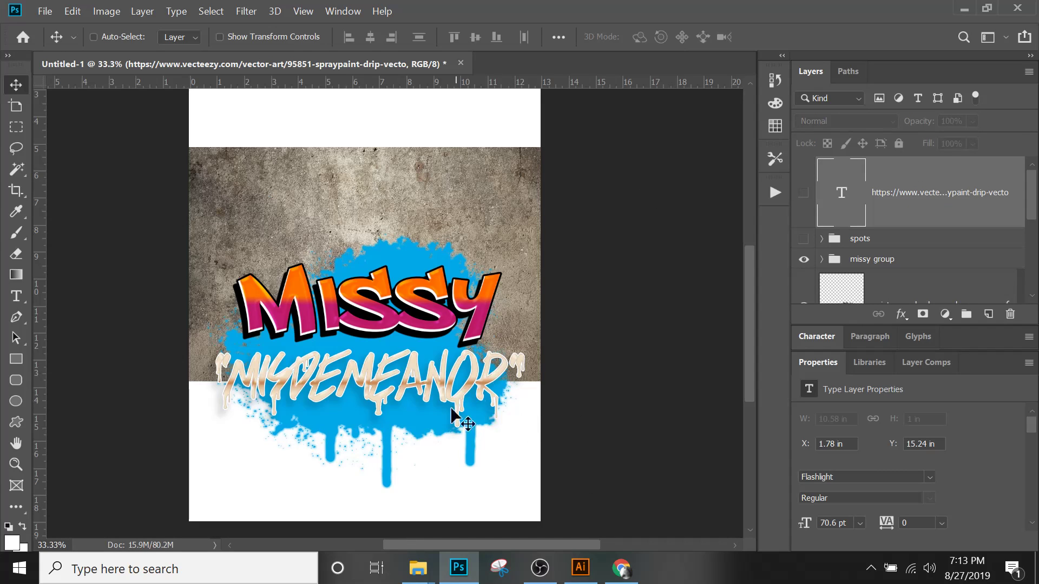
- Rotate the concrete wall background 90 degrees, scale it to about 55.9%, and centre it so it covers the whole canvas
right_click(528, 195)
click(571, 201)
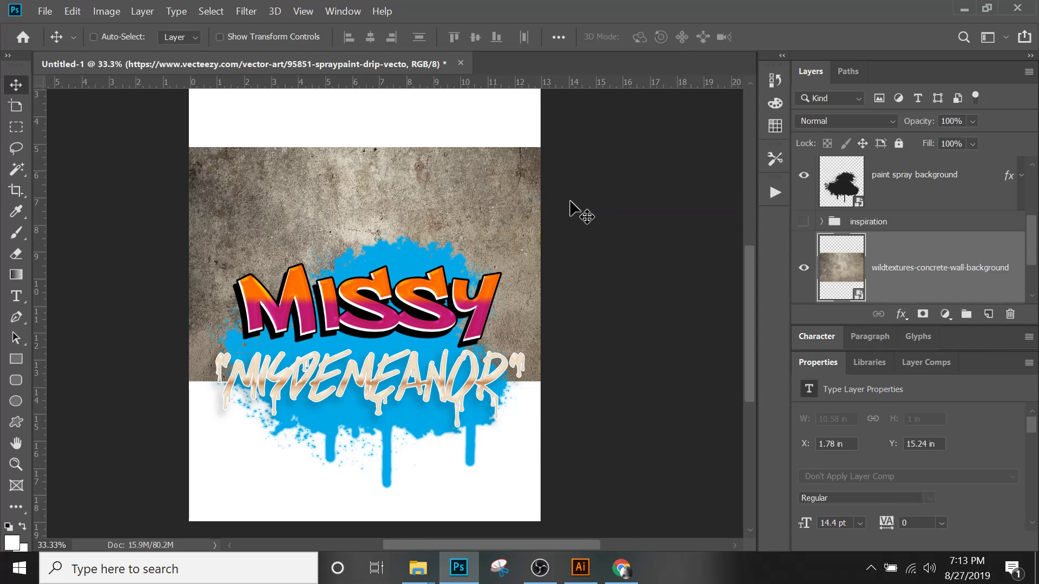
key(ctrl+t)
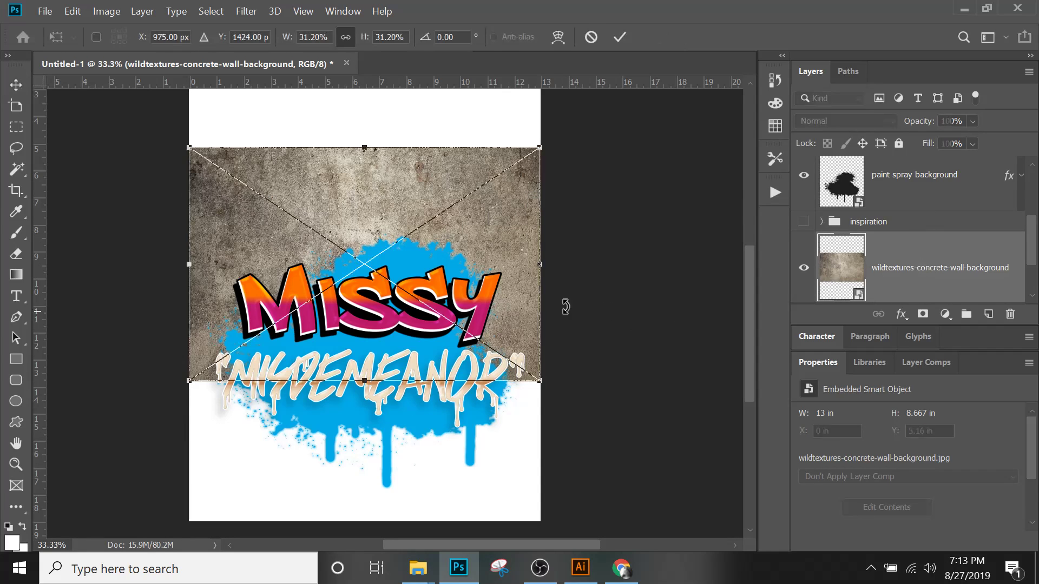
drag(748, 483, 660, 486)
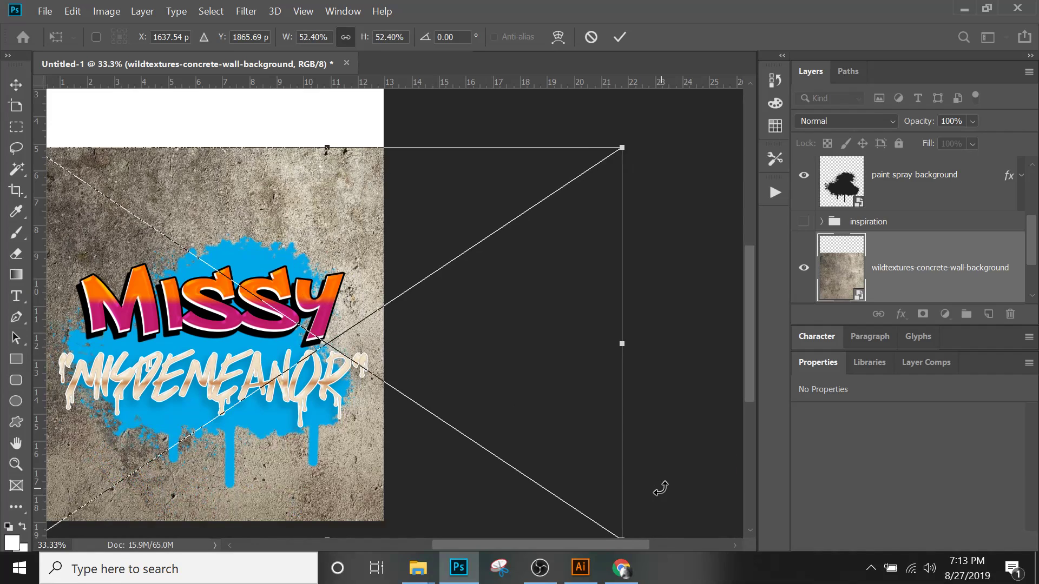
key(ctrl+minus)
drag(431, 211, 419, 187)
drag(633, 410, 665, 428)
drag(677, 102, 596, 525)
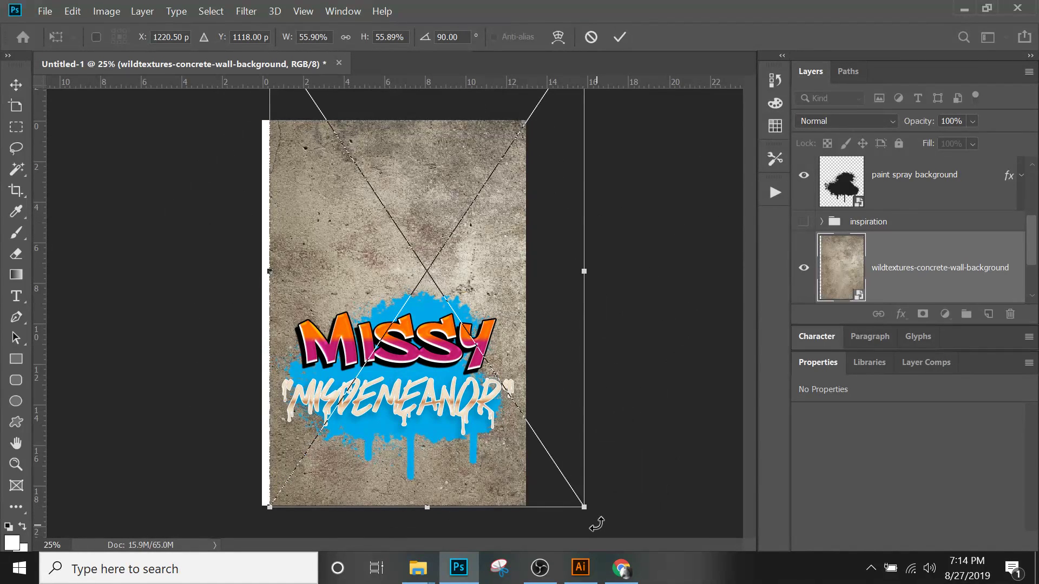
drag(499, 255, 482, 292)
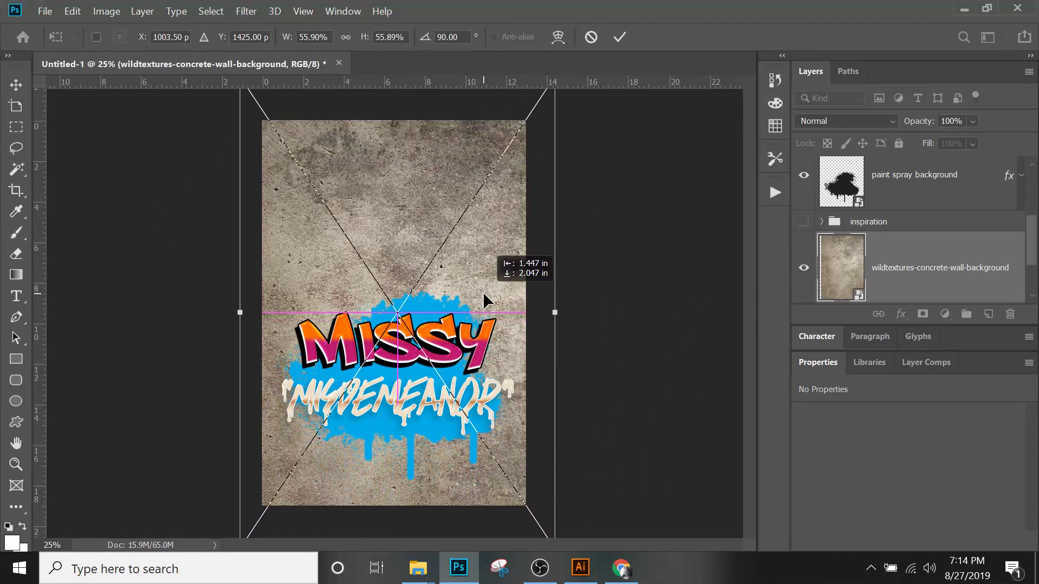
key(Return)
- Move the missy group and the paint spray background together up to the middle of the canvas
click(866, 222)
click(894, 195)
scroll(894, 206, up, 3)
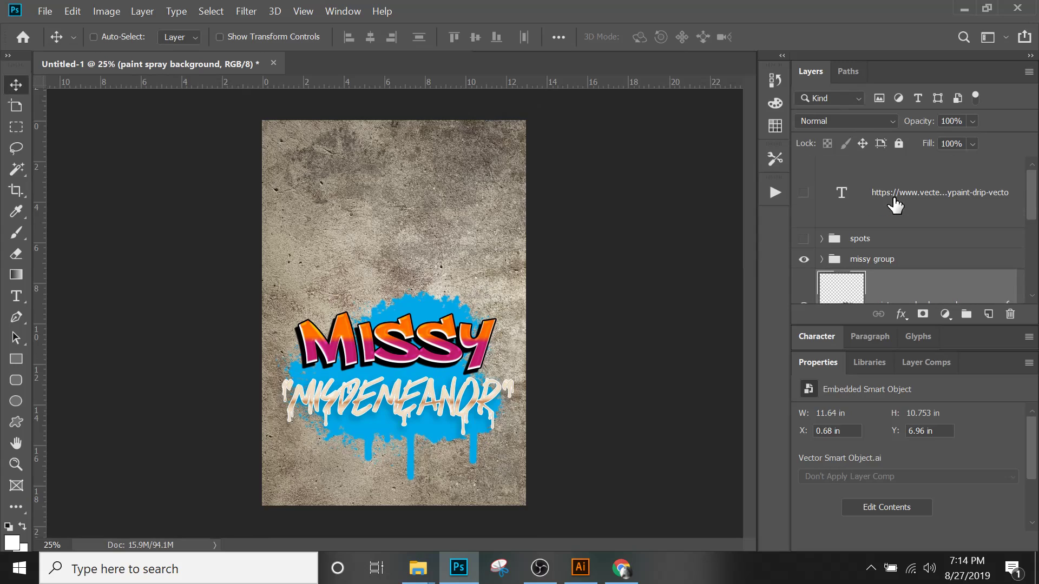
click(914, 262)
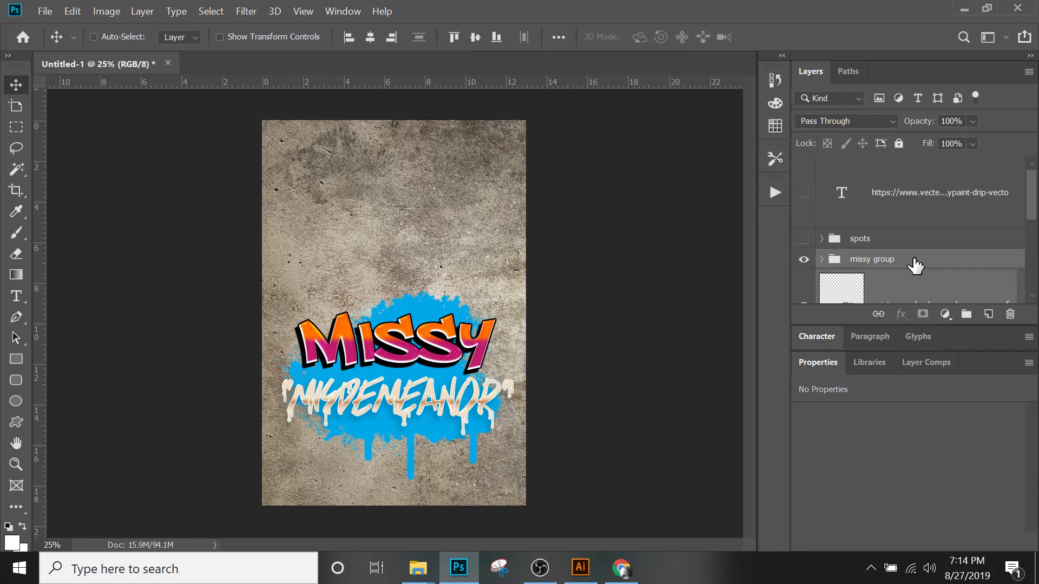
scroll(915, 265, down, 5)
scroll(915, 265, up, 2)
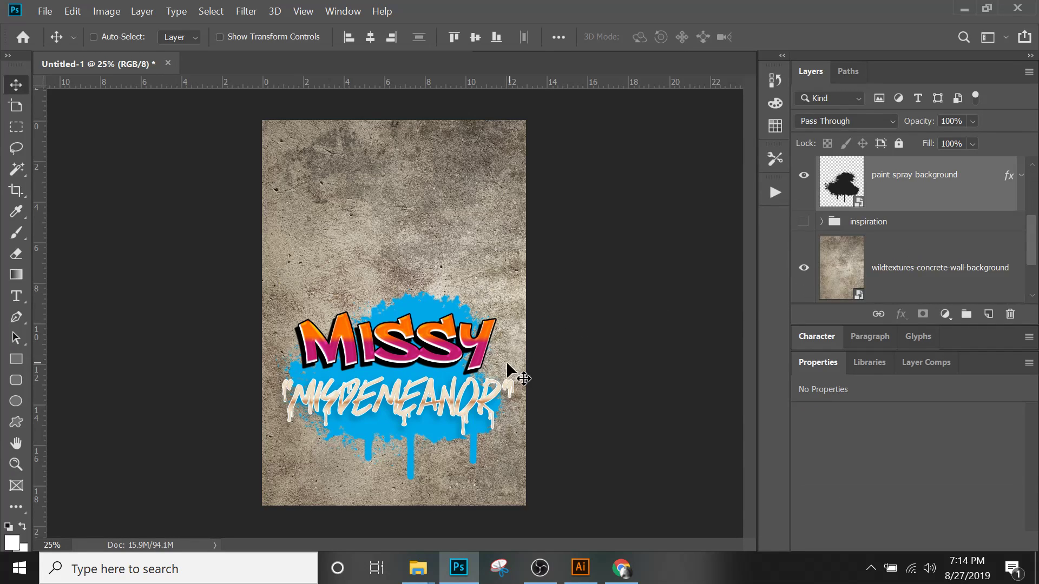
drag(450, 355, 455, 297)
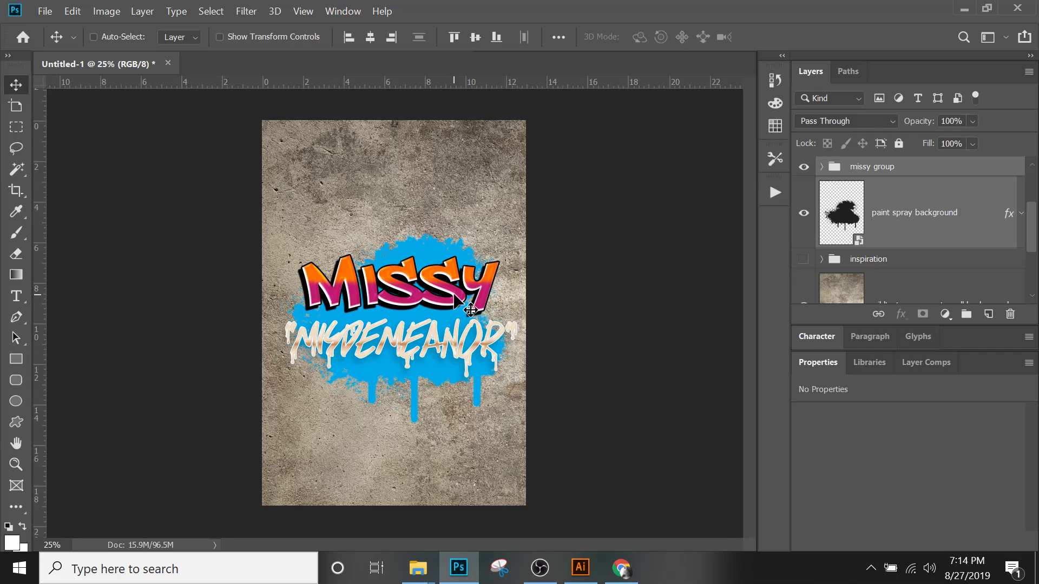
- Try the blend modes on the paint spray background layer from Darken onward and set it to Soft Light
click(852, 119)
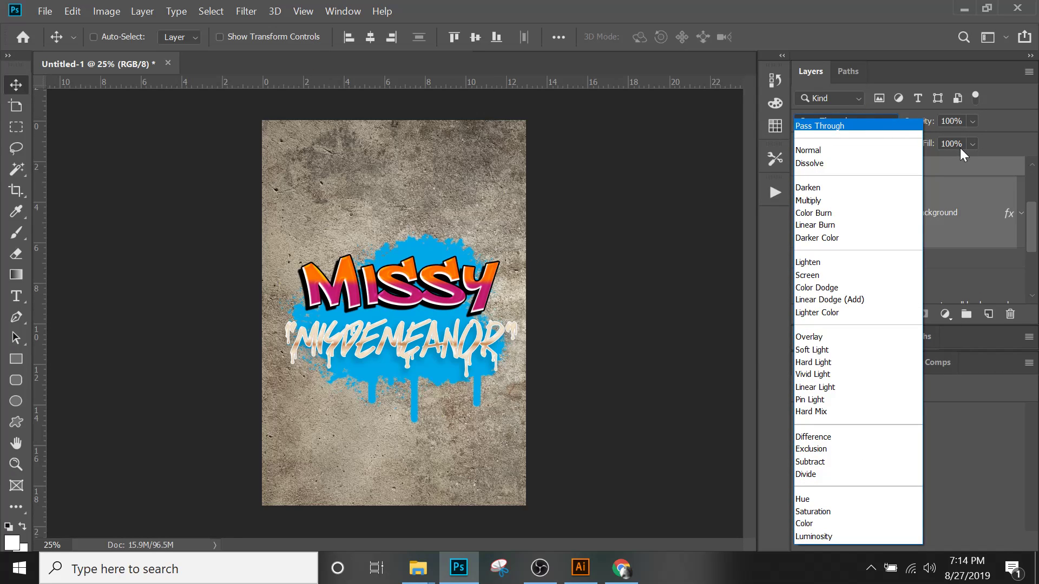
click(968, 161)
click(904, 215)
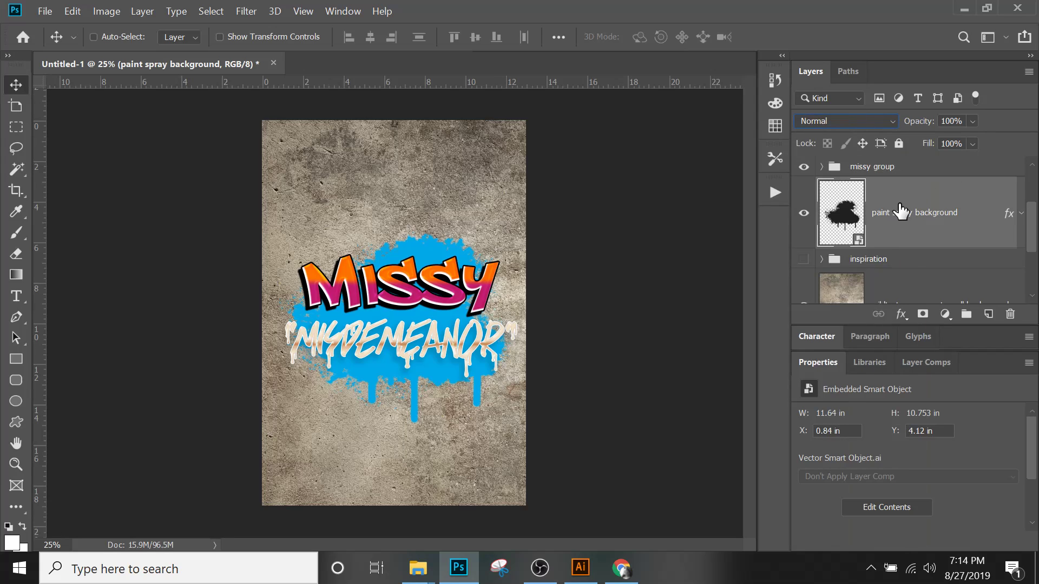
click(840, 121)
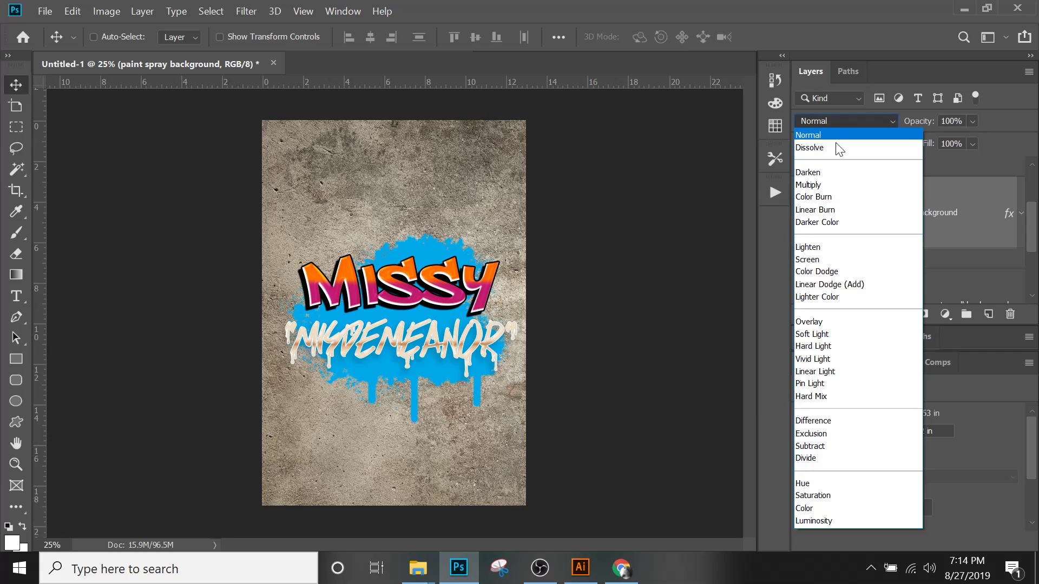
click(830, 171)
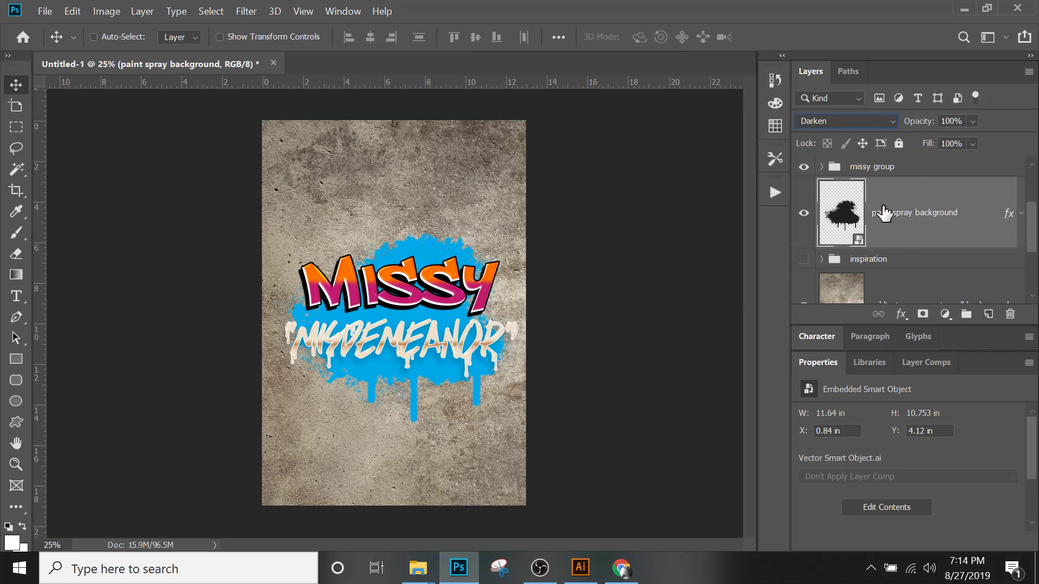
key(Down)
key(Down)
key(Down)
key(Down)
key(Down)
key(Down)
key(Down)
key(Down)
key(Down)
key(ctrl+plus)
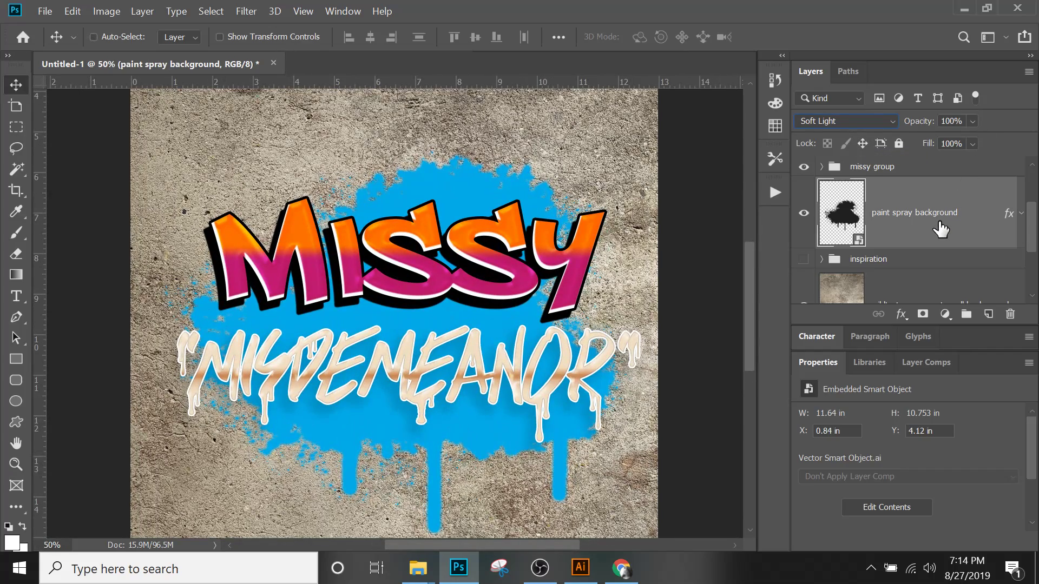
- Open the Color Overlay effect of the paint spray background and lower its opacity to 66%
click(1022, 216)
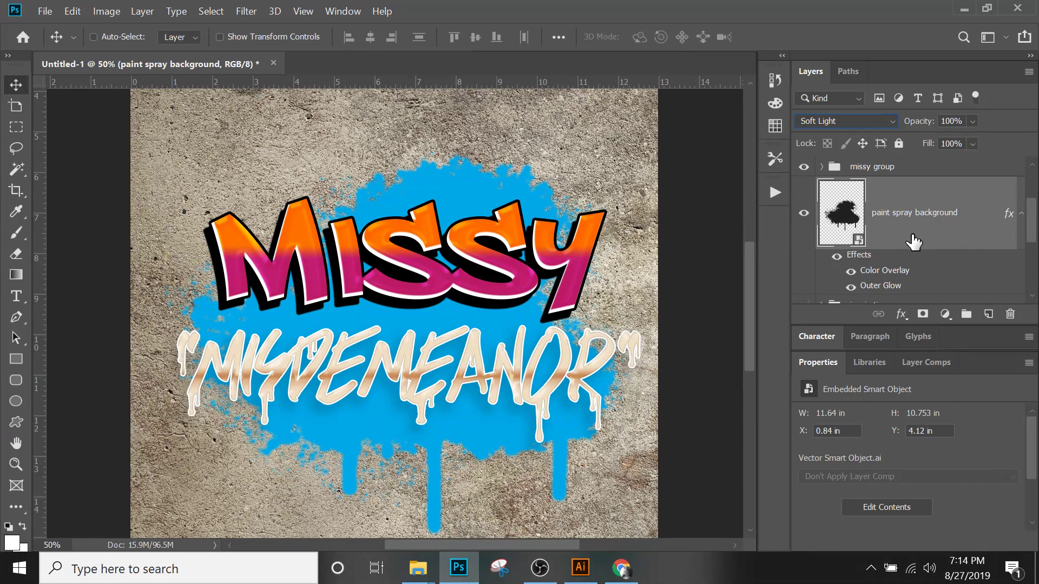
scroll(843, 225, down, 2)
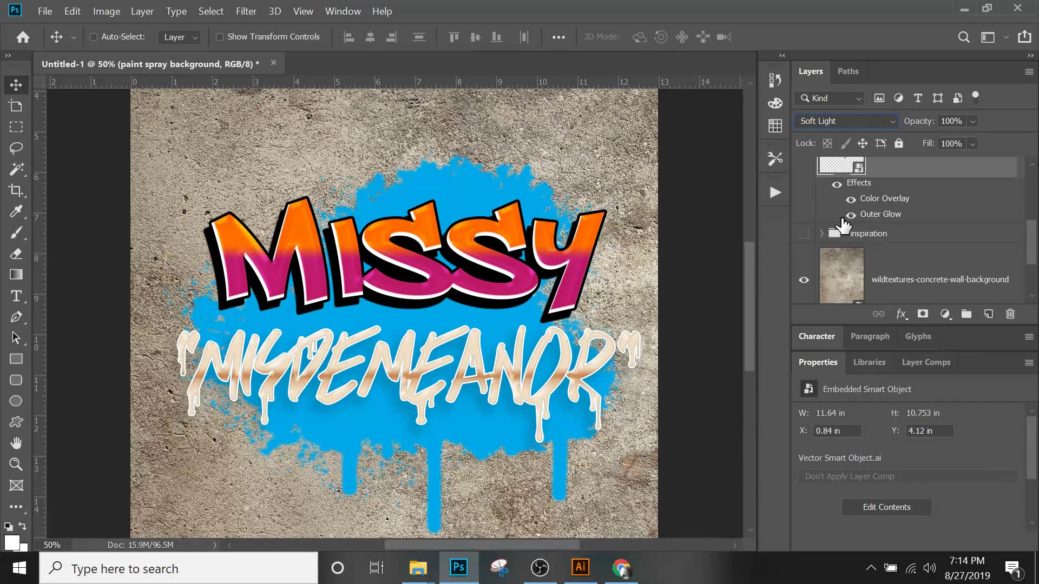
double_click(879, 200)
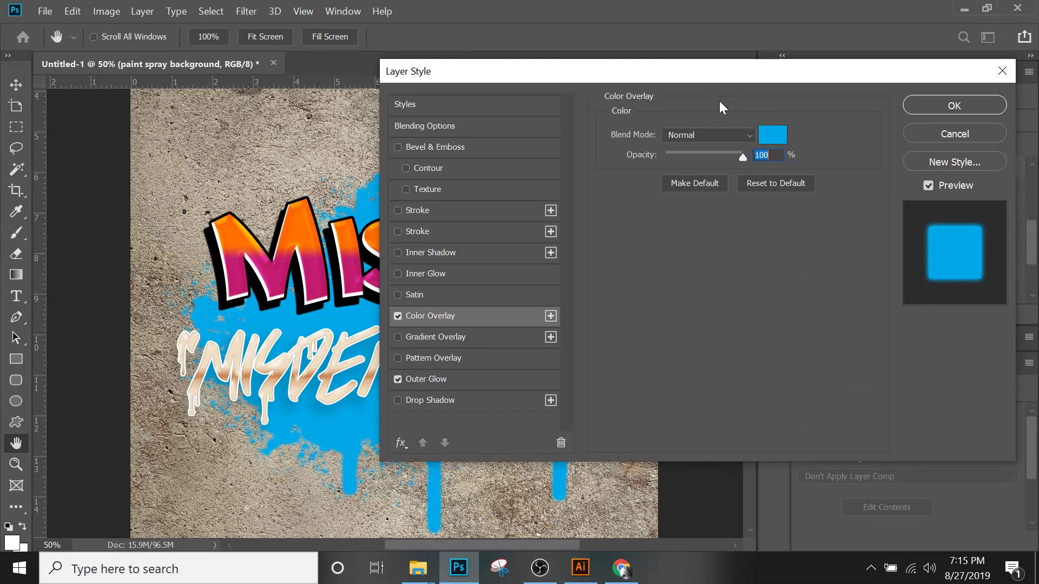
drag(707, 77, 745, 69)
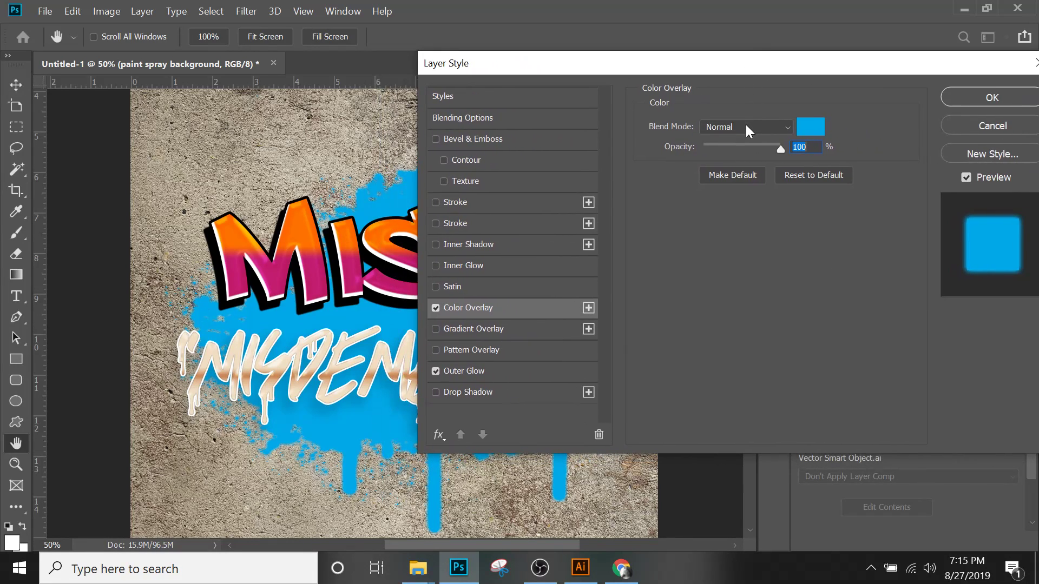
click(747, 145)
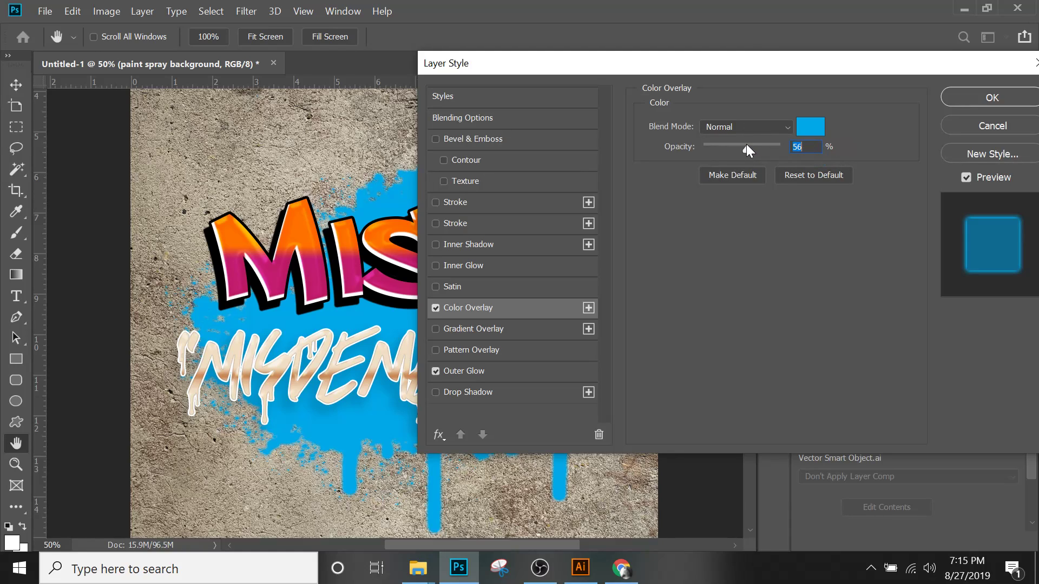
drag(754, 144, 765, 143)
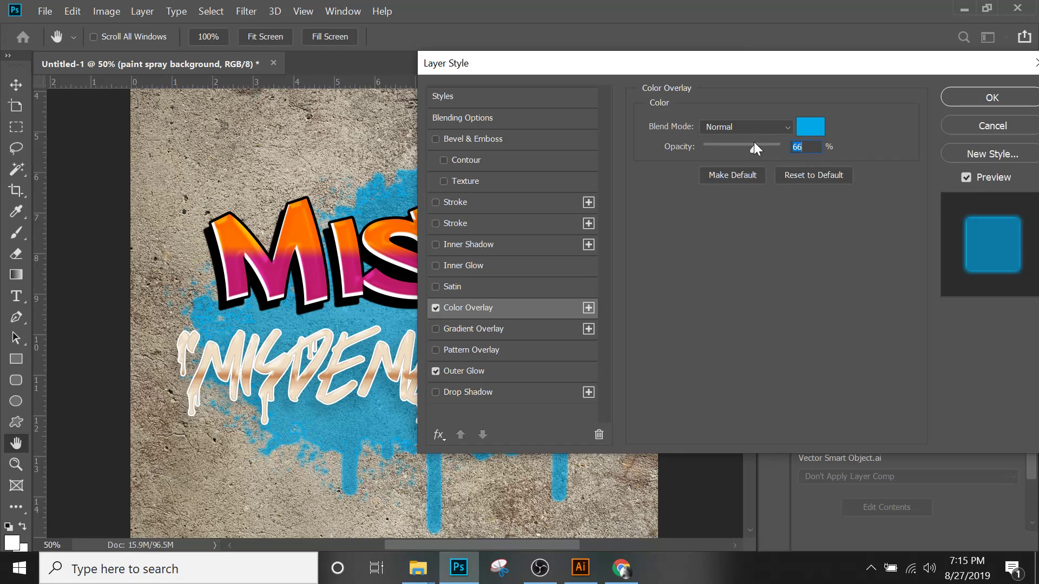
- Try the Color Overlay blend modes from Darken to Linear Burn and set the overlay opacity to 96%
click(752, 128)
click(744, 174)
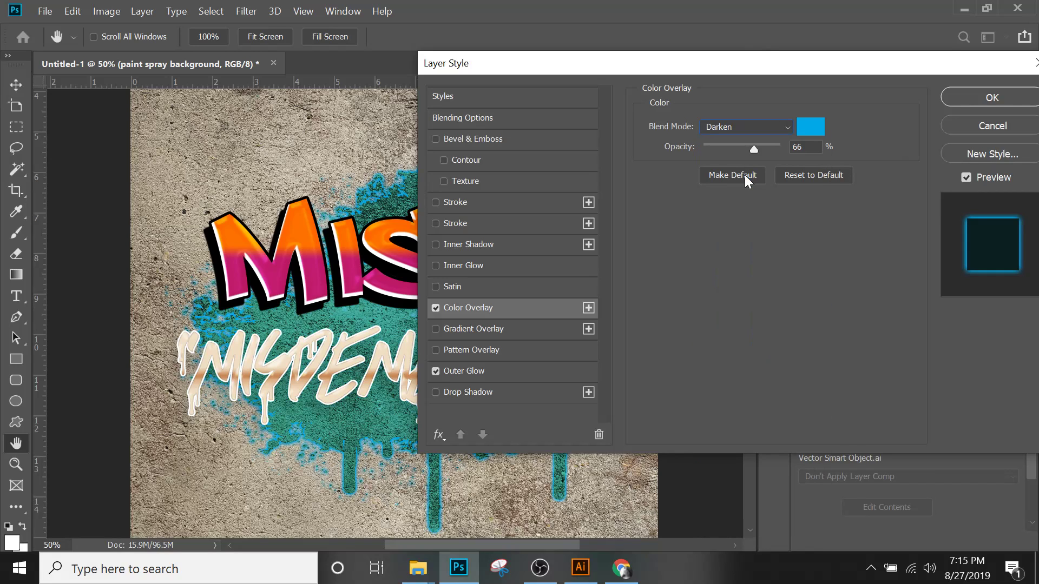
key(Down)
key(Down)
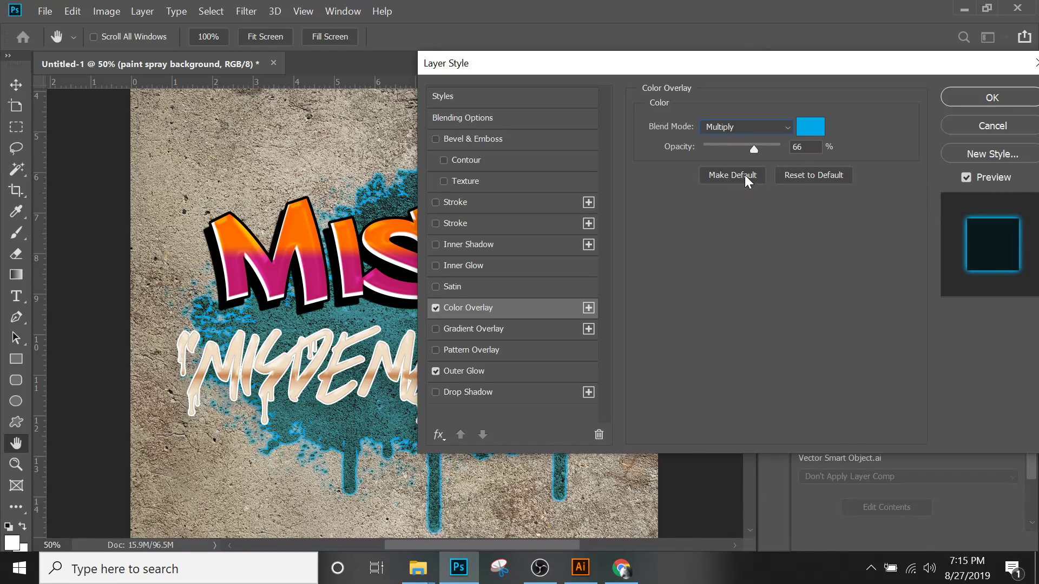
key(Down)
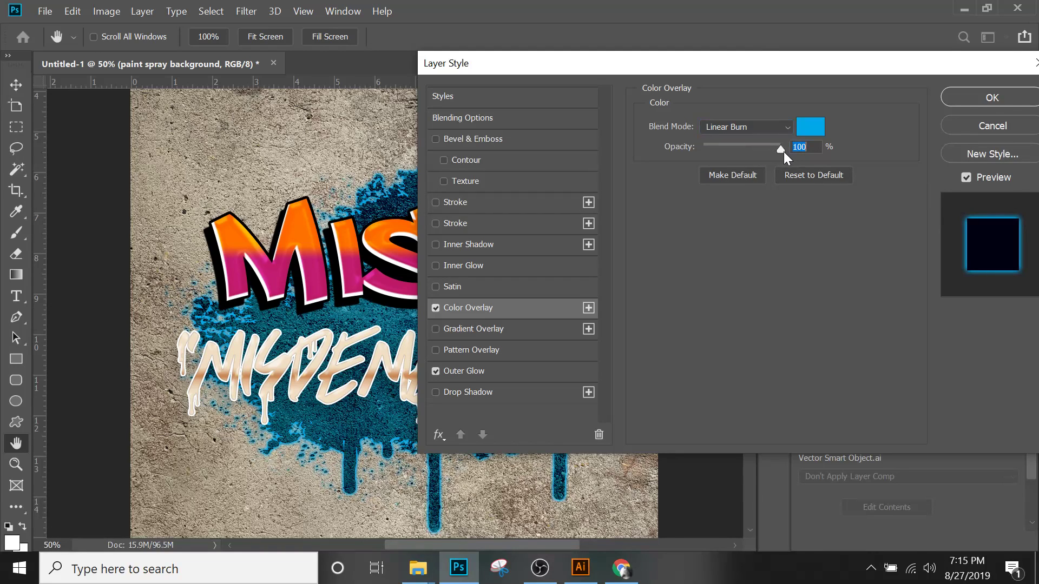
key(Down)
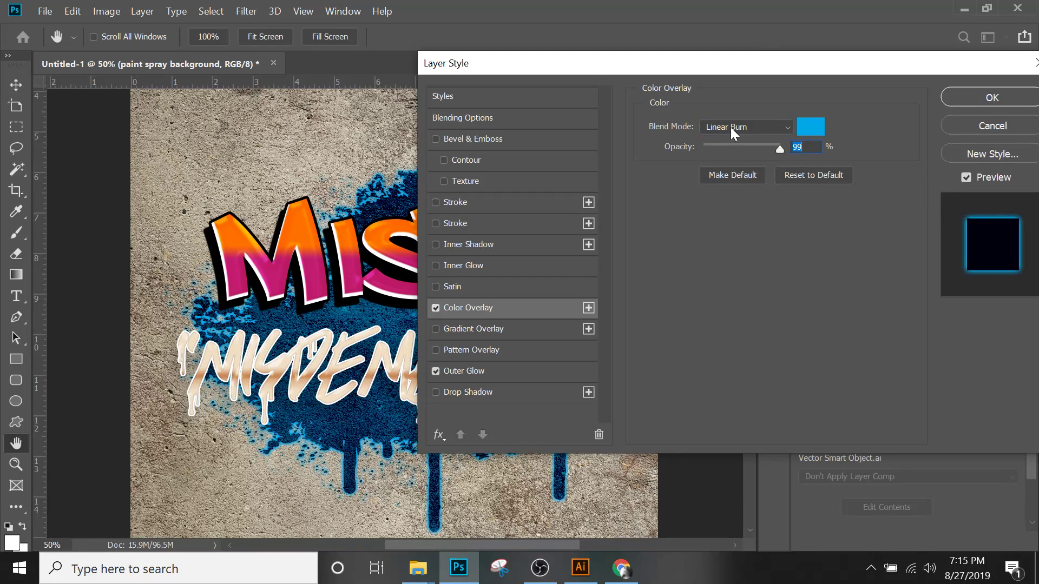
key(Down)
key(Down)
key(Down)
- Try the Color Overlay blend modes on the paint spray background from Normal through Luminosity and back up to Difference
click(752, 128)
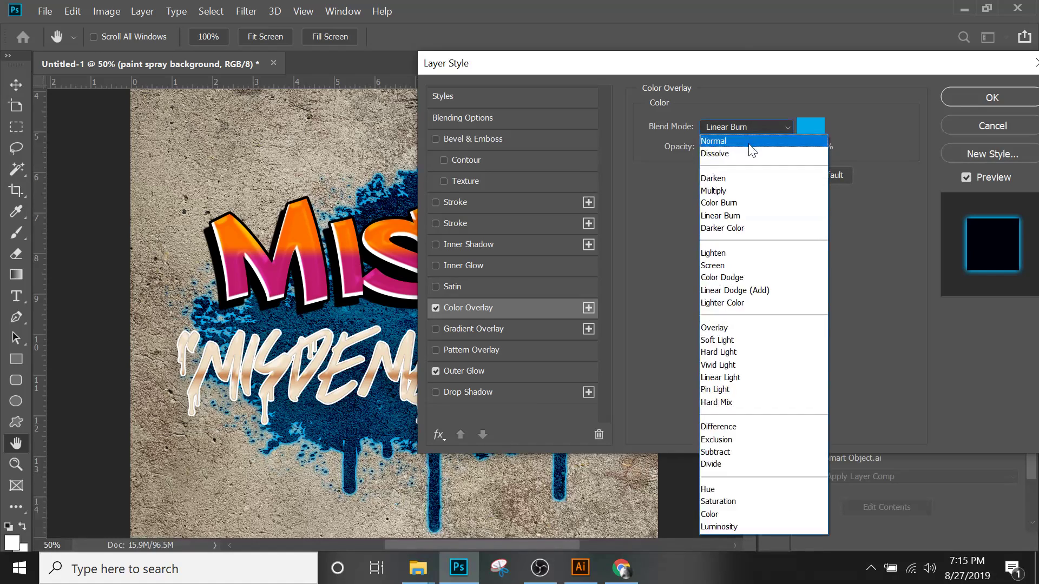
click(748, 145)
key(Down)
key(Down)
key(Down)
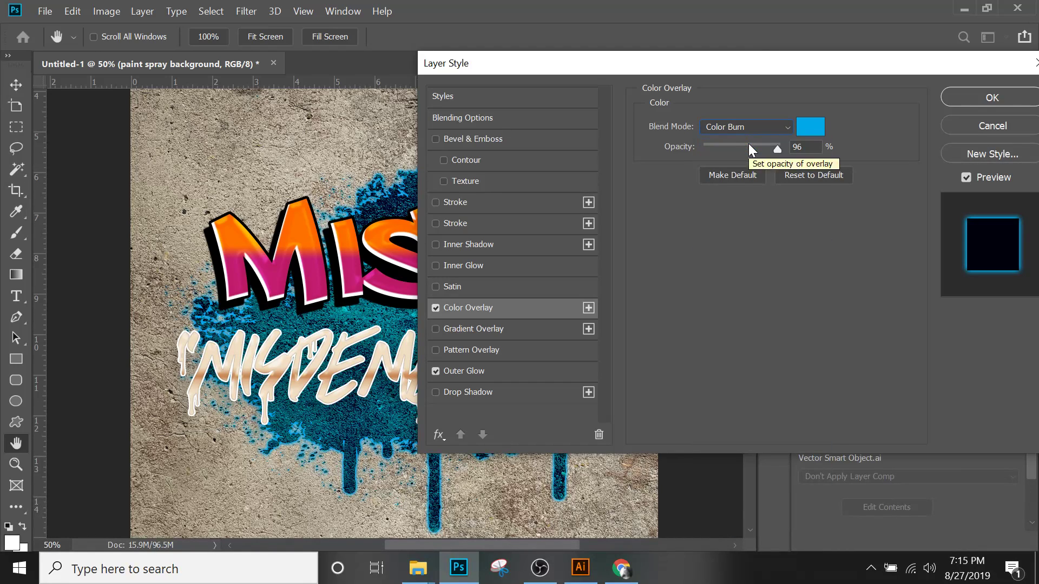
key(Down)
key(Down)
key(Down)
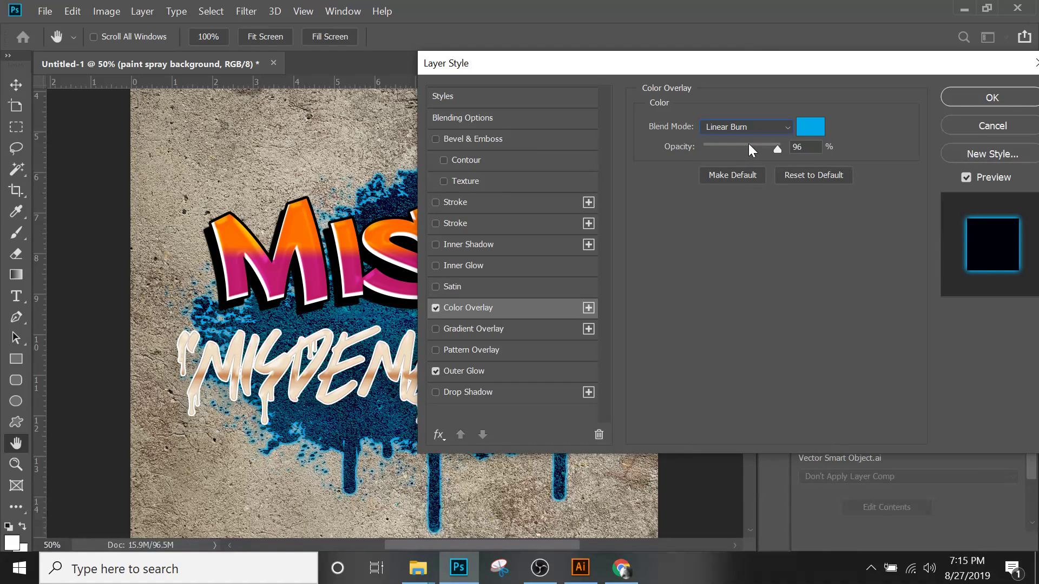
key(Down)
key(Down)
key(Down)
key(Down)
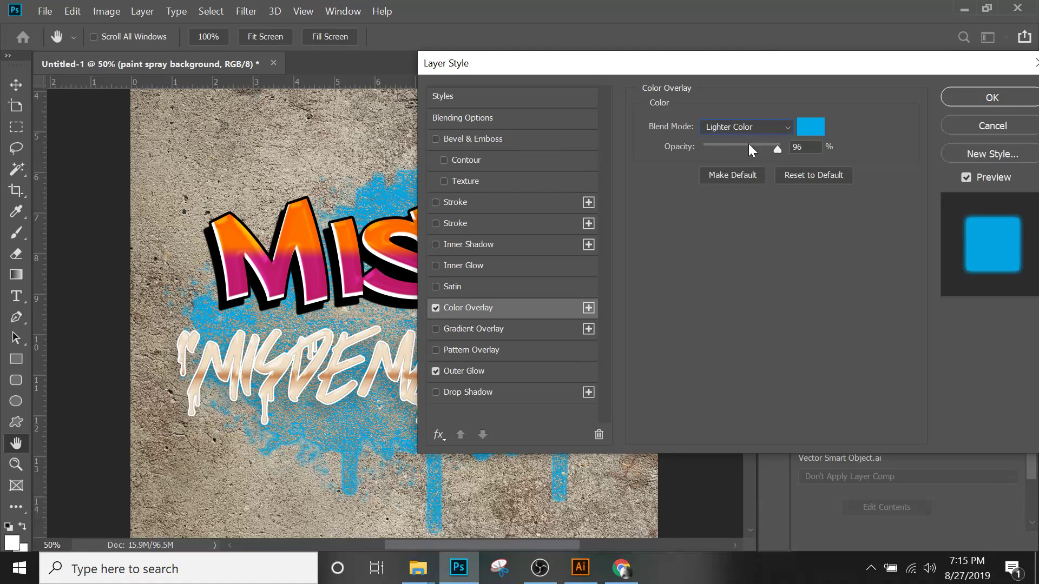
key(Down)
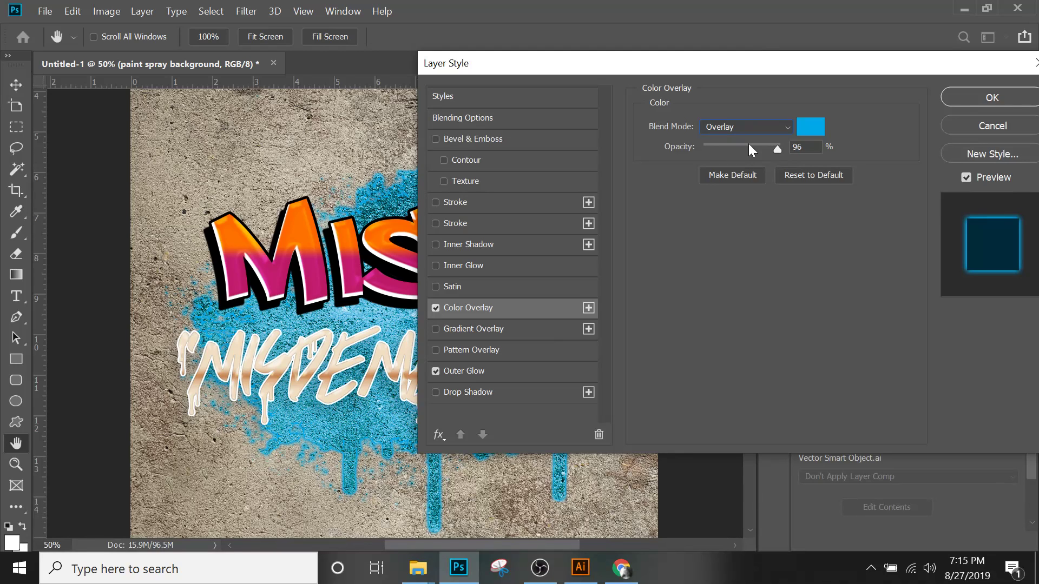
key(Down)
key(Down)
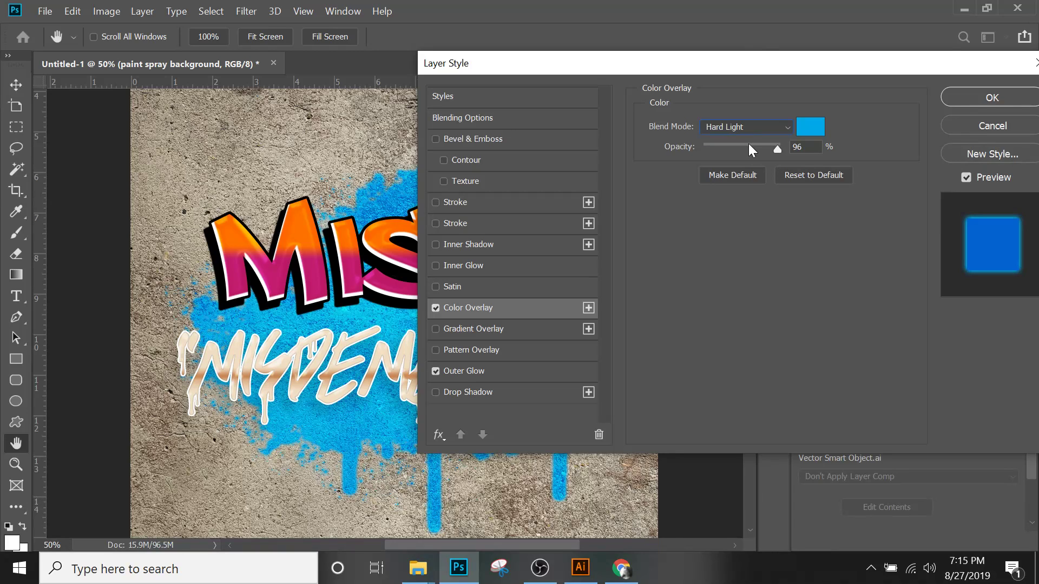
key(Down)
key(Down)
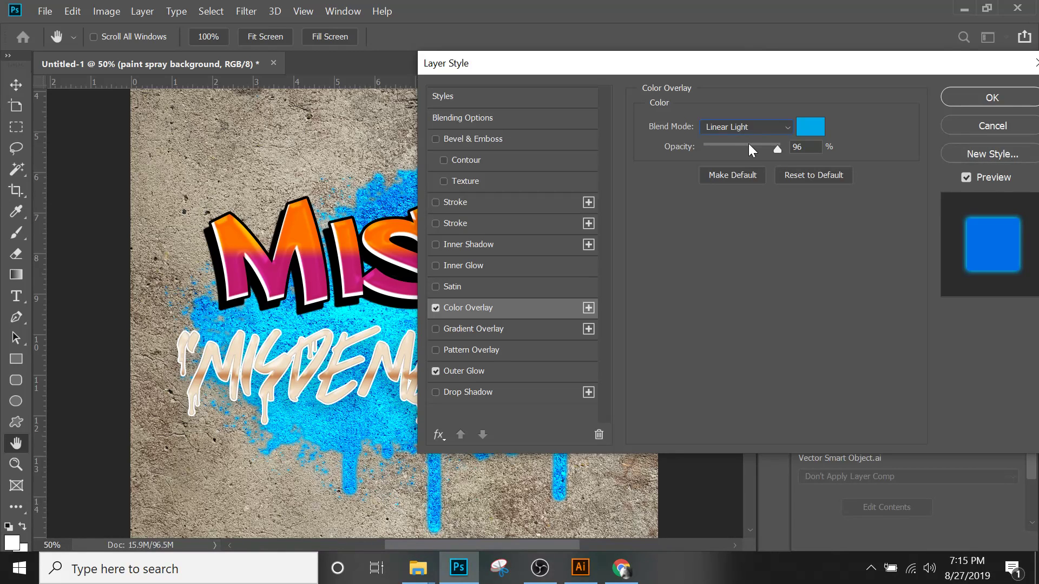
key(Down)
key(Down)
key(Down)
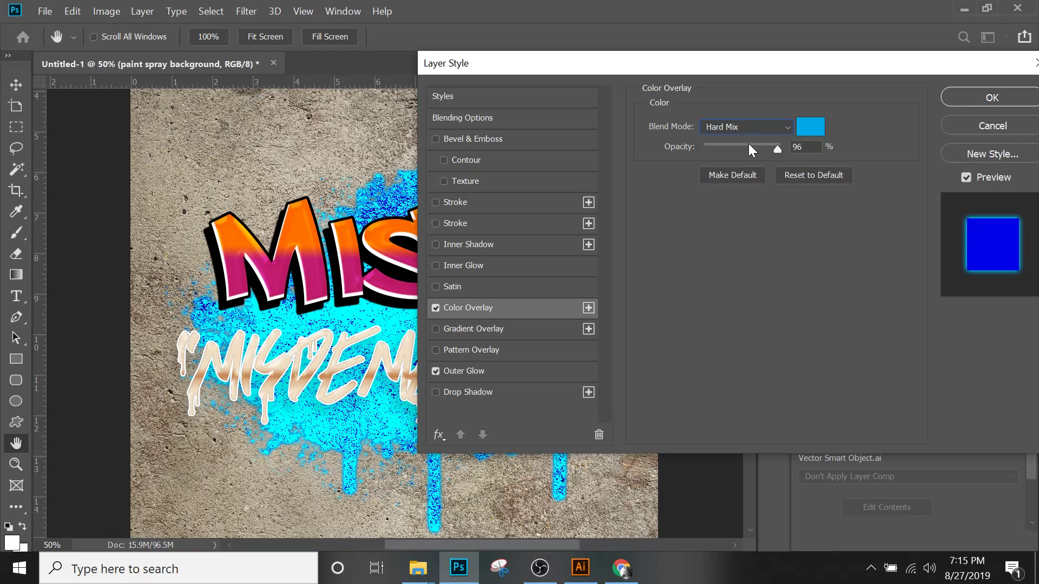
key(Down)
key(Down)
key(Down)
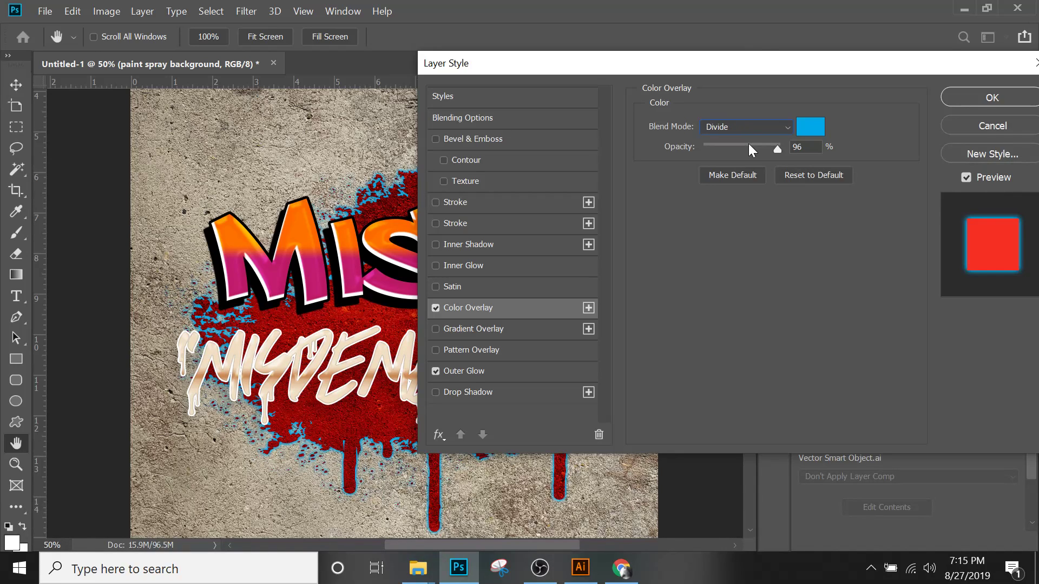
key(Down)
key(Down)
key(Down)
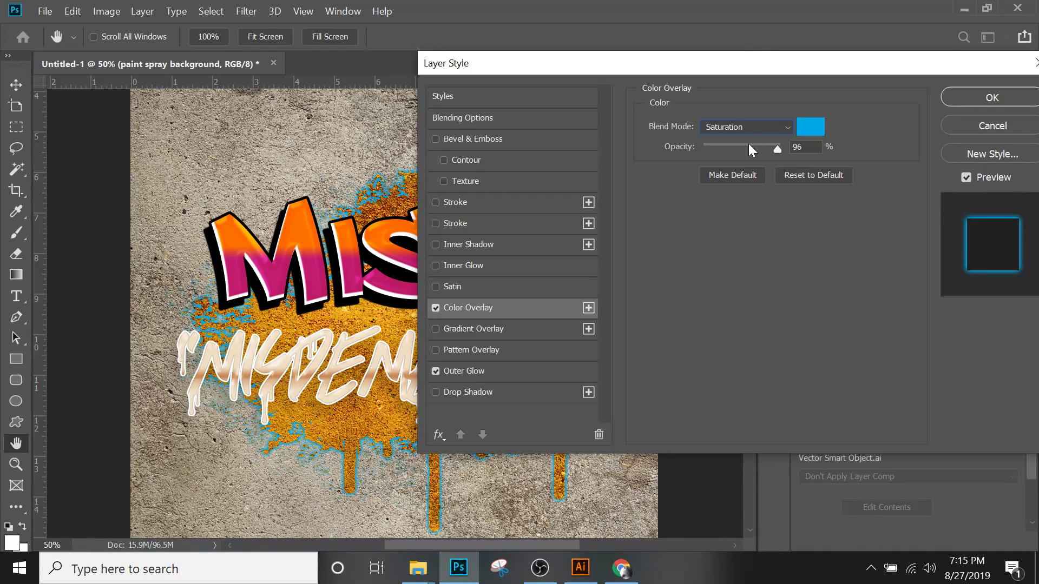
key(Down)
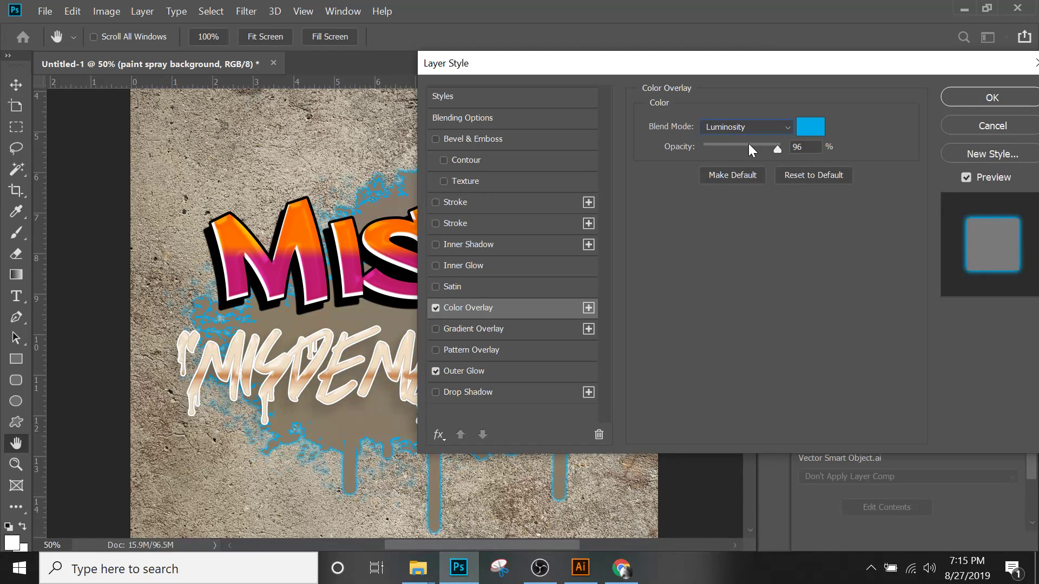
key(Up)
key(Up)
key(Up)
key(Up)
key(Up)
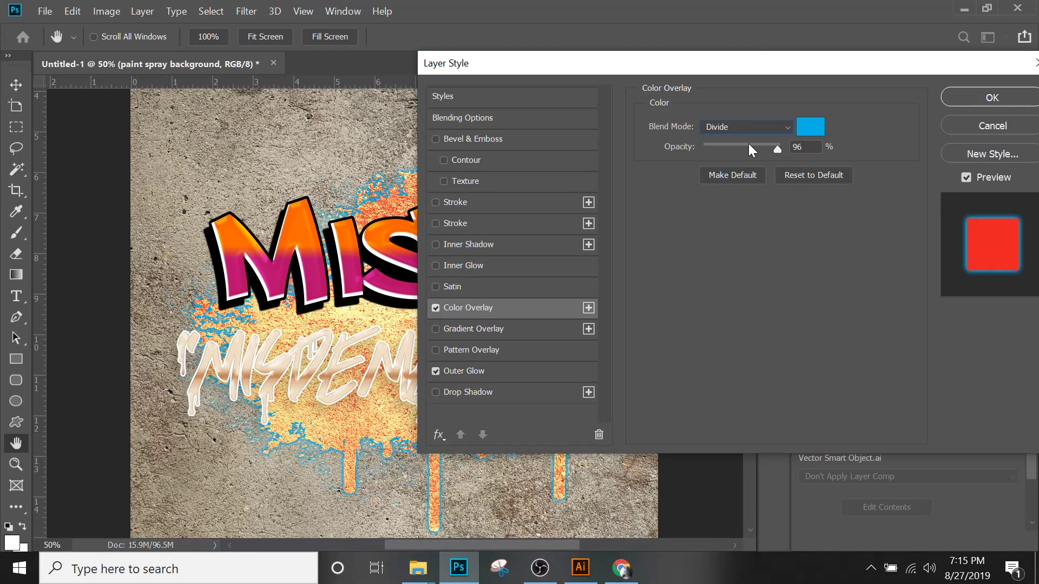
key(Up)
key(Up)
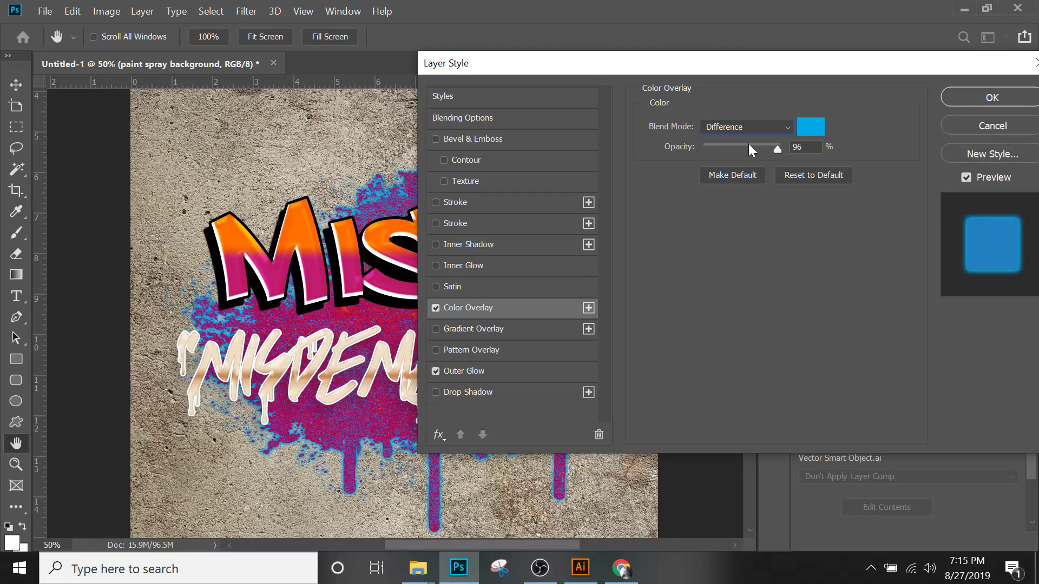
- Set the Color Overlay blend mode to Normal at 85% opacity and apply the layer style
click(787, 126)
click(776, 143)
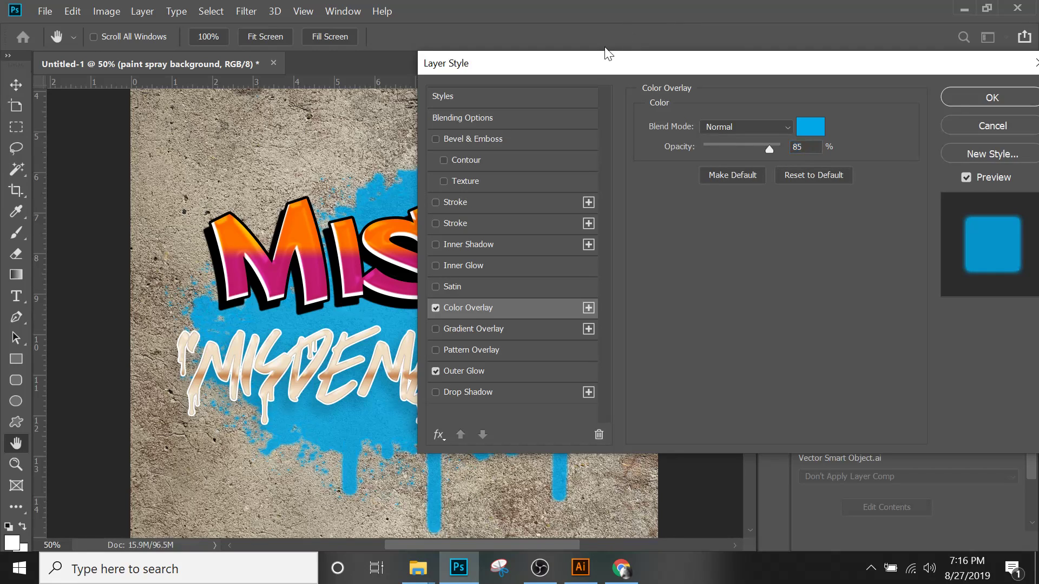
drag(621, 63, 613, 62)
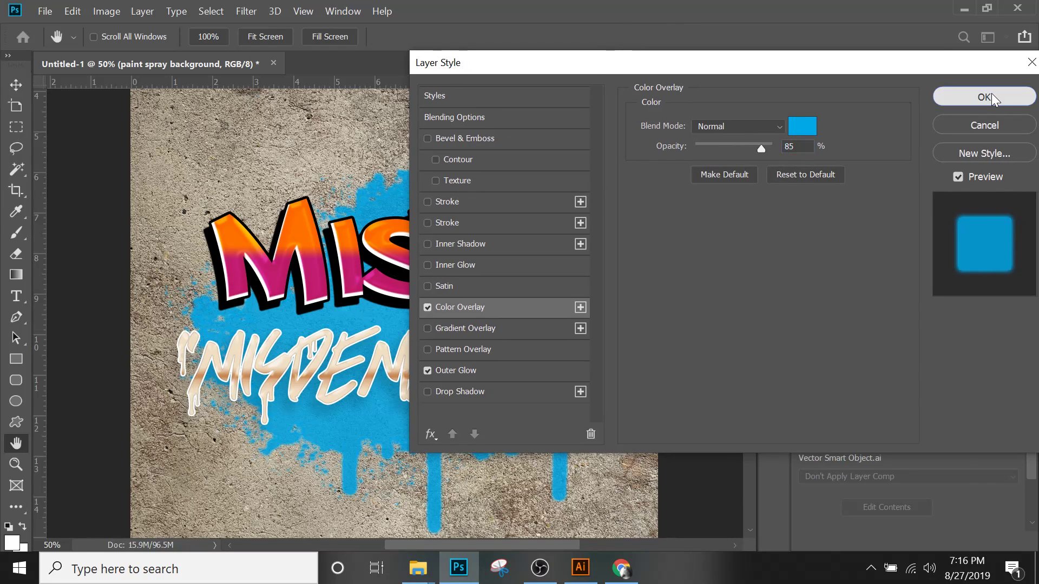
click(991, 93)
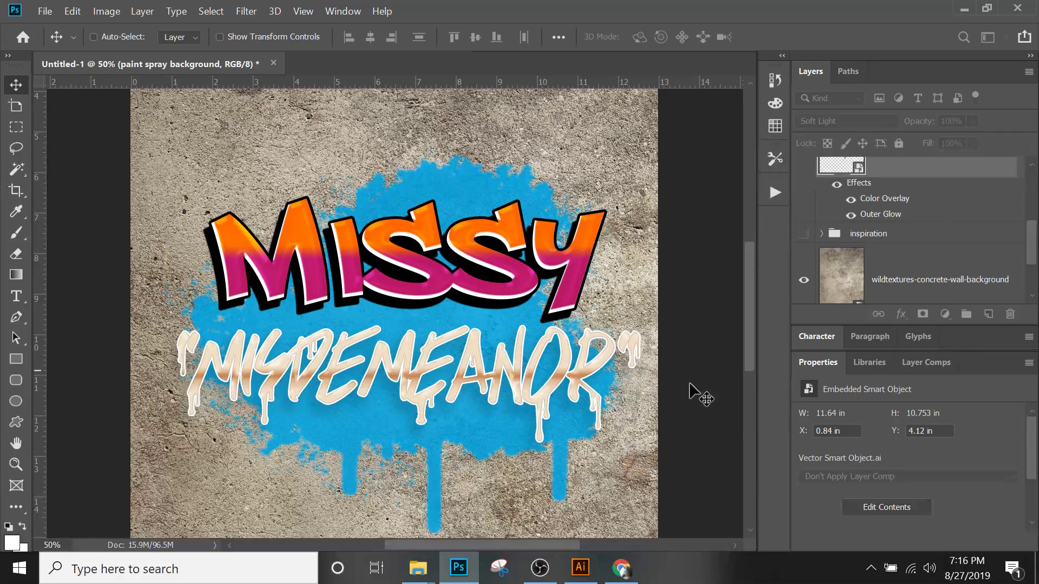
- Select the missy layer, try lowering its fill and opacity, and return both to 100%
right_click(580, 255)
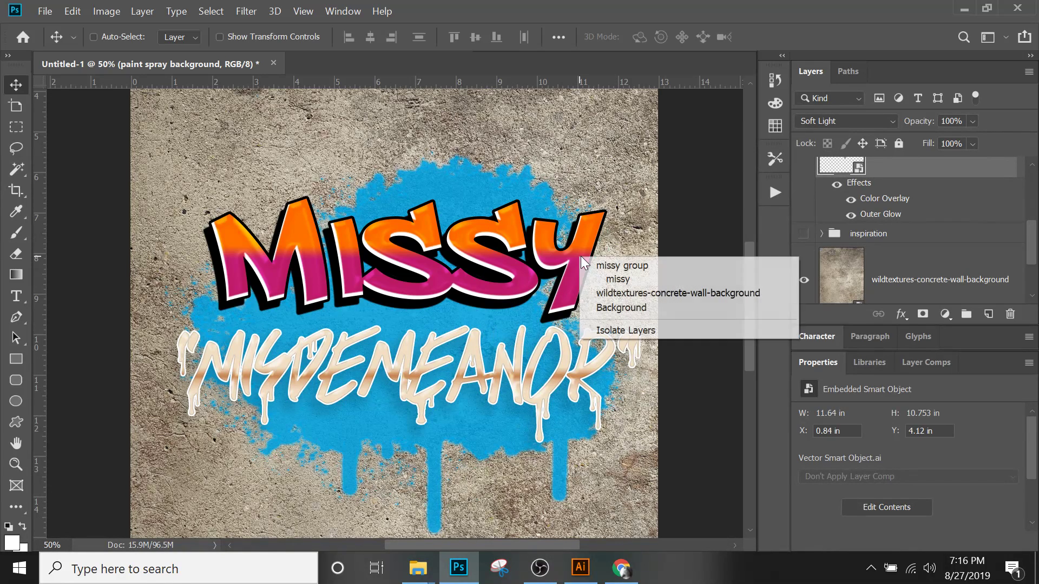
click(605, 278)
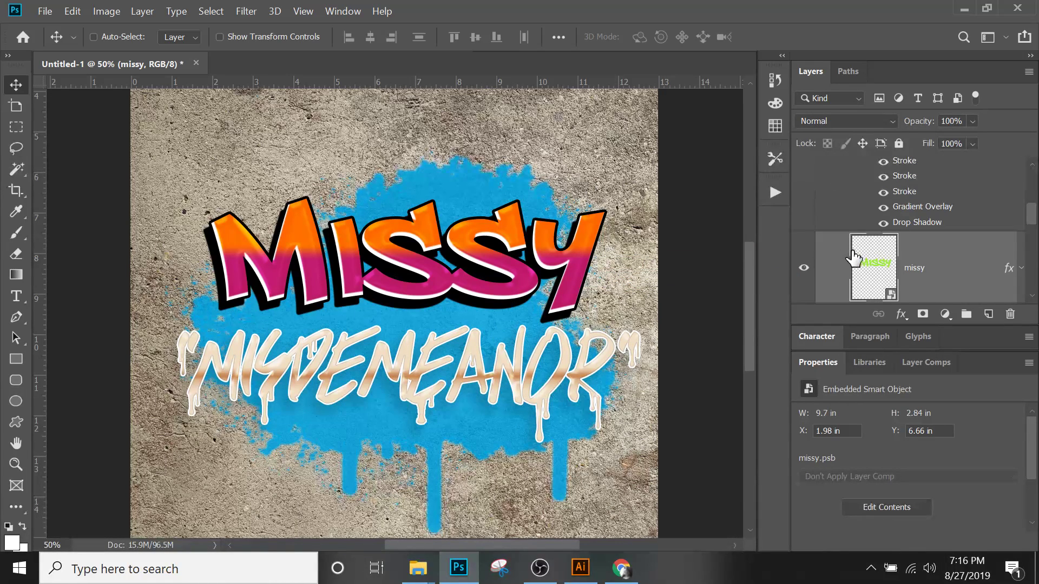
scroll(940, 250, down, 2)
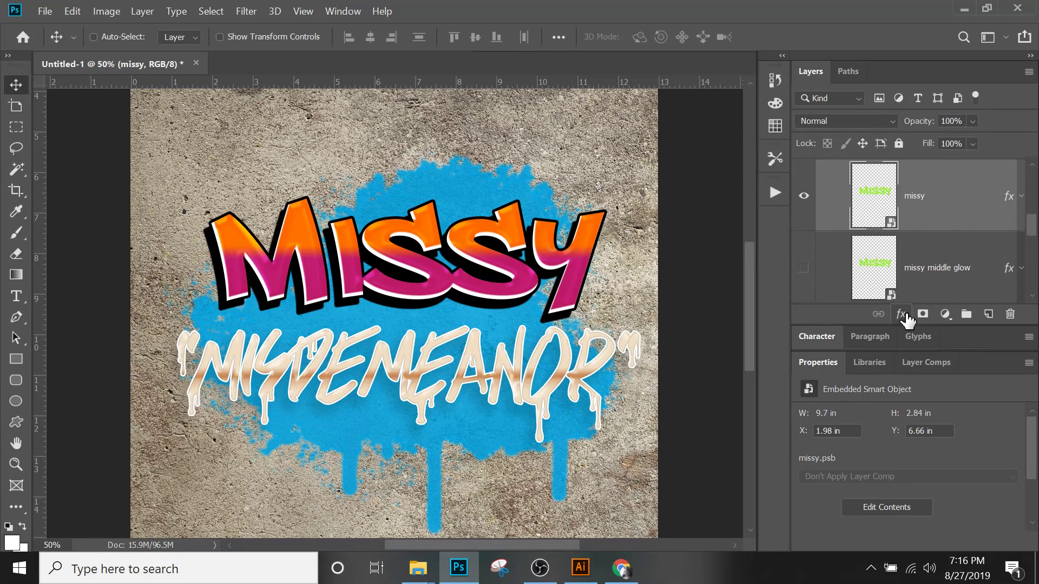
click(973, 144)
drag(1000, 160, 1020, 161)
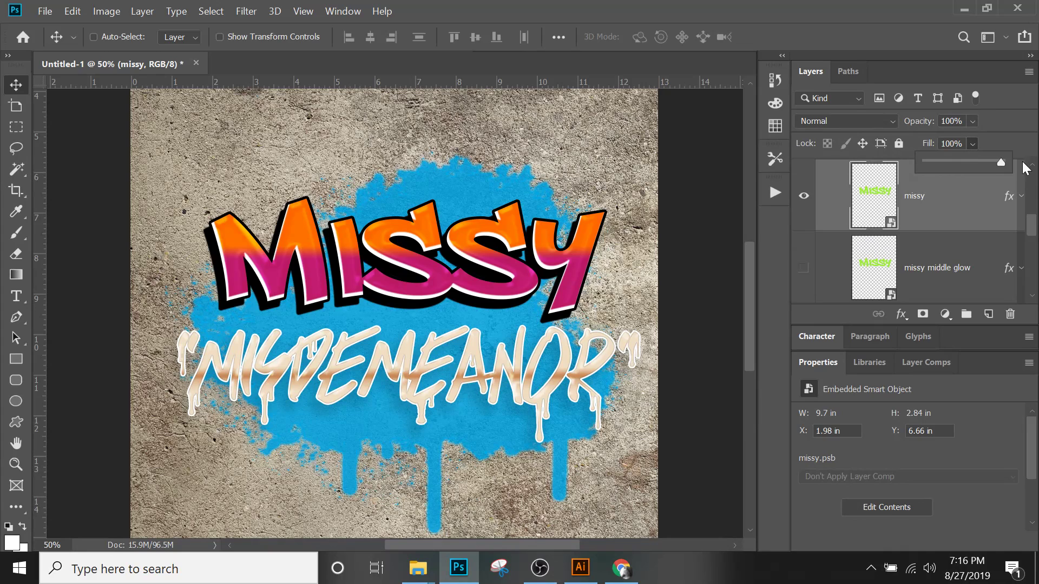
click(972, 121)
drag(975, 136, 995, 136)
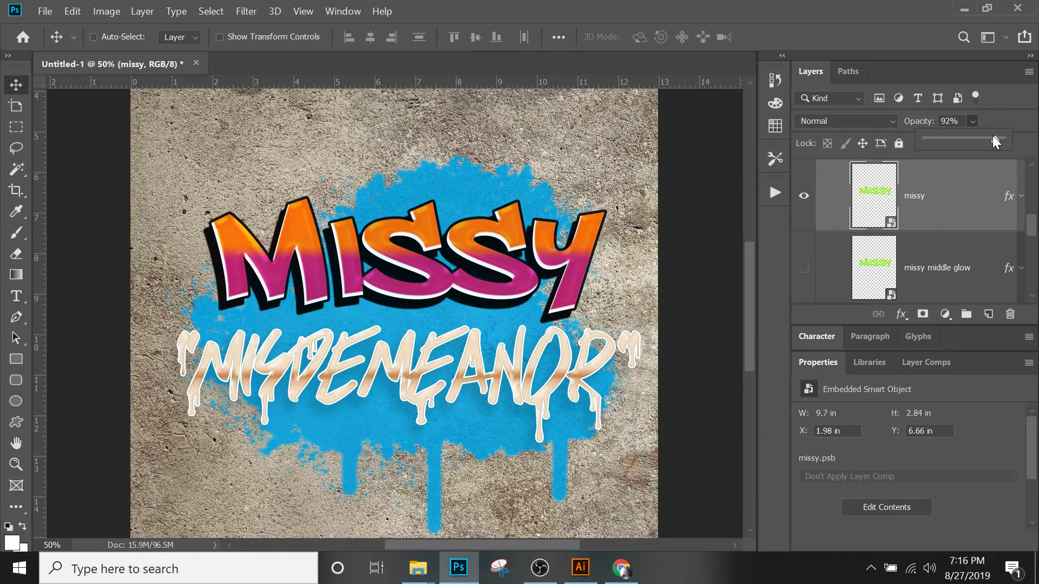
drag(992, 135, 1008, 139)
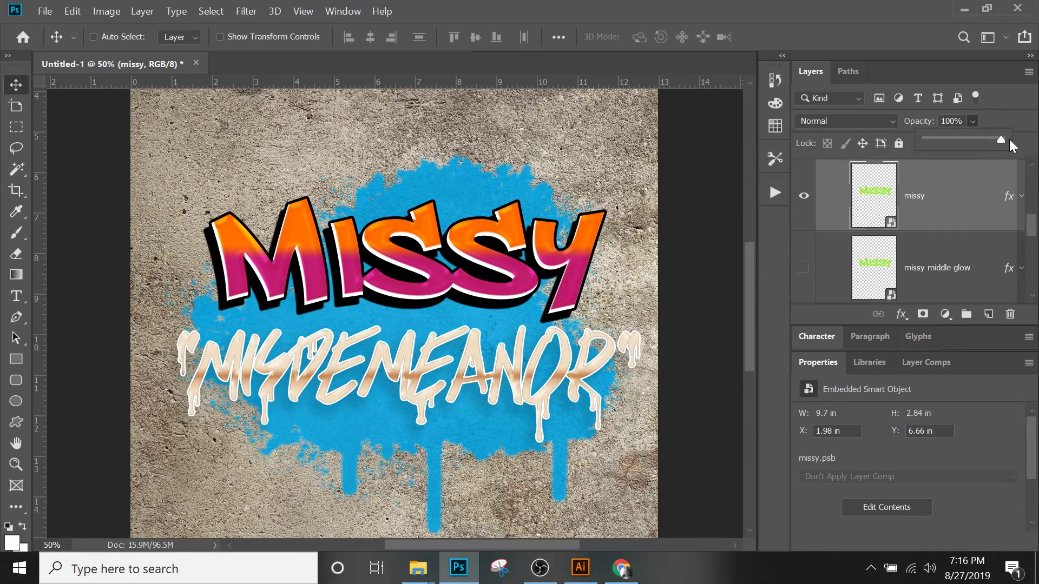
- Duplicate the wildtextures-concrete-wall-background layer and place the copy at the top of the layer stack
scroll(923, 248, down, 5)
scroll(922, 248, down, 2)
click(924, 219)
drag(925, 217, 927, 169)
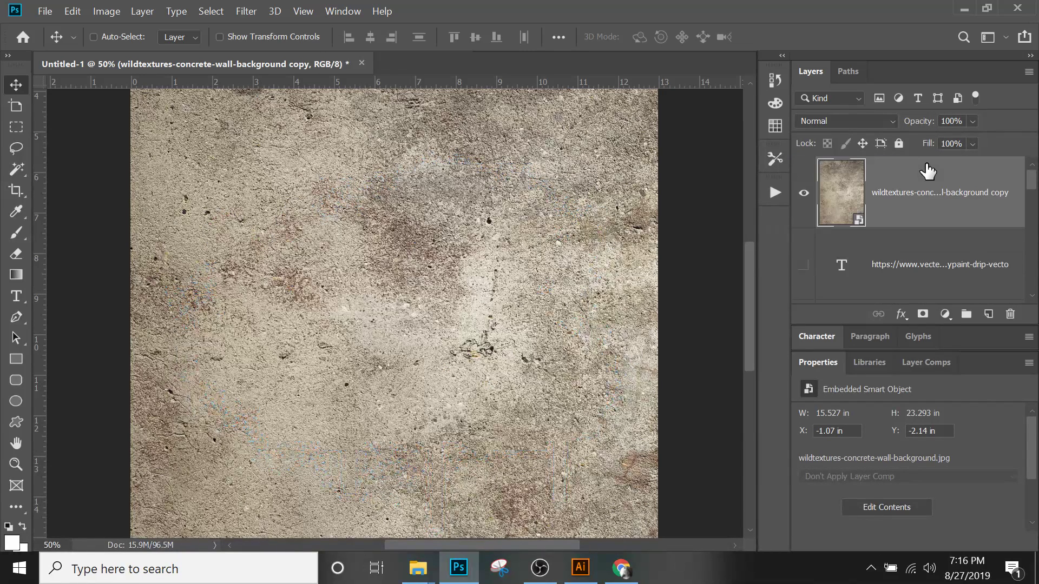
- Try the blend modes on the wildtextures-concrete-wall-background copy layer, going from Normal through Saturation
click(881, 121)
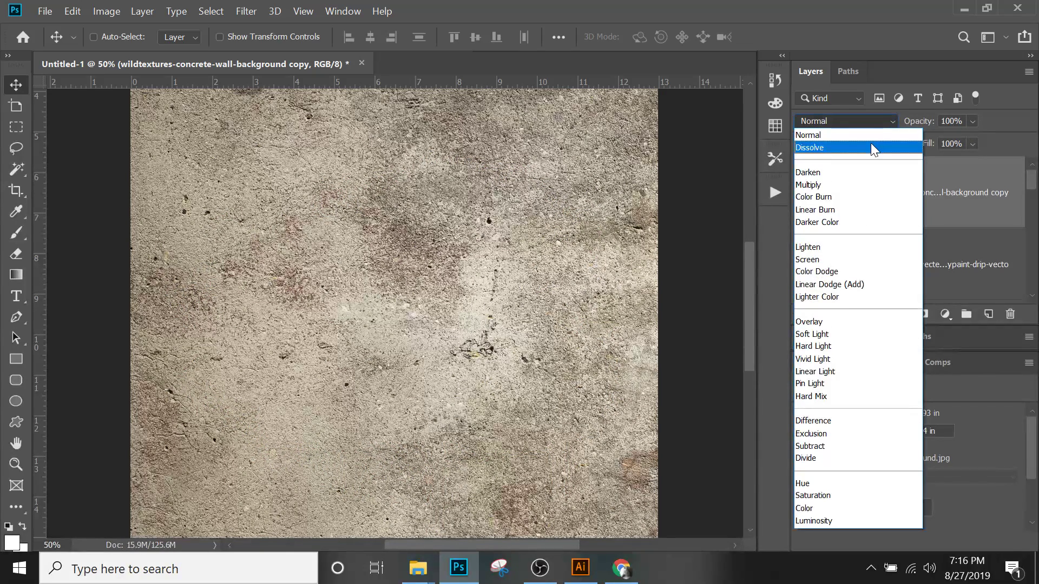
click(869, 139)
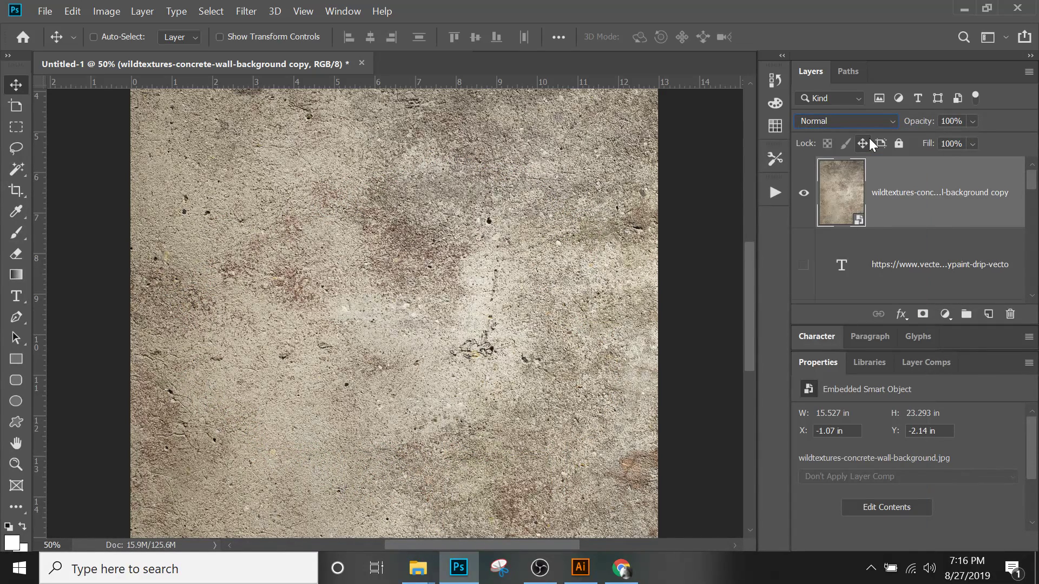
key(Down)
key(Down)
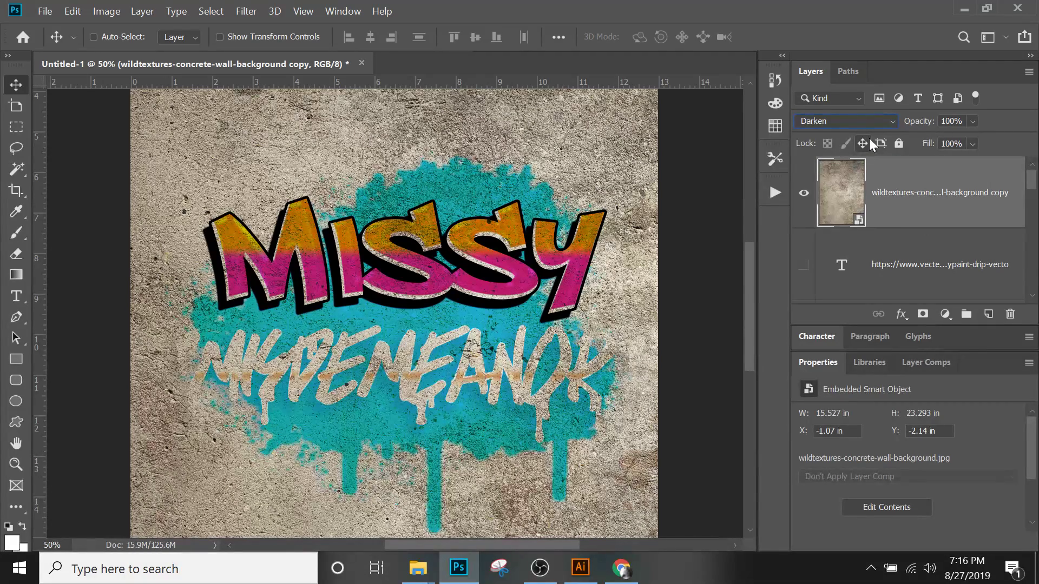
key(Down)
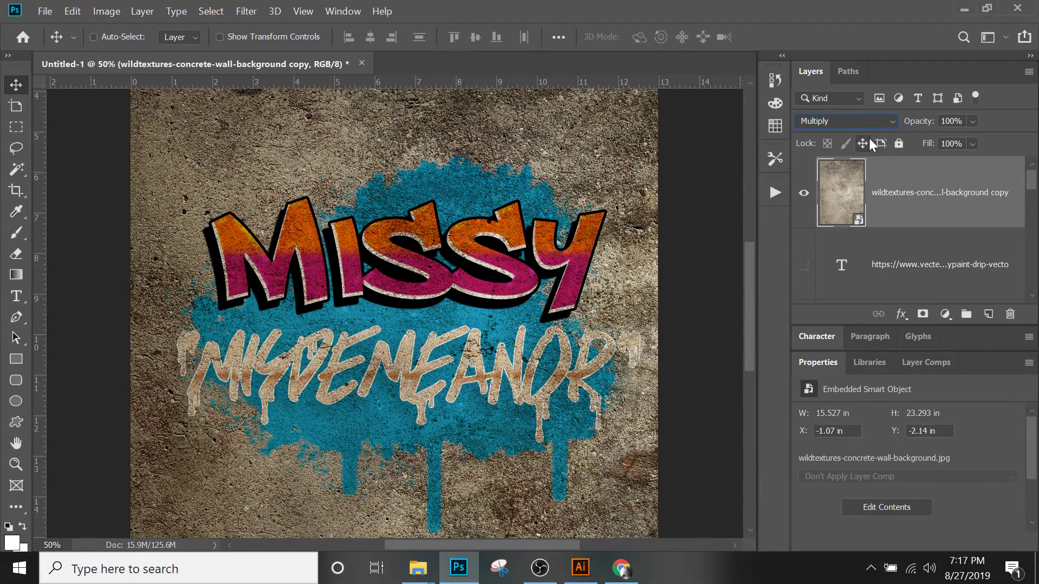
key(Down)
key(Down)
key(Down)
key(Up)
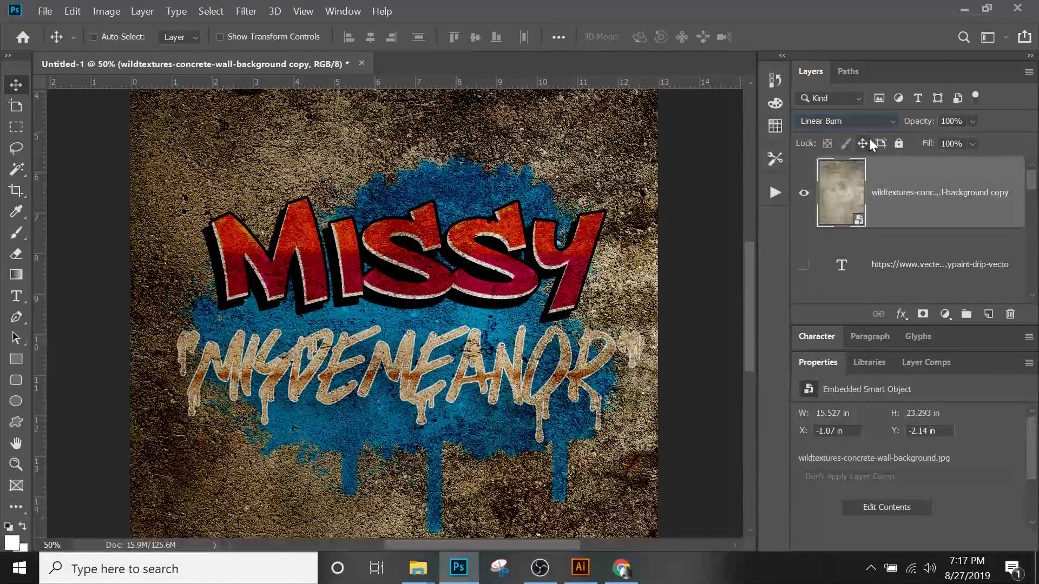
key(Down)
key(Down)
key(Down)
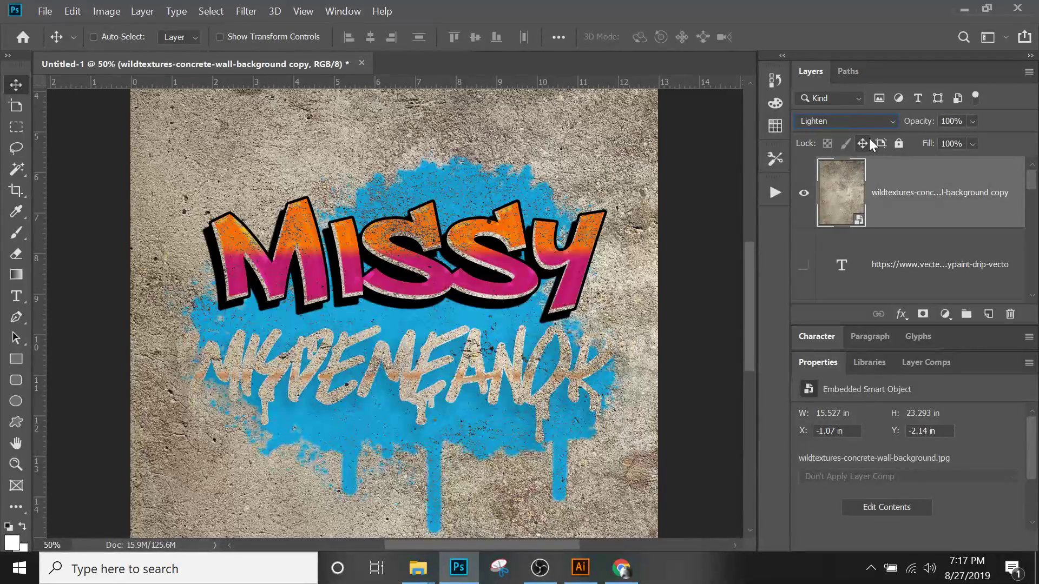
key(Down)
key(Down)
key(Down)
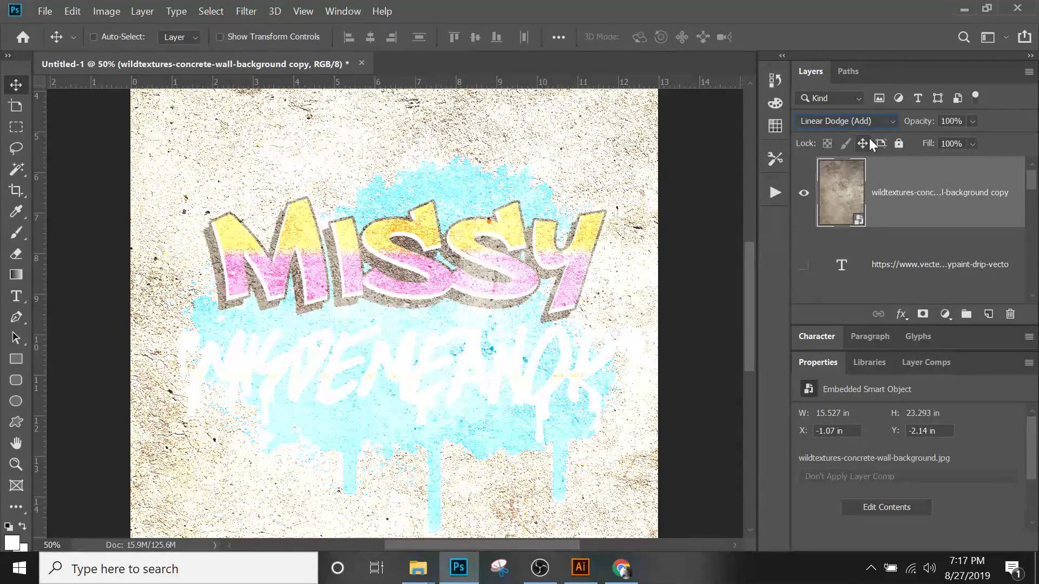
key(Down)
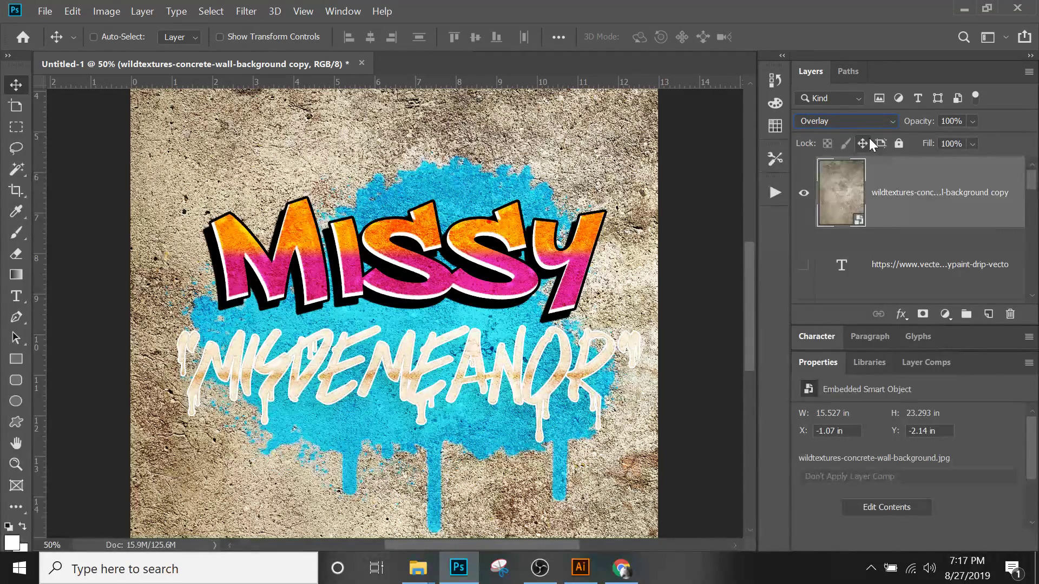
key(Down)
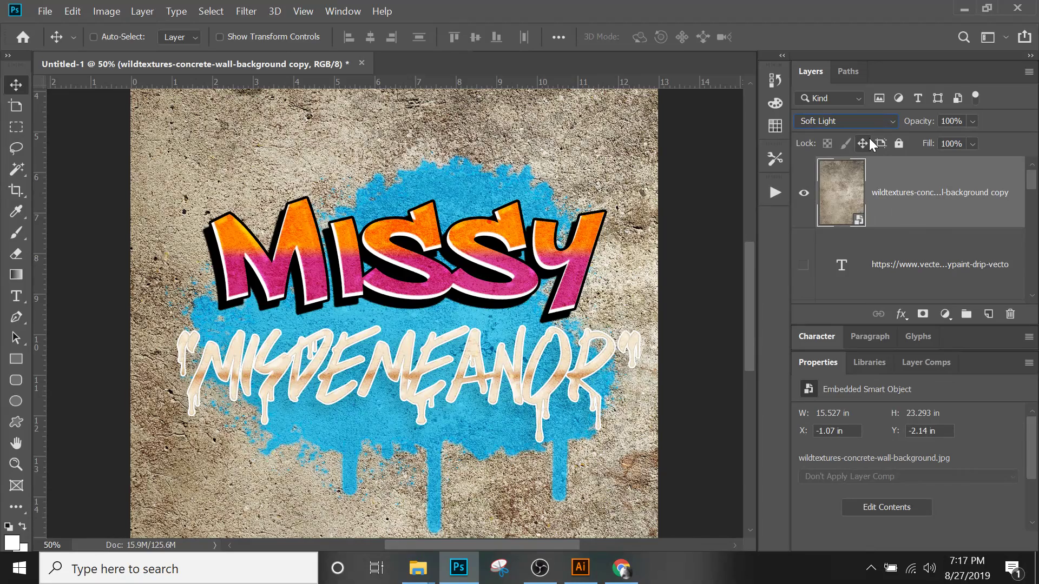
key(Down)
key(Down)
key(Down)
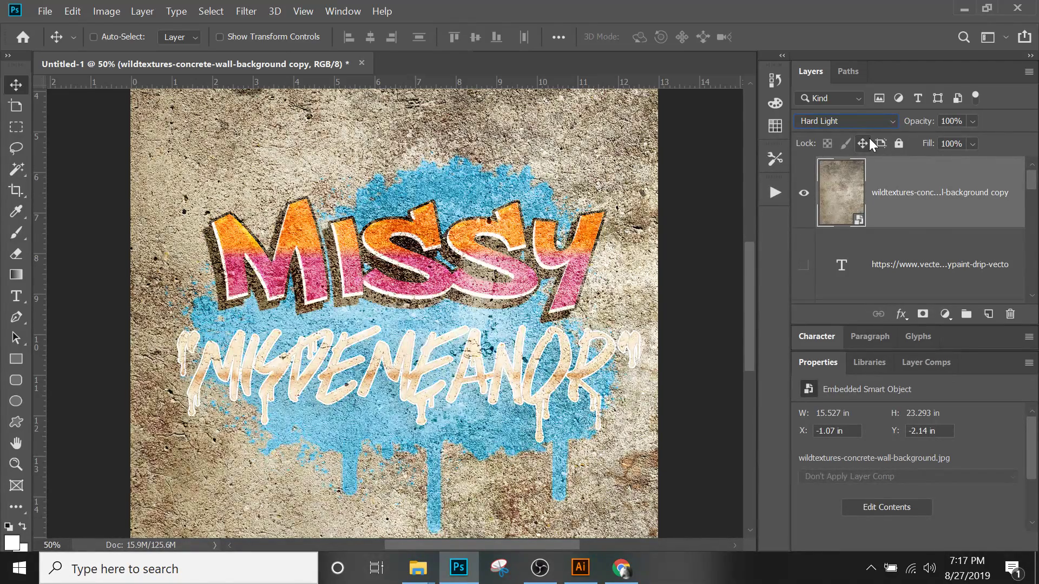
key(Down)
key(Down)
key(Down)
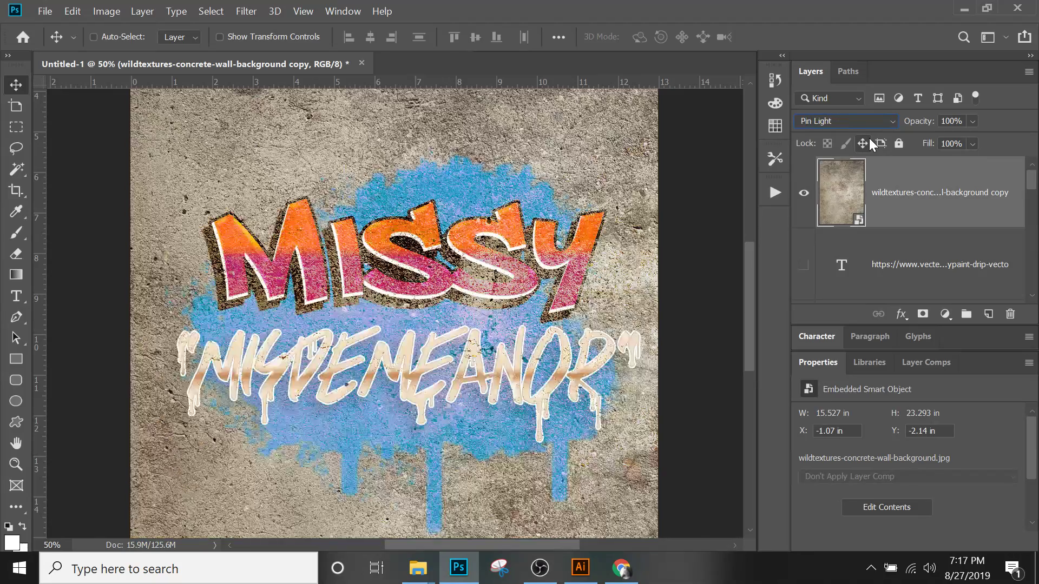
key(Down)
key(Down)
key(Down)
key(Down)
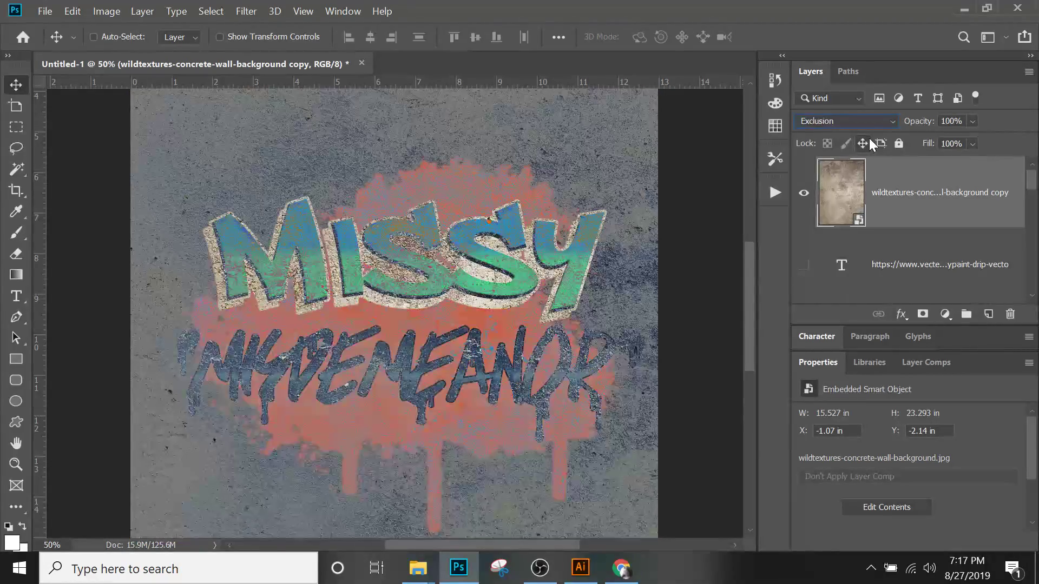
key(Down)
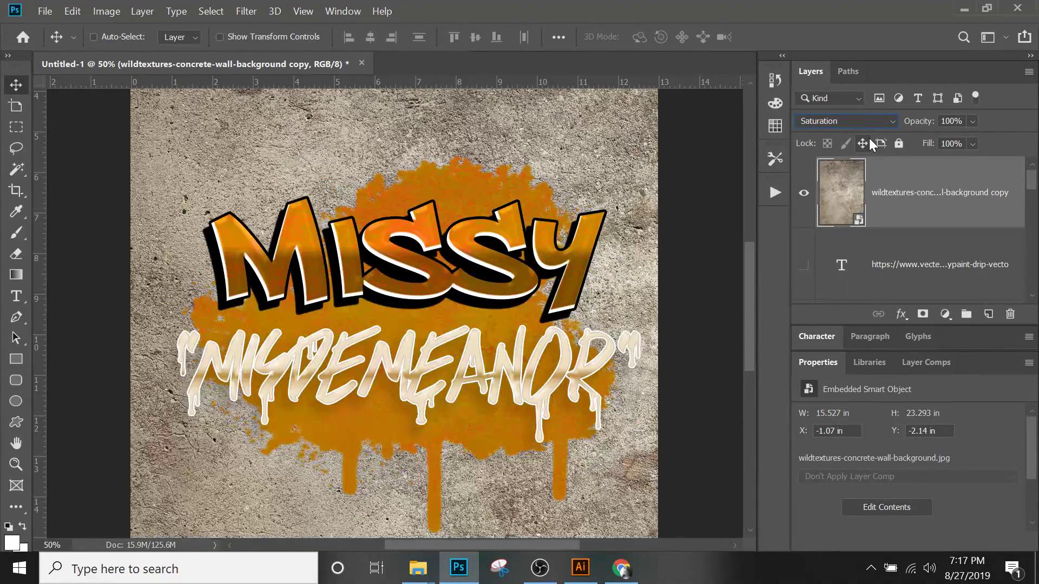
- Set the concrete wall copy layer's blend mode to Soft Light and its opacity to 70%
click(843, 117)
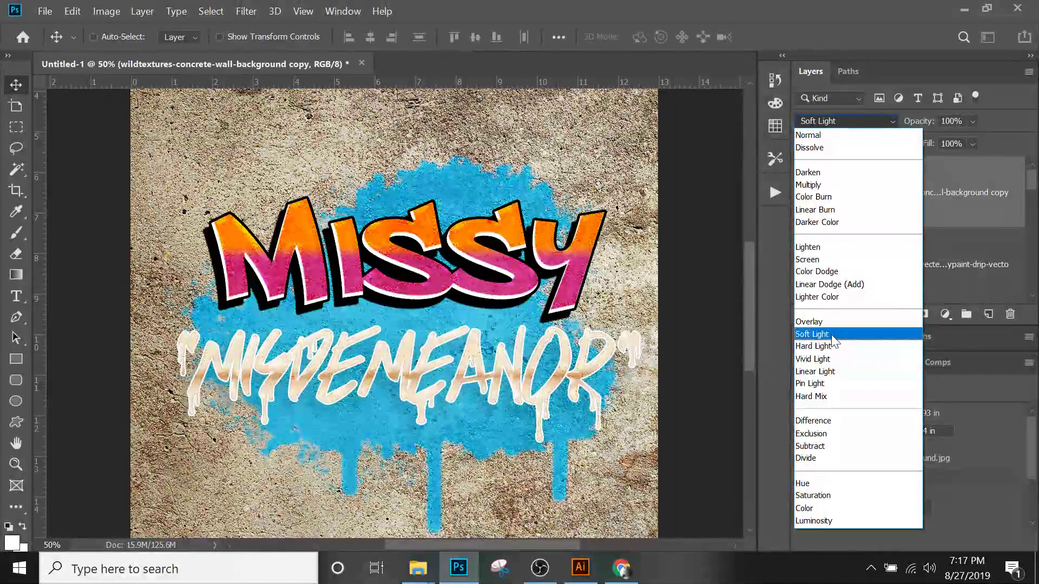
click(832, 336)
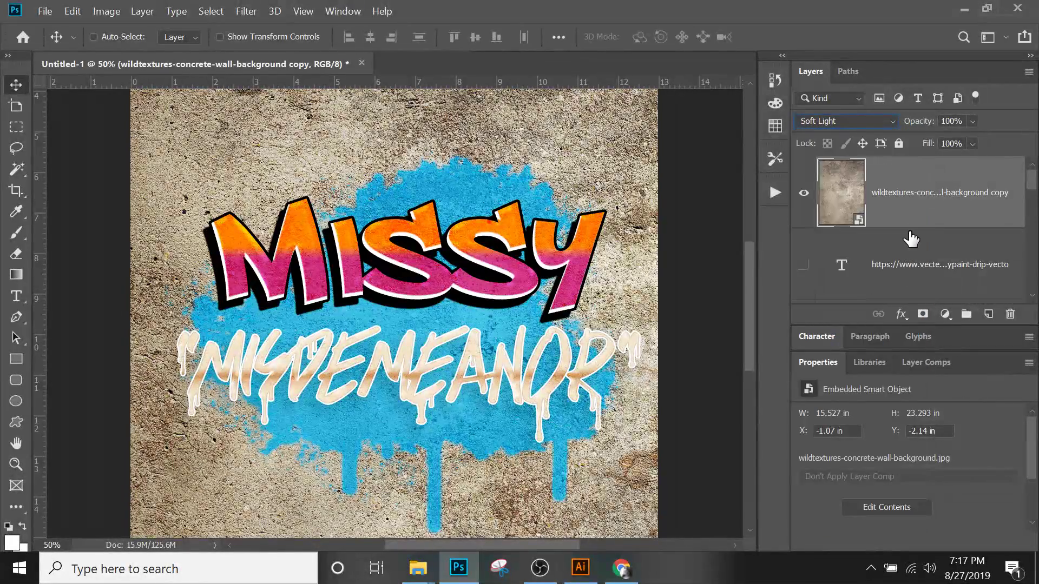
click(973, 121)
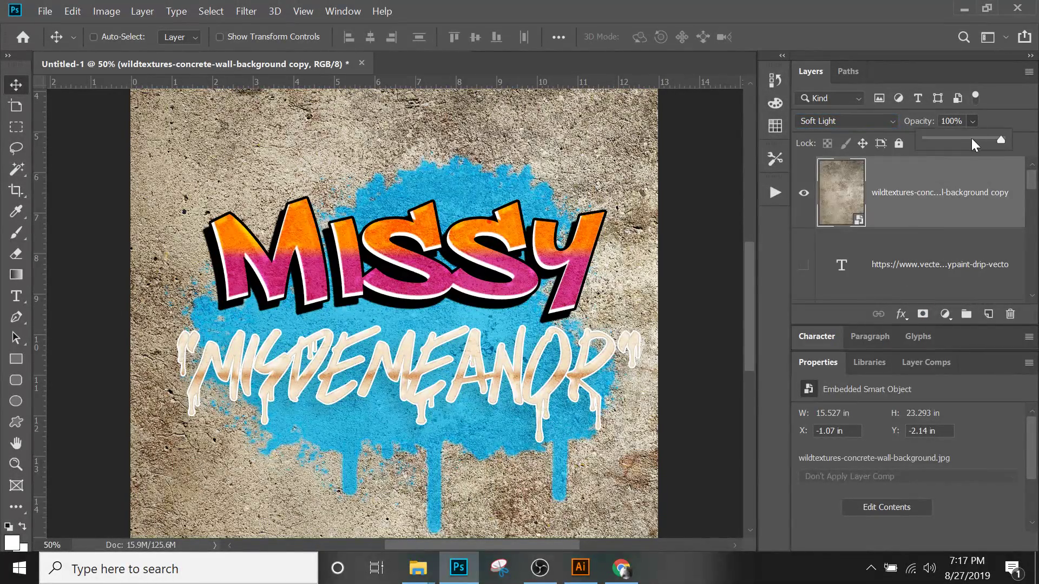
click(988, 139)
mouse_move(985, 139)
mouse_down()
mouse_move(1005, 138)
mouse_move(946, 143)
mouse_move(970, 142)
mouse_up()
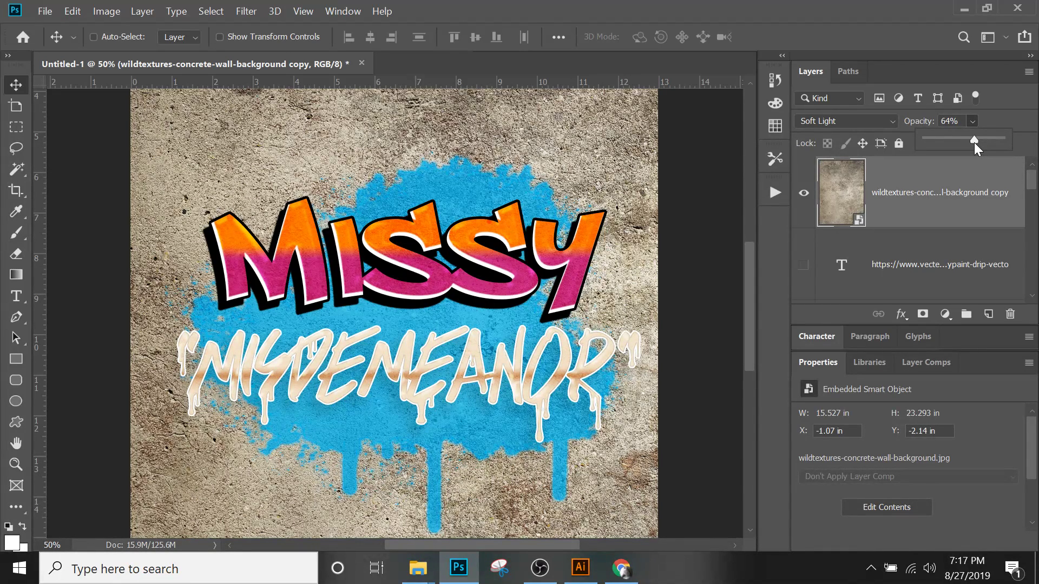
drag(976, 142, 979, 141)
click(944, 213)
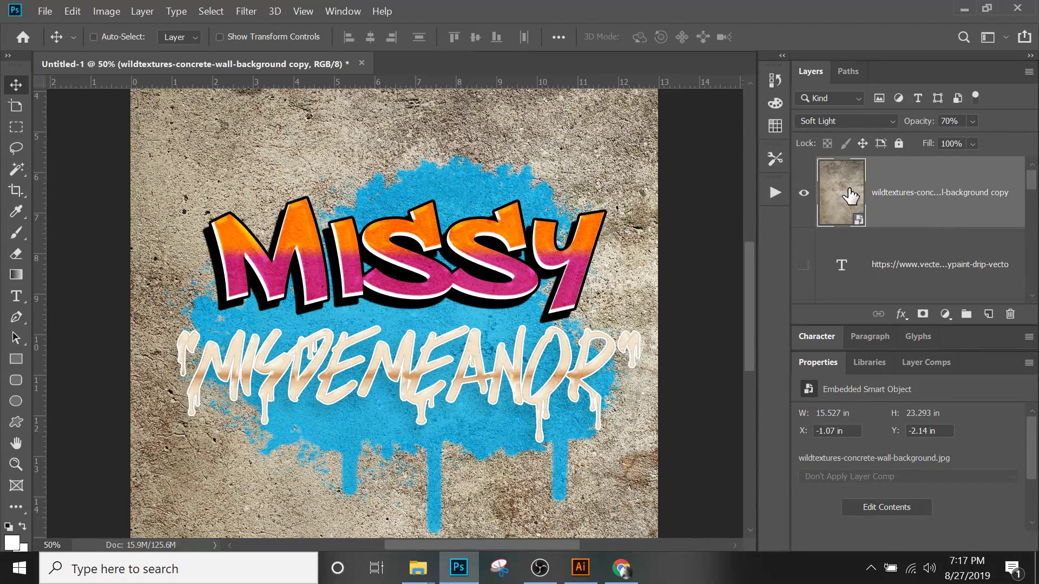
- Add a Black & White adjustment layer above the concrete wall copy and clip it to that layer
key(ctrl+plus)
key(ctrl+plus)
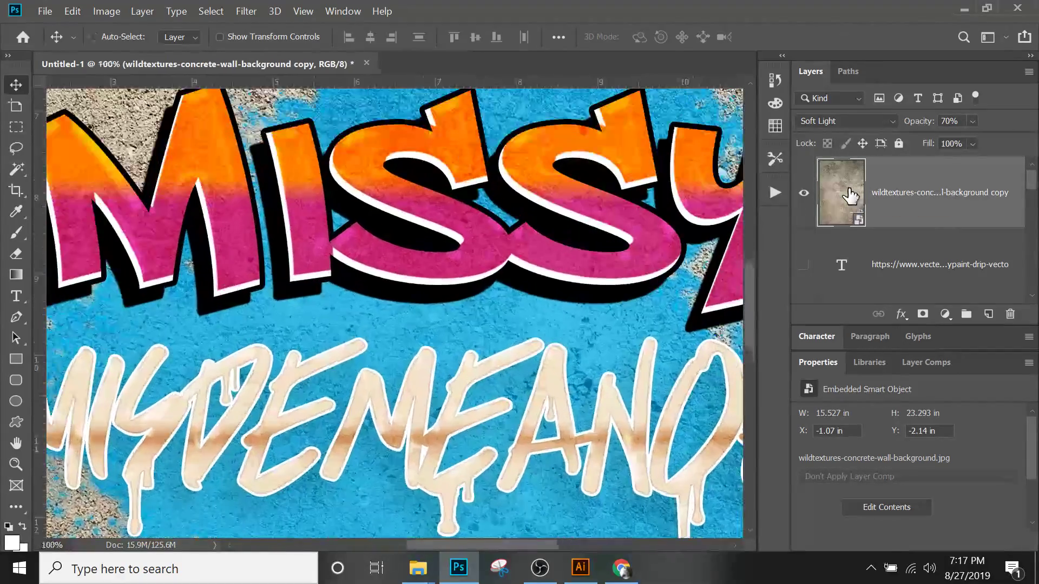
key(ctrl+minus)
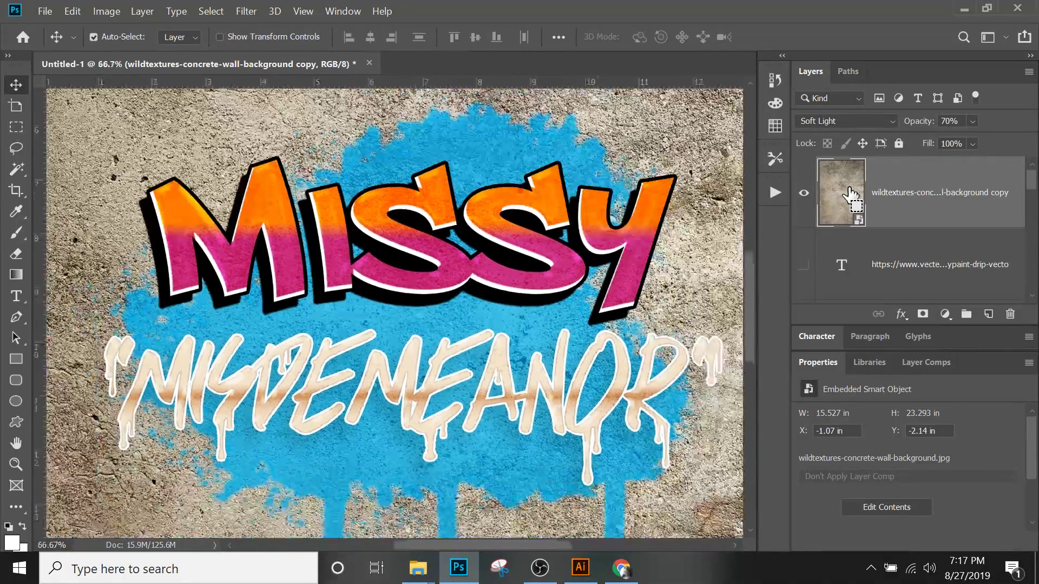
key(ctrl+minus)
key(ctrl+minus)
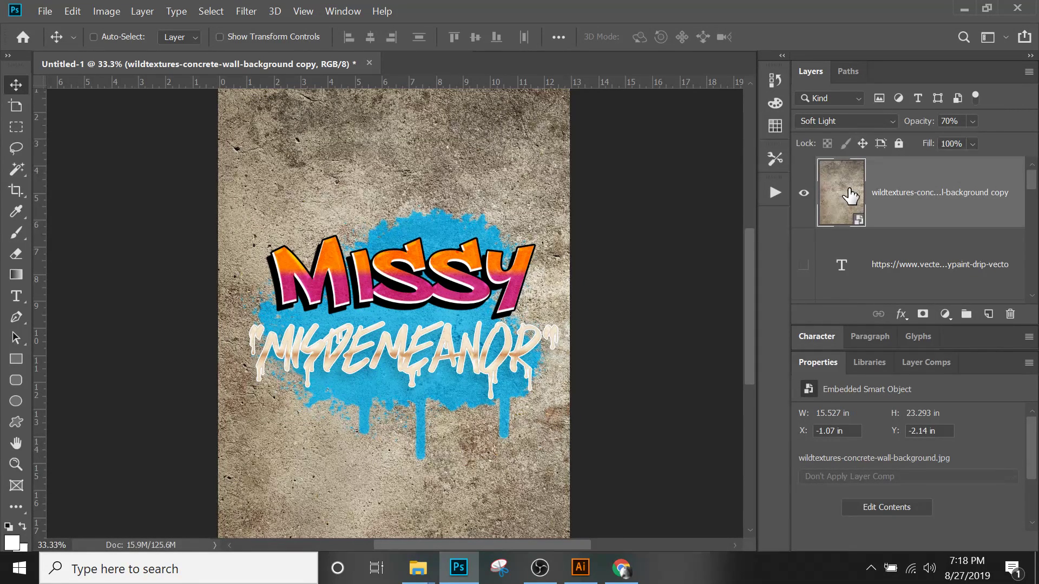
click(144, 12)
mouse_move(265, 211)
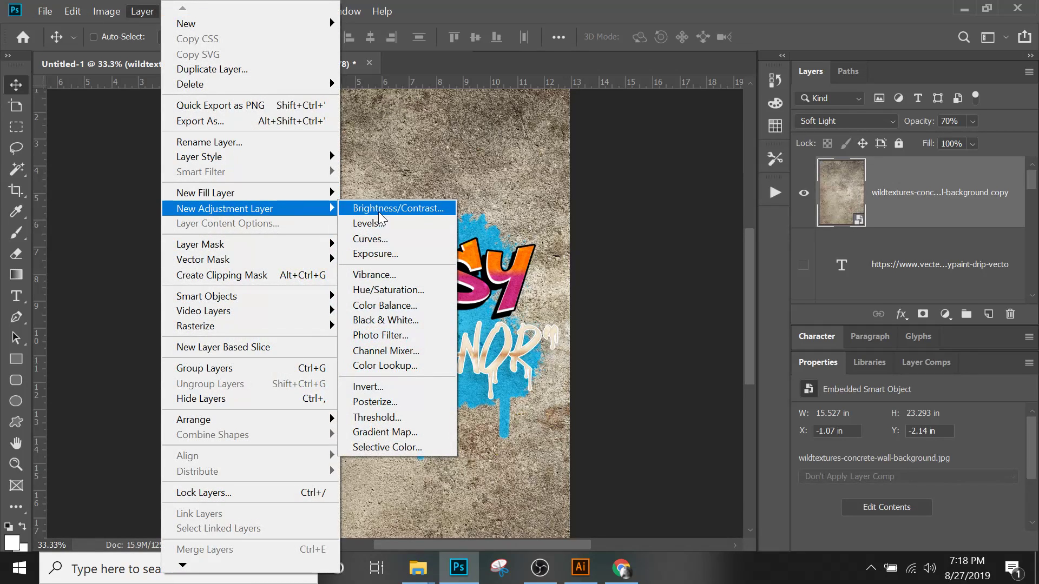
click(404, 318)
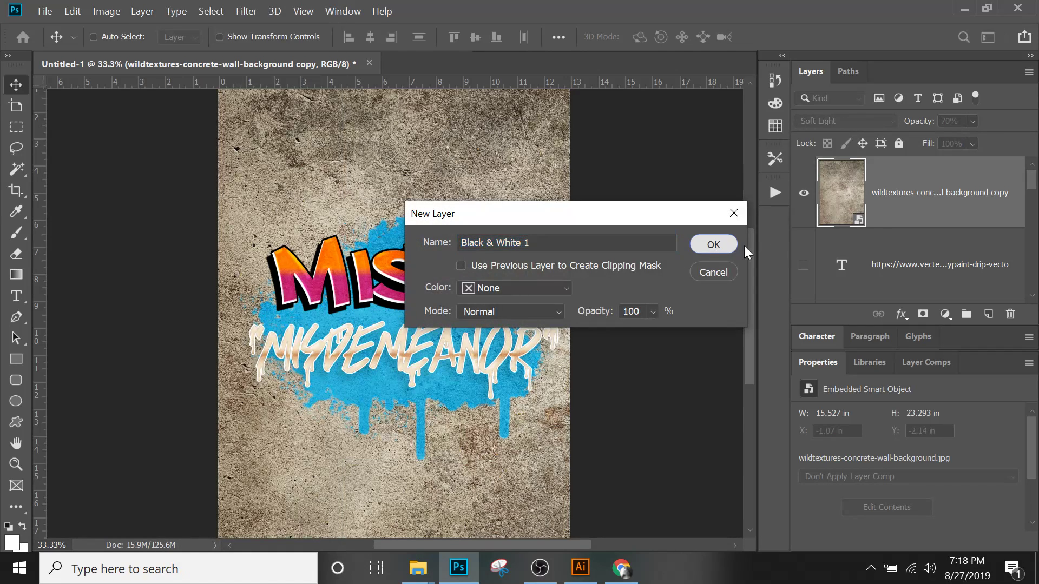
click(731, 246)
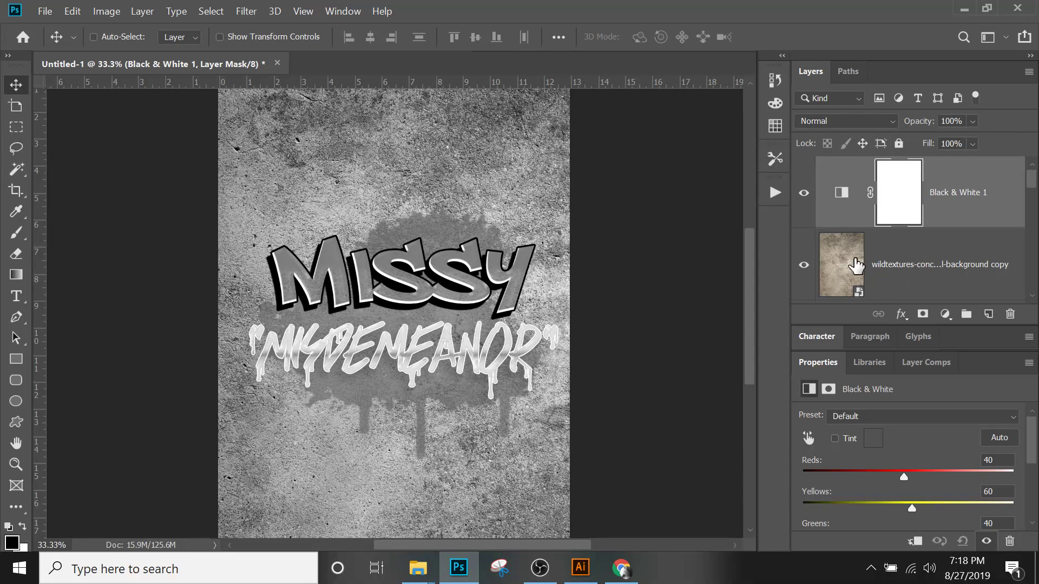
right_click(969, 206)
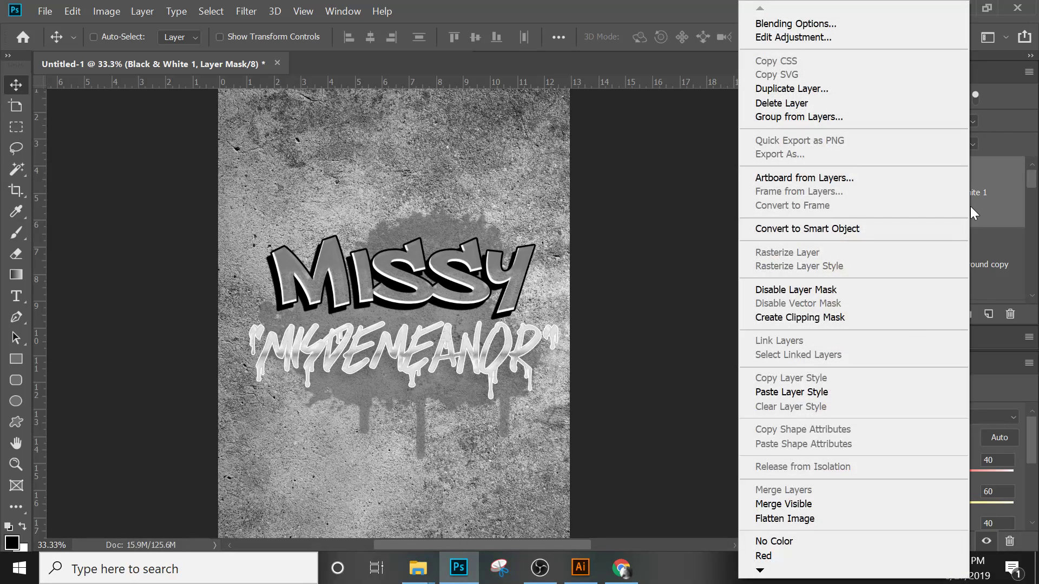
click(855, 317)
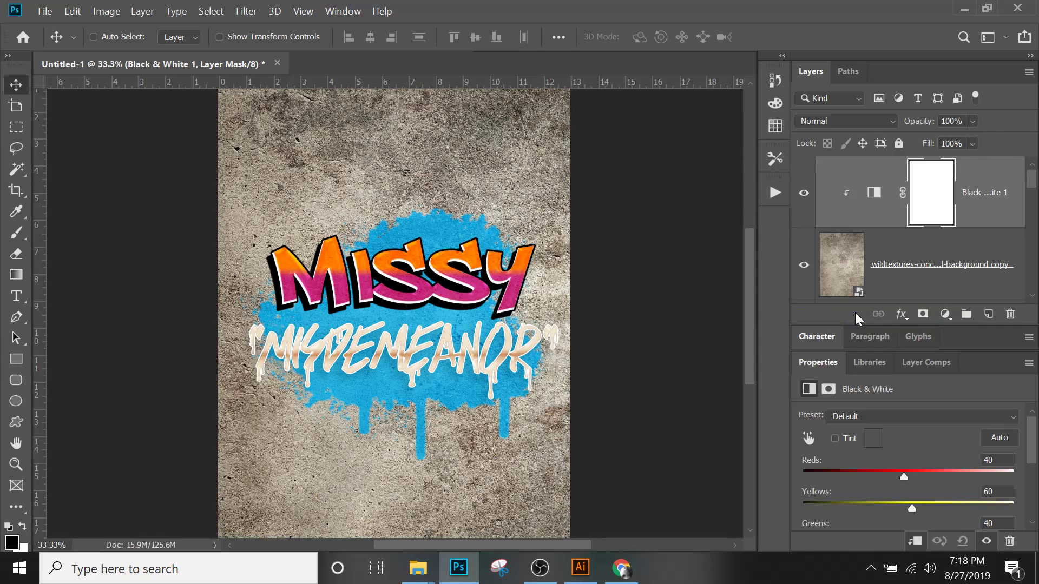
- Add a Black & White adjustment layer to the original wildtextures-concrete-wall-background layer, using that layer as its clipping mask
scroll(849, 276, down, 10)
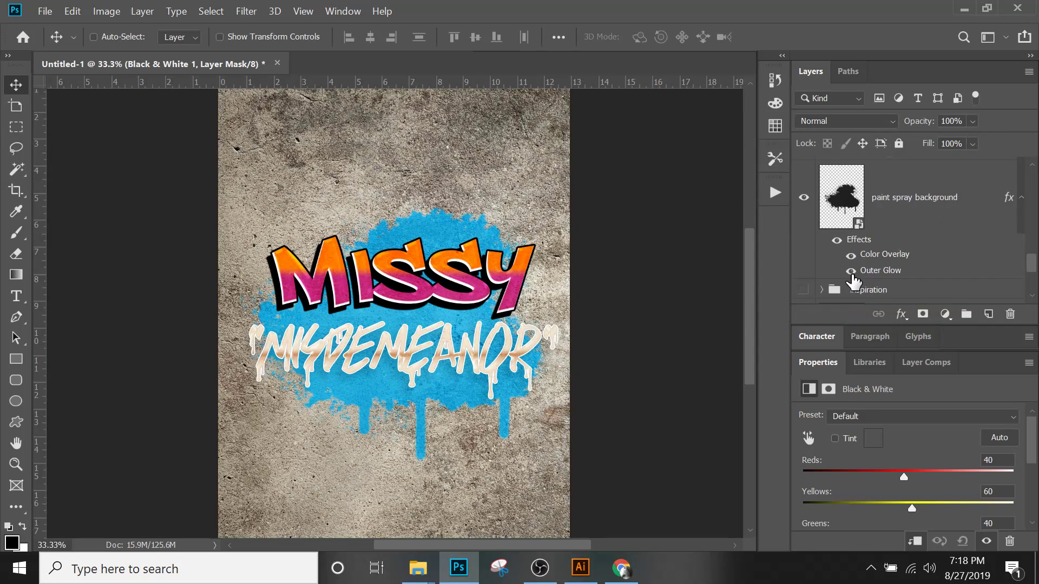
click(933, 204)
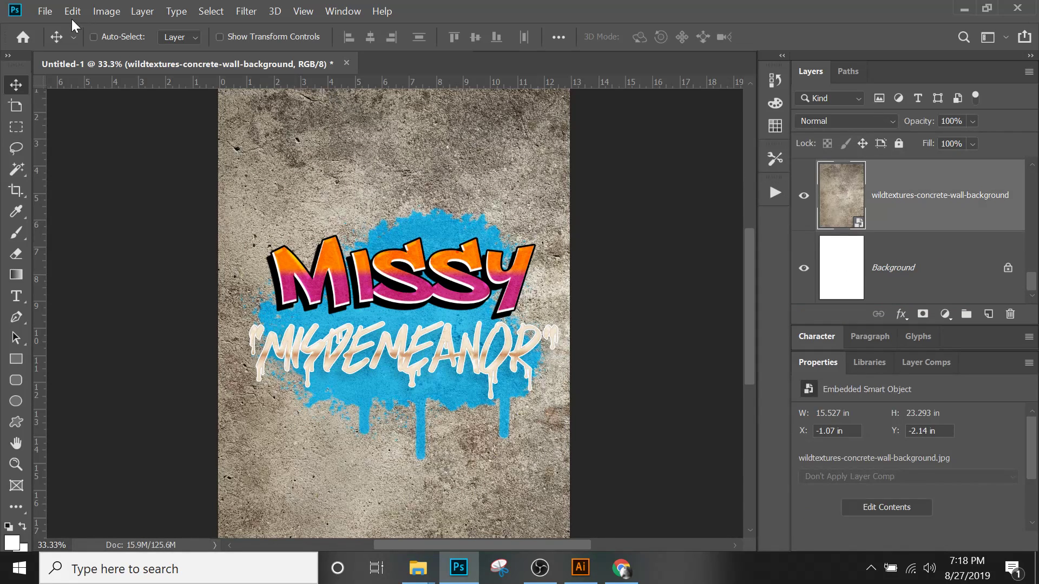
click(156, 12)
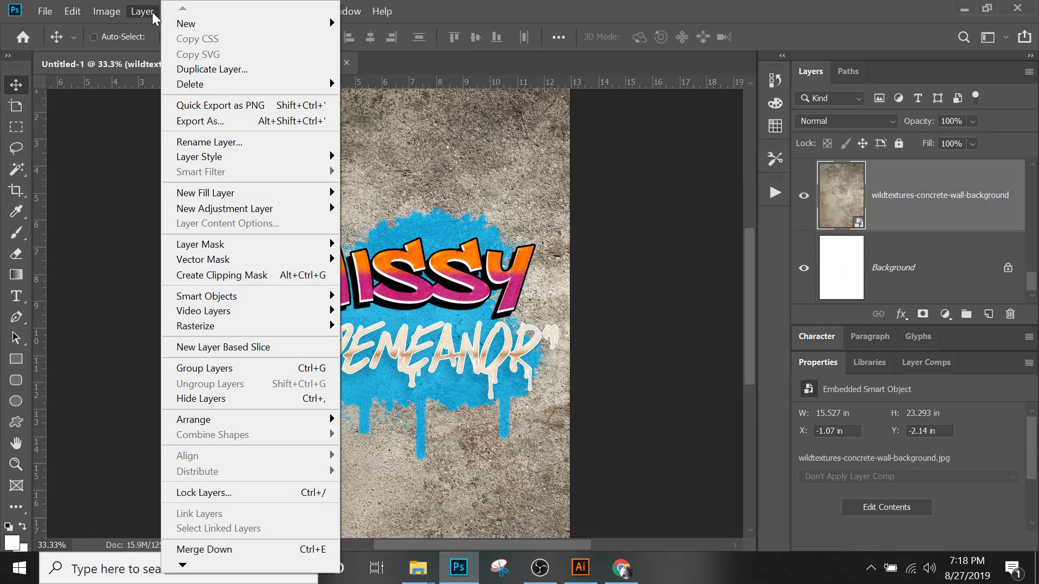
mouse_move(303, 209)
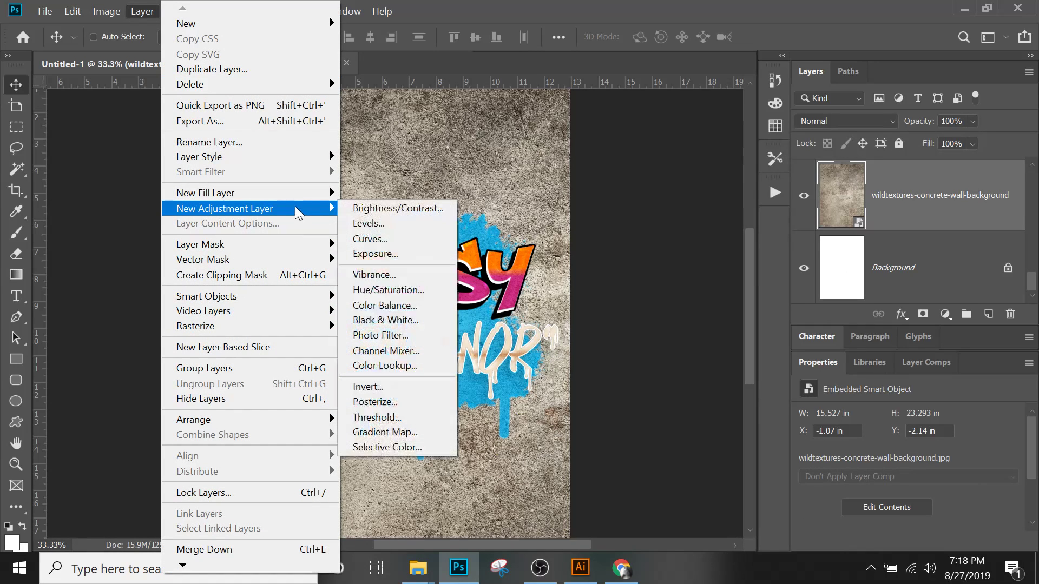
click(403, 315)
click(511, 264)
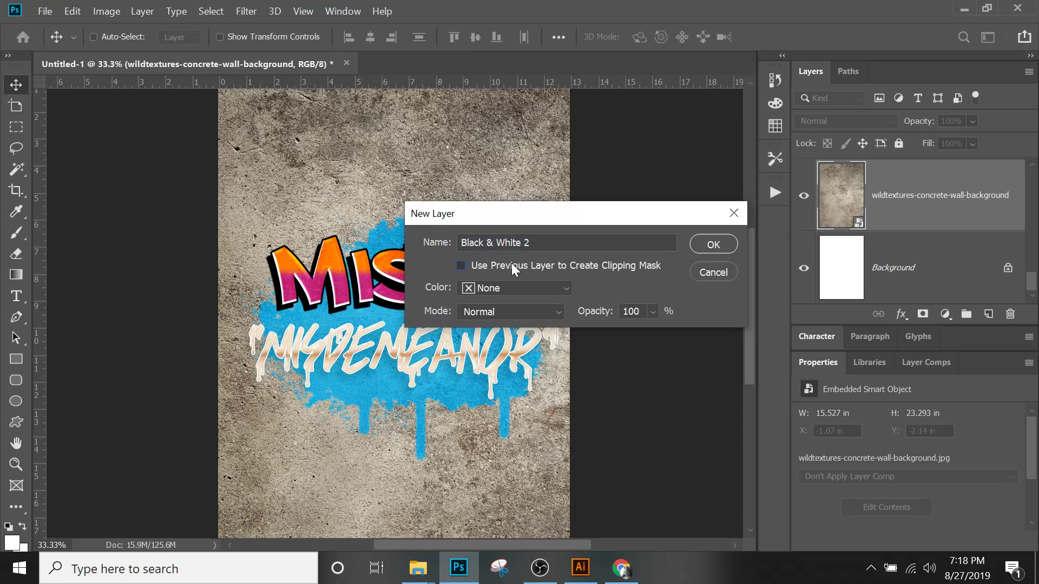
click(714, 245)
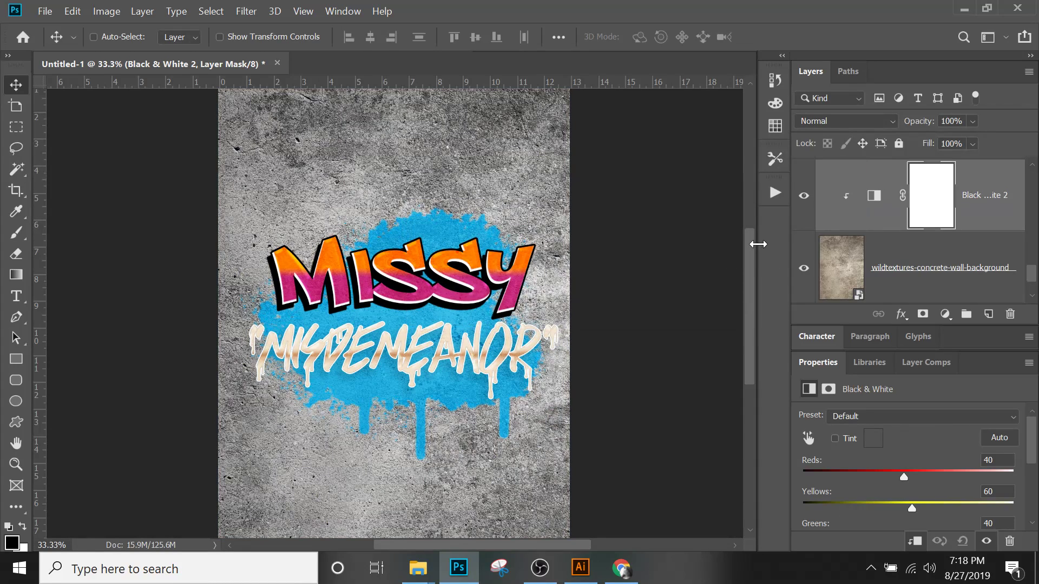
- Lower the opacity of the Black & White 2 adjustment layer to 42%
click(1009, 187)
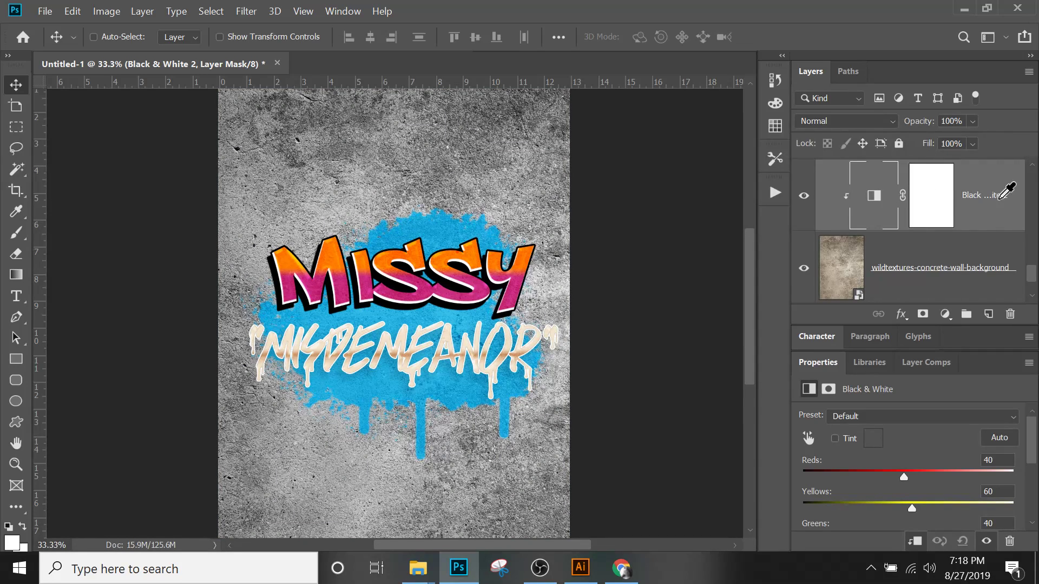
click(973, 121)
drag(981, 140, 986, 139)
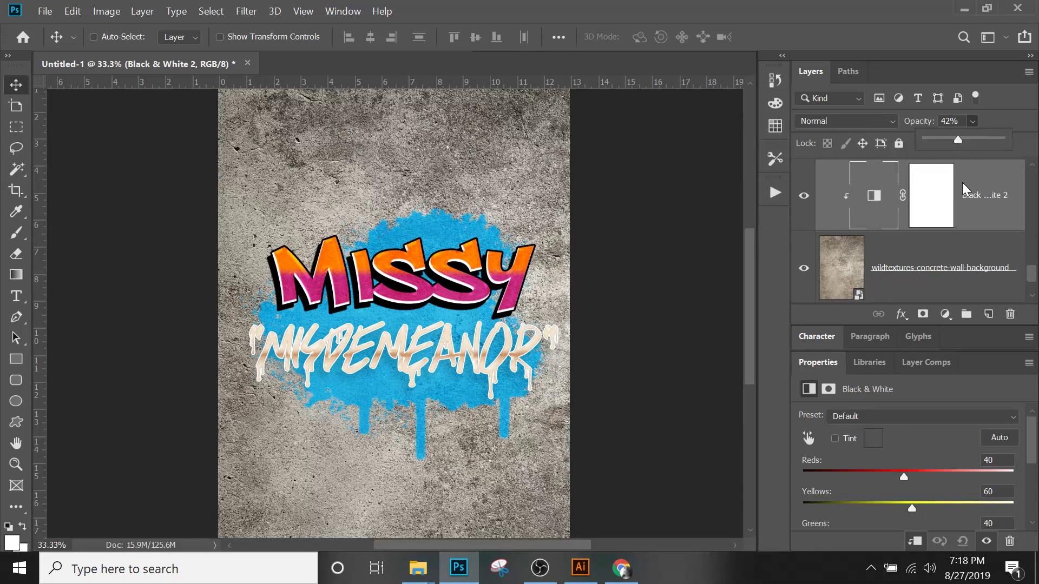
click(979, 217)
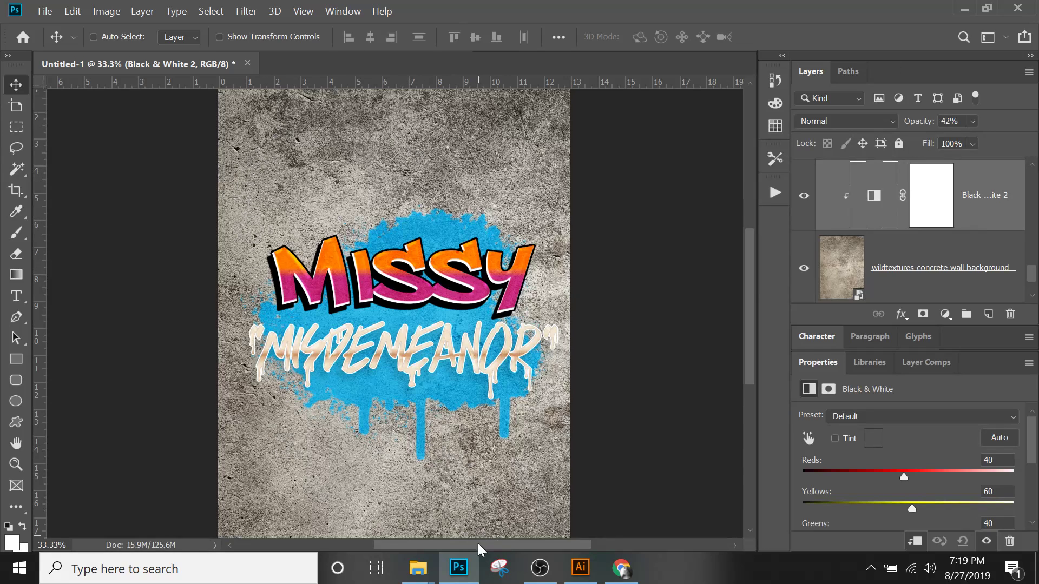
- Open Shirt License Plate Photo Words On-Demand Template-20190817.psd from the temp n8 innatelab folder in Photoshop
mouse_move(423, 569)
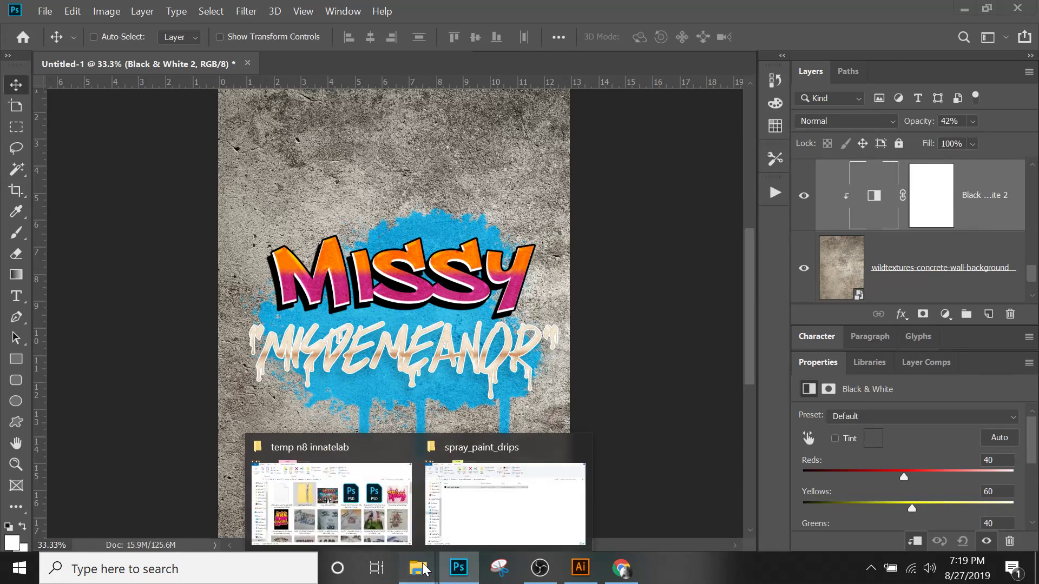
click(401, 508)
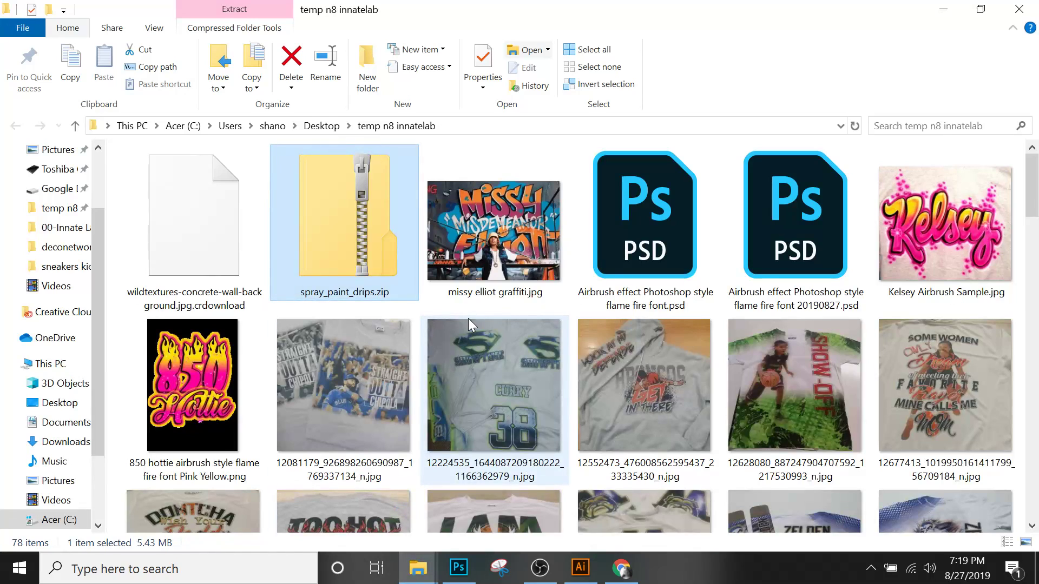
scroll(469, 319, down, 15)
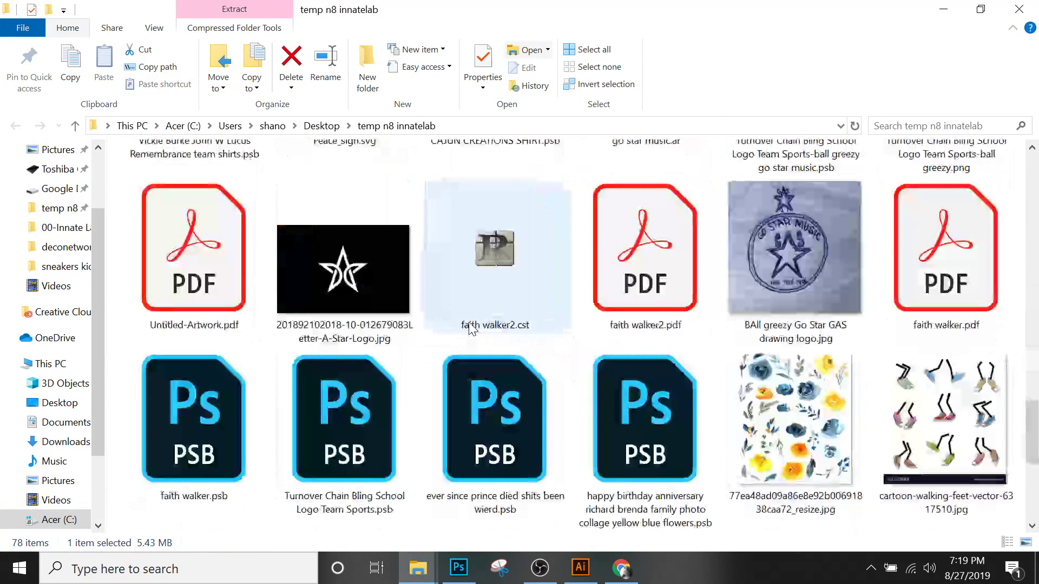
scroll(469, 328, up, 5)
click(650, 264)
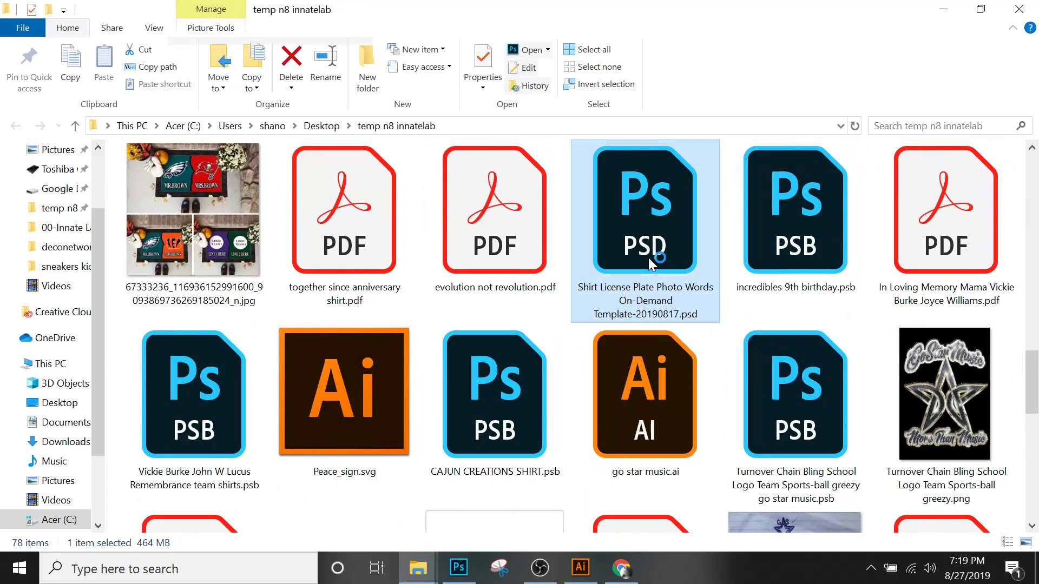
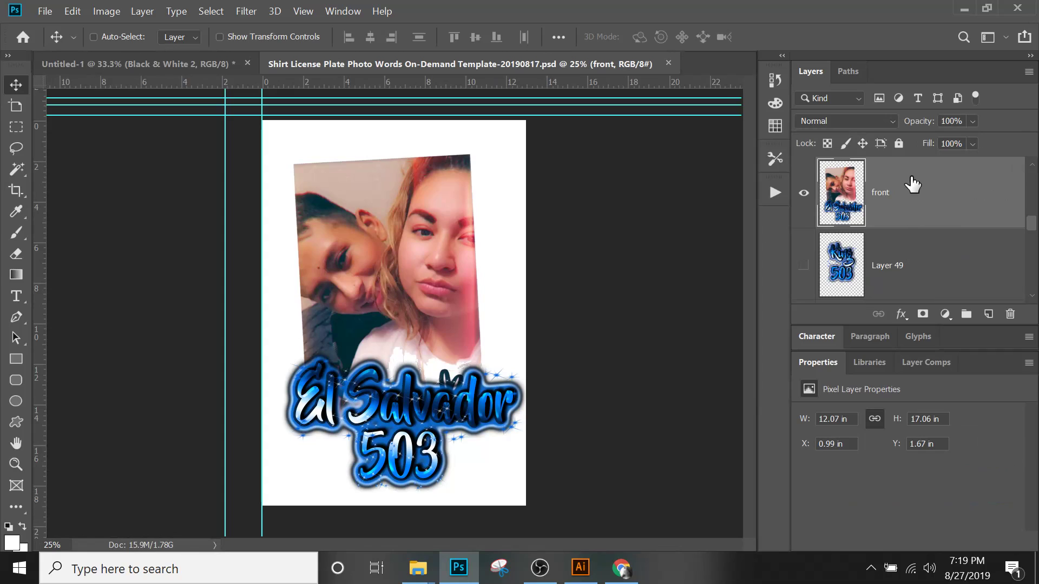
- Hide the front layer, expand the photo mask group, and show both the group and the unicorn birthday photo layer inside it
click(804, 192)
scroll(907, 226, down, 5)
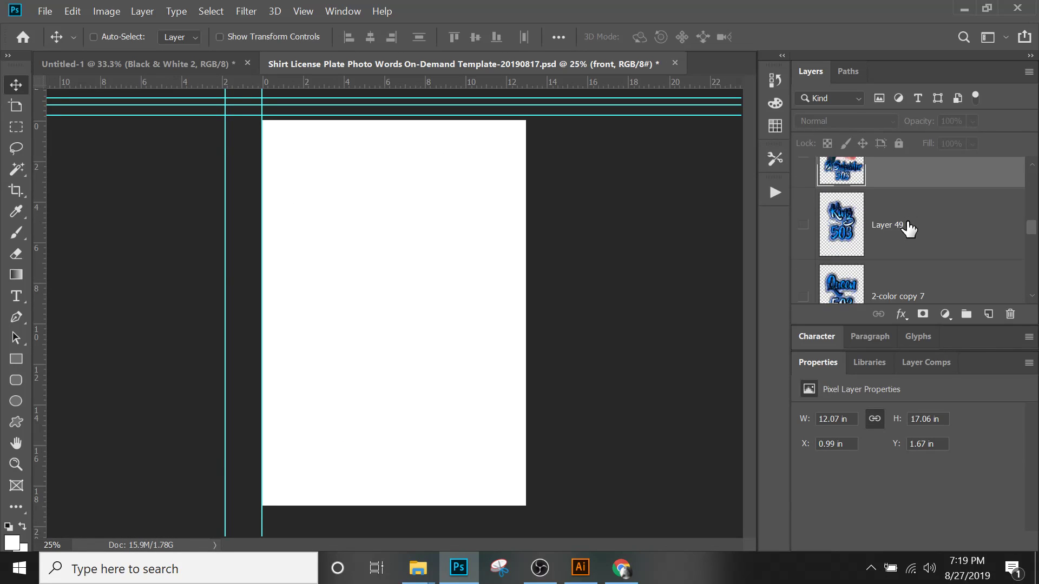
scroll(909, 229, down, 6)
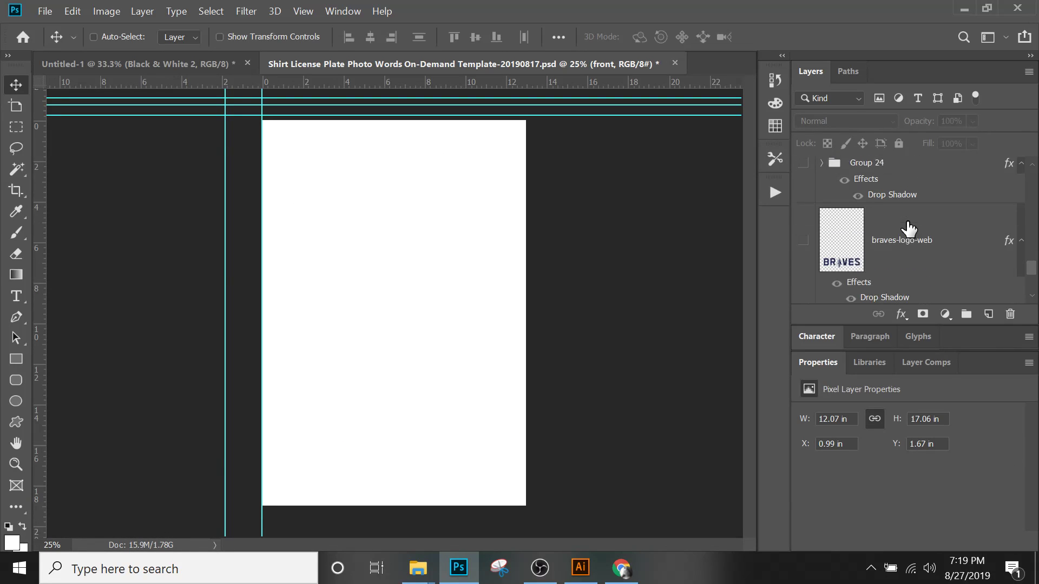
scroll(908, 230, up, 1)
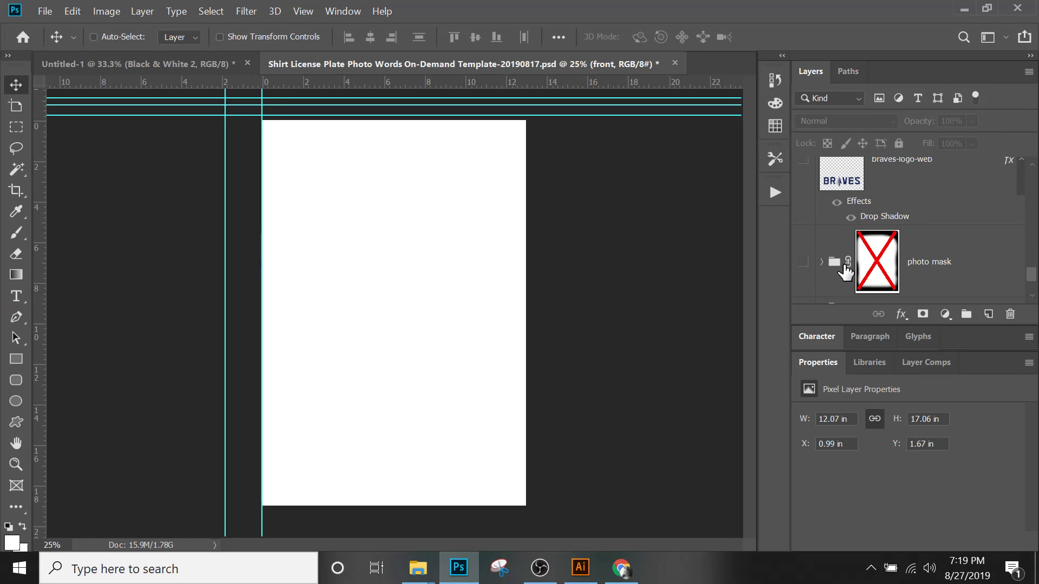
scroll(820, 268, down, 5)
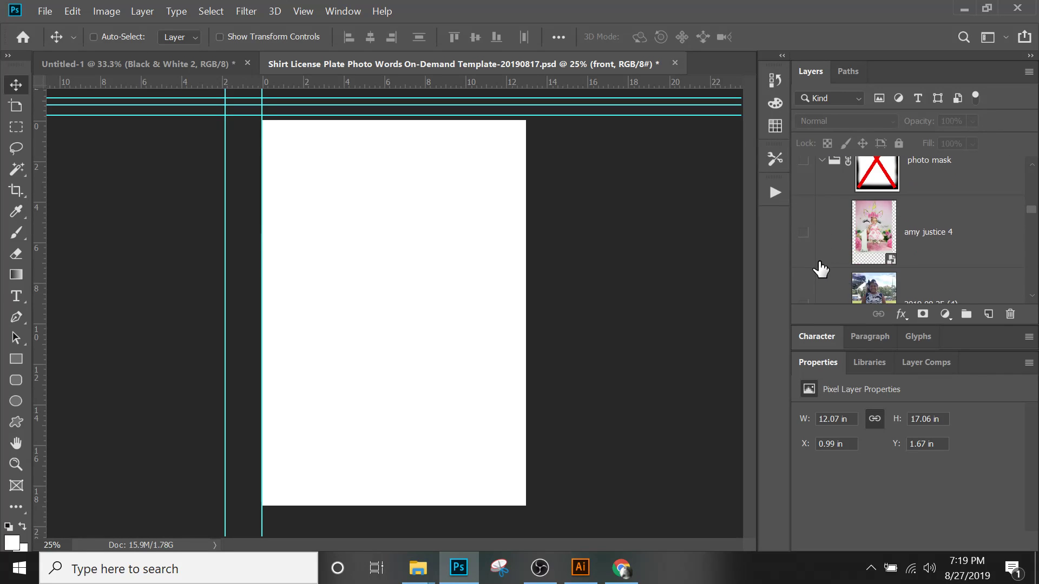
scroll(821, 268, up, 3)
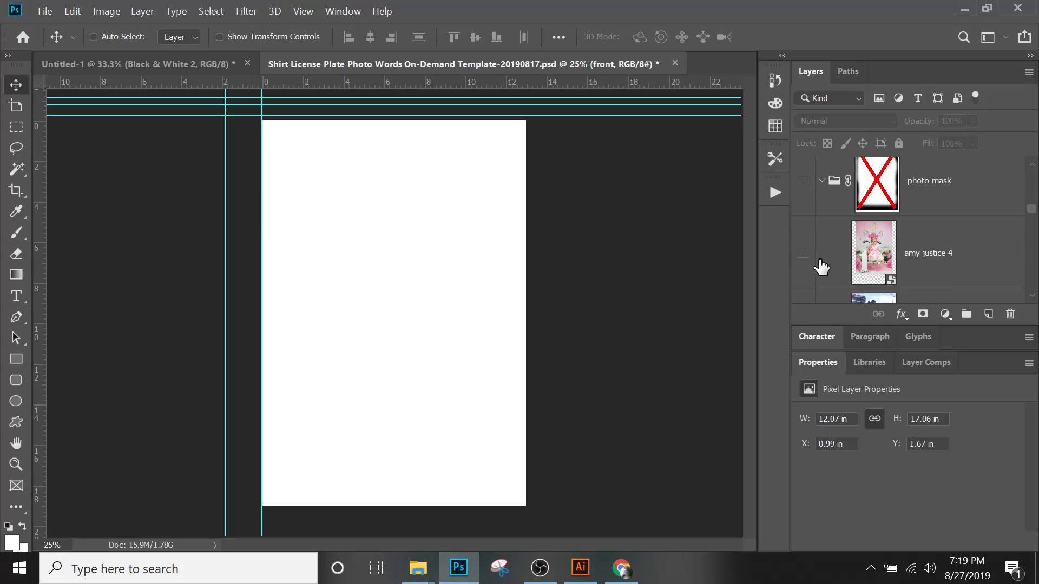
click(804, 182)
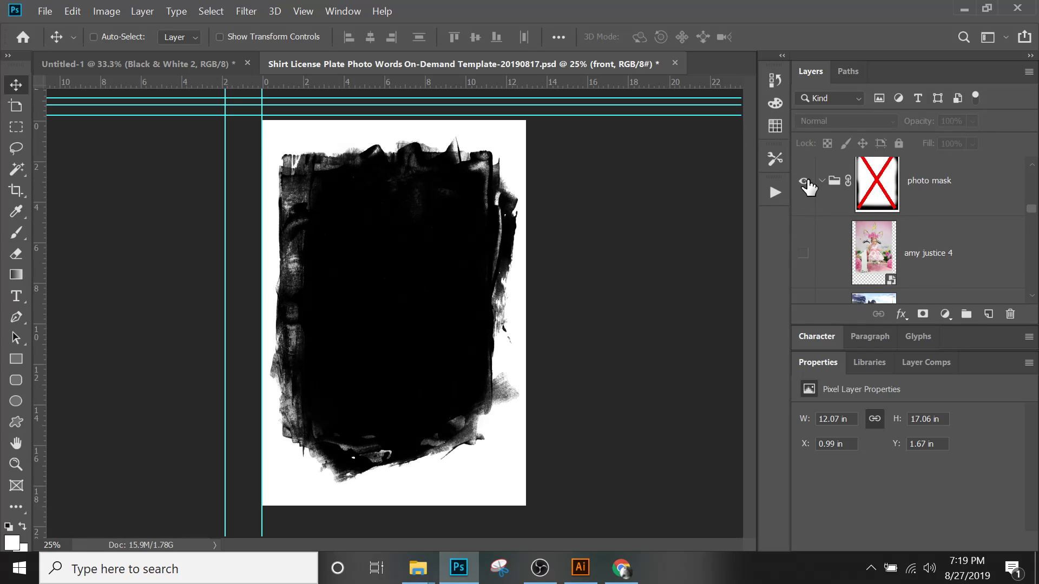
click(803, 256)
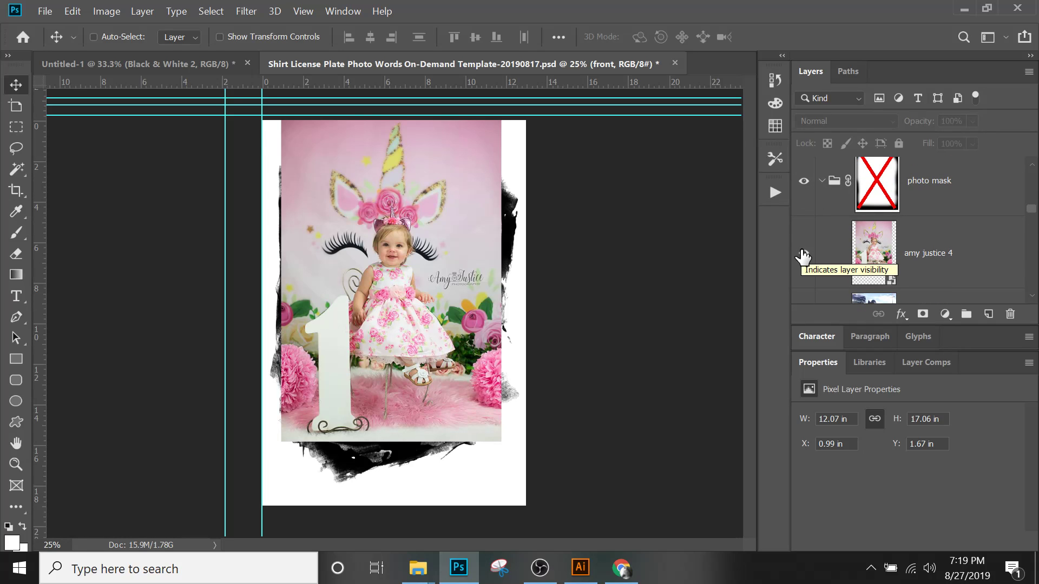
- Move the unicorn birthday photo down the canvas so it sits over the black paint shape, with Y at 1.29 in
scroll(828, 244, down, 1)
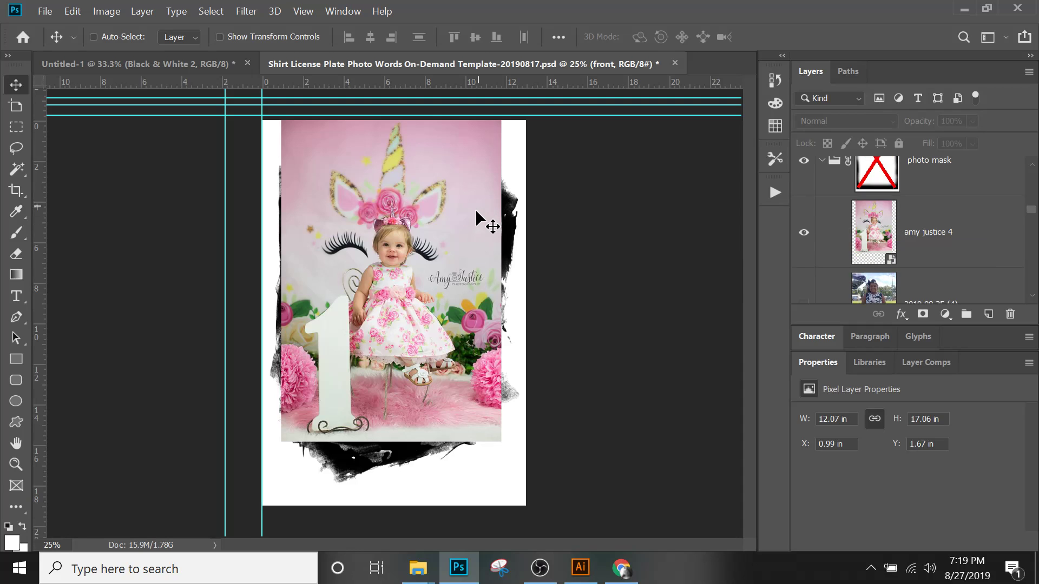
click(854, 227)
drag(443, 226, 444, 260)
- Reorder the unicorn birthday photo layer down the stack into the clipped photos so the paint mask shapes its edges
scroll(961, 258, down, 1)
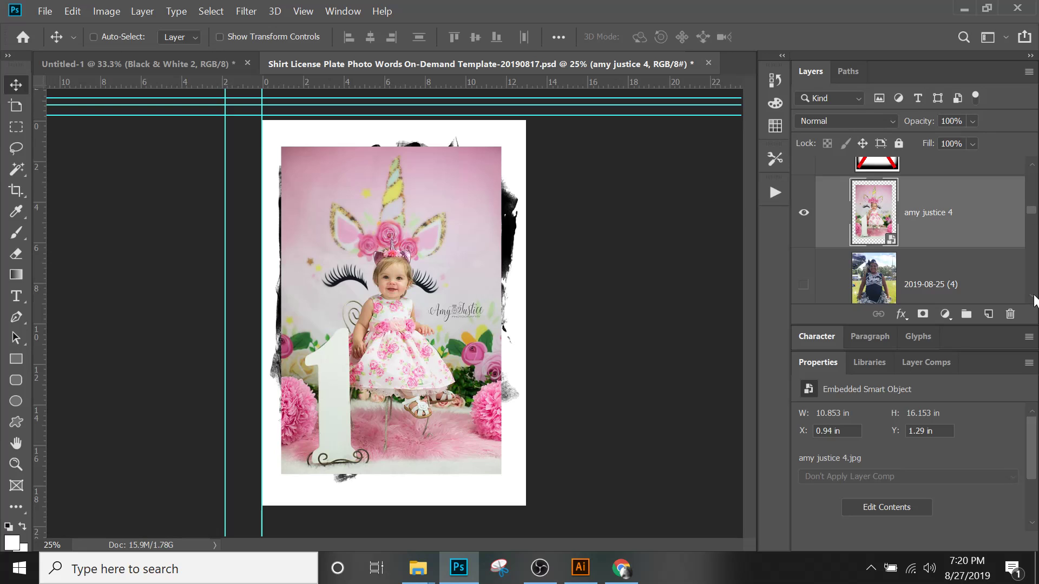
scroll(1034, 300, down, 1)
scroll(955, 208, down, 1)
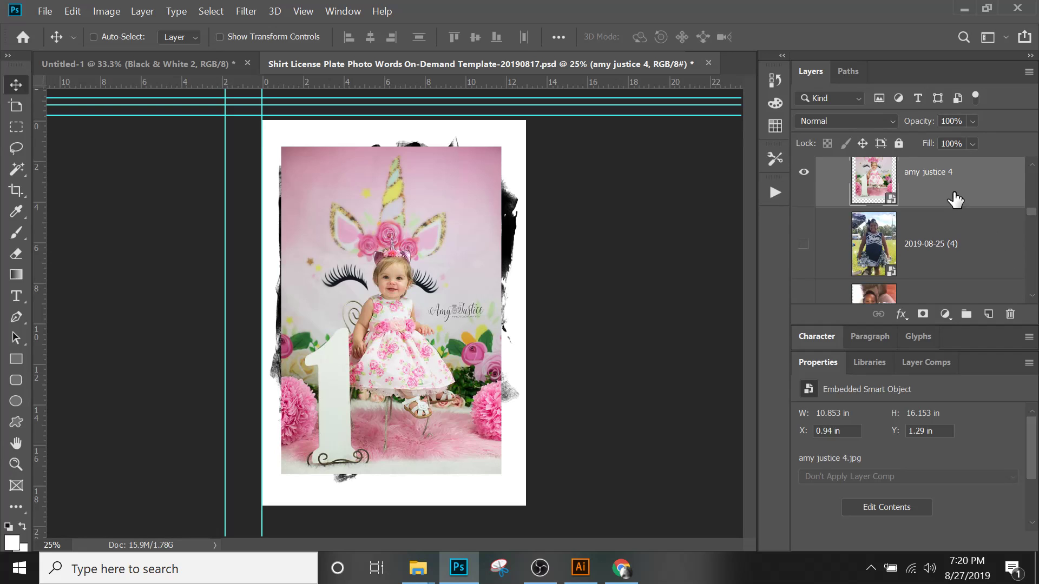
drag(955, 196, 949, 273)
scroll(949, 273, down, 2)
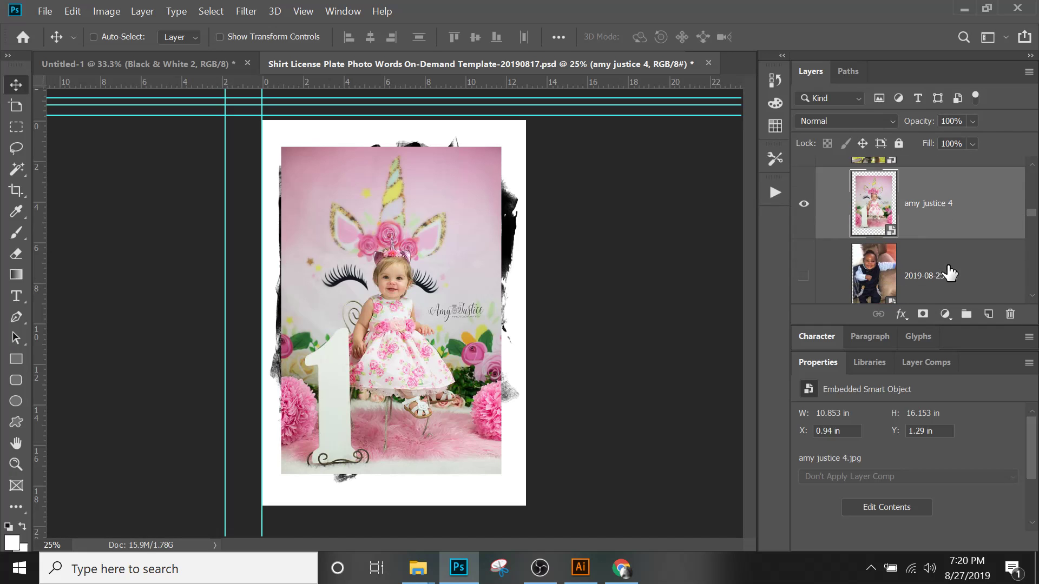
mouse_move(951, 218)
mouse_down()
mouse_move(941, 330)
mouse_move(920, 222)
mouse_move(916, 236)
mouse_up()
scroll(916, 237, up, 3)
scroll(916, 237, down, 3)
scroll(916, 237, down, 8)
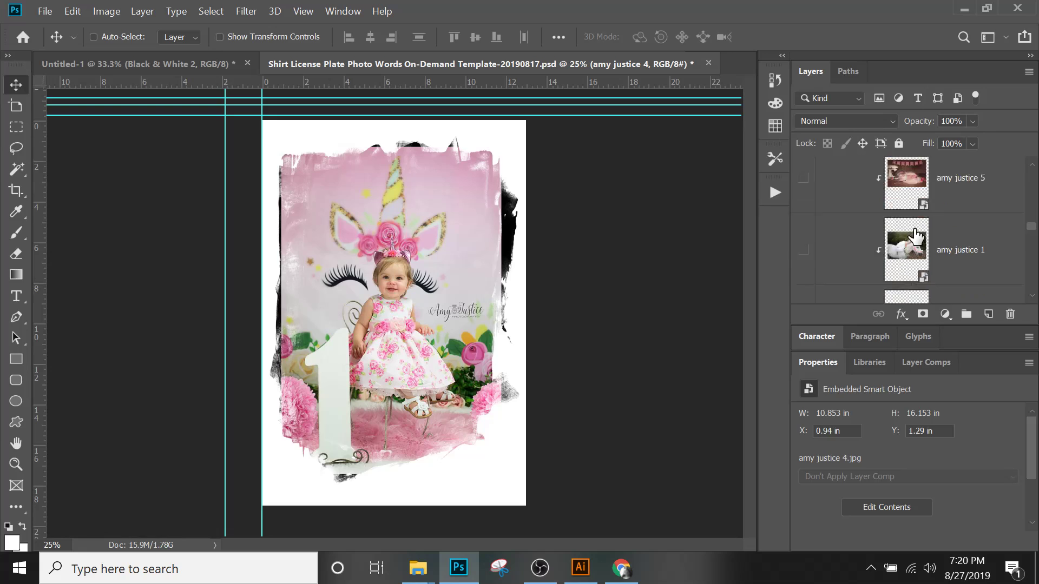
- Compare the paint mask square5 and square4 shapes on the photo, finishing with square5 shown and square4 hidden
scroll(916, 237, down, 6)
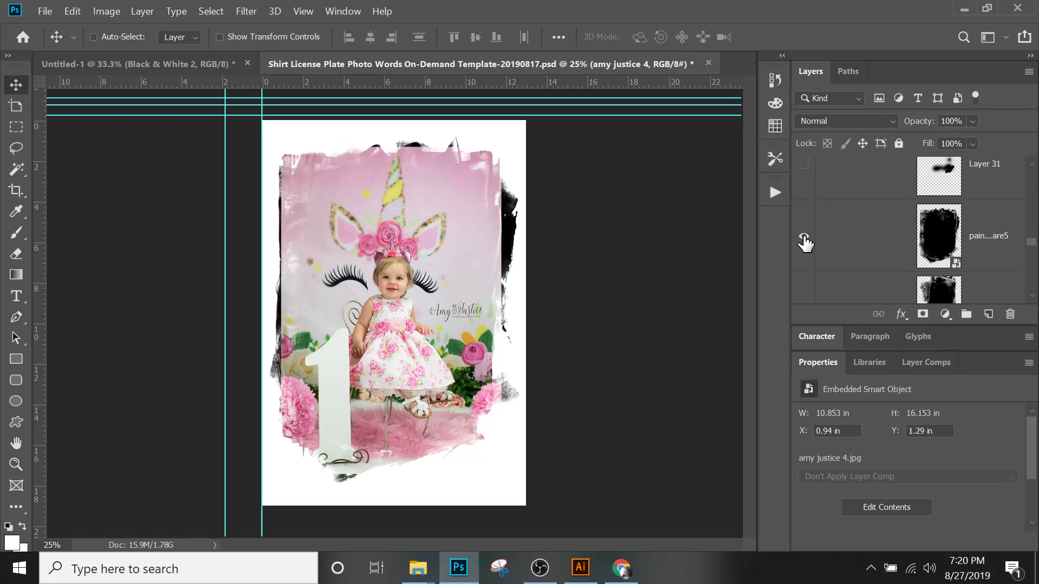
scroll(804, 238, down, 1)
click(804, 212)
click(800, 269)
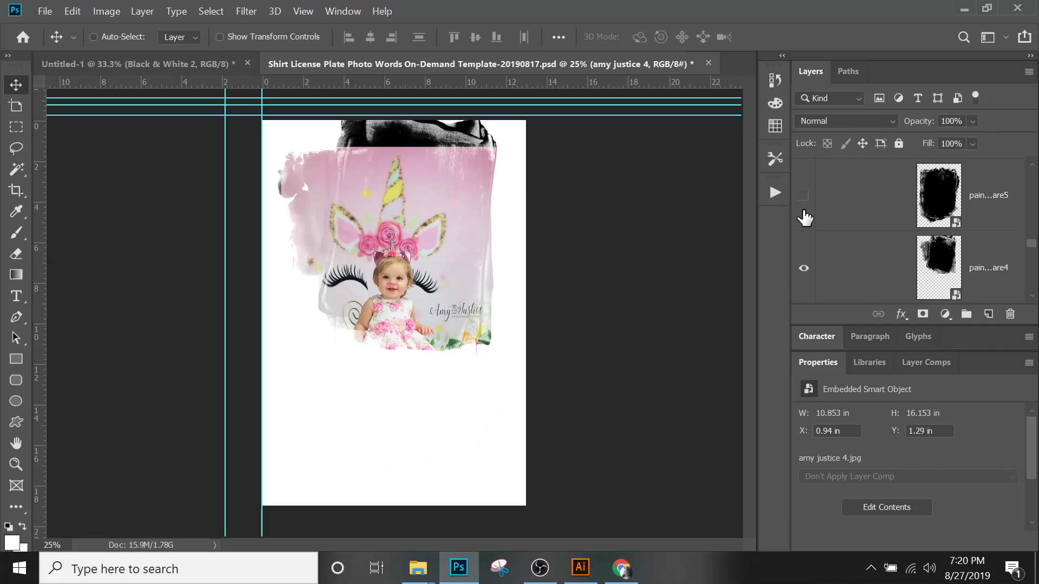
click(804, 269)
click(803, 197)
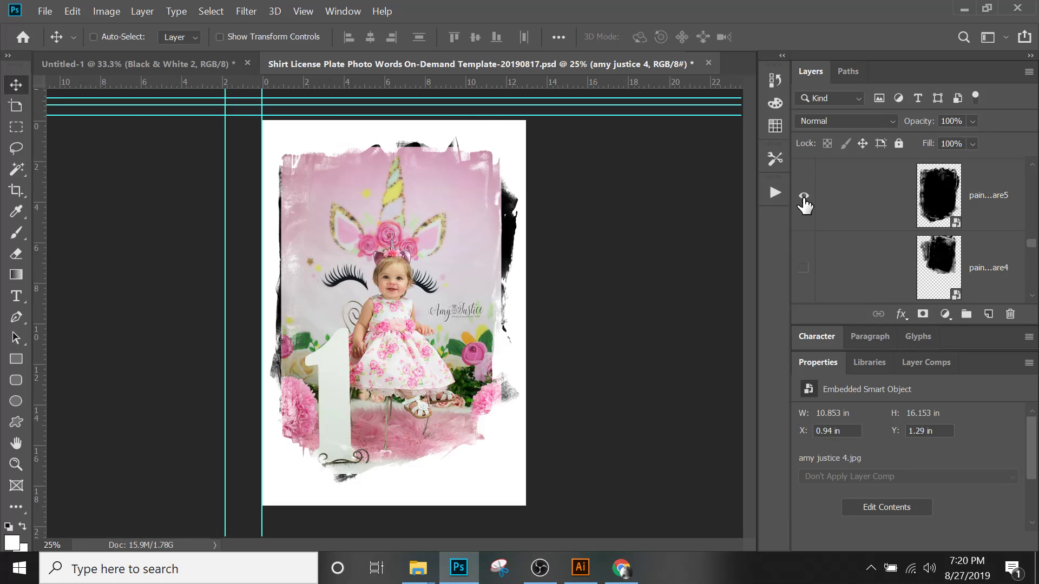
- Copy the paint mask square5 layer into the Untitled-1 document and place it directly above the Background layer
click(929, 212)
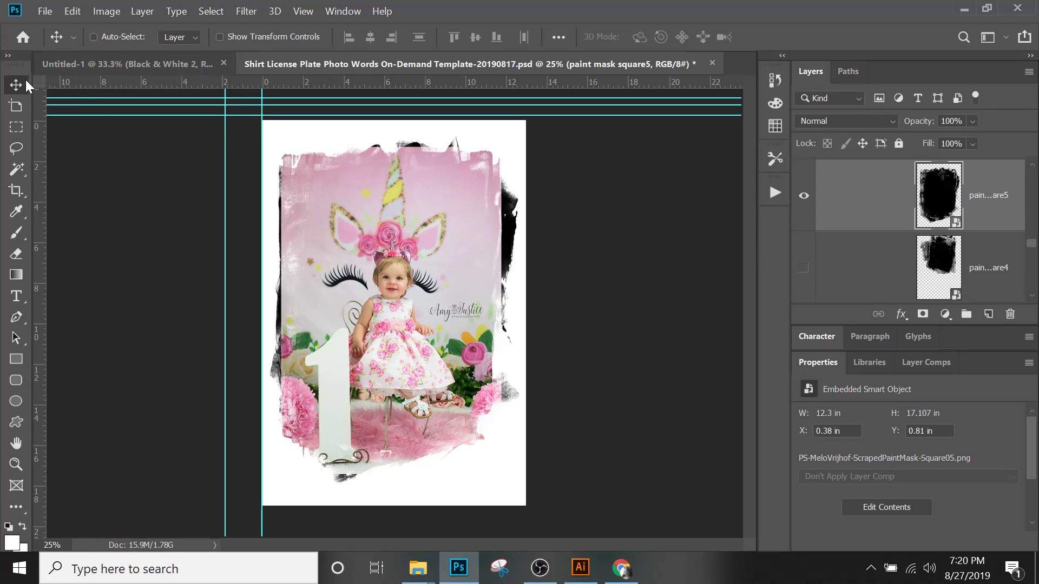
mouse_move(475, 265)
mouse_down()
mouse_move(477, 227)
mouse_move(164, 70)
mouse_move(469, 197)
mouse_move(467, 185)
mouse_move(397, 326)
mouse_move(413, 329)
mouse_up()
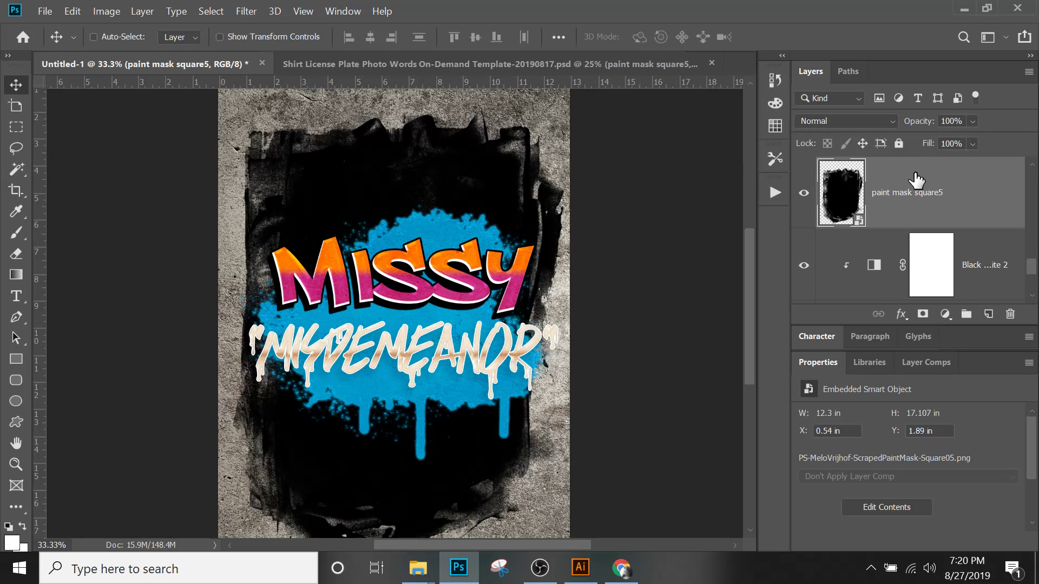
mouse_move(927, 196)
mouse_down()
mouse_move(954, 366)
mouse_move(882, 234)
mouse_move(887, 244)
mouse_up()
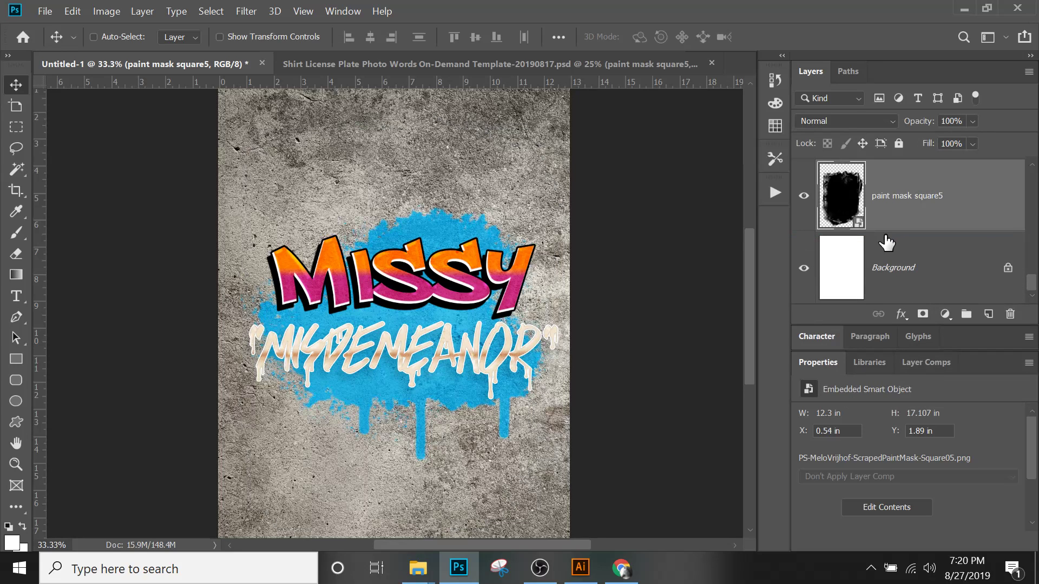
- Clip the wildtextures-concrete-wall-background layer to the paint mask square5 layer
scroll(887, 244, up, 1)
click(896, 227)
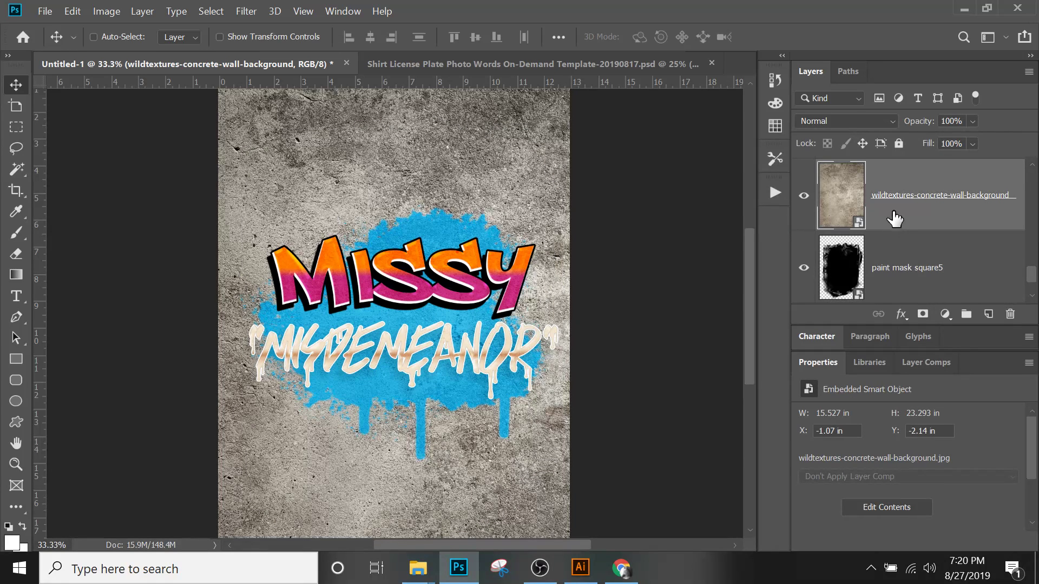
right_click(923, 175)
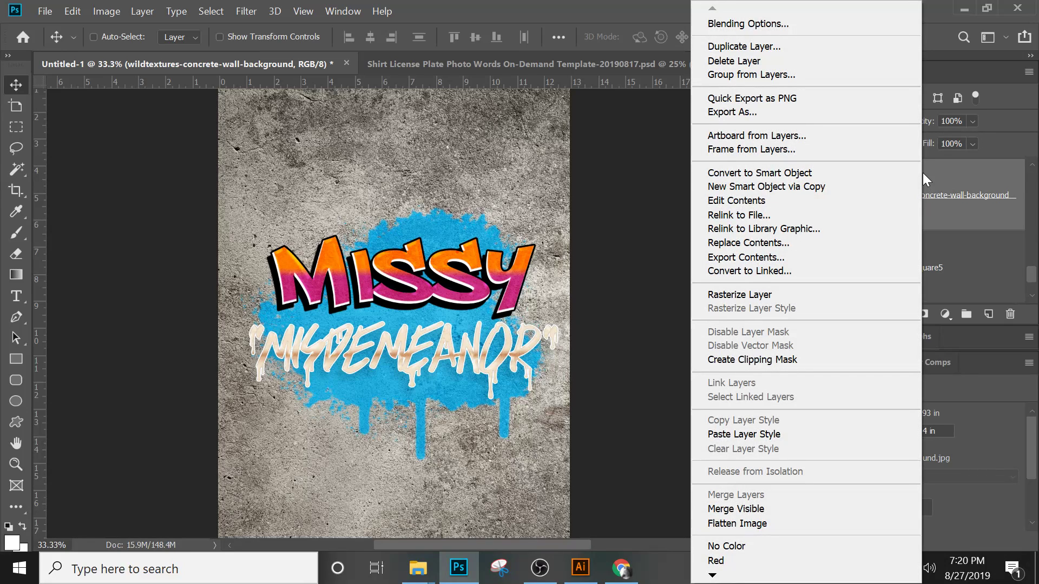
click(802, 360)
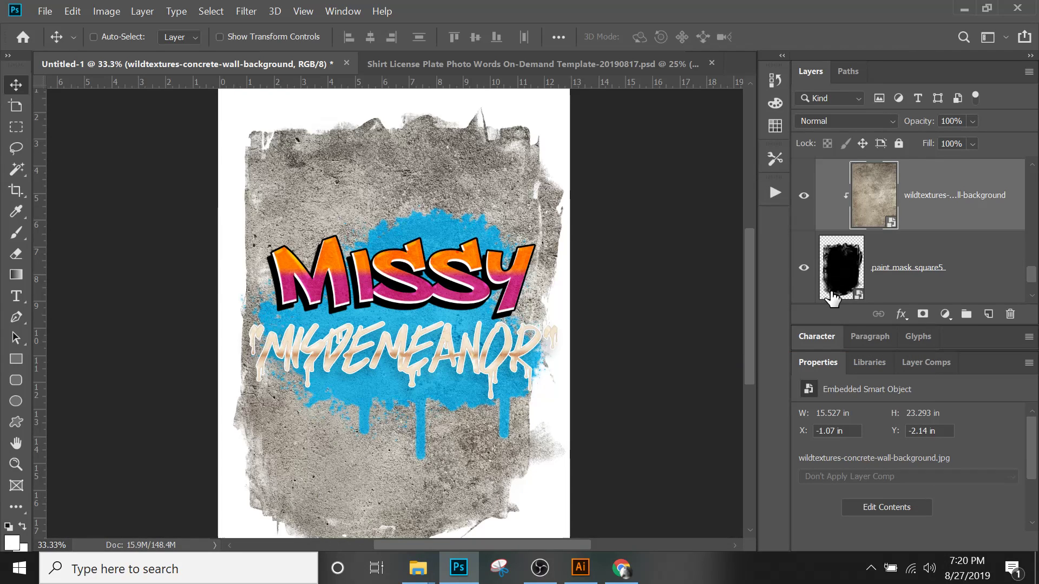
- Examine the masked wall artwork from top to bottom, and compare it with the concrete wall copy texture hidden and shown
scroll(459, 429, down, 3)
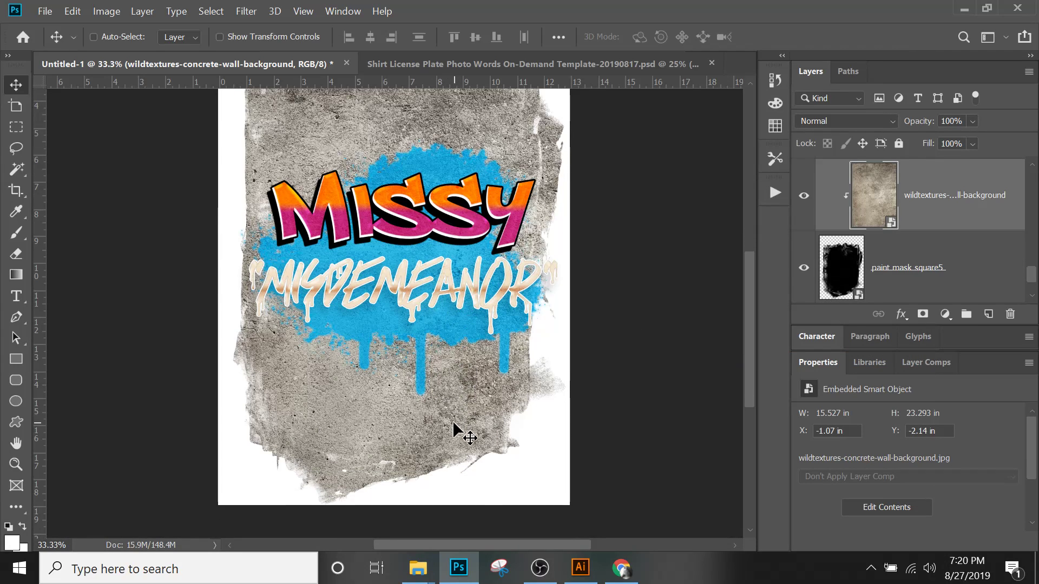
scroll(459, 430, down, 1)
click(903, 284)
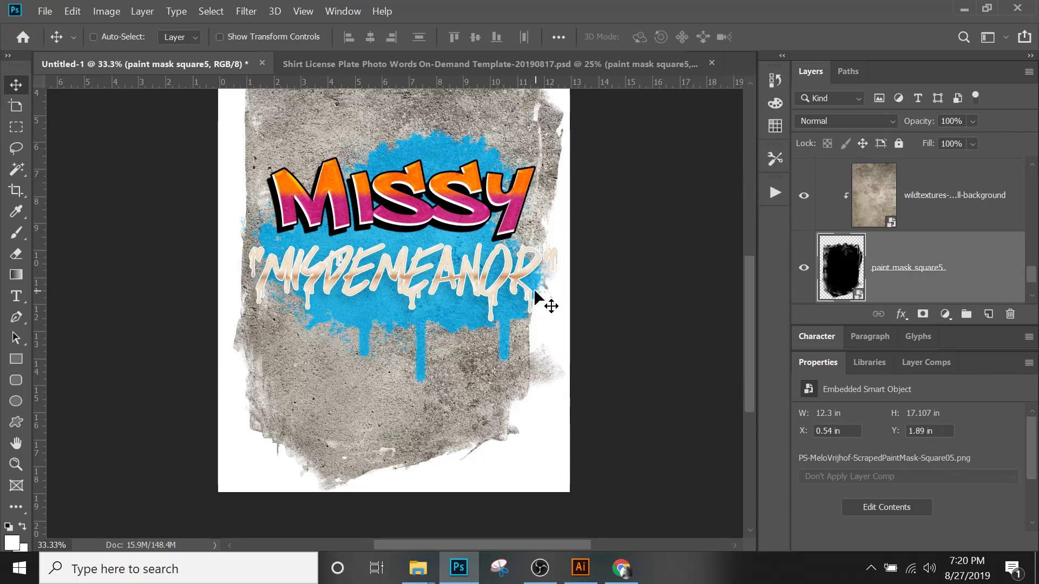
scroll(424, 414, up, 2)
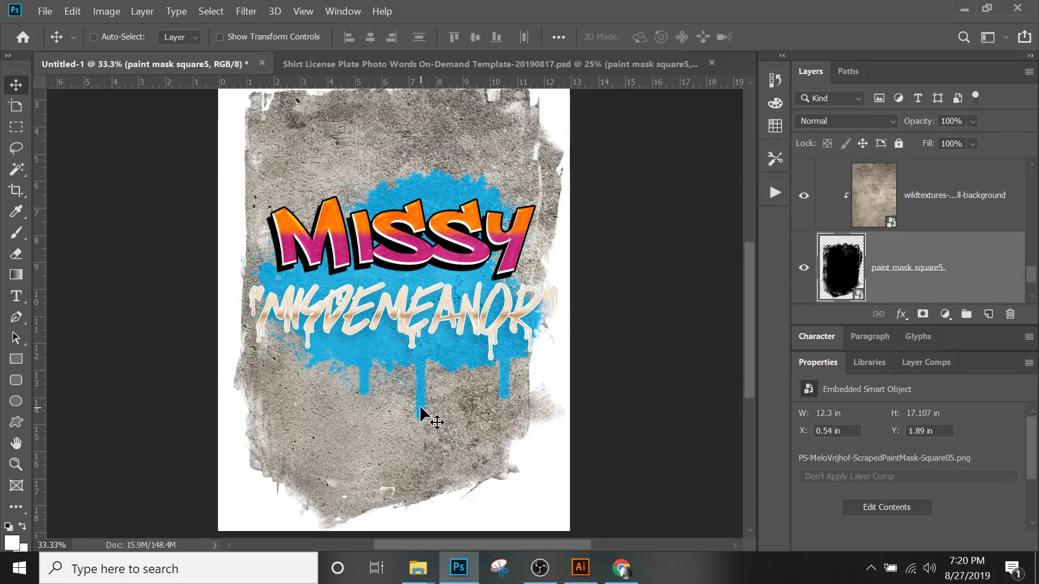
scroll(422, 416, up, 1)
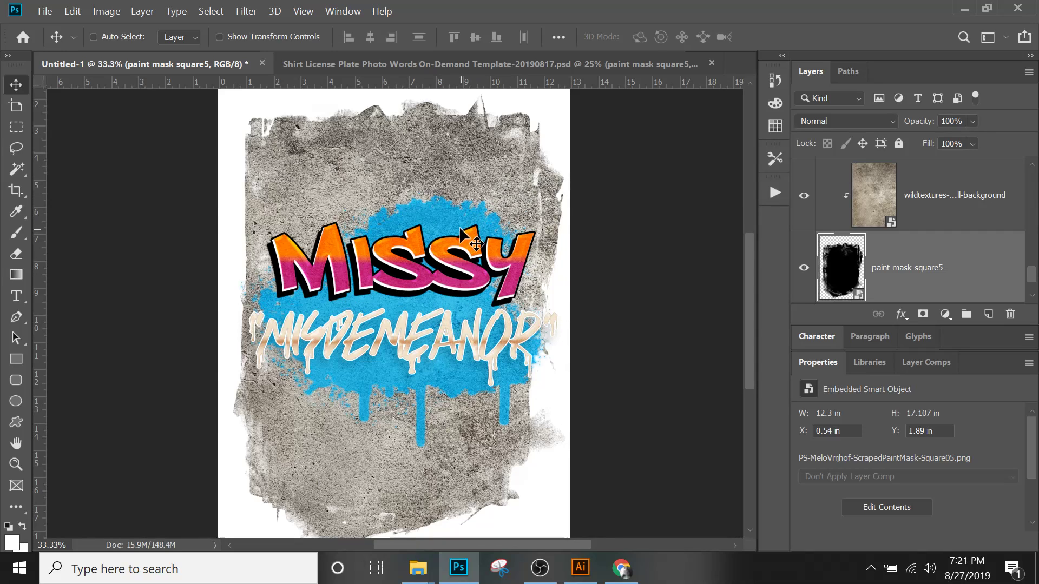
scroll(485, 247, down, 1)
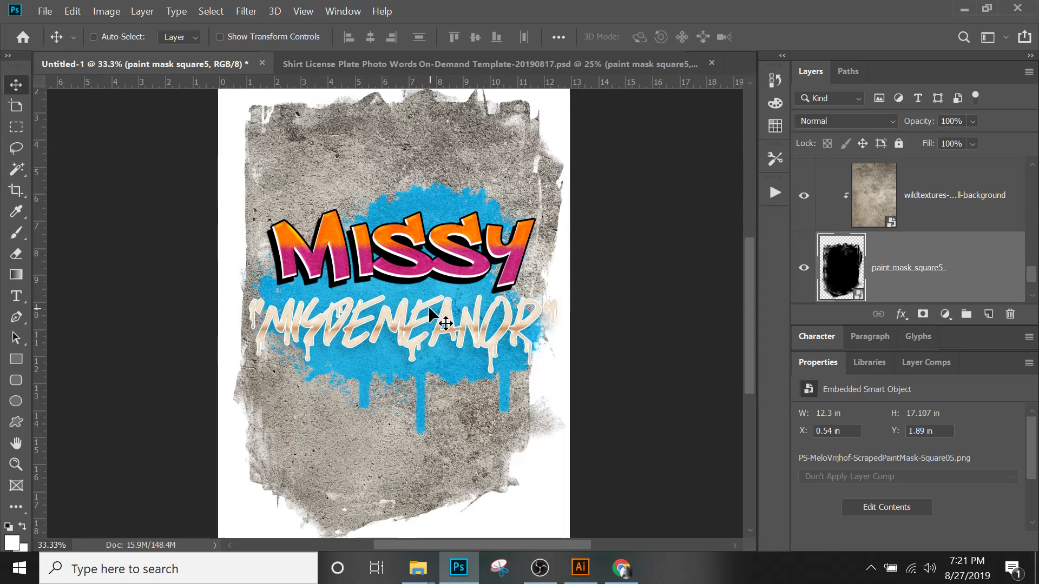
scroll(431, 255, up, 4)
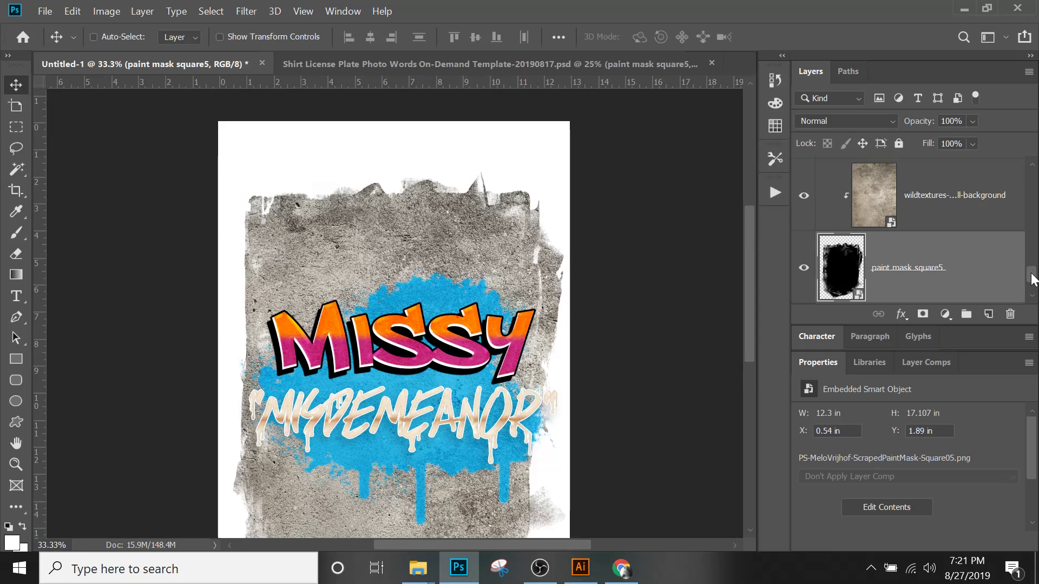
scroll(1032, 278, up, 5)
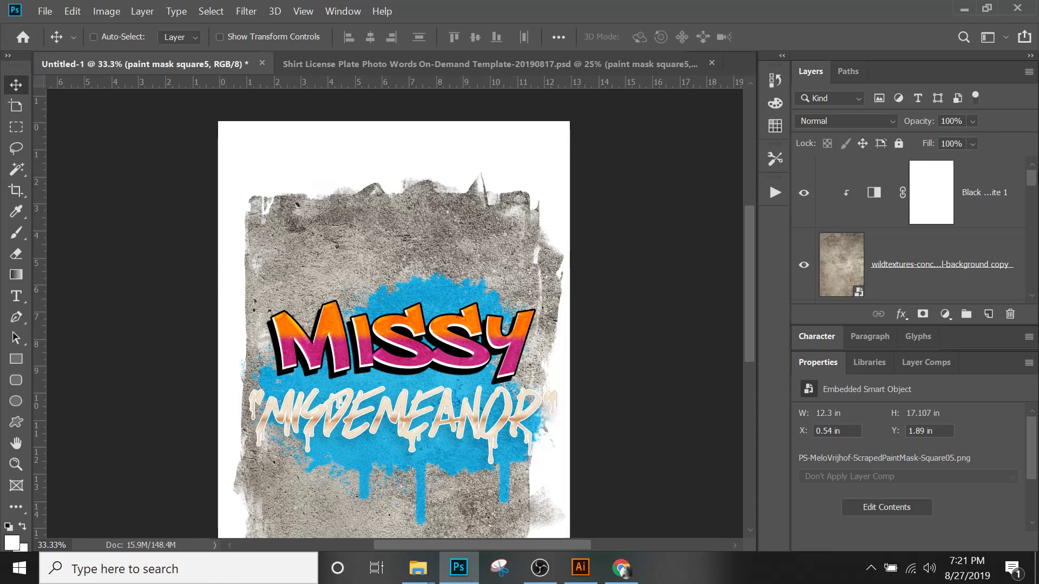
click(804, 268)
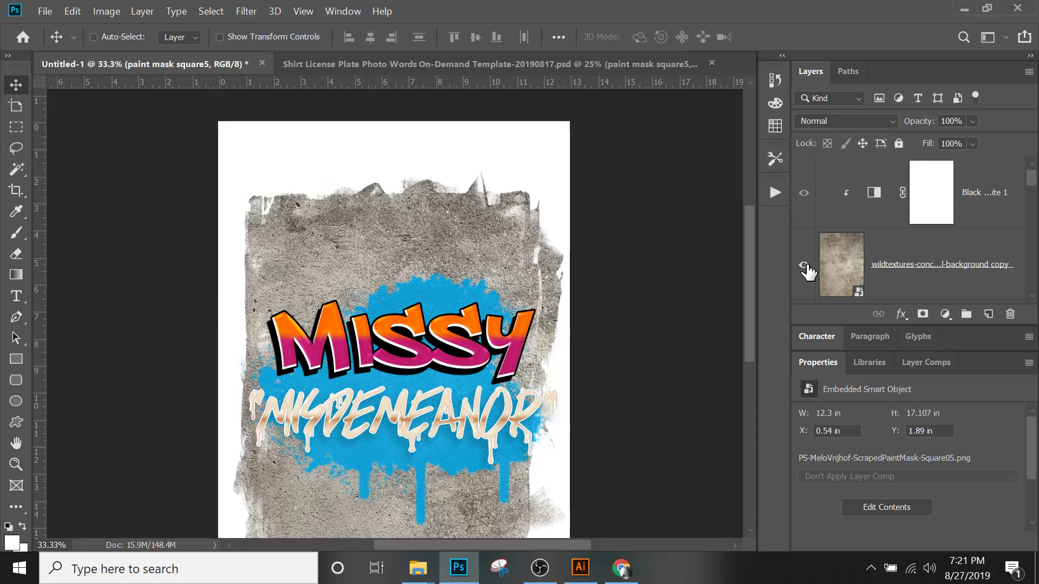
click(807, 270)
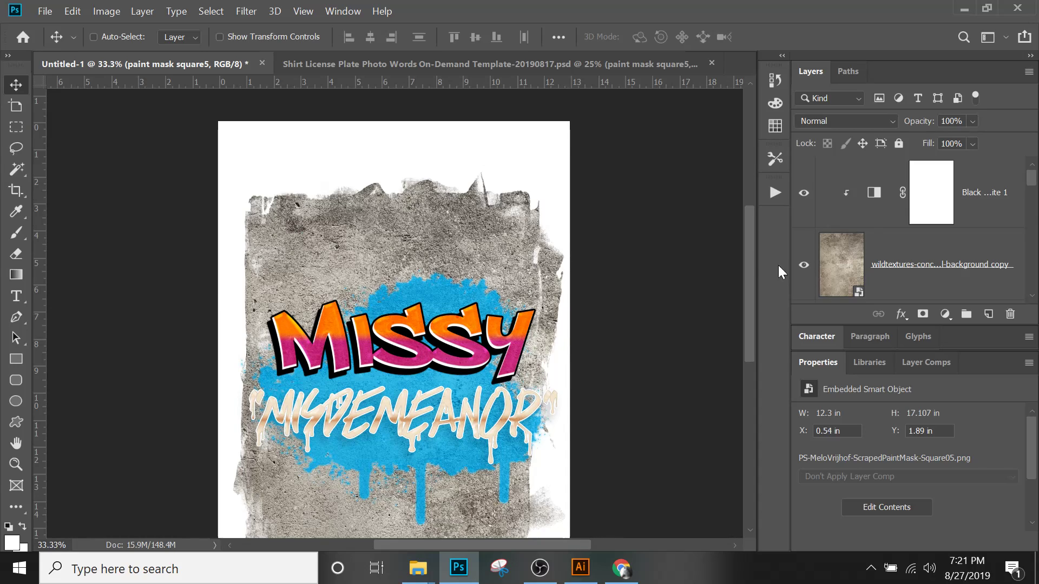
- Duplicate the paint mask square5 layer and place the copy directly below the wildtextures-concrete-wall-background copy layer
click(994, 208)
click(986, 254)
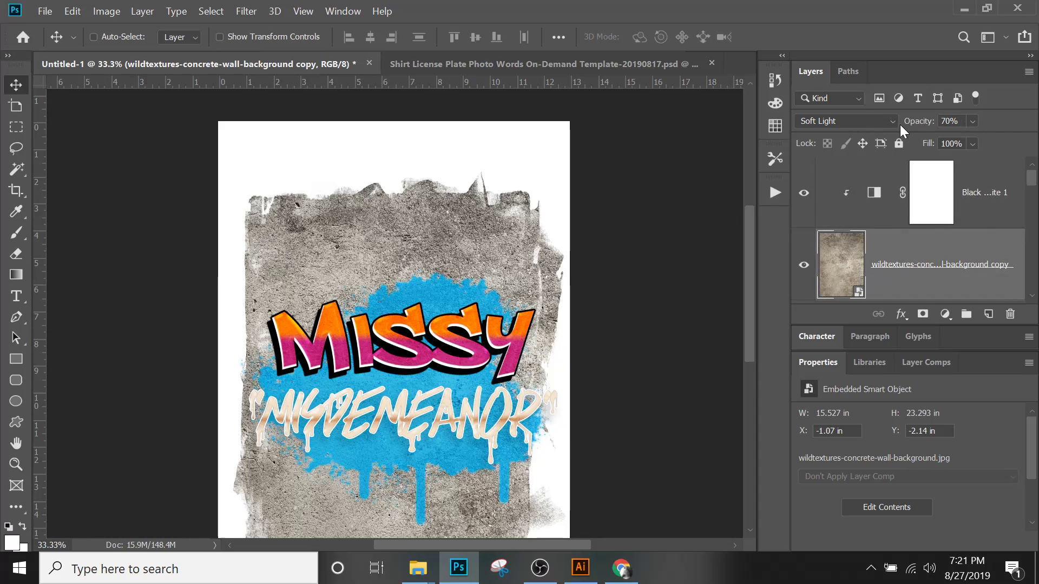
scroll(946, 184, down, 1)
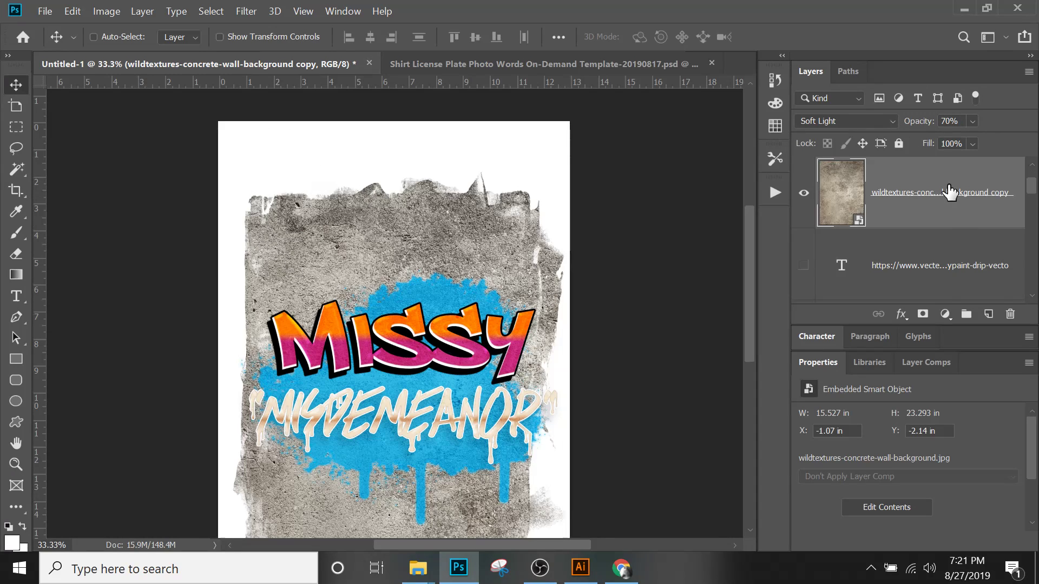
scroll(948, 189, down, 5)
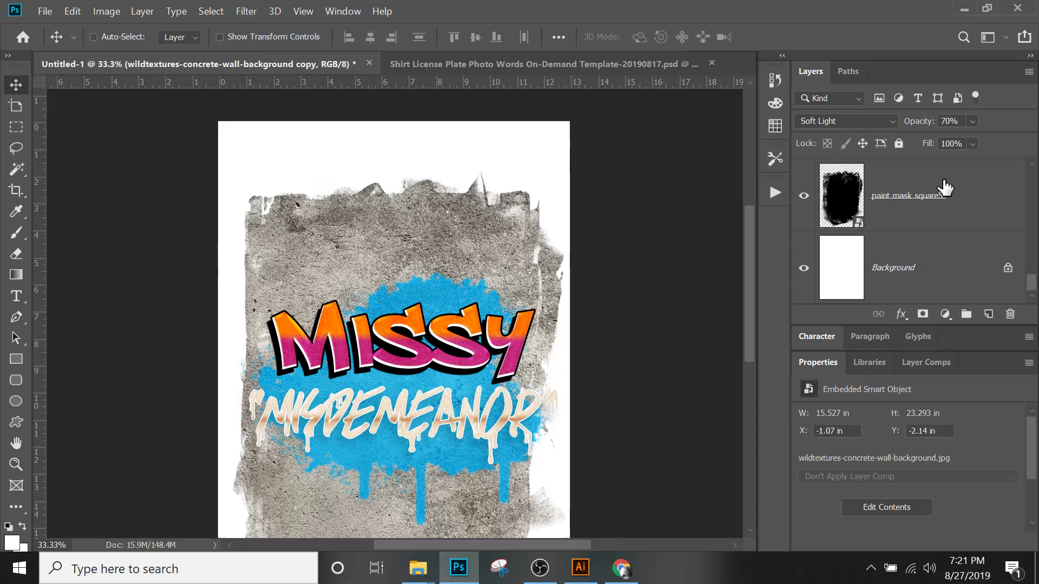
click(937, 220)
mouse_move(936, 220)
mouse_down()
mouse_move(926, 79)
mouse_move(930, 255)
mouse_move(919, 297)
mouse_up()
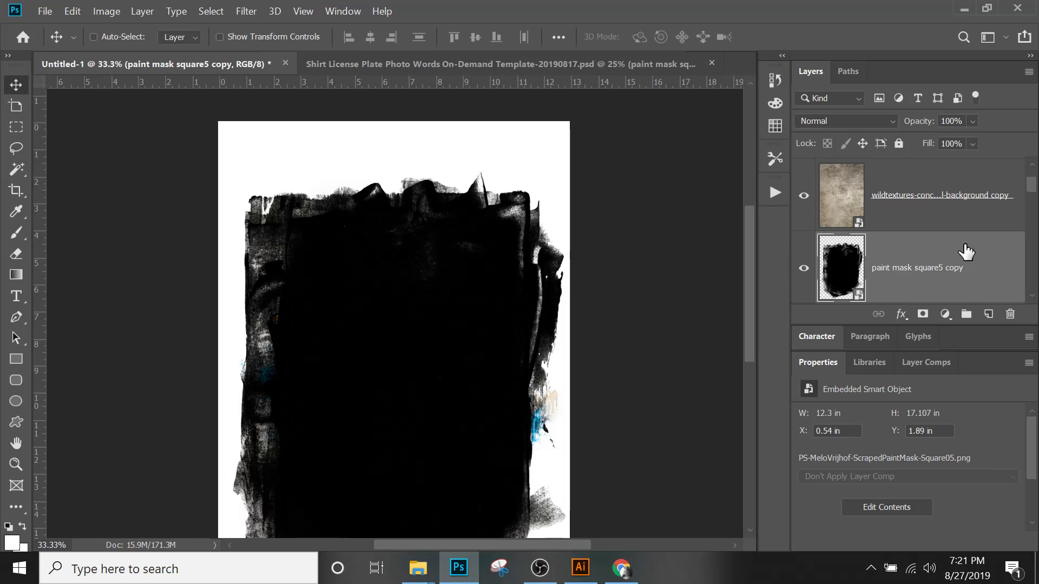
- Set the paint mask square5 copy's fill to 0% and clip the wildtextures-concrete-wall-background copy layer to it
click(973, 144)
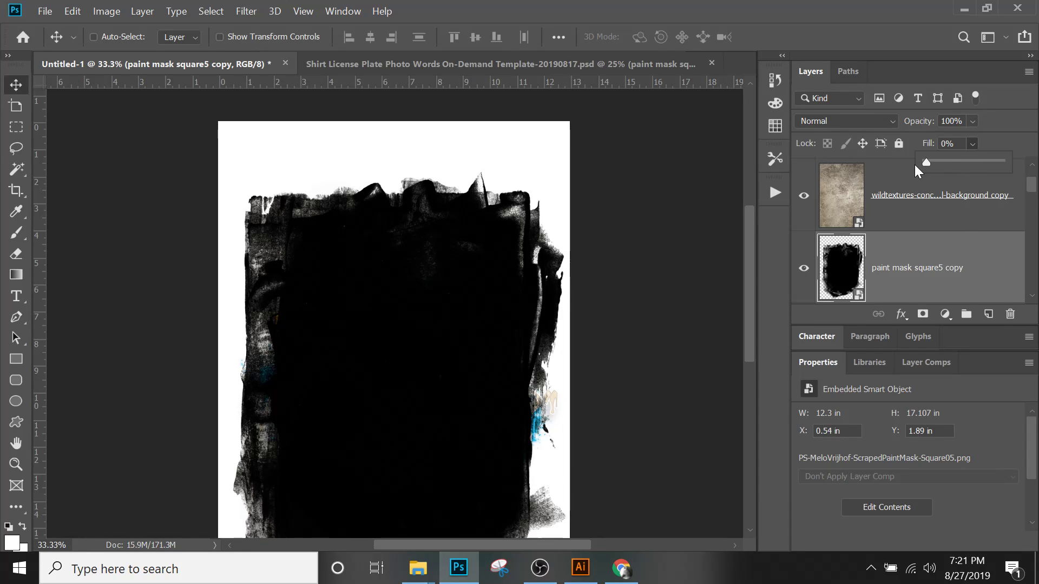
click(912, 222)
click(904, 191)
right_click(904, 178)
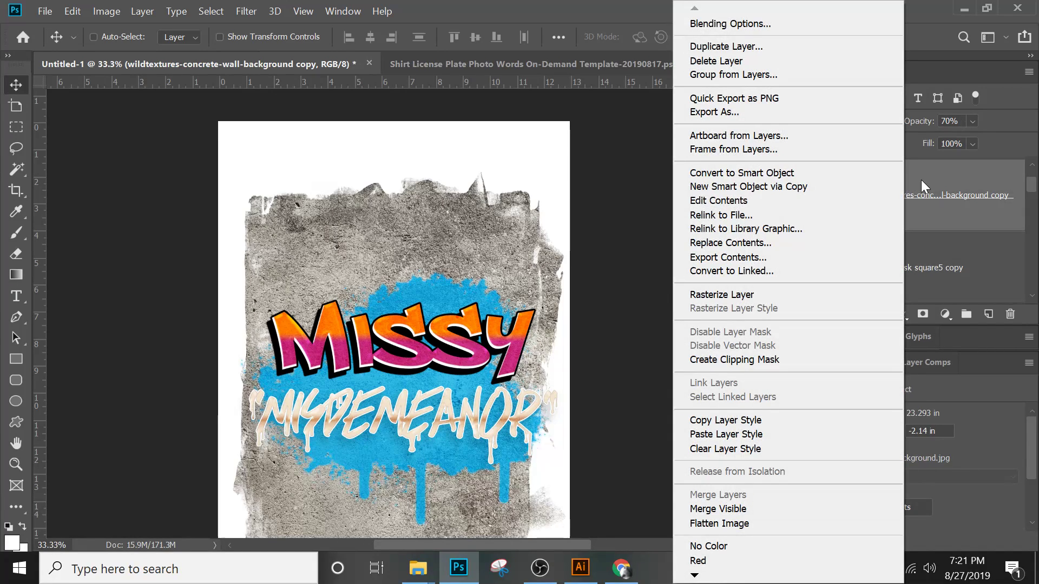
click(793, 359)
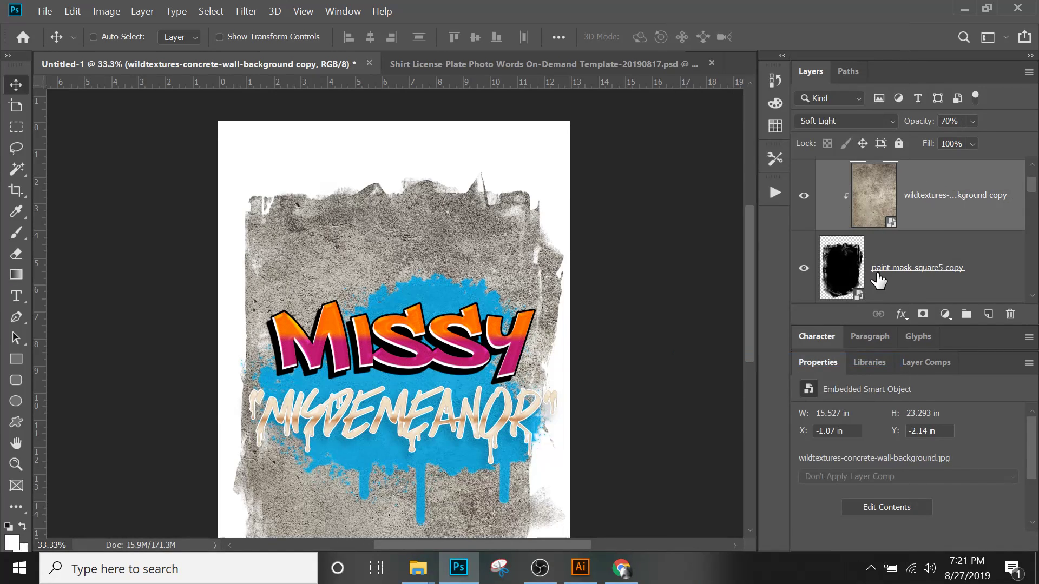
- Compare the artwork with the clipped concrete wall copy texture hidden and shown, and check the lower edge of the mask
click(805, 196)
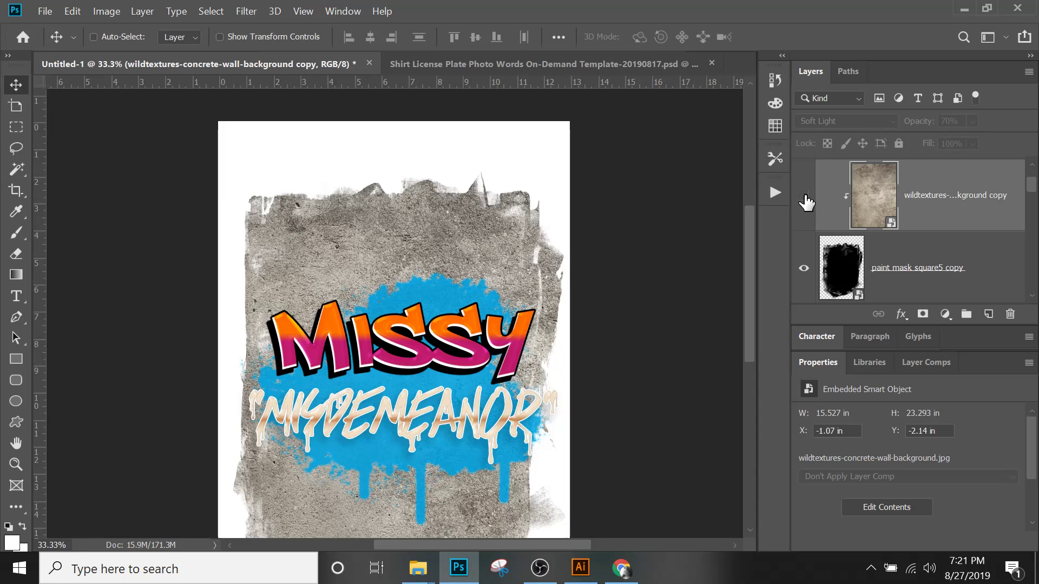
click(805, 197)
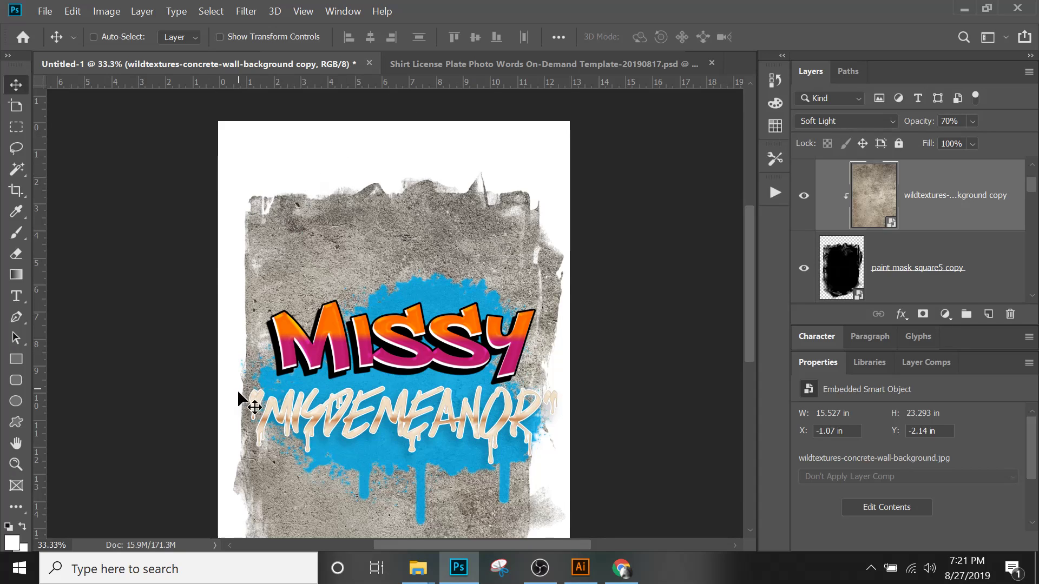
scroll(531, 305, down, 4)
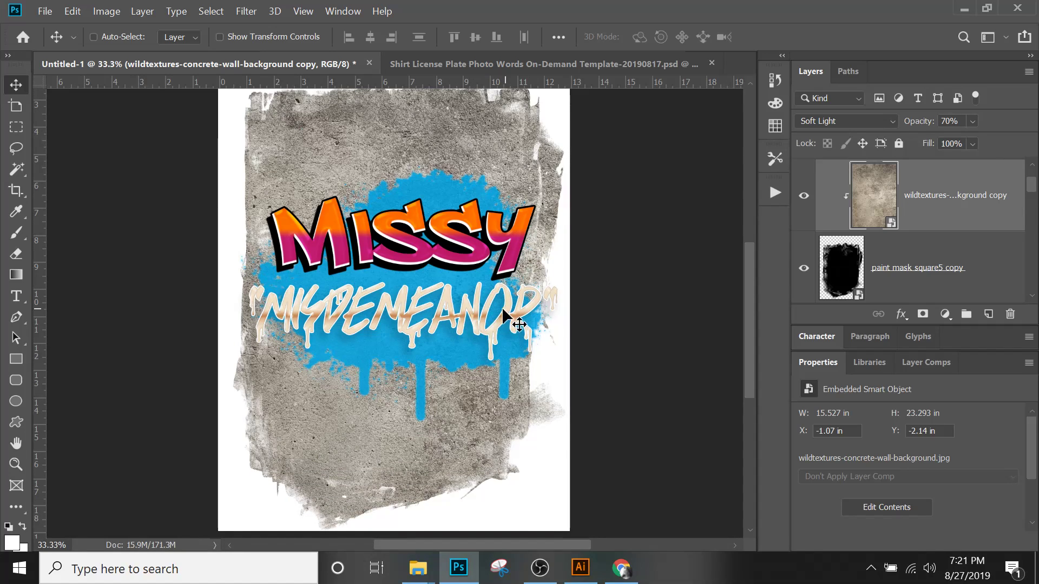
right_click(477, 333)
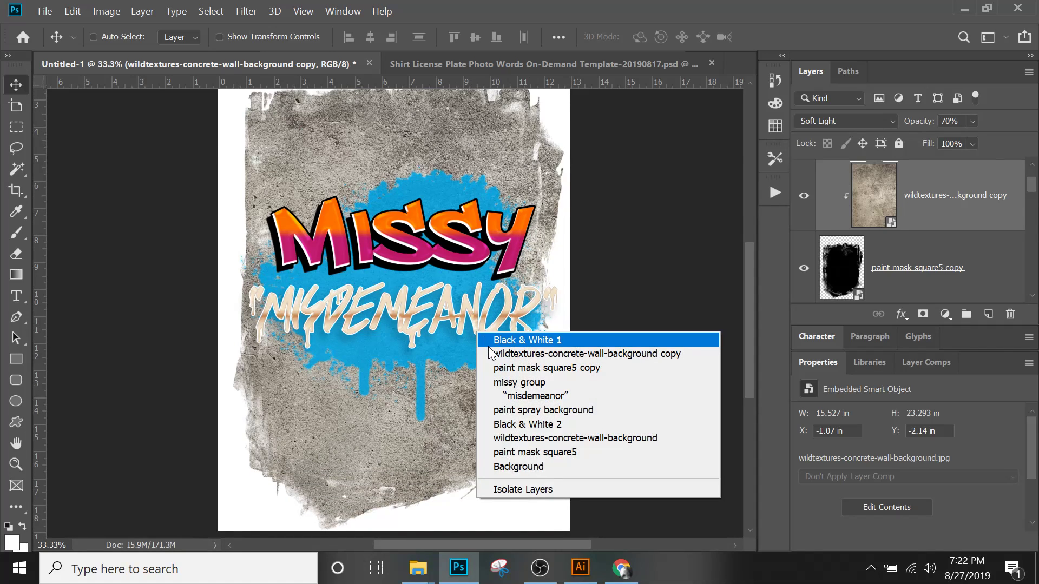
- Link the paint mask square5 copy and paint mask square5 layers so both masks move together
click(927, 200)
click(932, 268)
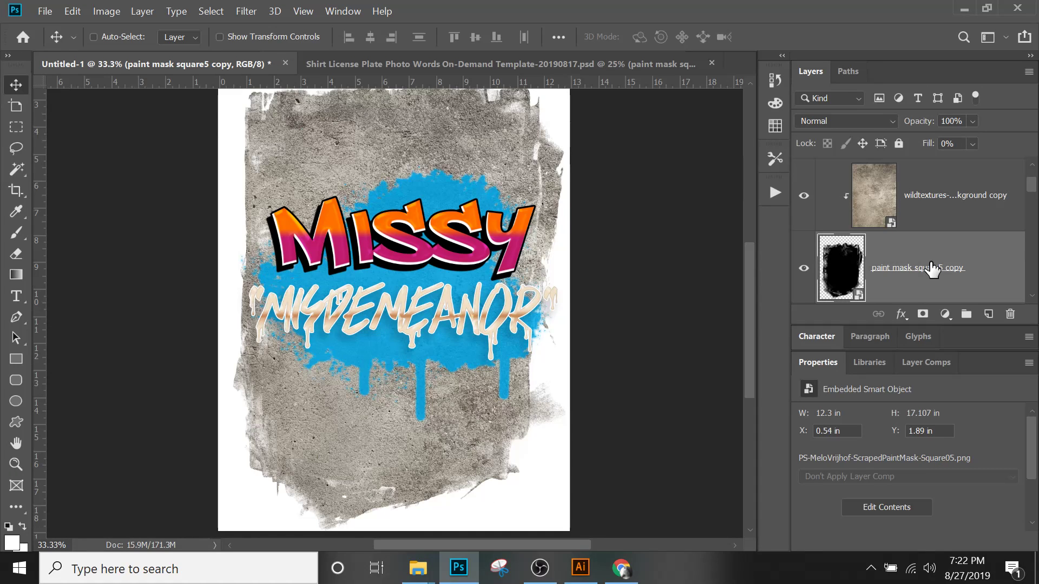
scroll(932, 269, down, 5)
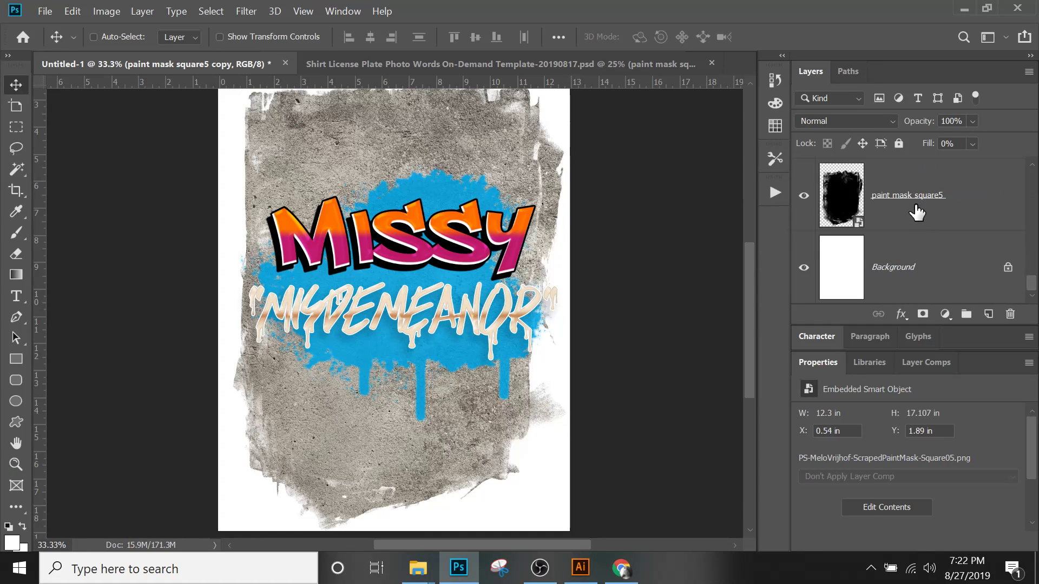
ctrl+click(978, 215)
scroll(977, 215, up, 4)
scroll(977, 215, up, 4)
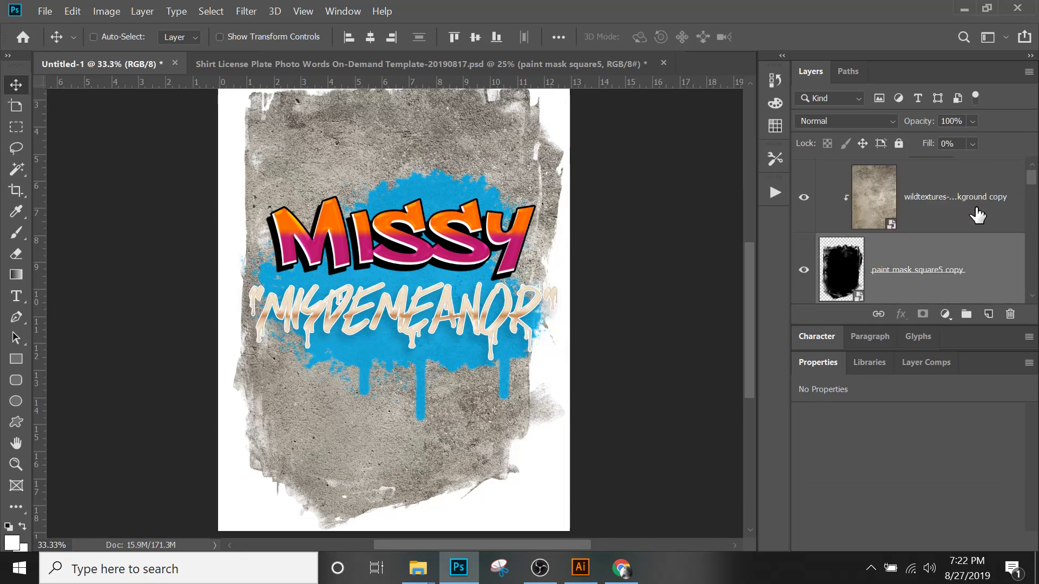
scroll(958, 234, down, 1)
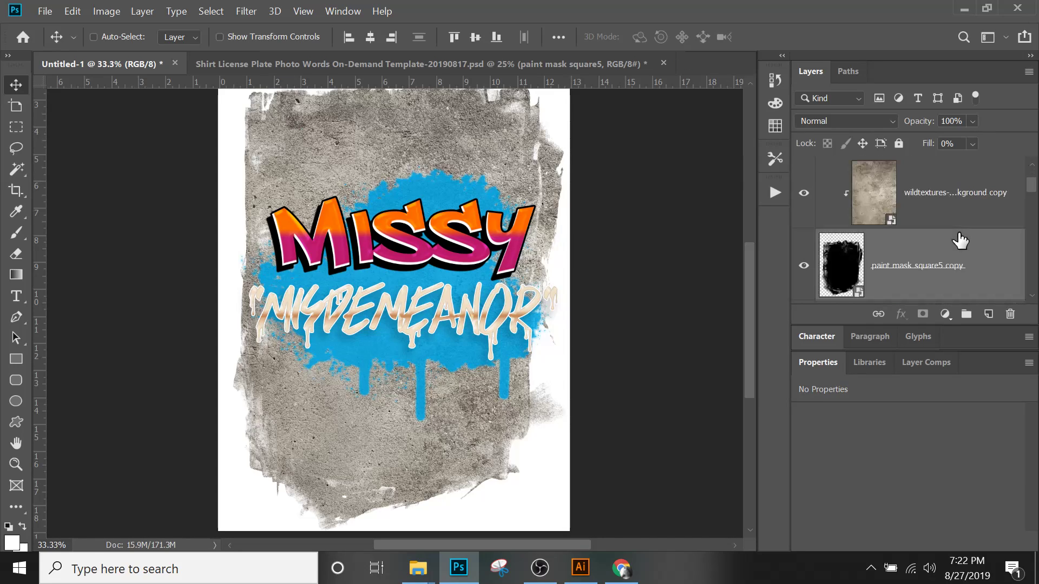
scroll(932, 277, down, 10)
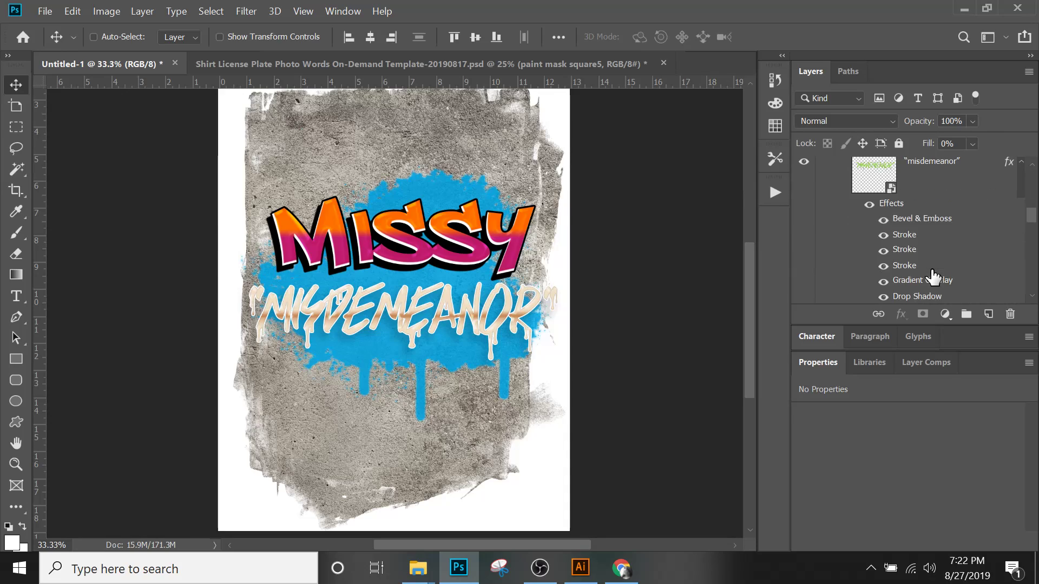
click(878, 315)
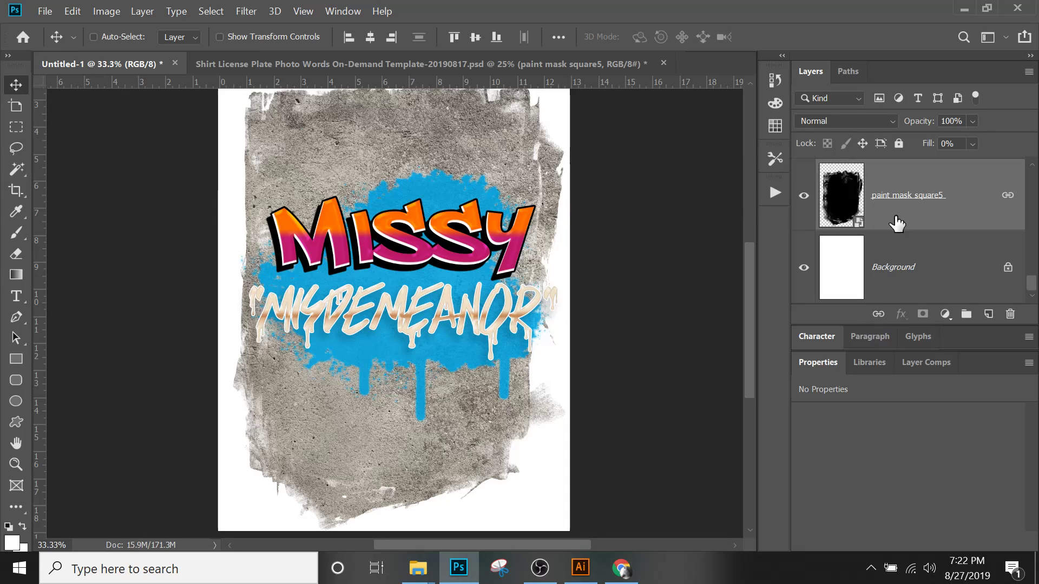
mouse_move(454, 407)
mouse_down()
mouse_move(415, 410)
mouse_move(421, 434)
mouse_up()
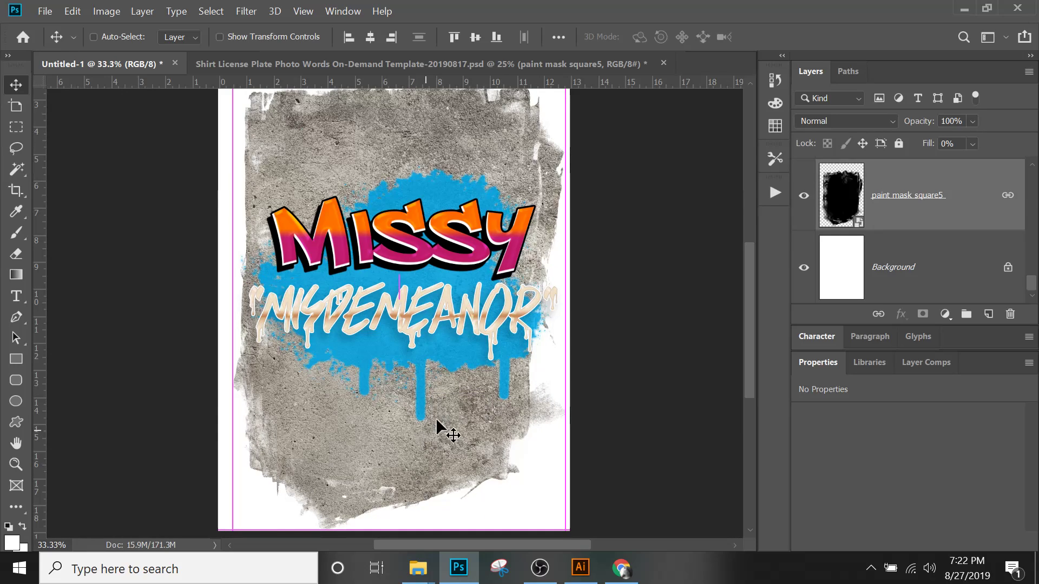
- Scale the "misdemeanor" lettering to 93.24% and reposition it just beneath the Missy lettering, at X 1.32 in and Y 9.72 in
right_click(451, 322)
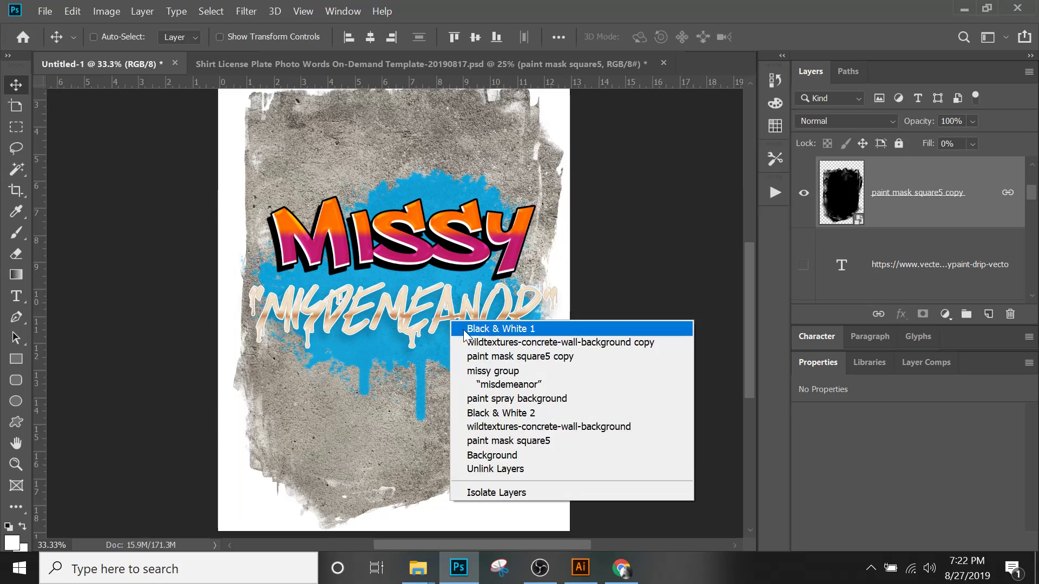
click(490, 384)
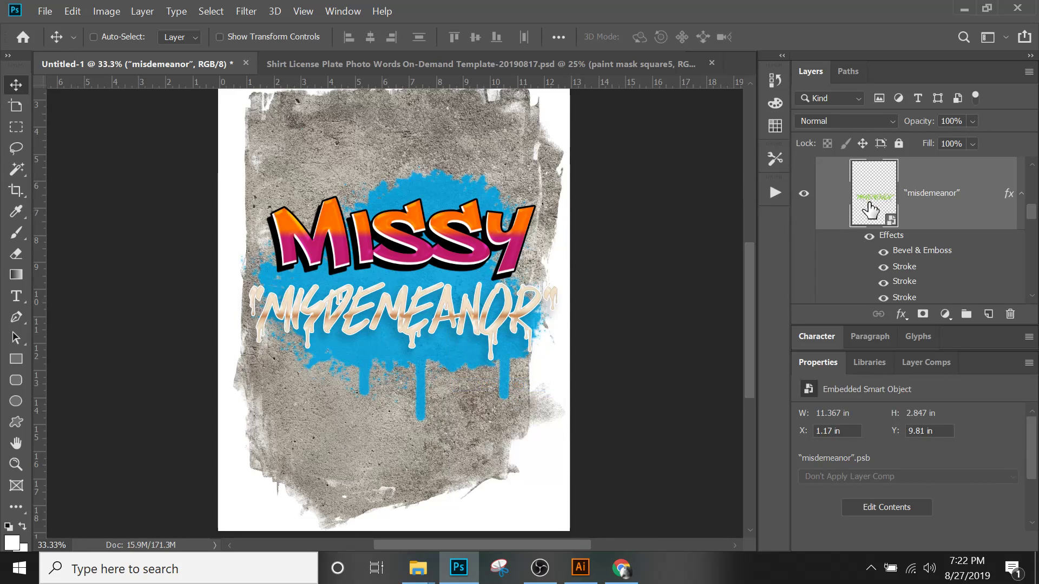
key(ctrl+t)
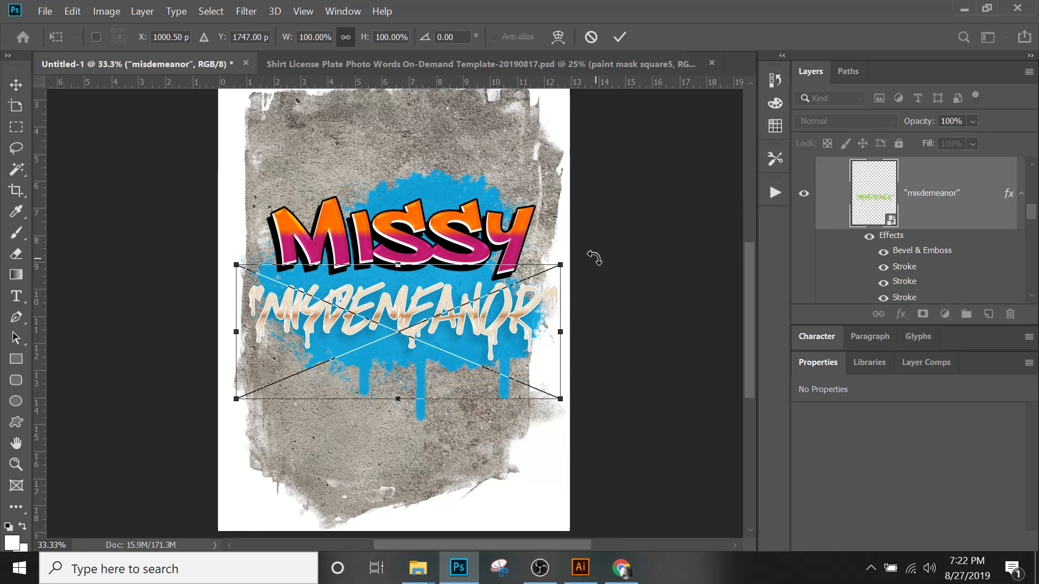
drag(560, 265, 540, 275)
drag(456, 300, 463, 290)
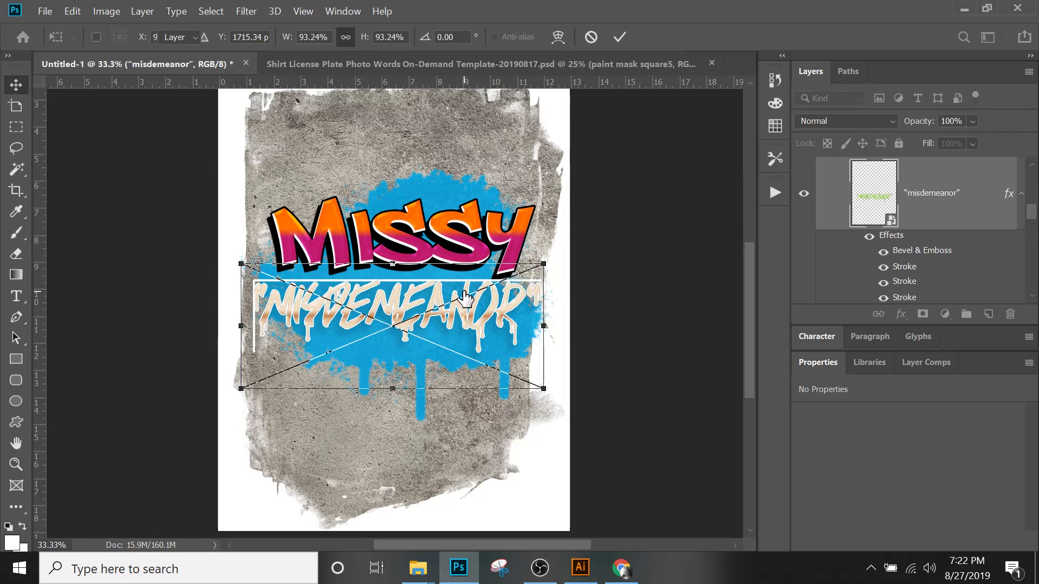
key(Return)
- Shift the missy lettering slightly left to X 1.65 in, keeping its height on the wall
right_click(483, 250)
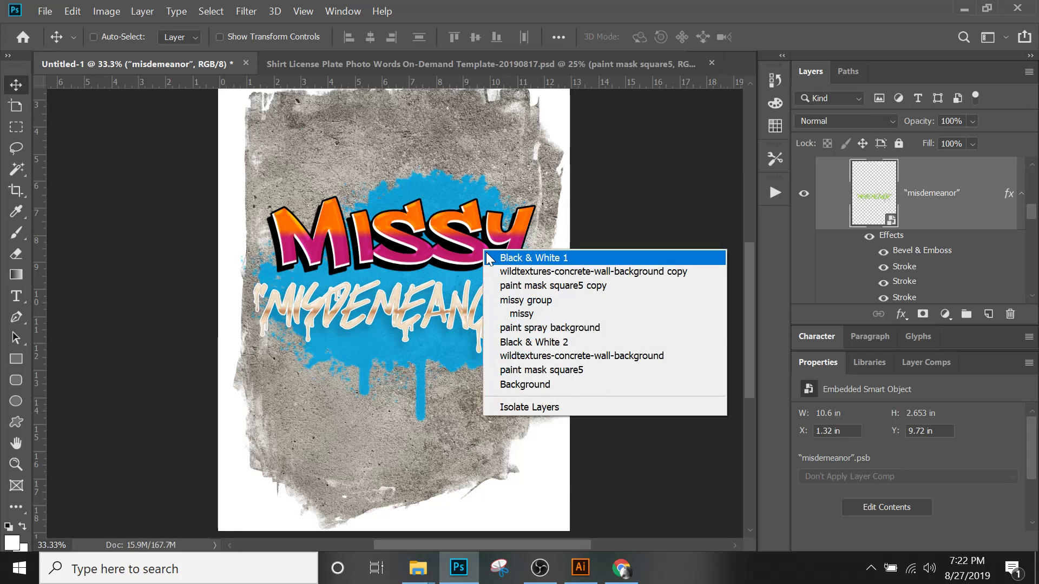
click(509, 314)
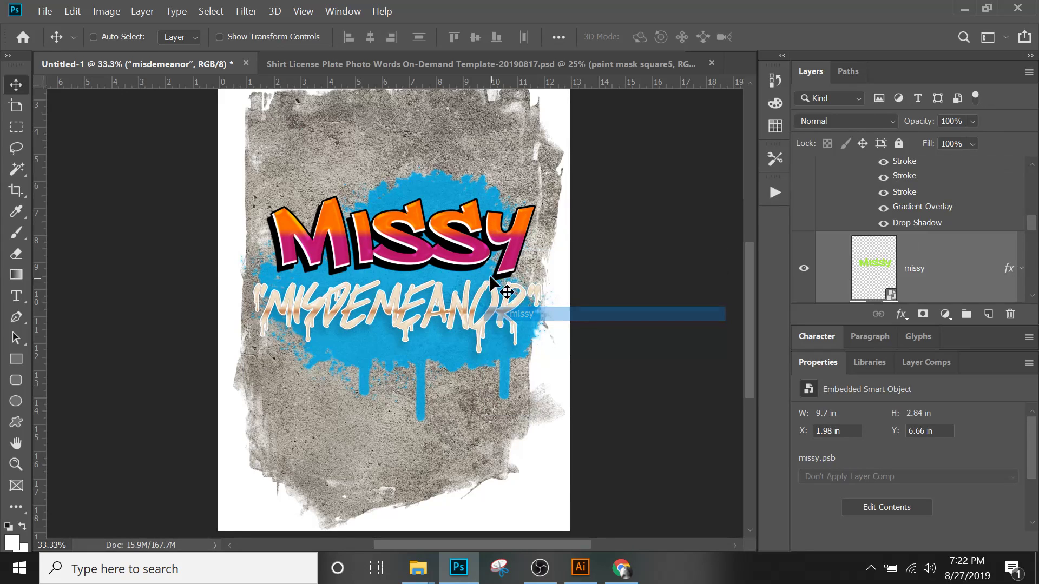
drag(474, 256, 467, 258)
- Nudge the paint spray background up and to the left behind the lettering, to X 0.68 in and Y 4.12 in
right_click(475, 356)
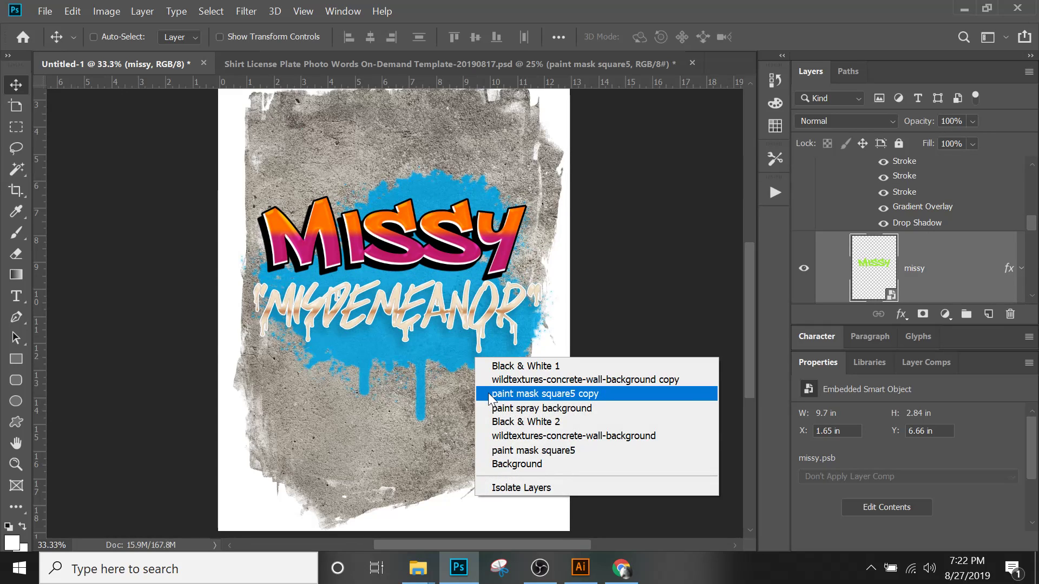
click(490, 407)
drag(477, 371, 470, 362)
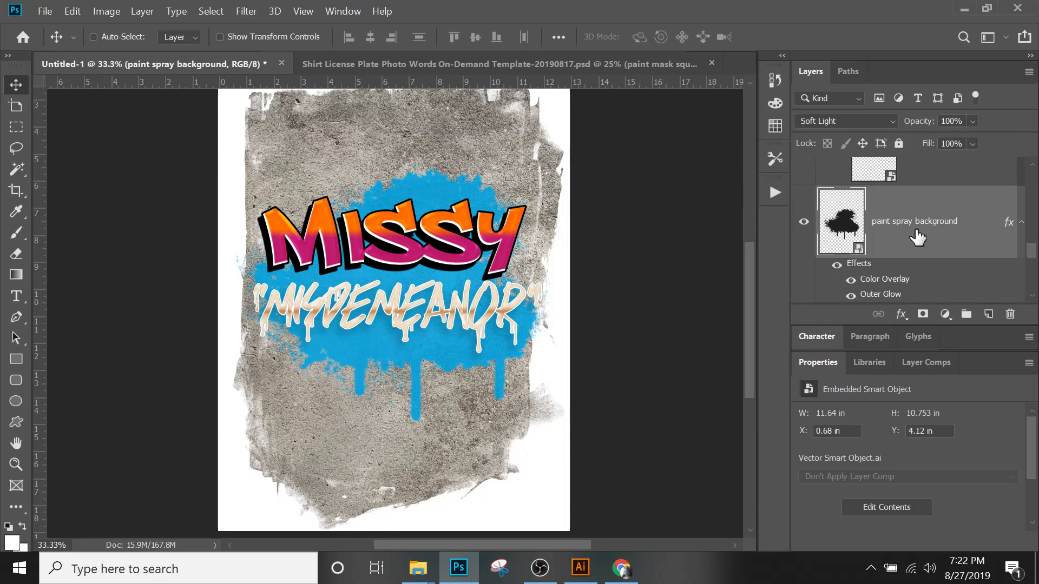
- Add a drop shadow to the paint spray background layer with 19% opacity and 18 px distance
scroll(898, 270, down, 2)
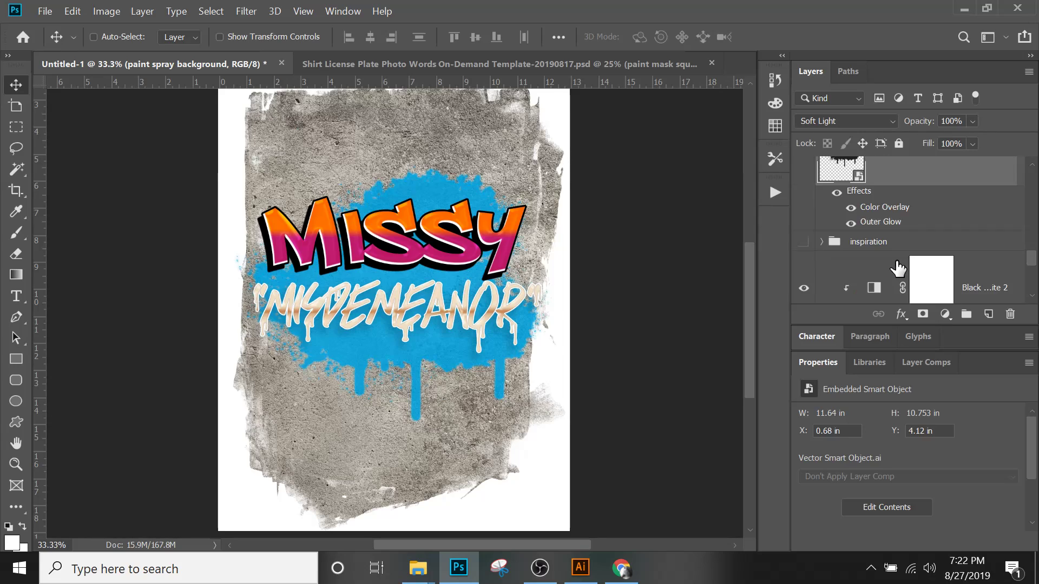
double_click(879, 221)
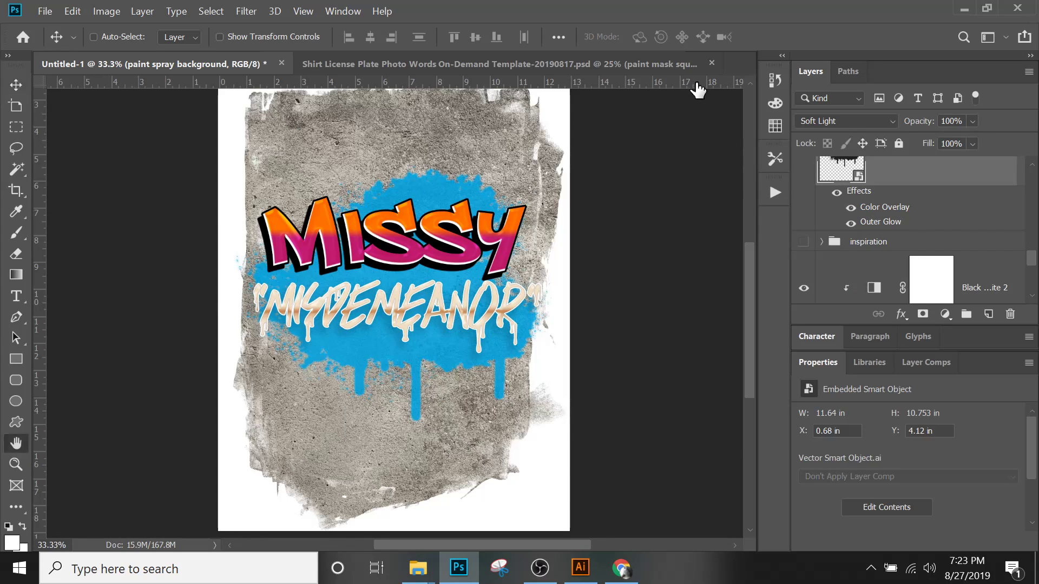
drag(651, 63, 742, 61)
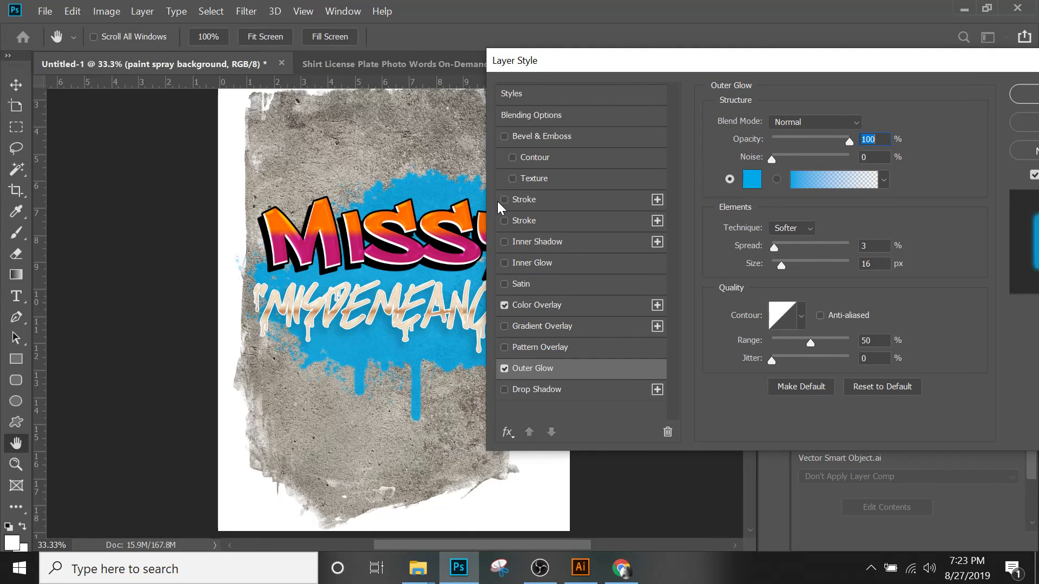
click(505, 390)
click(543, 389)
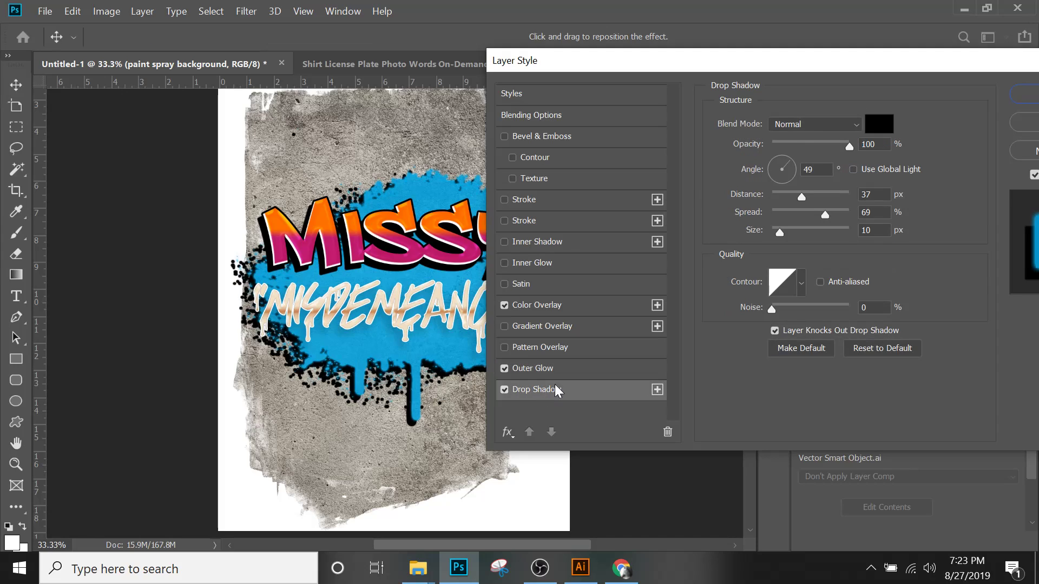
drag(823, 142, 788, 146)
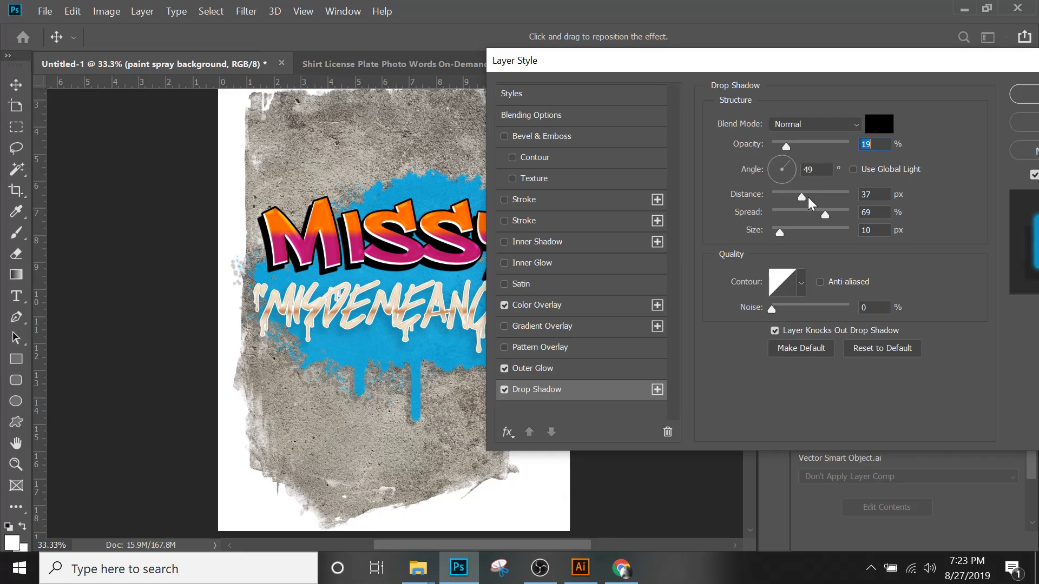
drag(801, 197, 787, 196)
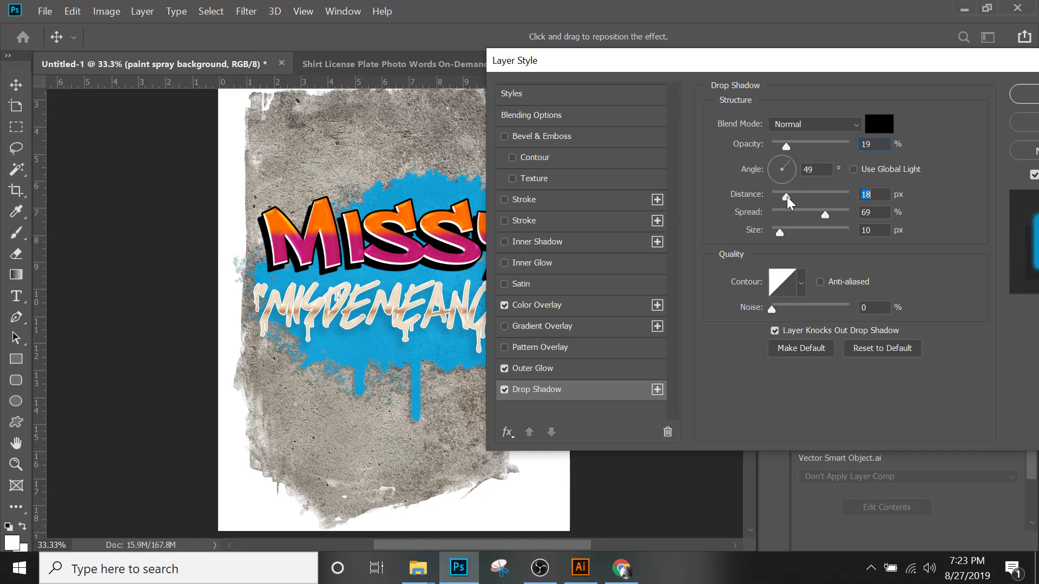
- Change the paint spray background's drop shadow to Multiply with 5% opacity, 21% spread and 3 px size, and apply it
click(827, 123)
click(817, 187)
drag(791, 218, 777, 233)
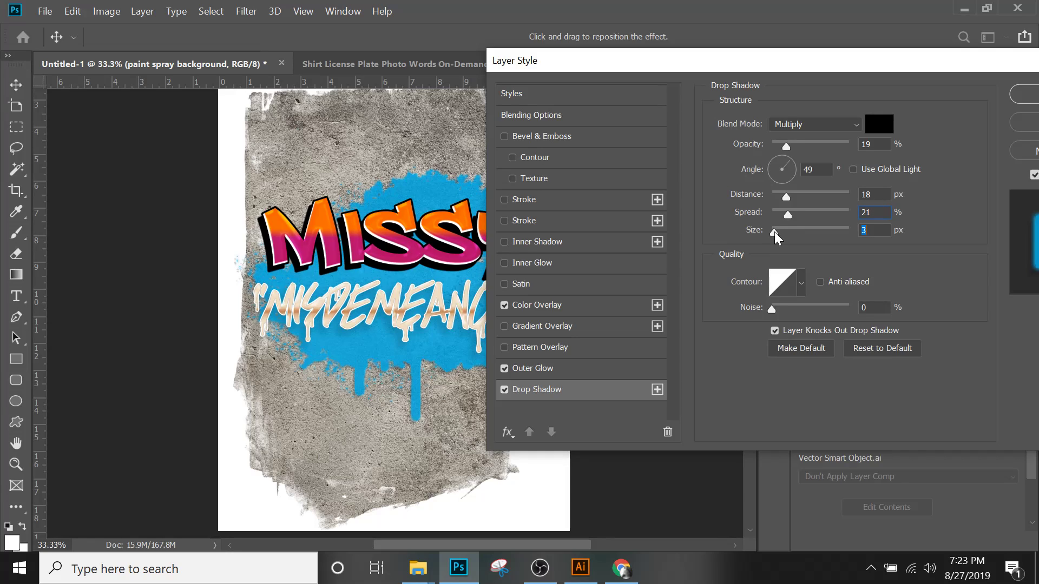
drag(751, 68, 753, 94)
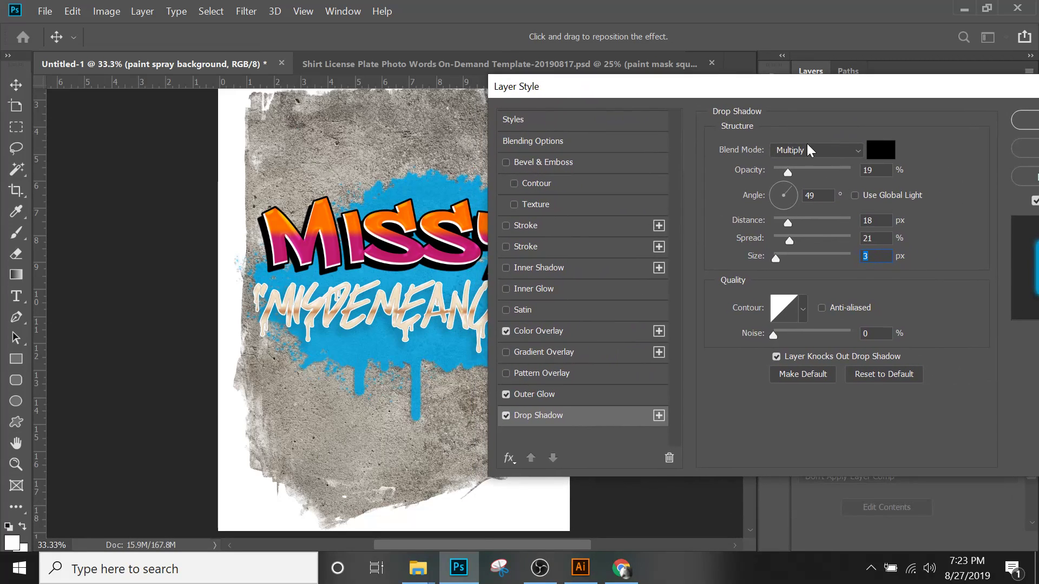
drag(788, 174, 778, 174)
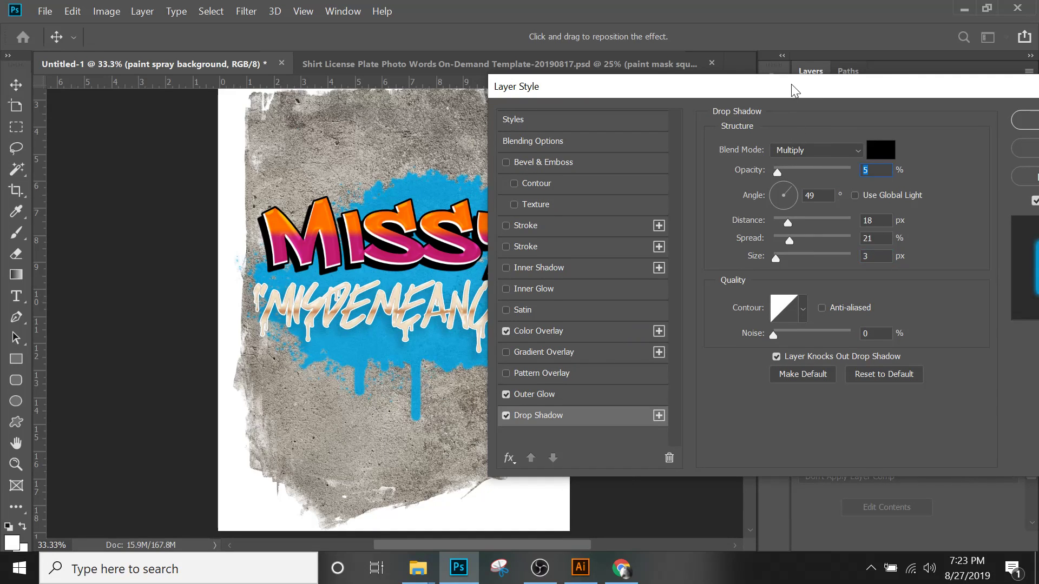
drag(791, 85, 693, 103)
click(995, 140)
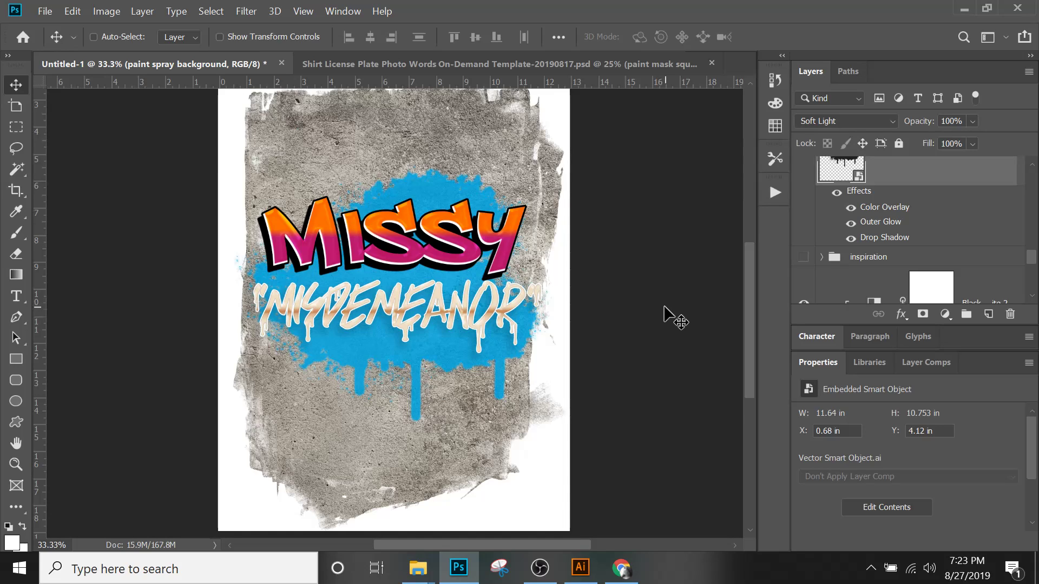
scroll(664, 316, up, 2)
scroll(865, 244, down, 3)
scroll(900, 231, up, 5)
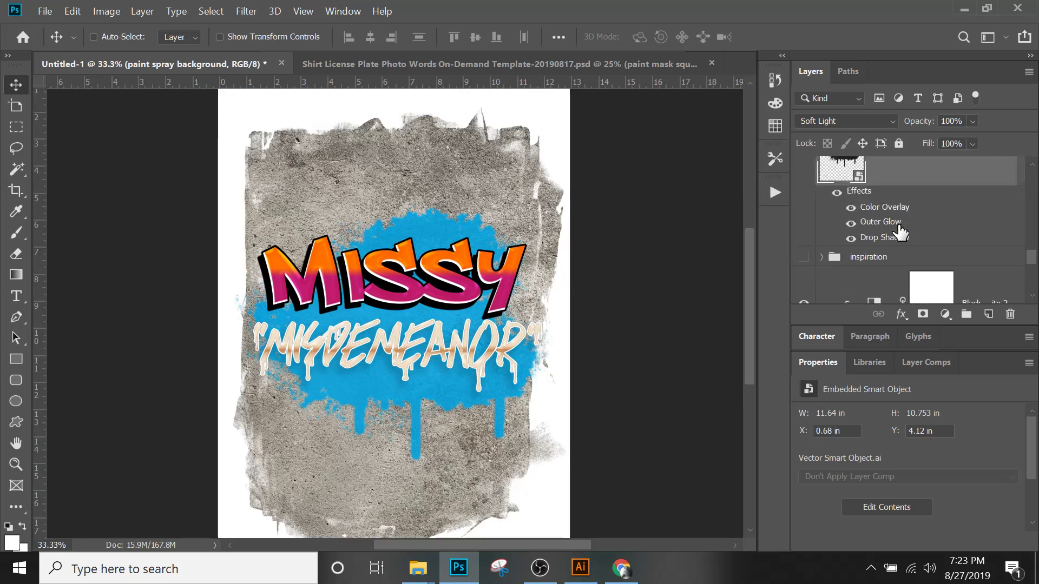
click(899, 232)
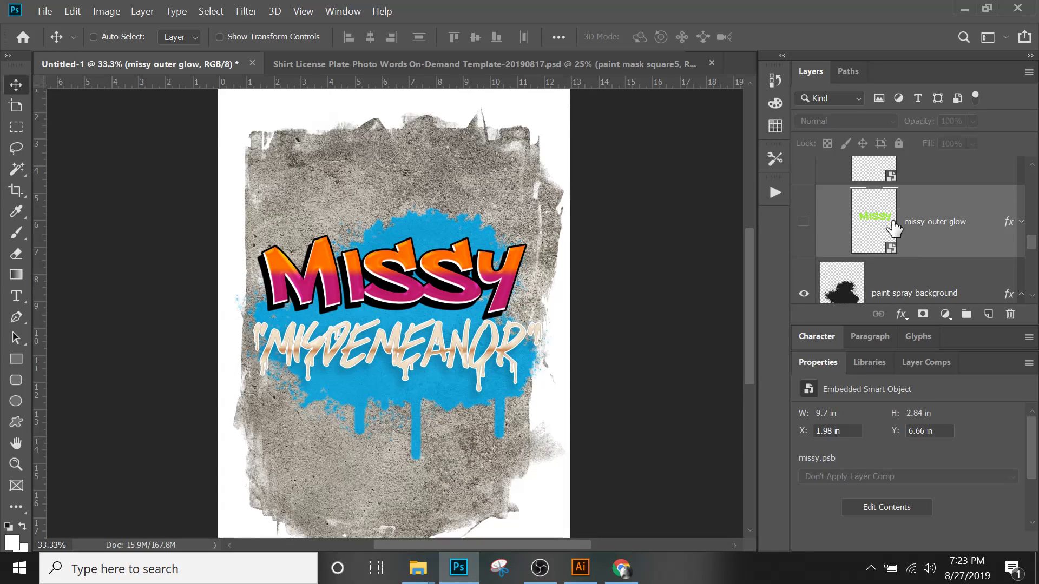
scroll(969, 241, up, 4)
scroll(972, 243, up, 2)
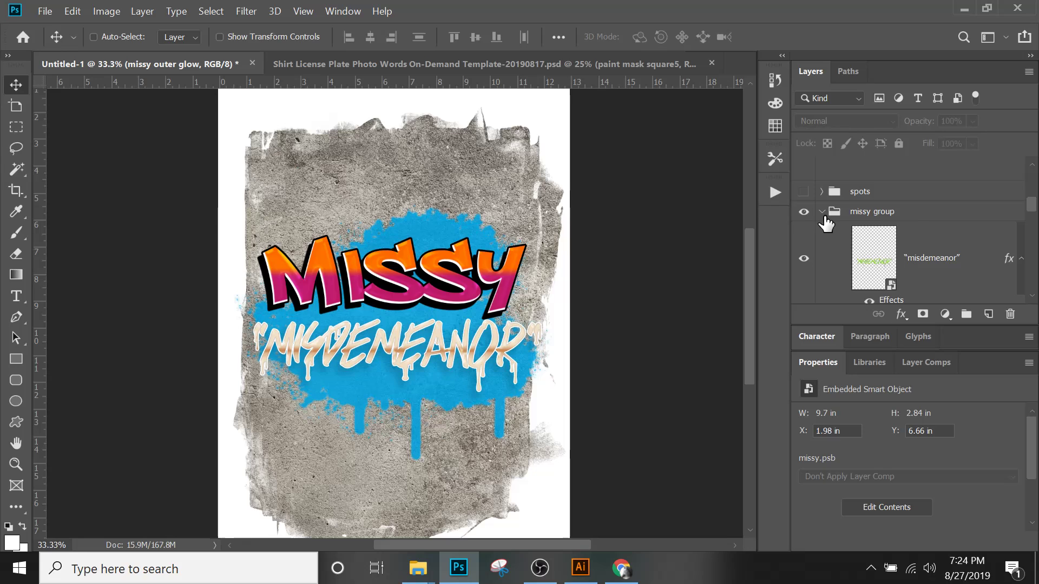
- Open the recent file "Airbrush effect Photoshop style flame fire font.psd"
click(49, 12)
mouse_move(89, 102)
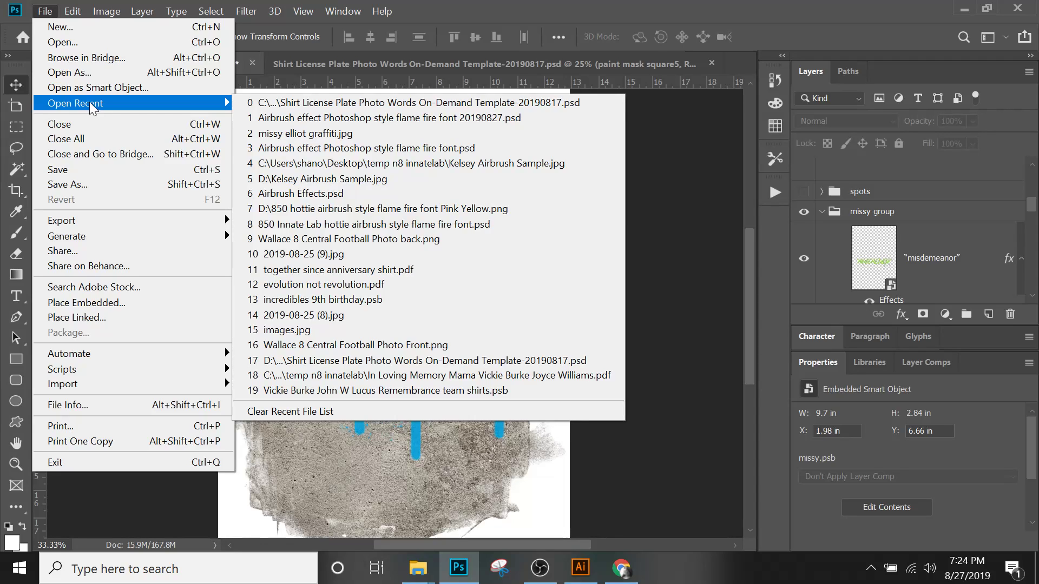
click(373, 145)
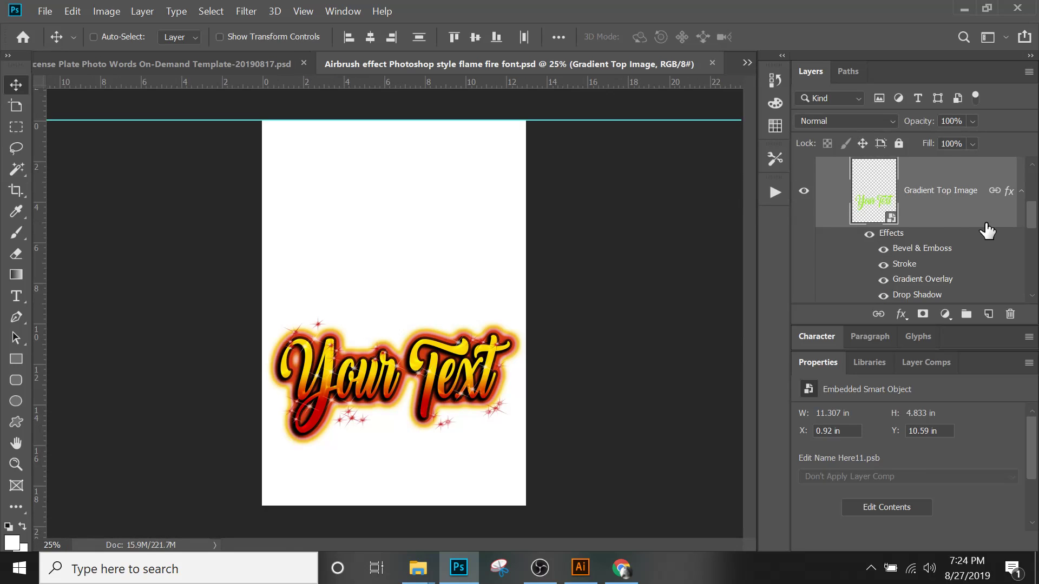
- Collapse the InnateLab group and show the Custom Apparel and 850 Flame Font groups
scroll(1005, 198, up, 4)
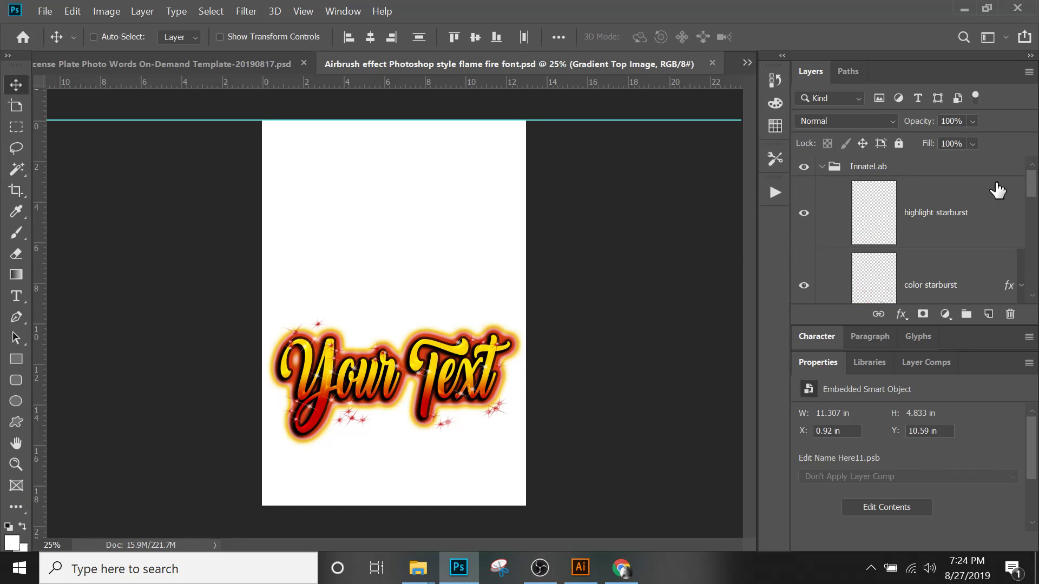
click(822, 168)
click(804, 207)
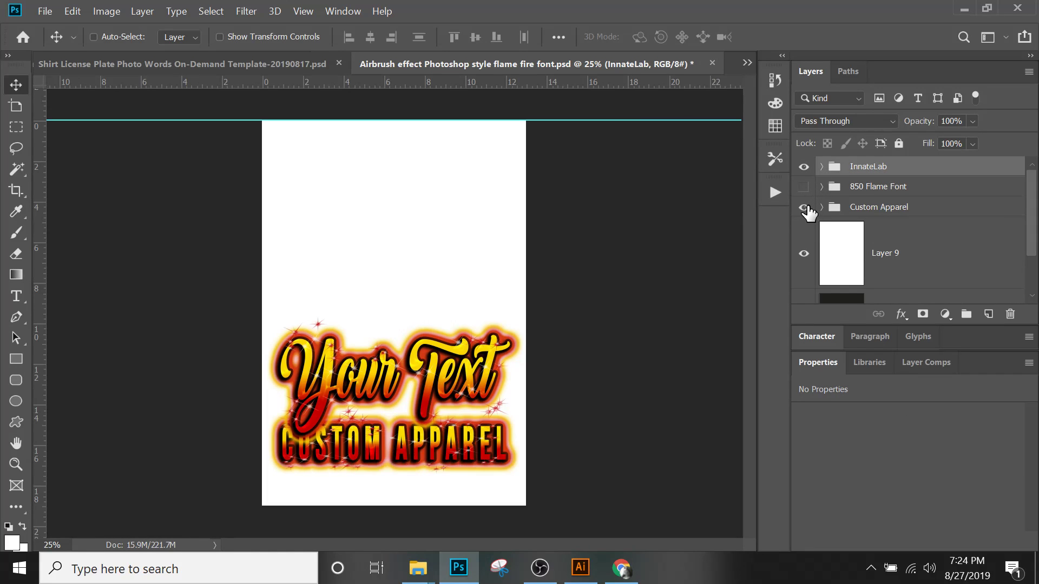
click(804, 187)
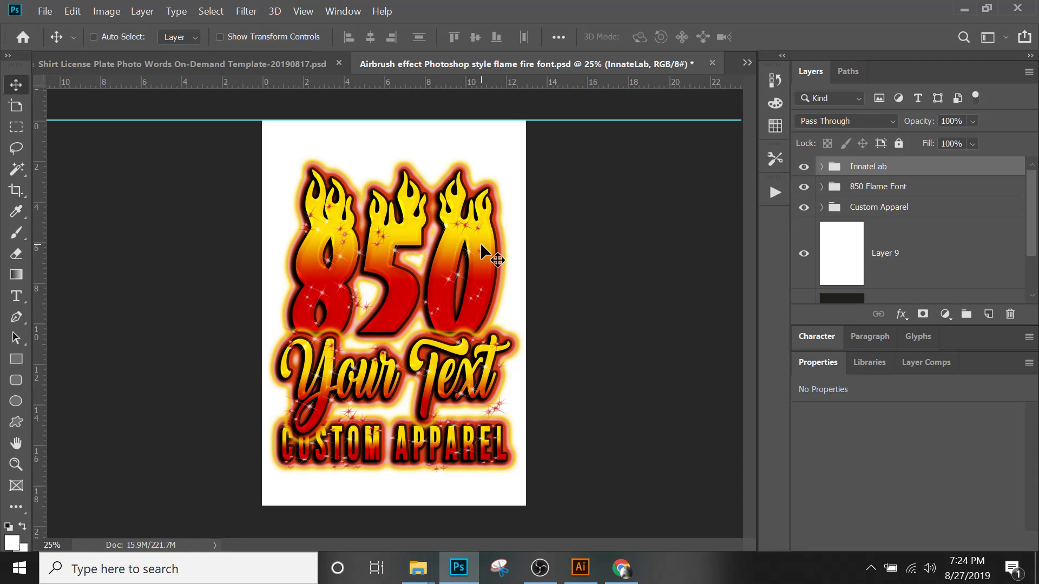
- Open the contents of the editable name smart object in the 850 Flame Font group
click(822, 187)
scroll(848, 204, down, 6)
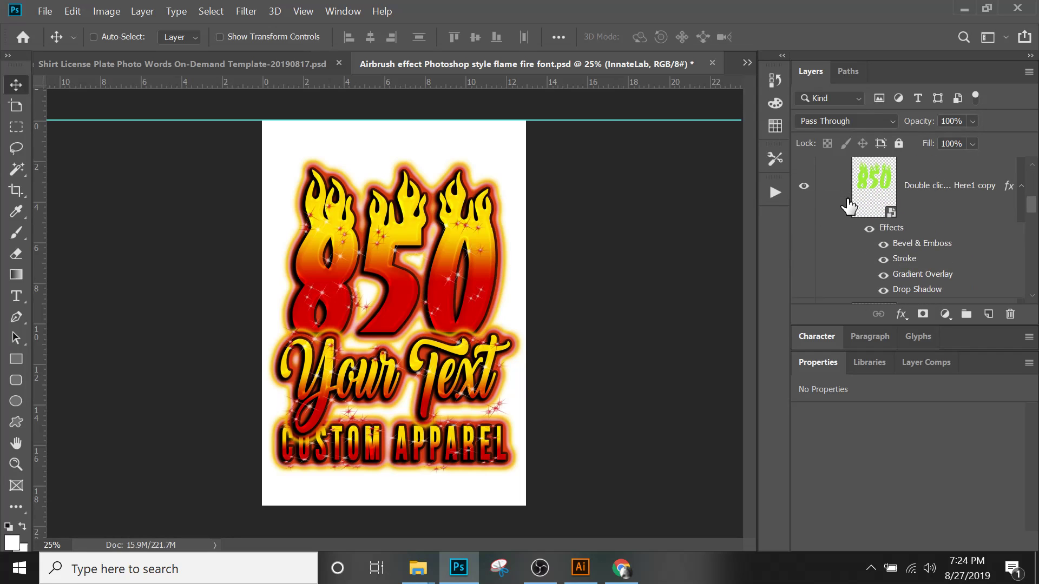
scroll(848, 204, up, 1)
click(851, 200)
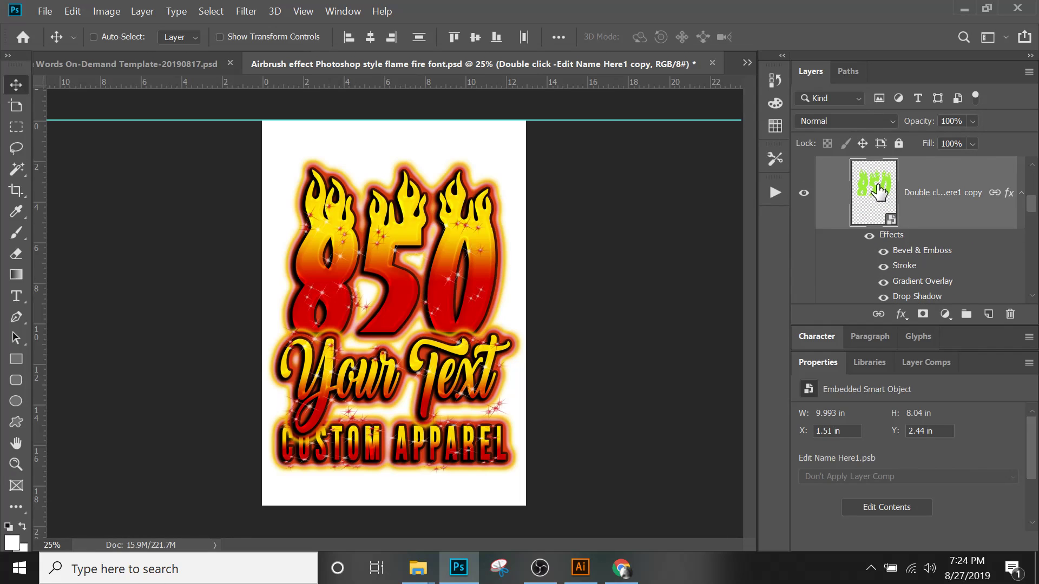
double_click(878, 192)
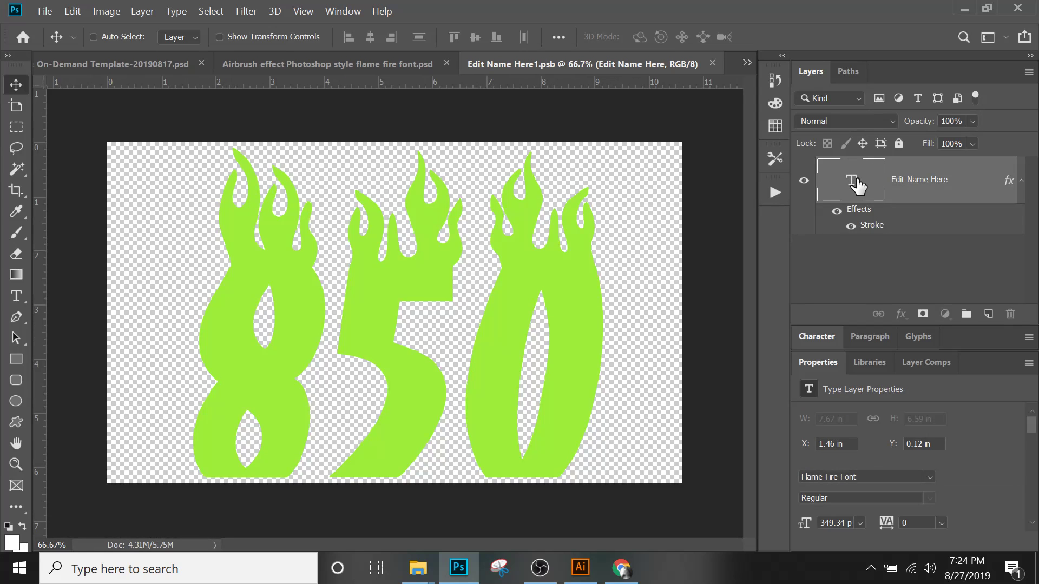
- Replace the "850" flame text with "Innate"
double_click(857, 185)
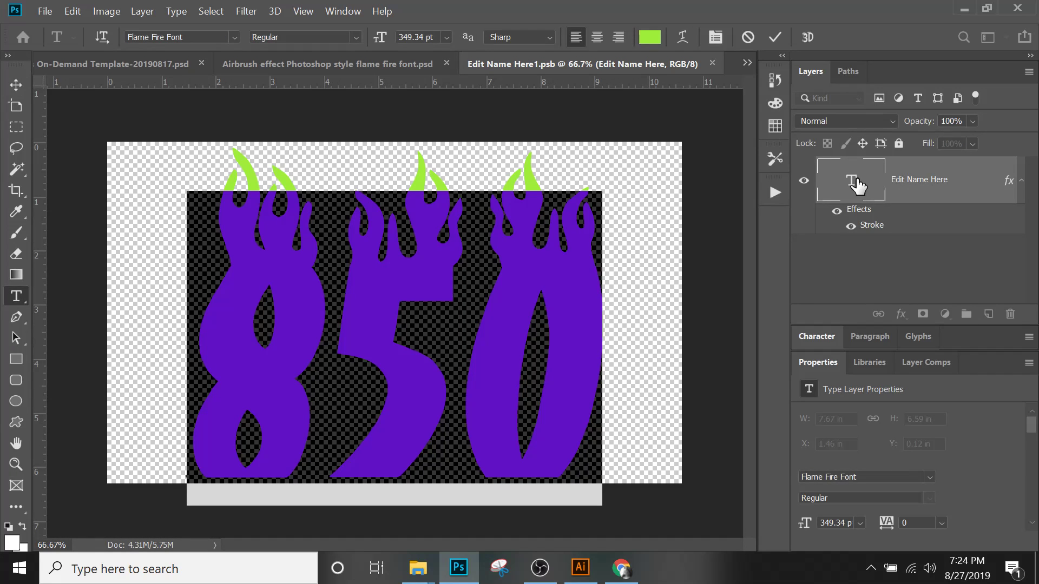
text(In)
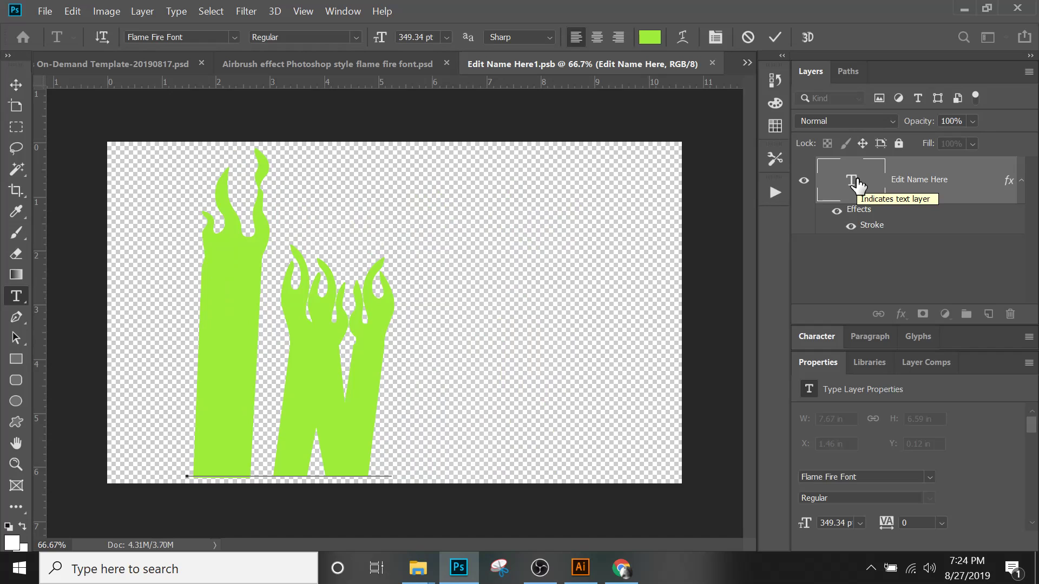
text(nat)
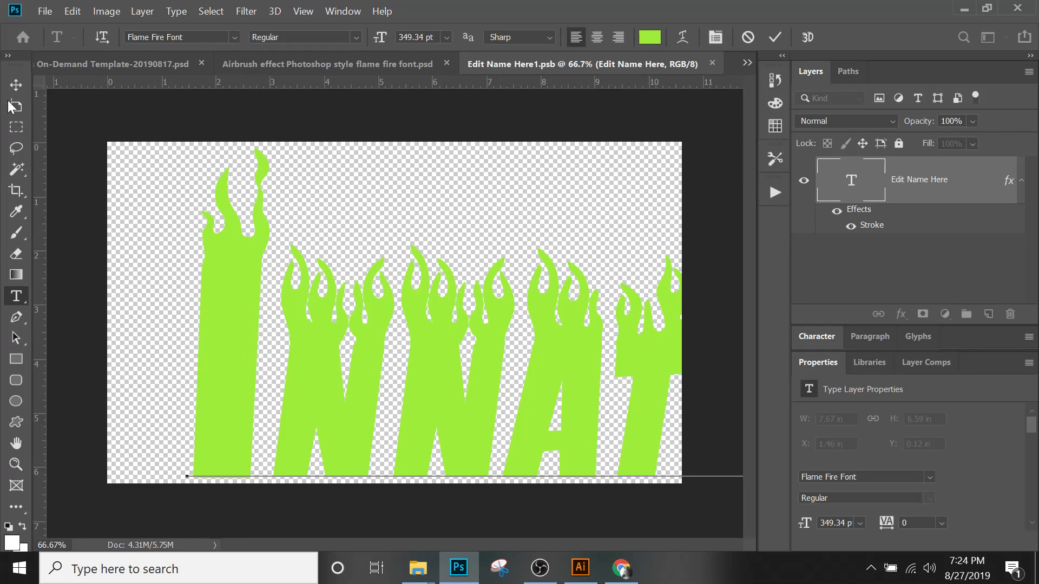
click(139, 104)
- Scale the Innate text to 302.35 pt at X 0.56 in and Y 0.6 in, then save and close the smart object
key(v)
drag(635, 346, 548, 342)
key(ctrl+t)
drag(115, 141, 196, 191)
drag(660, 390, 614, 366)
key(Return)
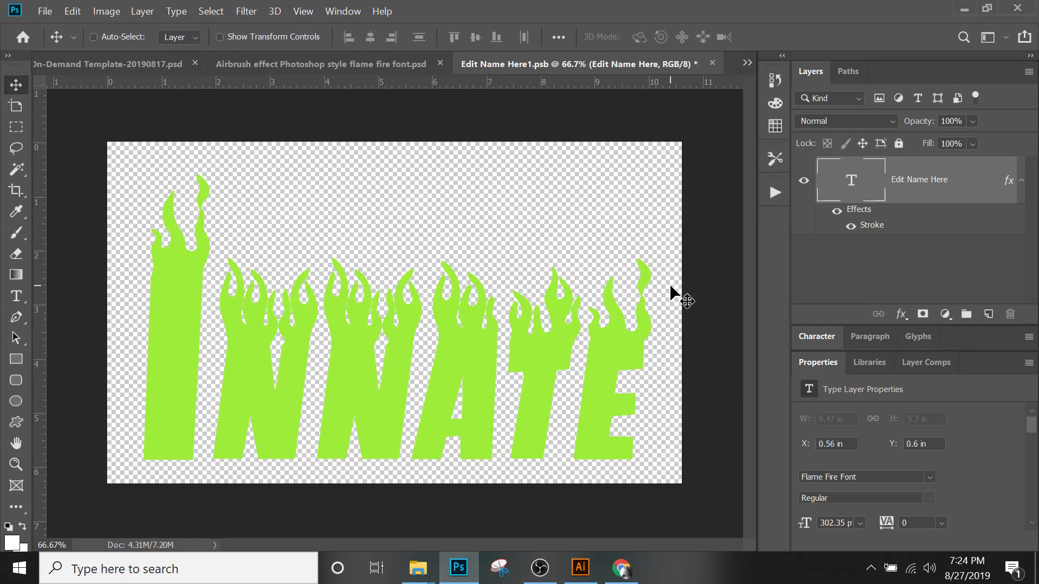
click(715, 66)
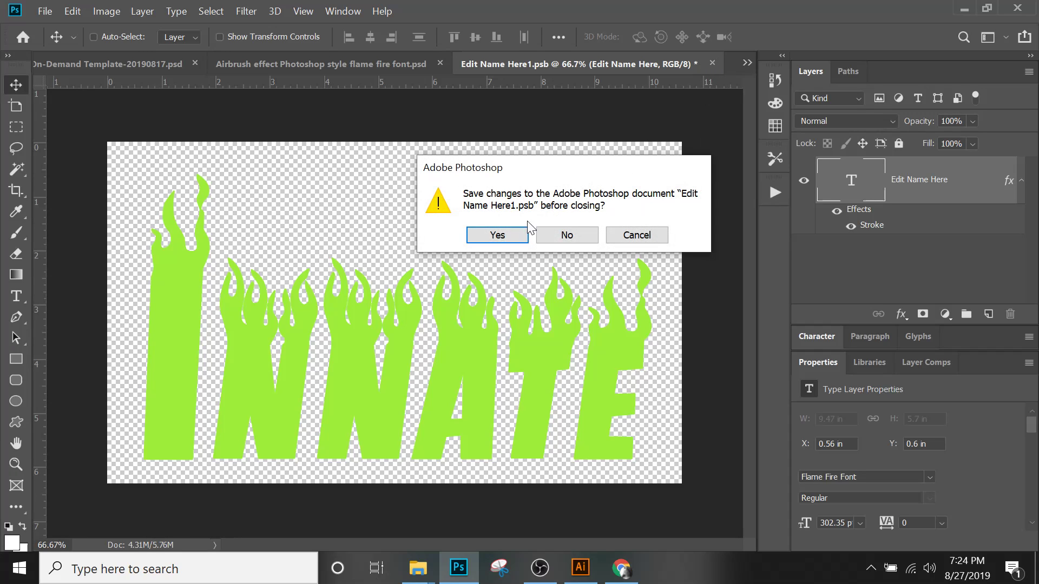
click(503, 233)
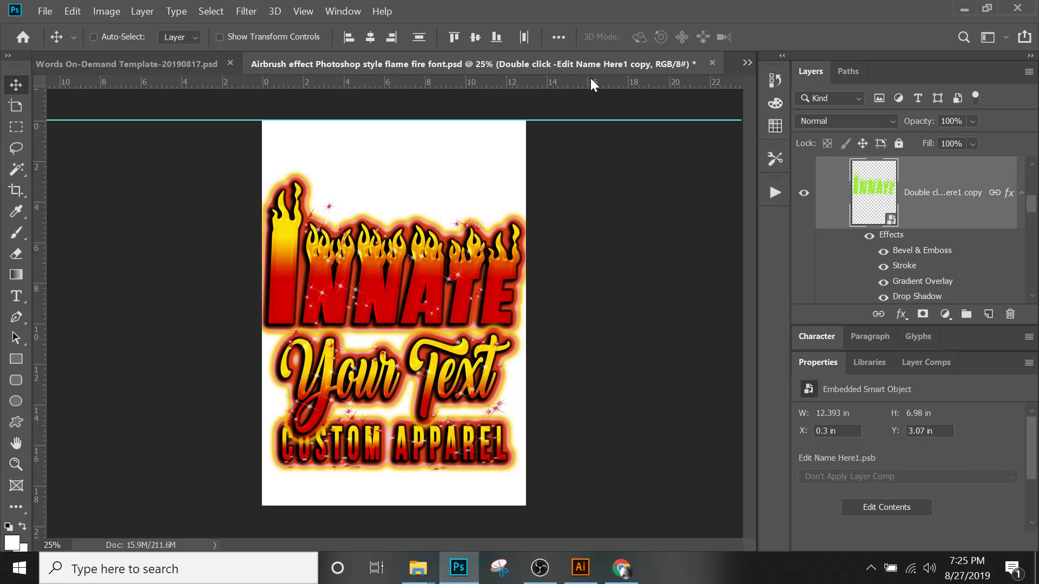
- Return to the Untitled-1 document with the Missy graffiti lettering
click(211, 64)
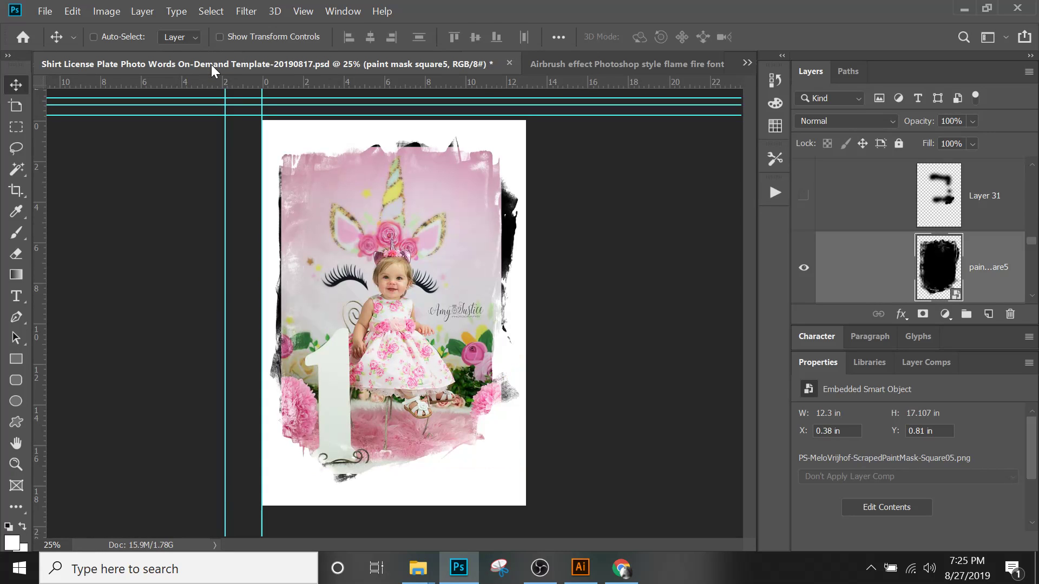
click(553, 63)
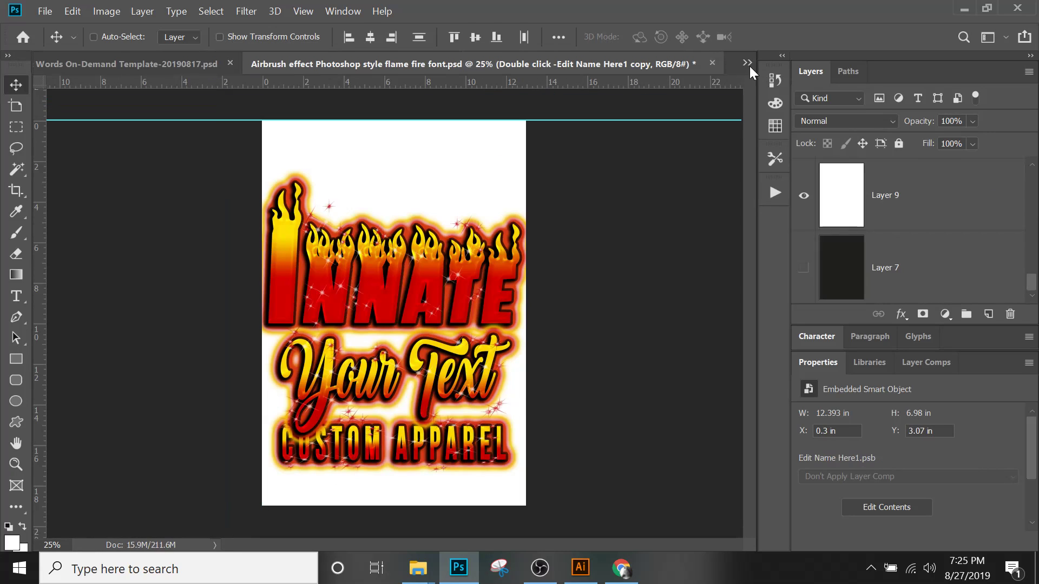
click(749, 64)
click(551, 72)
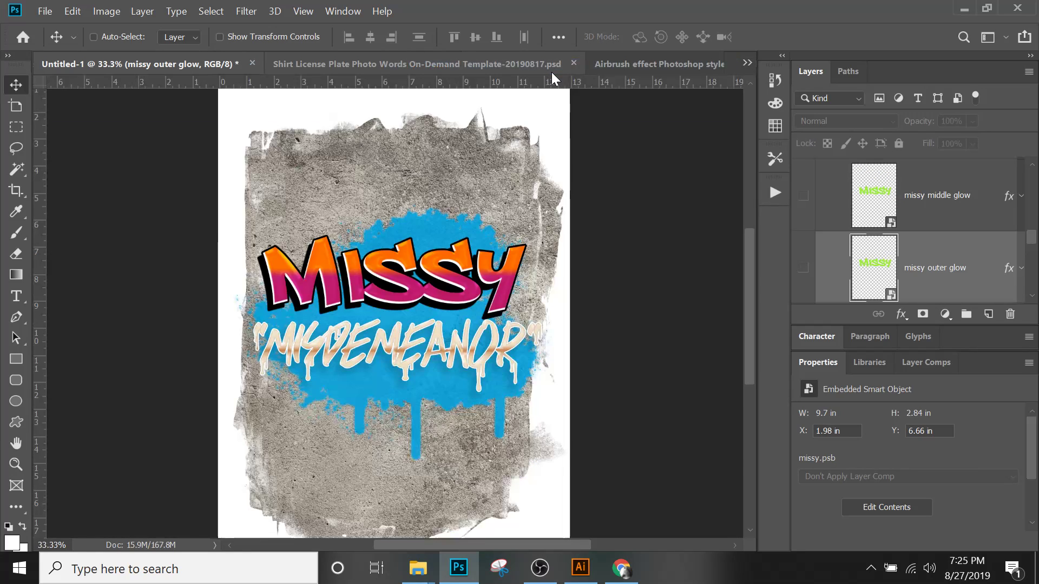
- Save the document as "missy elliot graffiti.psd" in the temp n8 innatelab folder with Maximize Compatibility enabled
click(43, 11)
click(75, 170)
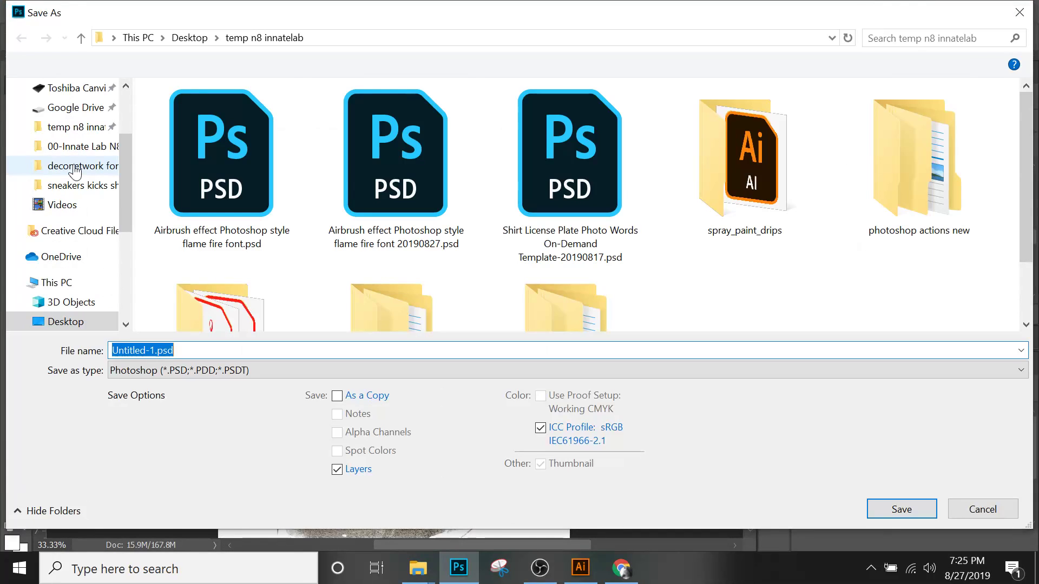
text(Mis)
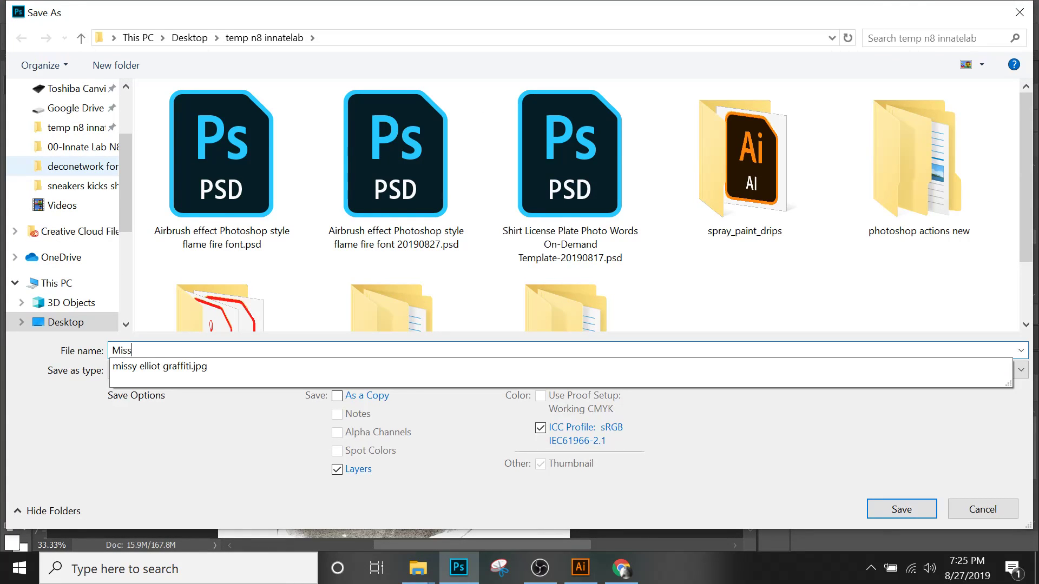
text(s)
click(154, 366)
click(188, 351)
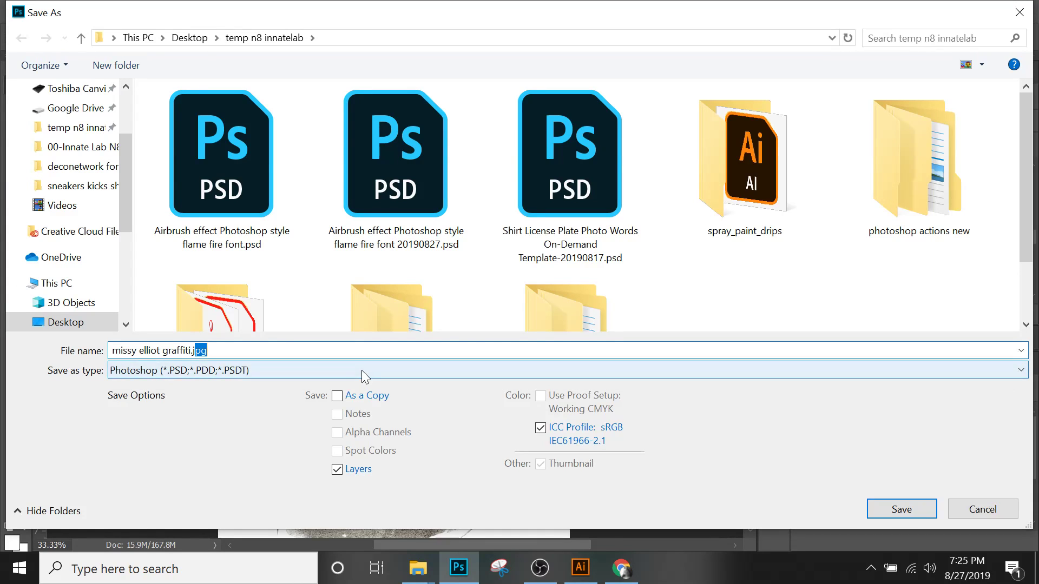
key(BackSpace)
key(Return)
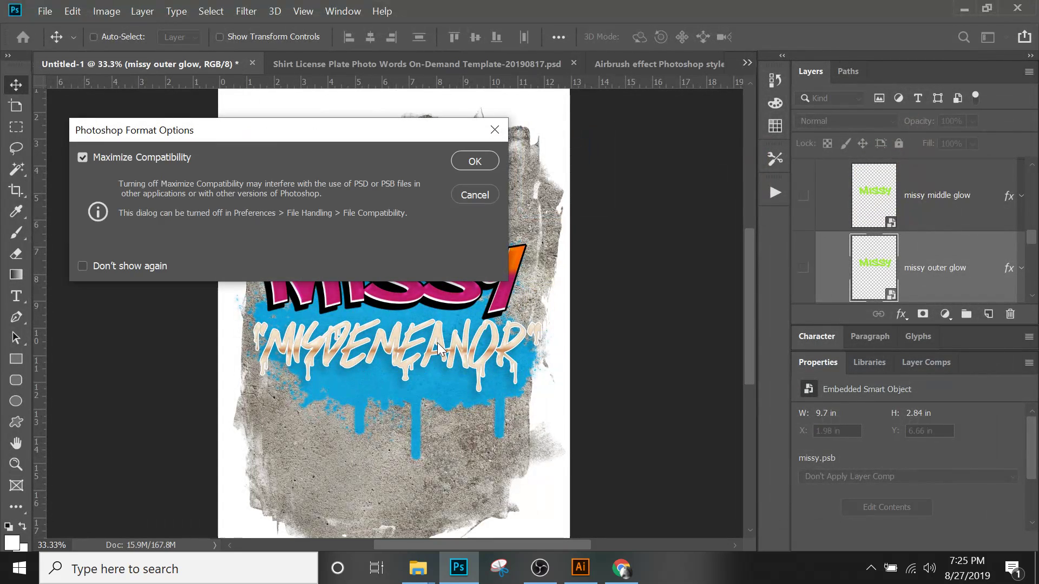
click(474, 159)
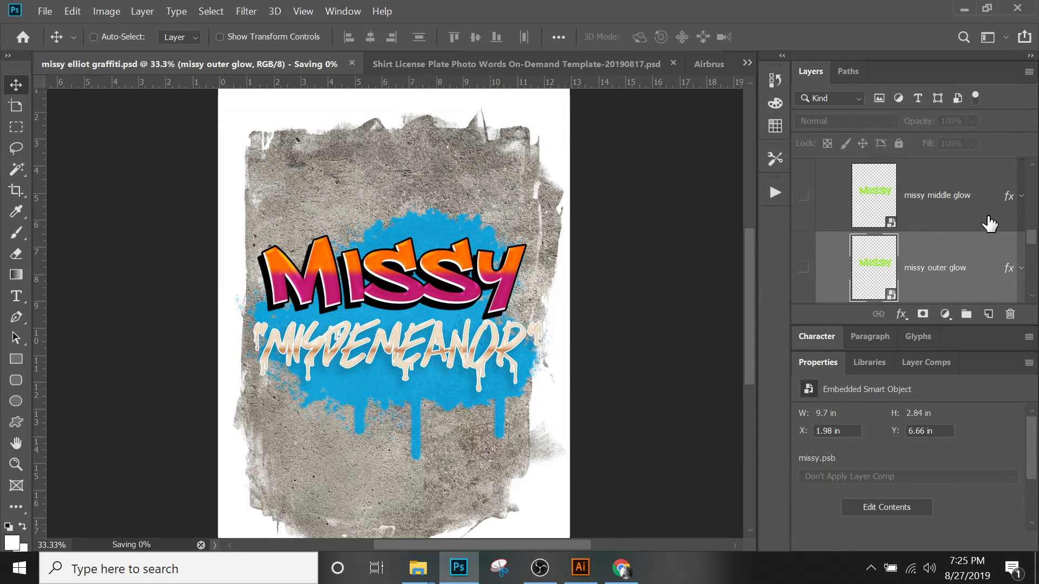
scroll(1024, 239, up, 10)
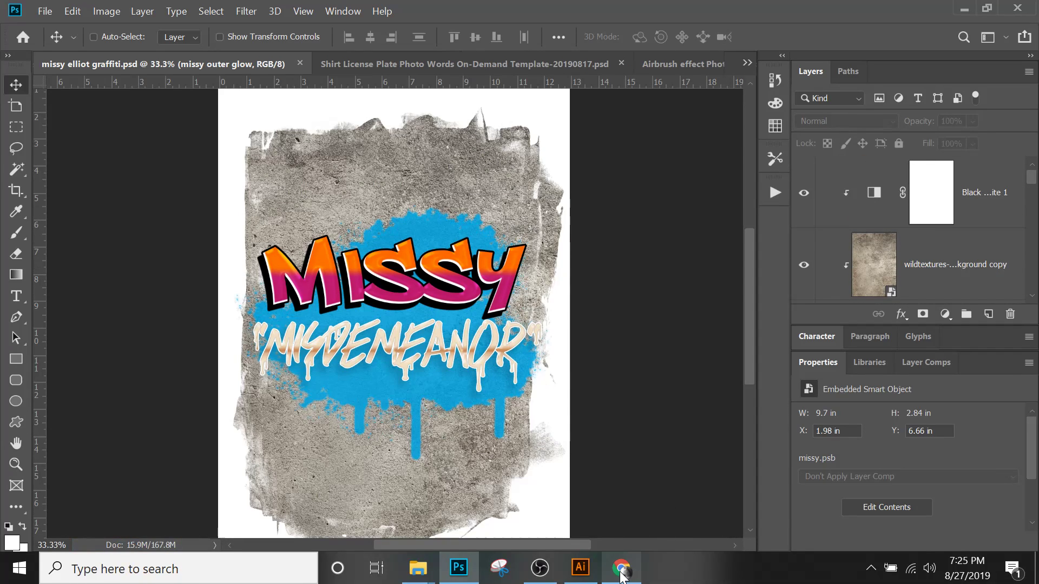
click(557, 570)
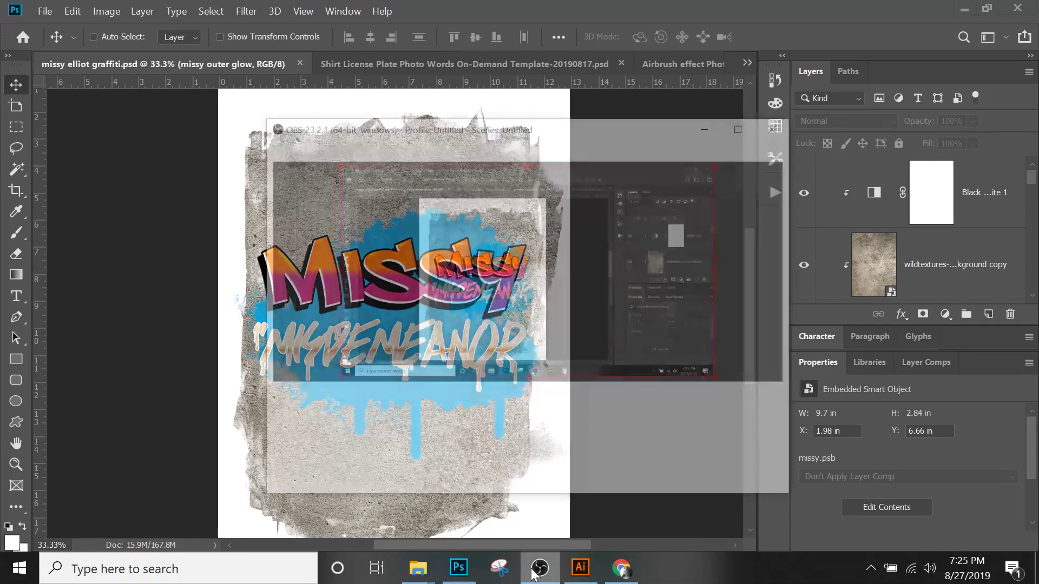